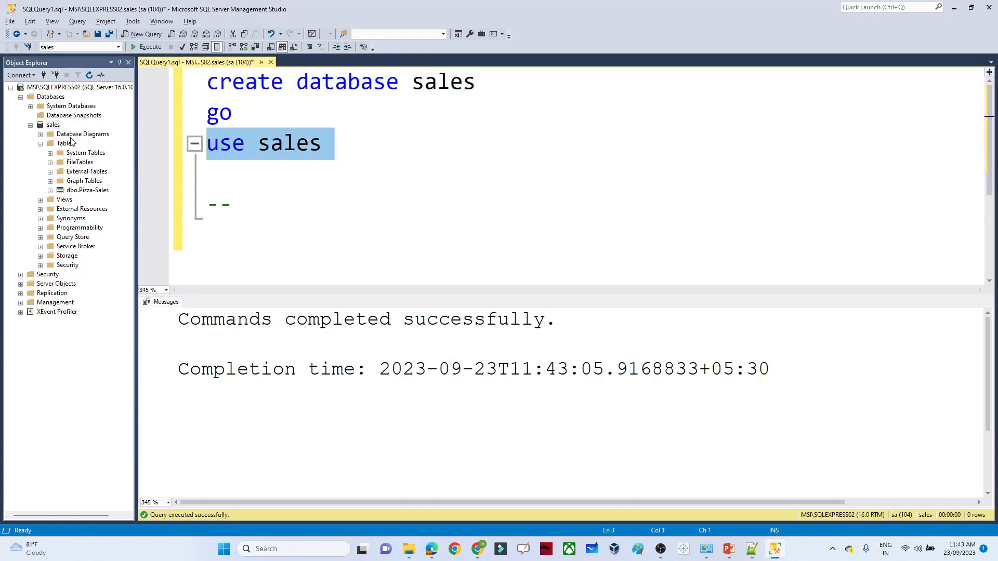
- Start a flat-file import into the sales database with pizza_sales.csv as the input file
{"action": "left_click", "coordinate": [54, 125]}
{"action": "left_click", "coordinate": [54, 125]}
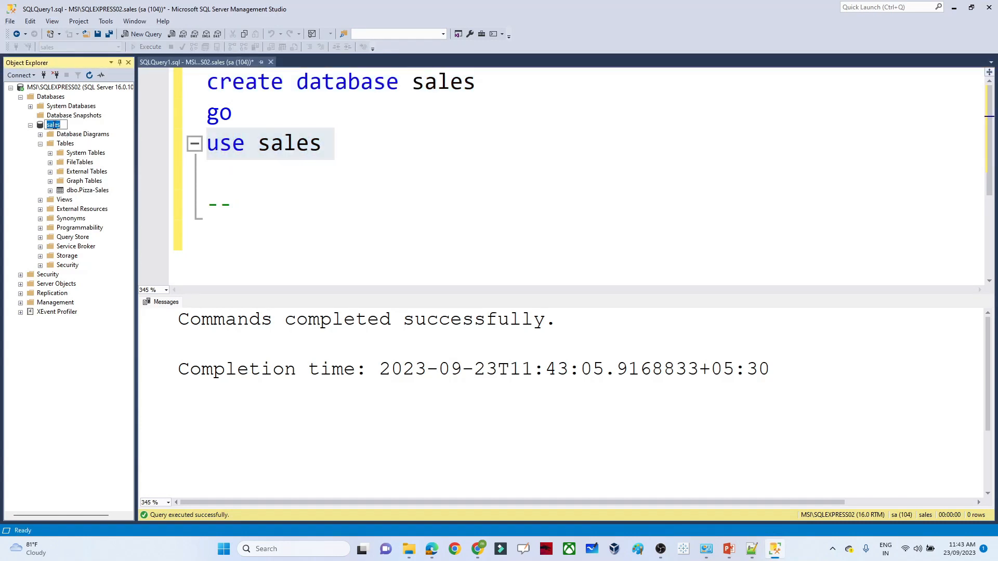
{"action": "left_click", "coordinate": [84, 125]}
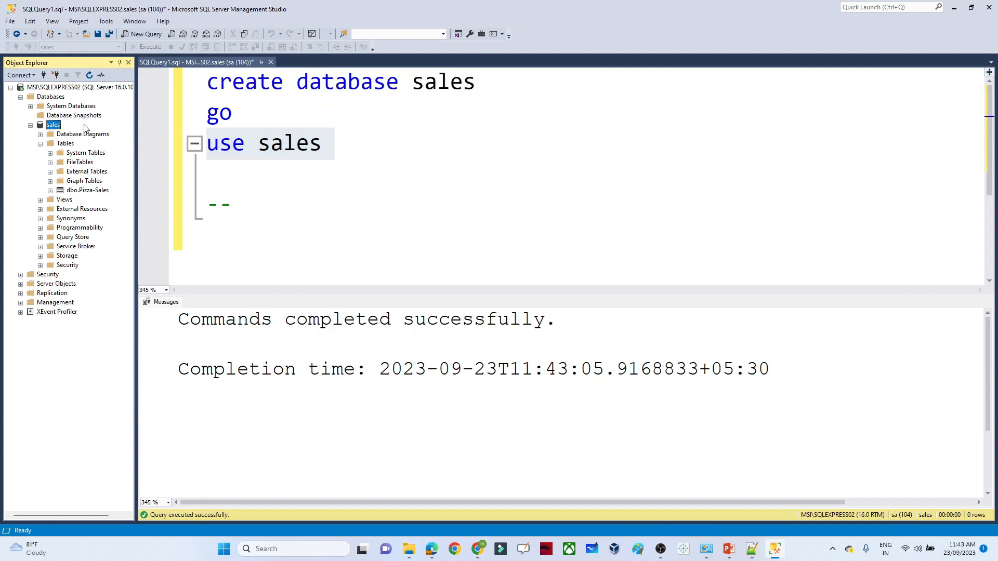
{"action": "right_click", "coordinate": [53, 128]}
{"action": "mouse_move", "coordinate": [98, 171]}
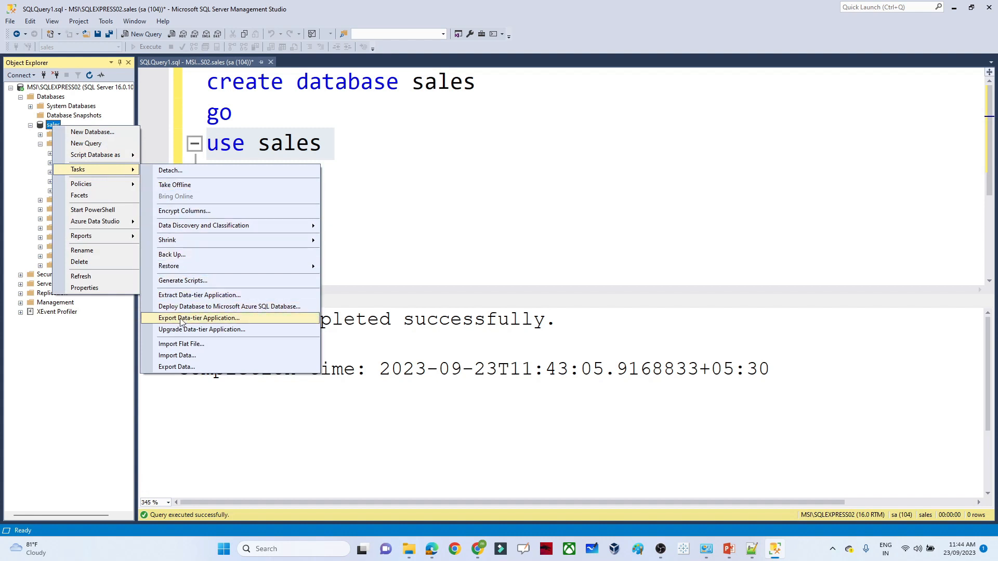
{"action": "left_click", "coordinate": [178, 345]}
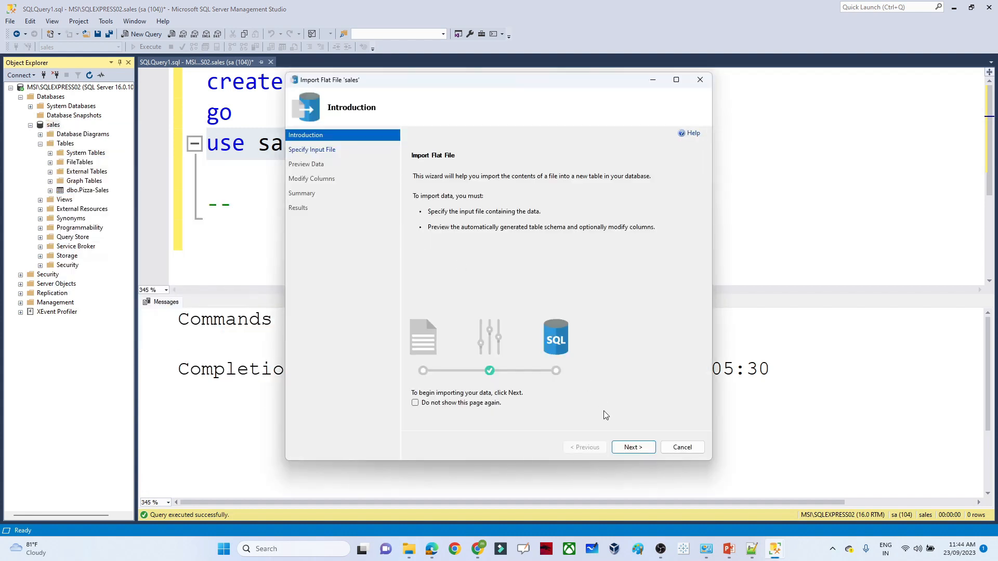
{"action": "left_click", "coordinate": [636, 446]}
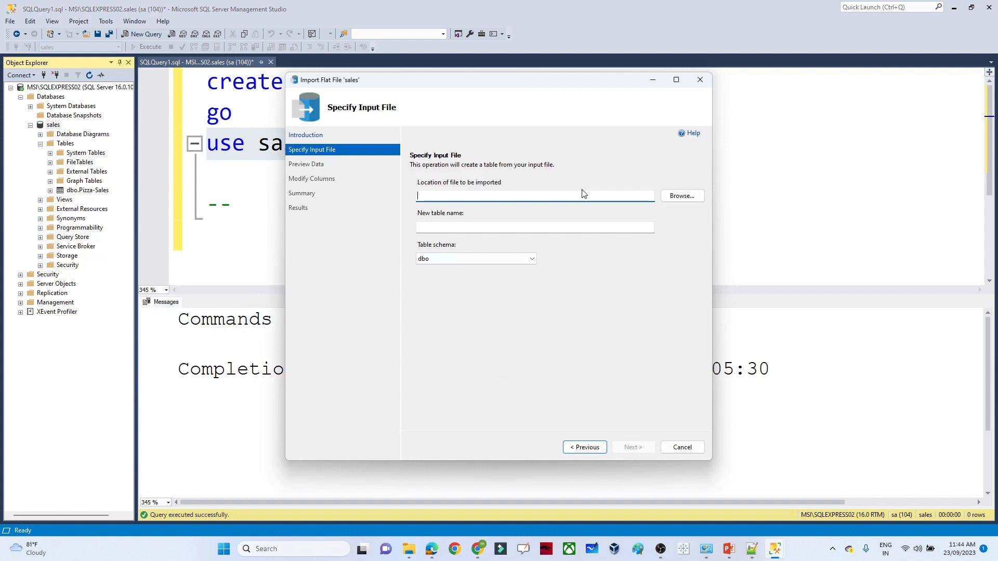
{"action": "left_click", "coordinate": [684, 202]}
{"action": "left_click", "coordinate": [427, 173]}
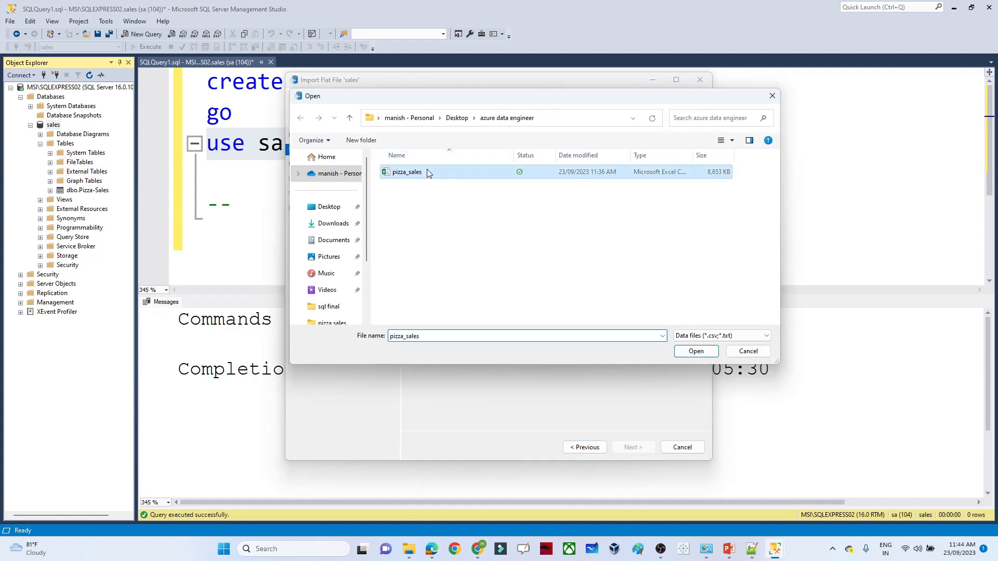
{"action": "left_click", "coordinate": [696, 352]}
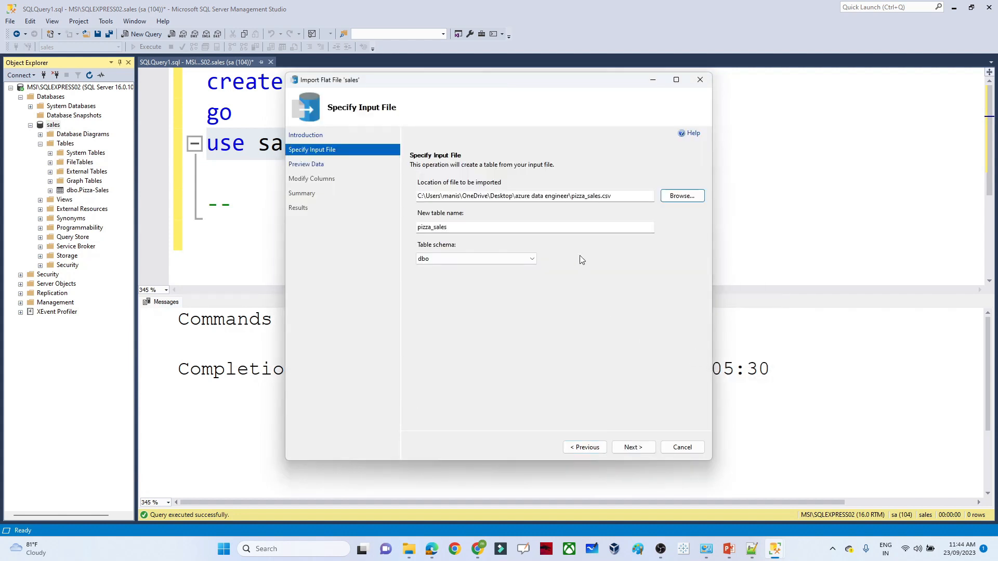
- Type order_details_id and order_id as int, then run the import into the new pizza_sales table
{"action": "left_click", "coordinate": [633, 447]}
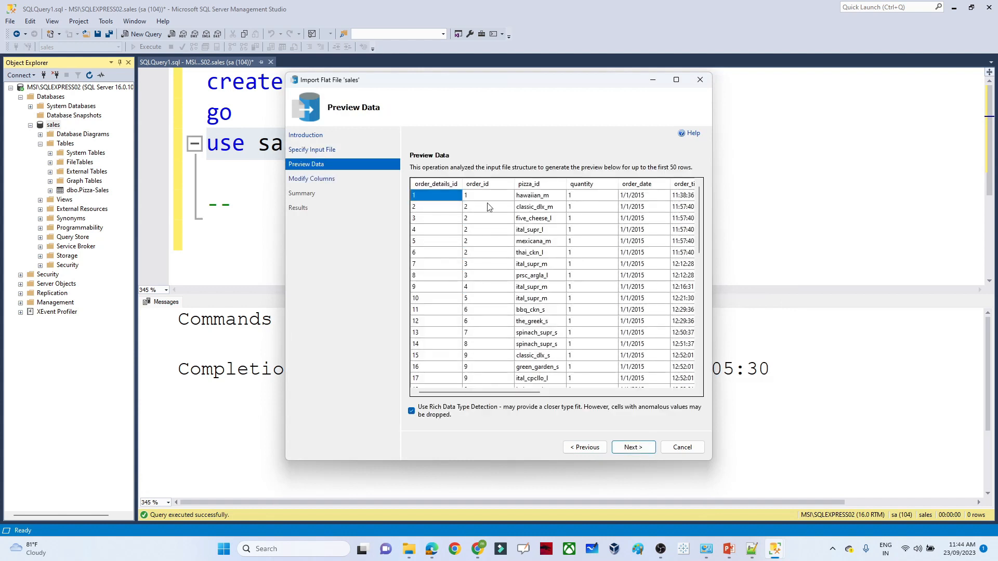
{"action": "left_click", "coordinate": [633, 447]}
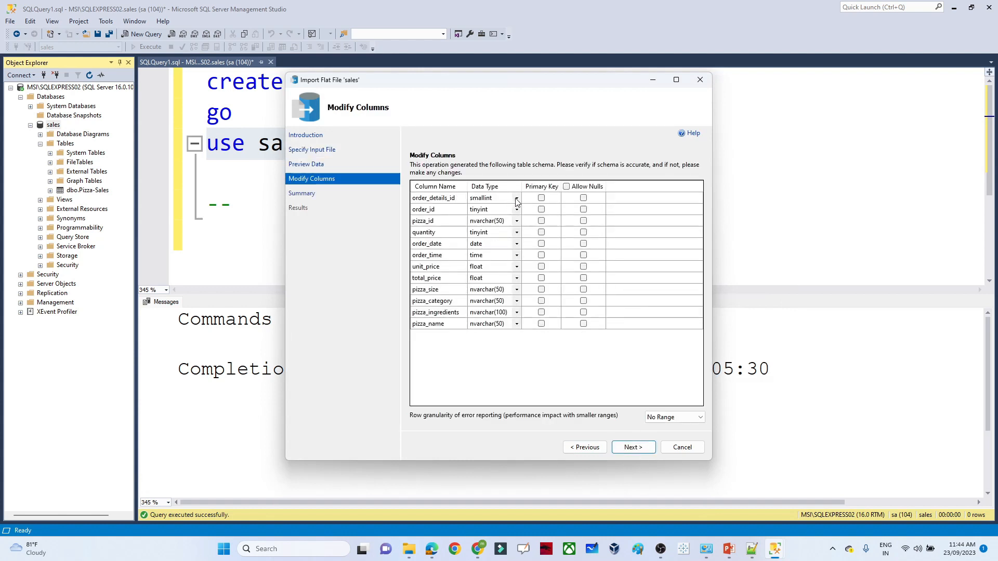
{"action": "left_click", "coordinate": [516, 198]}
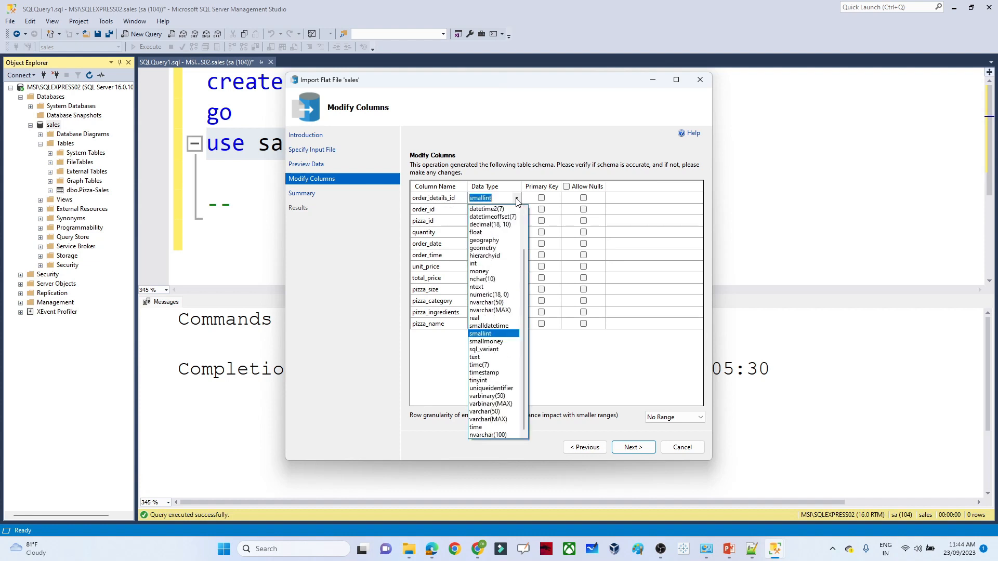
{"action": "left_click", "coordinate": [482, 263]}
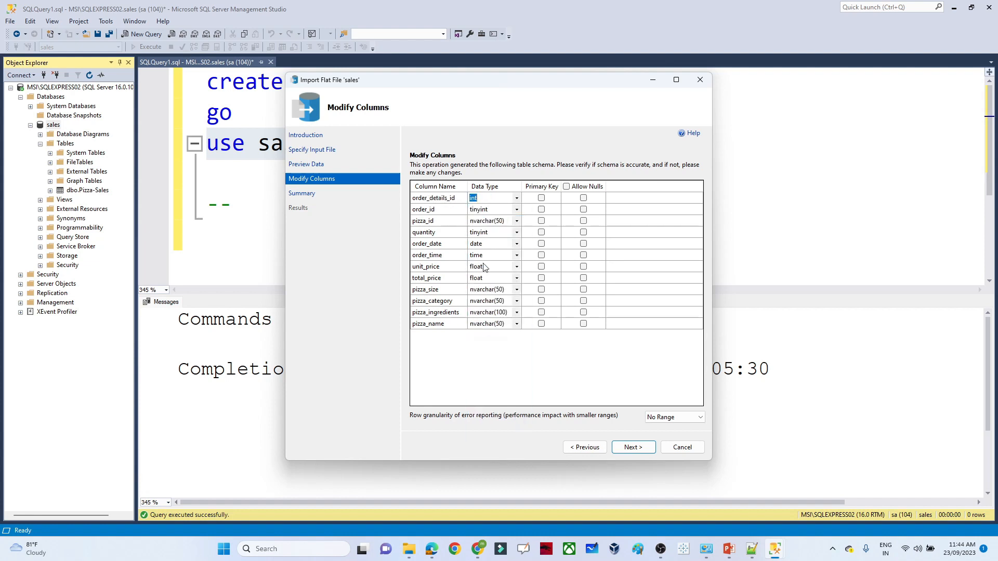
{"action": "left_click", "coordinate": [517, 209]}
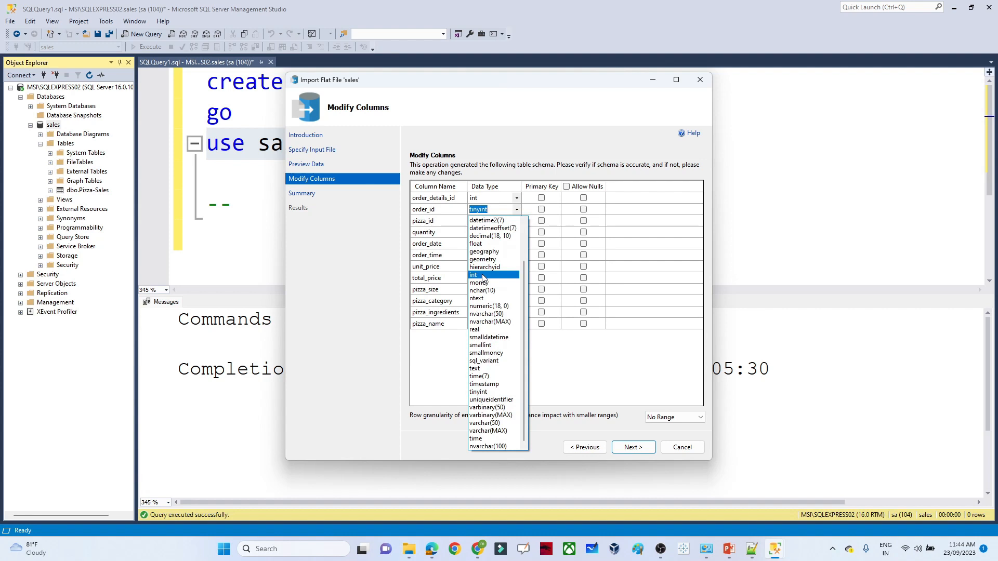
{"action": "left_click", "coordinate": [482, 276]}
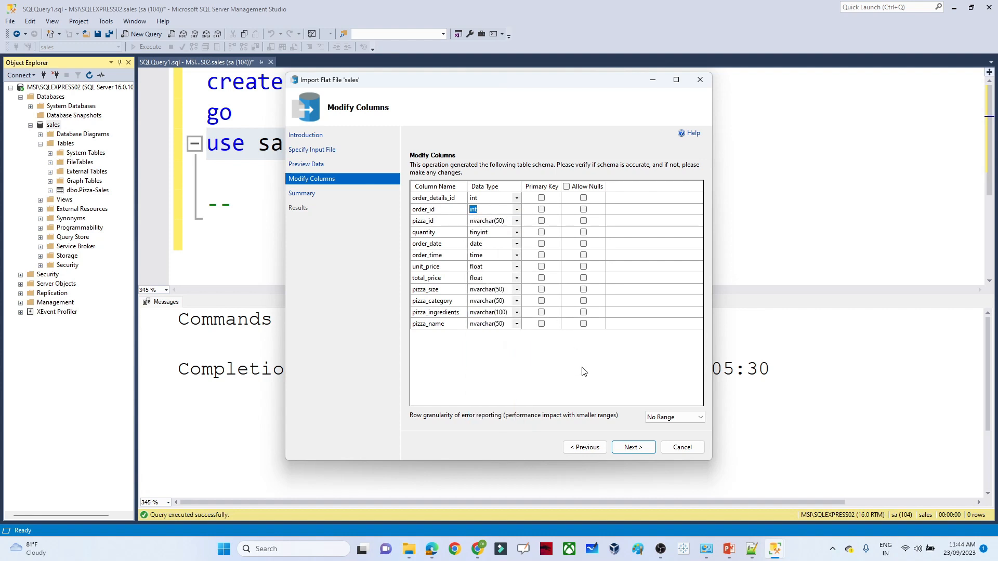
{"action": "left_click", "coordinate": [634, 448]}
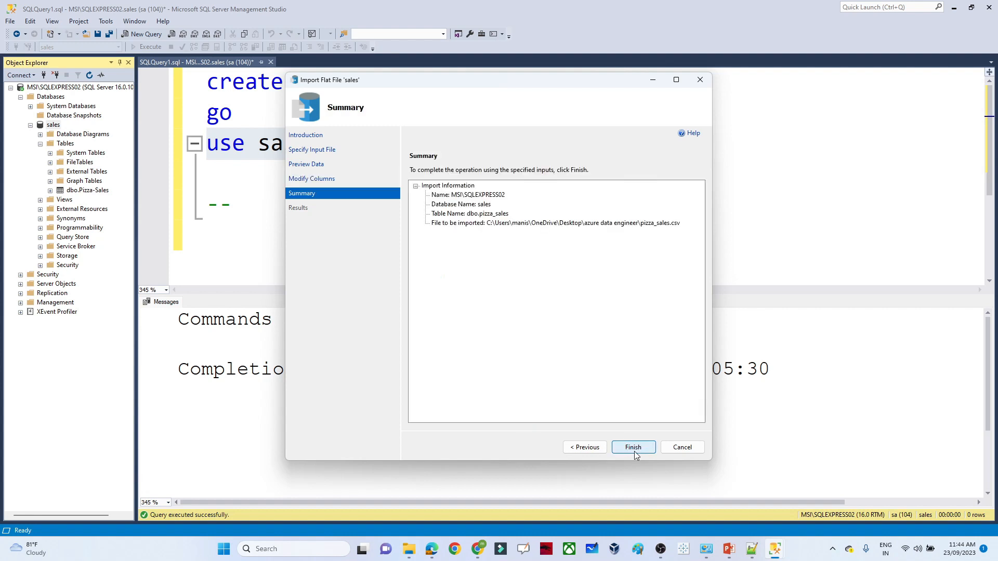
{"action": "left_click", "coordinate": [634, 448]}
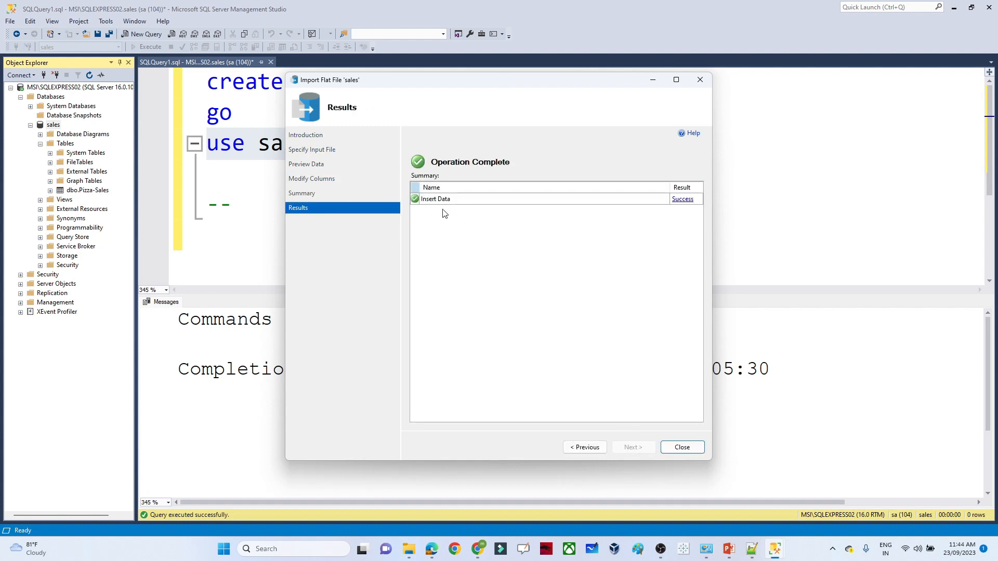
{"action": "left_click", "coordinate": [681, 448]}
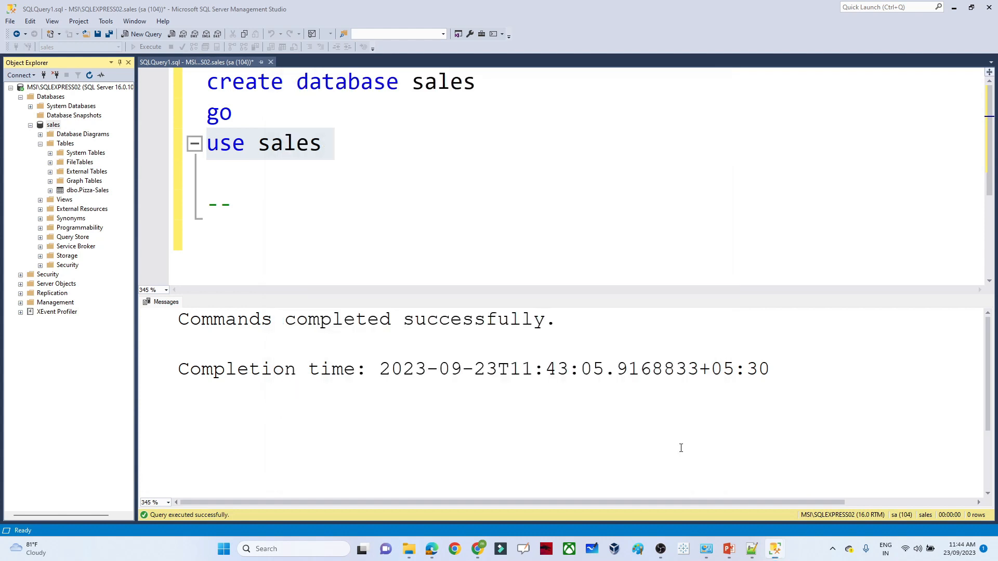
- Refresh sales and run 'select * from pizza_sales', returning 48,620 rows
{"action": "right_click", "coordinate": [55, 127]}
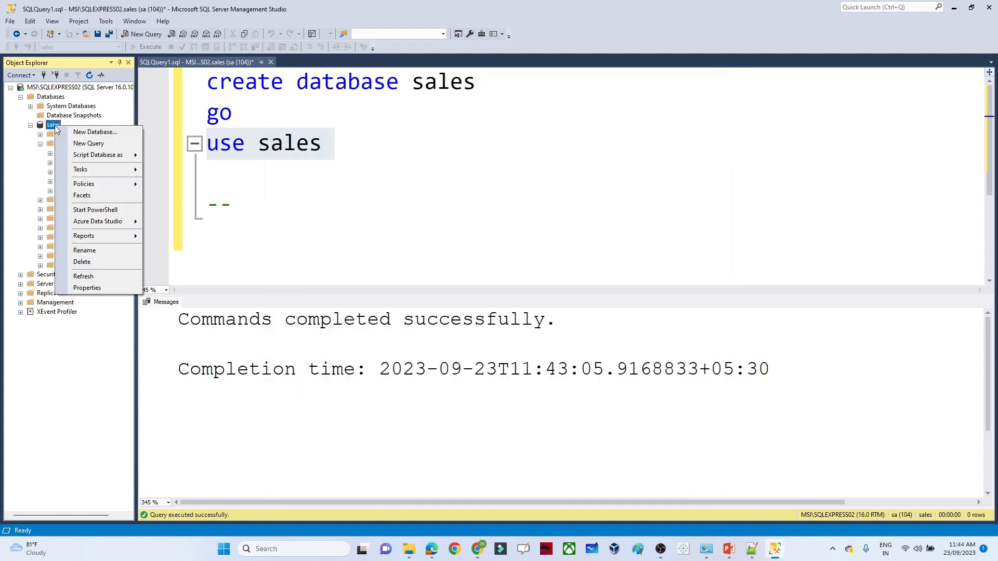
{"action": "left_click", "coordinate": [89, 279]}
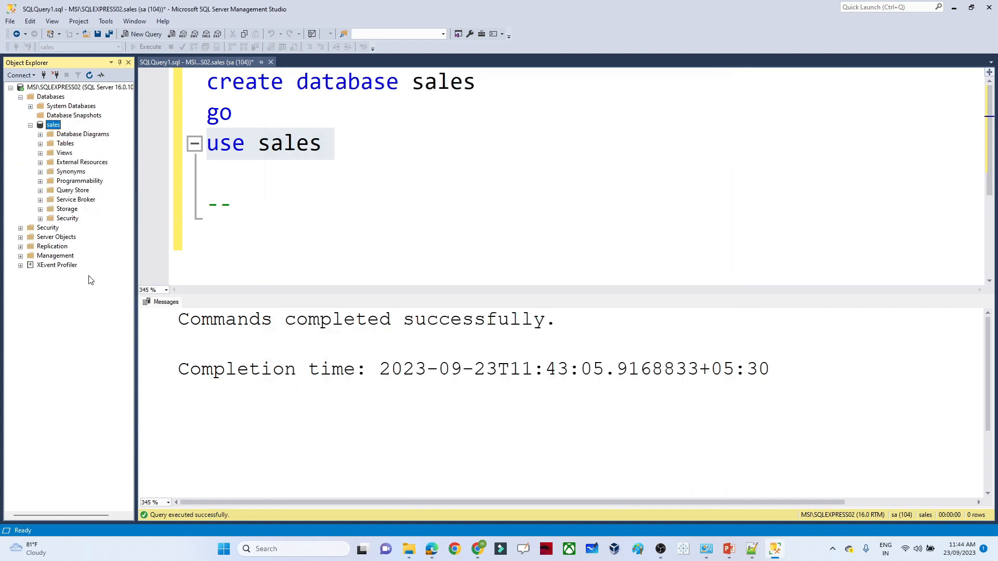
{"action": "left_click", "coordinate": [40, 144]}
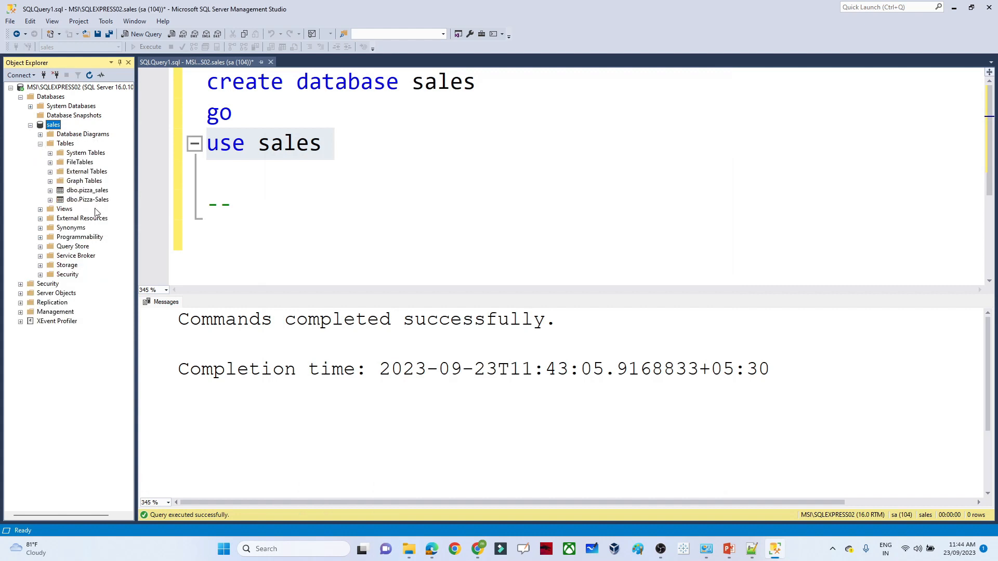
{"action": "left_click", "coordinate": [257, 221]}
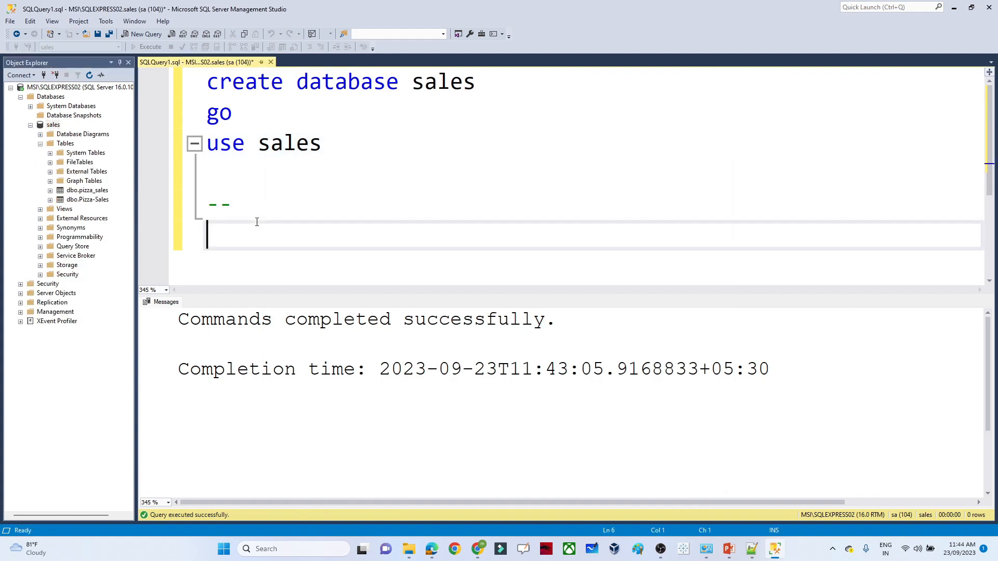
{"action": "type", "text": "select *"}
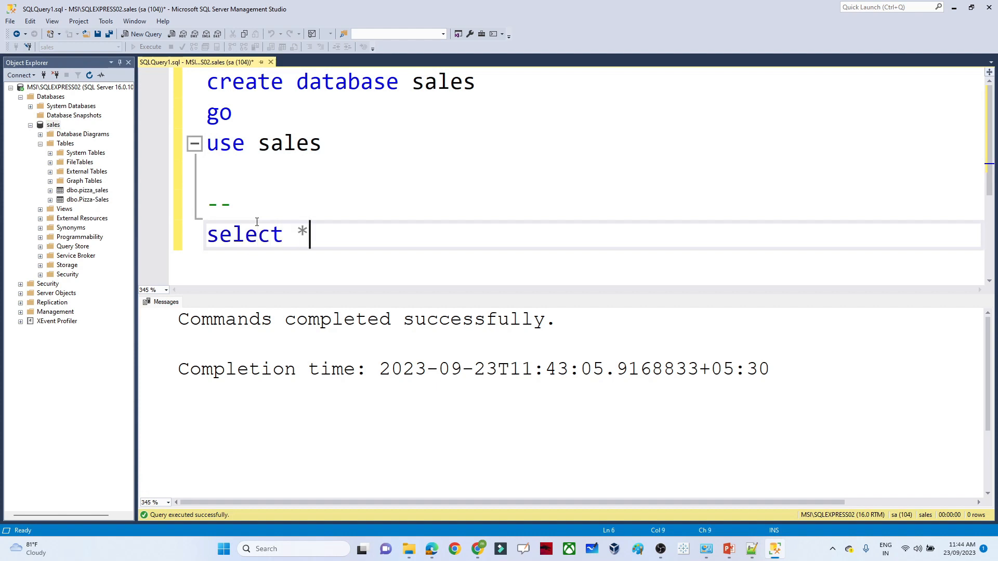
{"action": "type", "text": " from pizza_sales"}
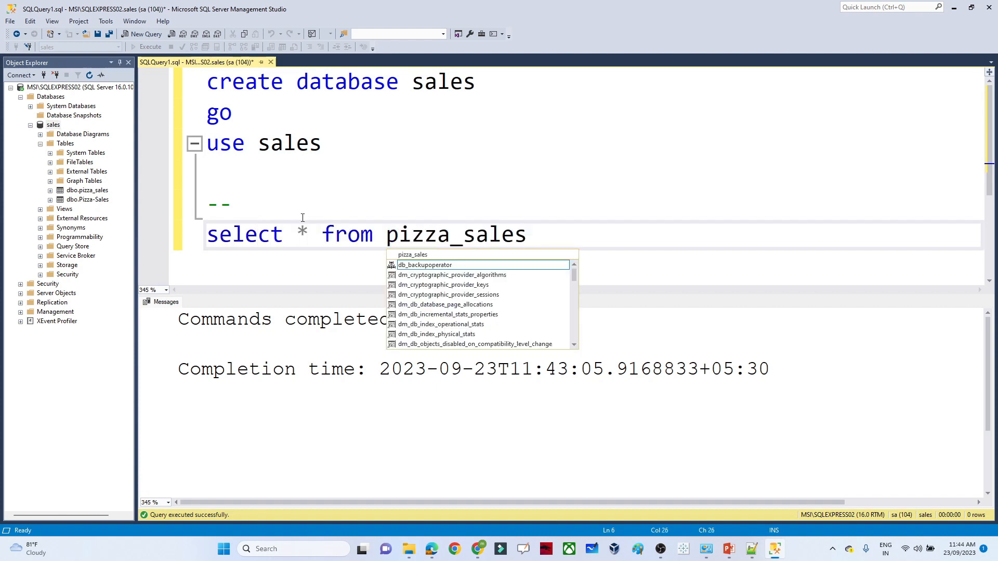
{"action": "left_click_drag", "start_coordinate": [550, 229], "coordinate": [179, 234]}
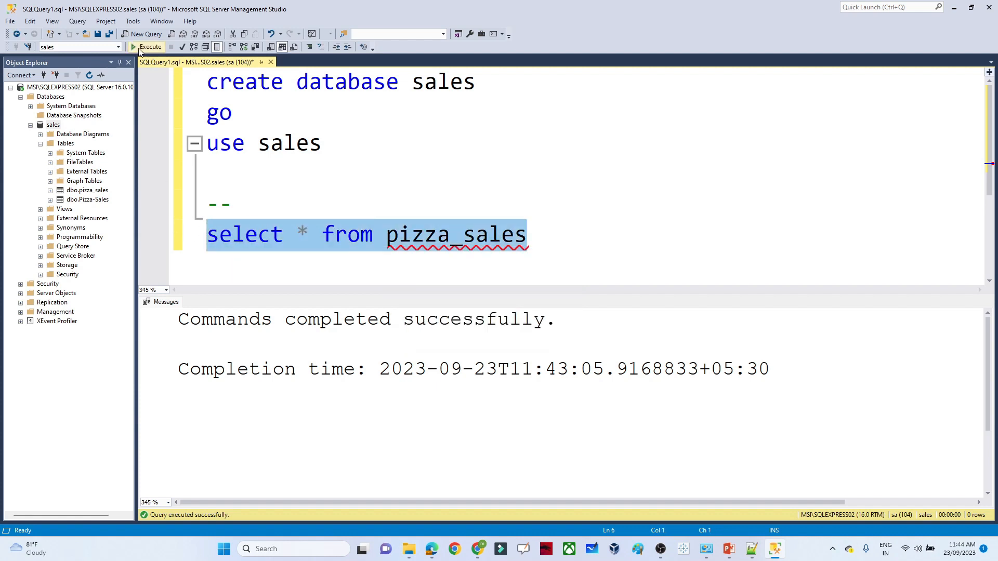
{"action": "key", "text": "F5"}
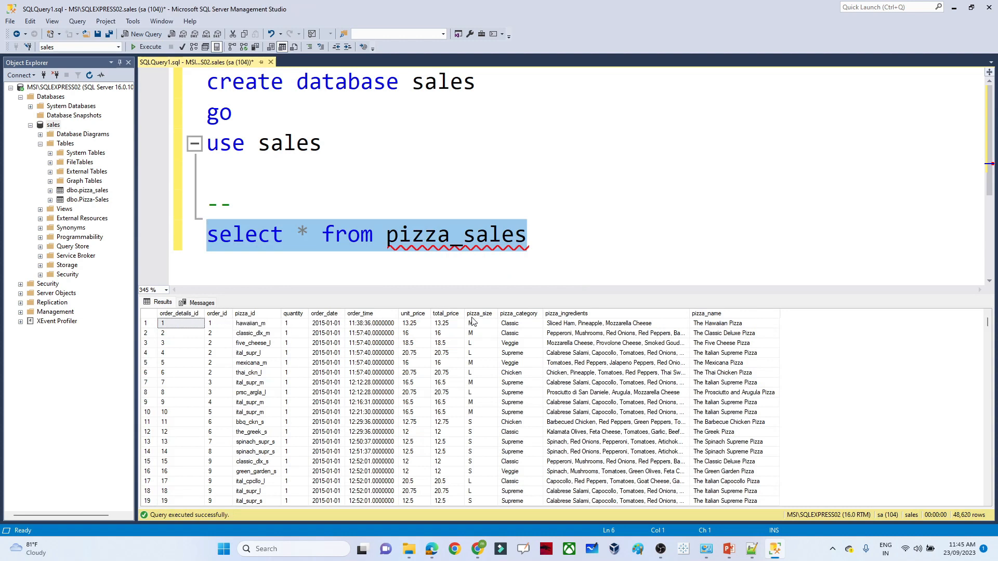
- Add an empty line after the query and select the table name pizza_sales
{"action": "left_click", "coordinate": [590, 245]}
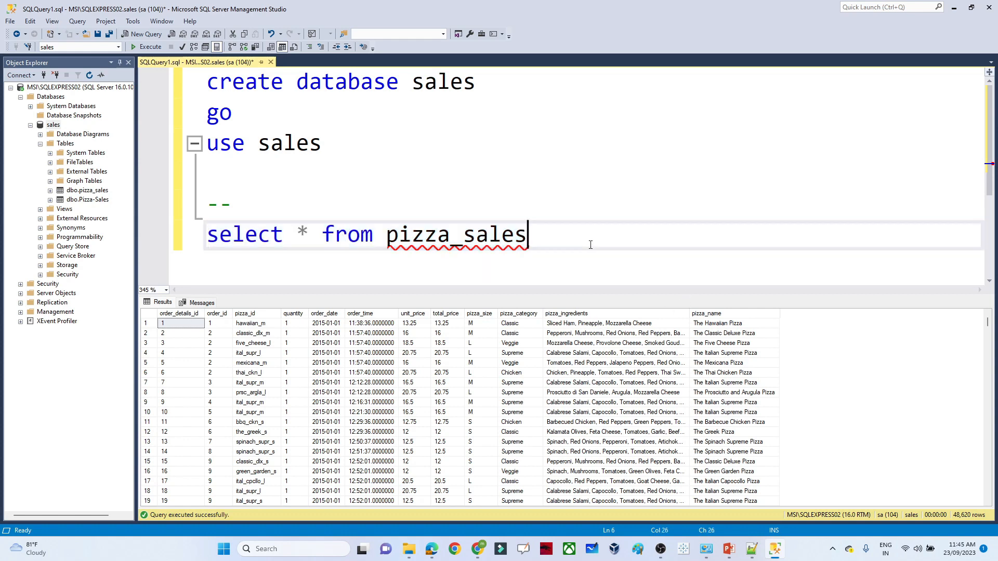
{"action": "key", "text": "Return"}
{"action": "key", "text": "Return"}
{"action": "key", "text": "Return"}
{"action": "key", "text": "Return"}
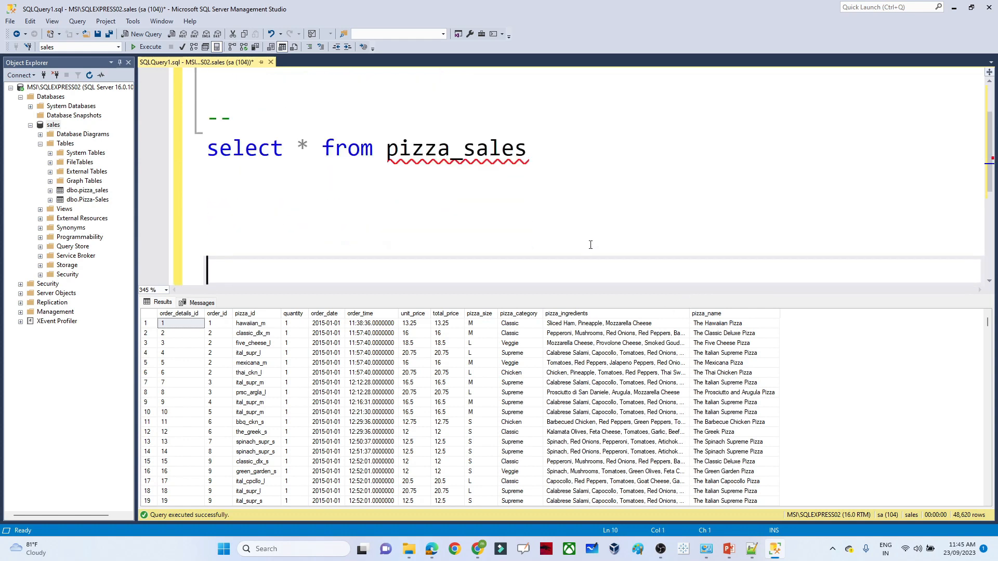
{"action": "left_click", "coordinate": [501, 195]}
{"action": "mouse_move", "coordinate": [494, 154]}
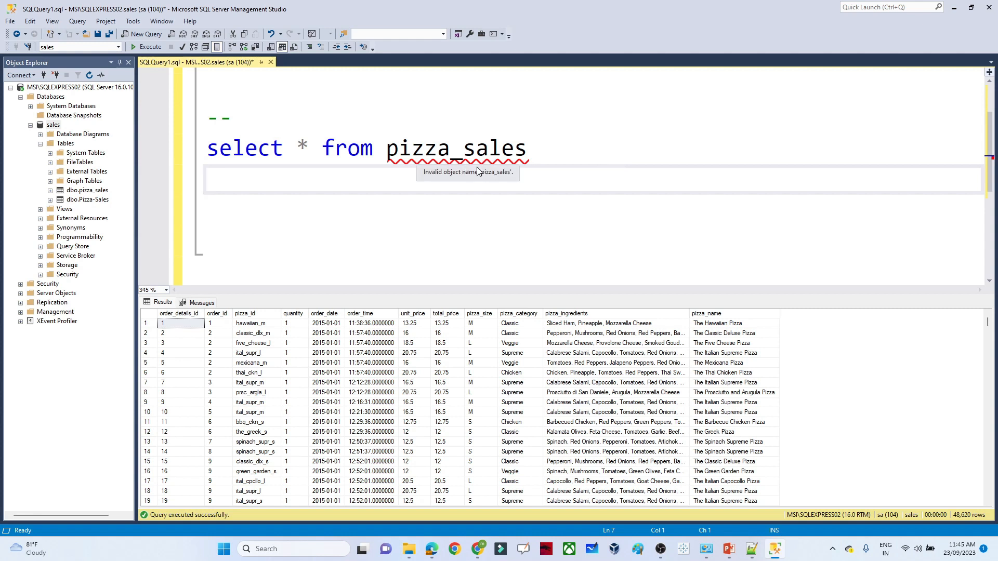
{"action": "double_click", "coordinate": [466, 149]}
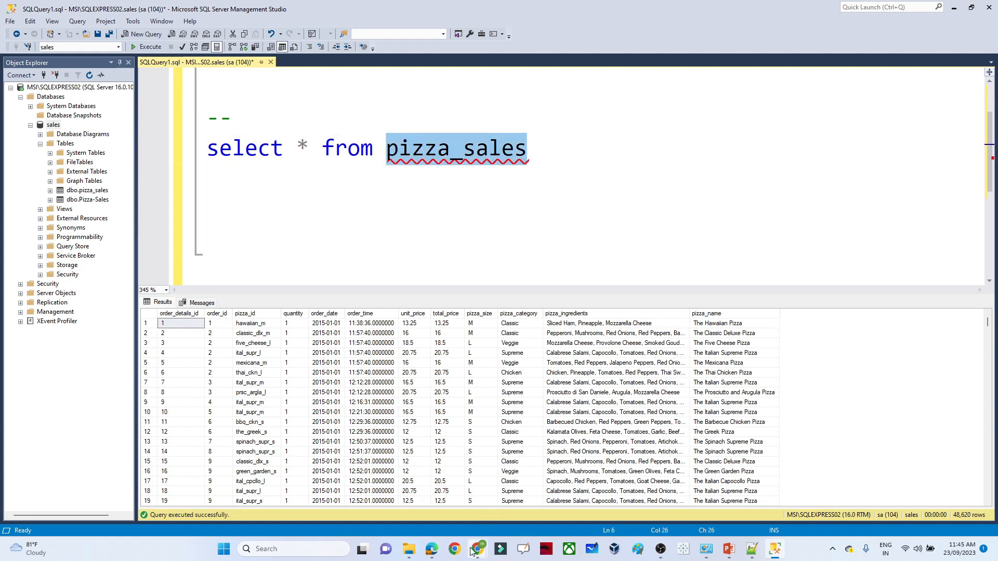
- Mark the storage account step on the project slide and return to the Azure portal home page
{"action": "mouse_move", "coordinate": [477, 549]}
{"action": "left_click", "coordinate": [549, 499]}
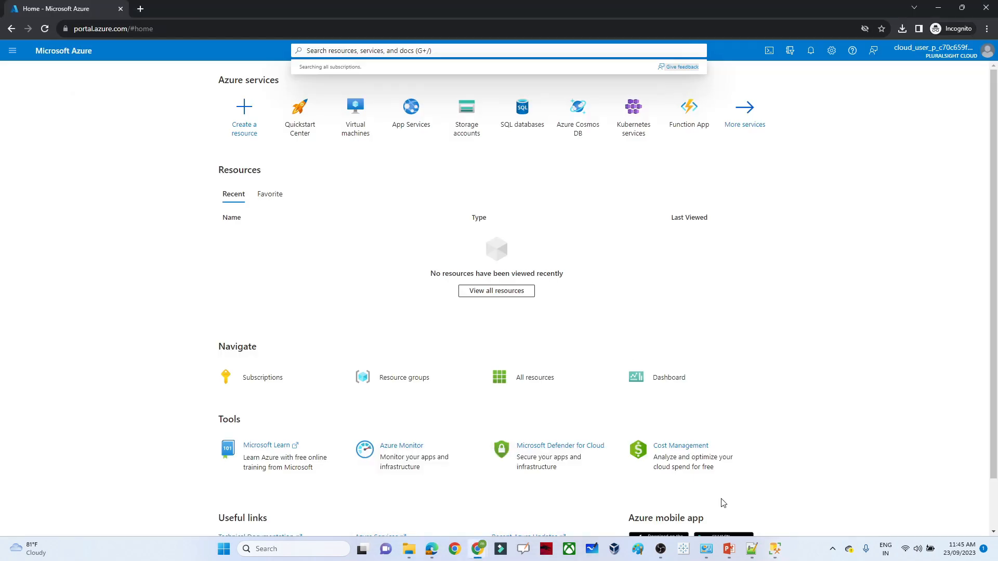
{"action": "mouse_move", "coordinate": [730, 545]}
{"action": "left_click", "coordinate": [750, 497]}
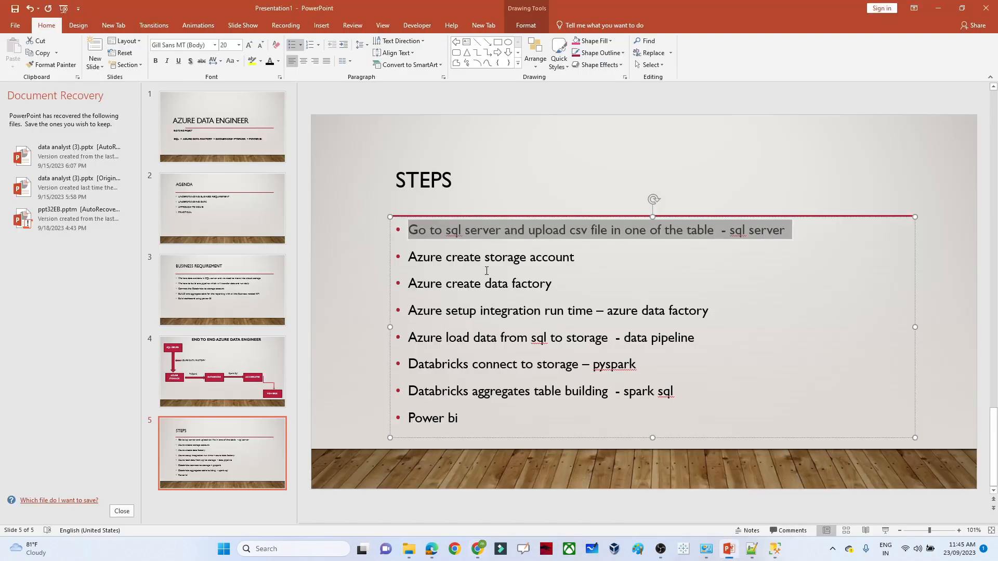
{"action": "left_click_drag", "start_coordinate": [570, 258], "coordinate": [417, 268]}
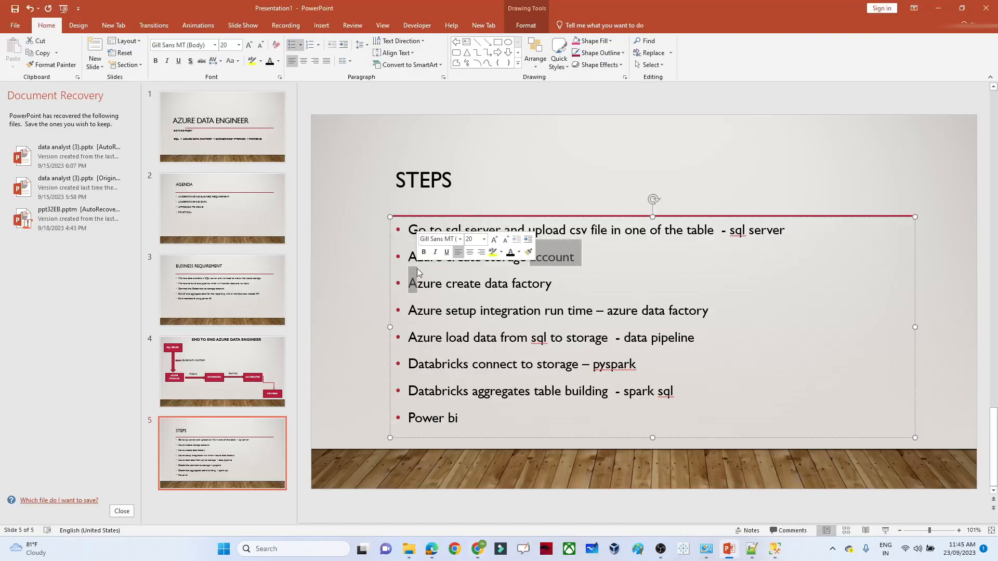
{"action": "key", "text": "alt+Tab"}
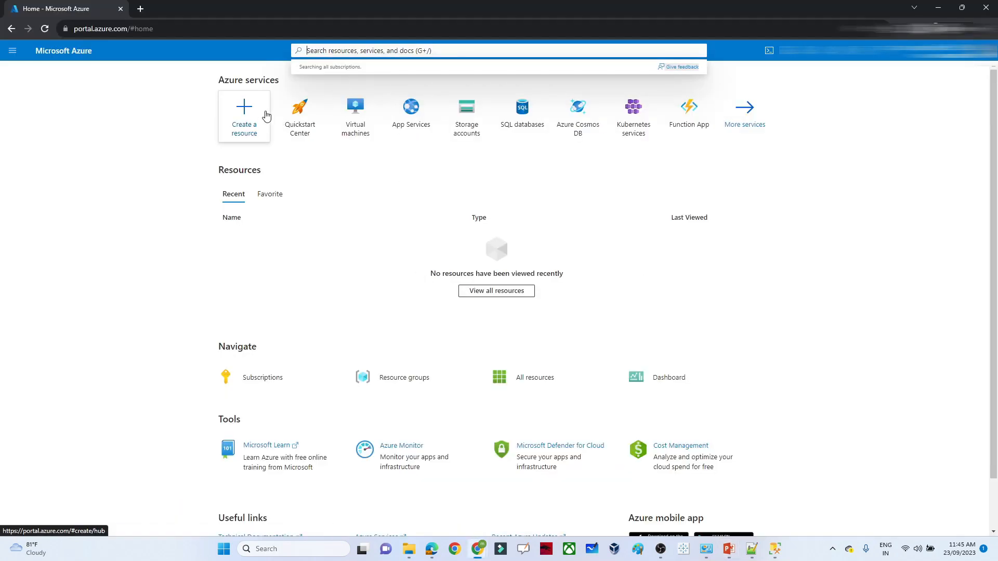
- Search 'azure storage' and open the empty Storage accounts list
{"action": "type", "text": "azire"}
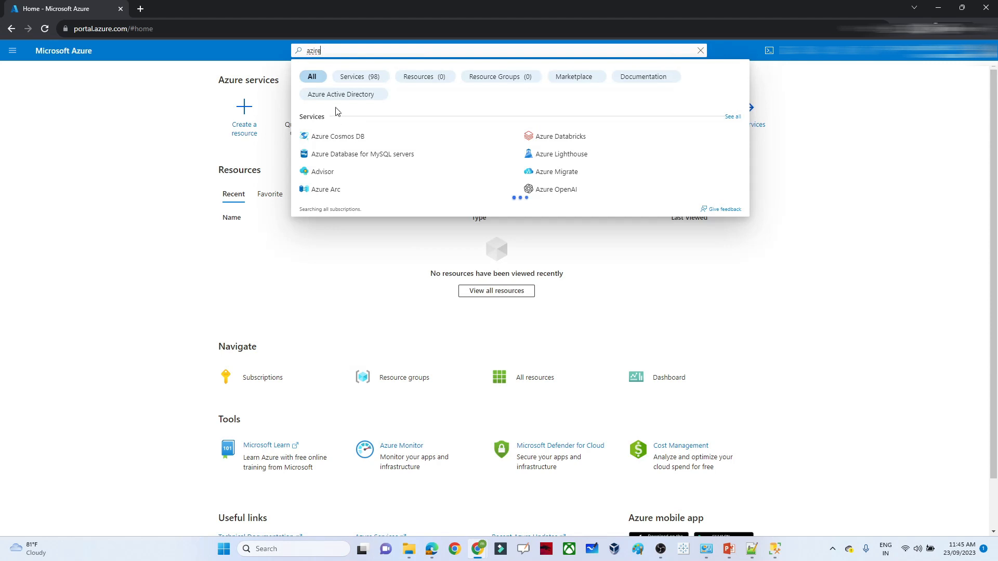
{"action": "key", "text": "BackSpace"}
{"action": "key", "text": "BackSpace"}
{"action": "type", "text": "u"}
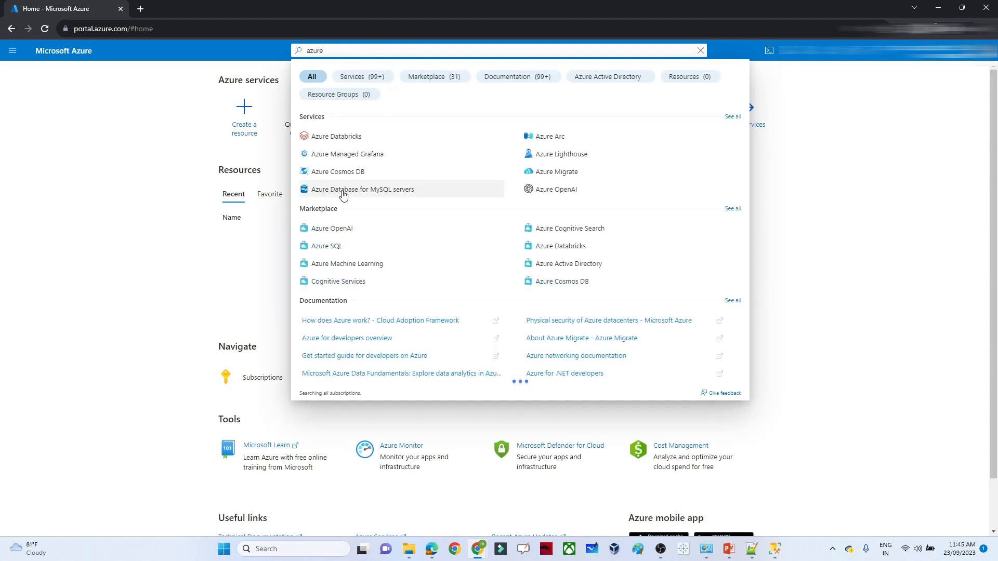
{"action": "type", "text": "re st"}
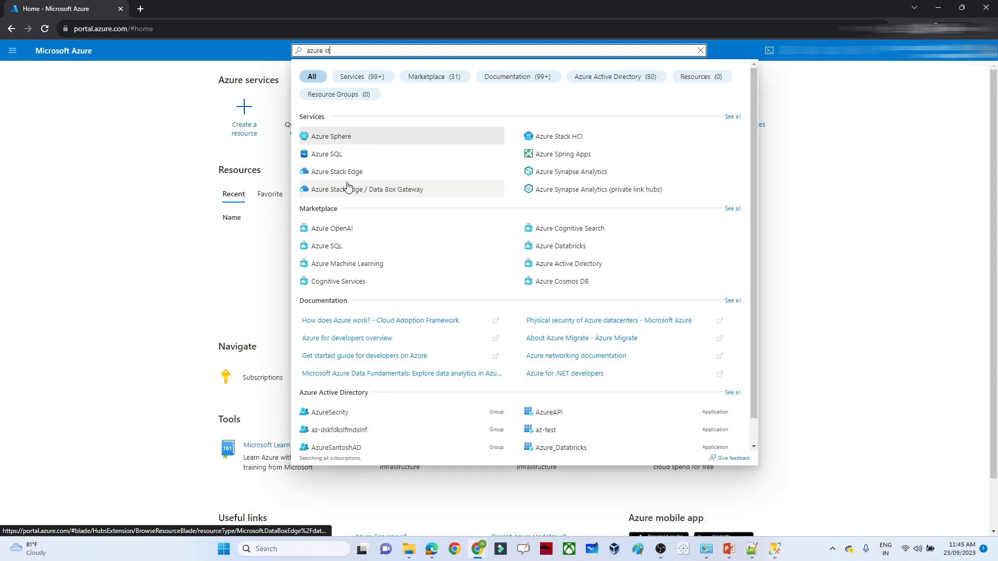
{"action": "type", "text": "orage"}
{"action": "left_click", "coordinate": [346, 136]}
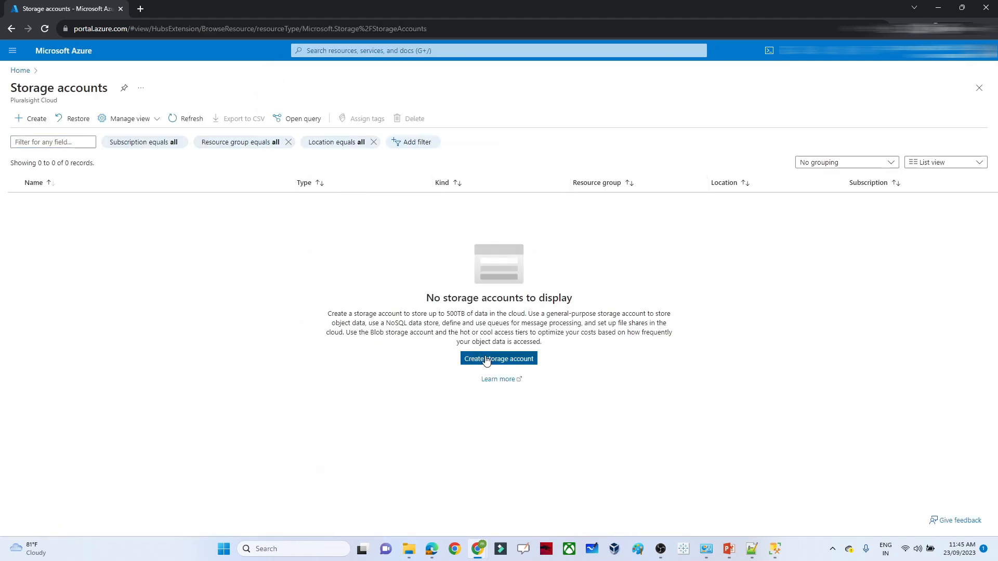
- Create storage account pocstorage14562 in East US, keeping default settings on every tab through Review
{"action": "left_click", "coordinate": [486, 360]}
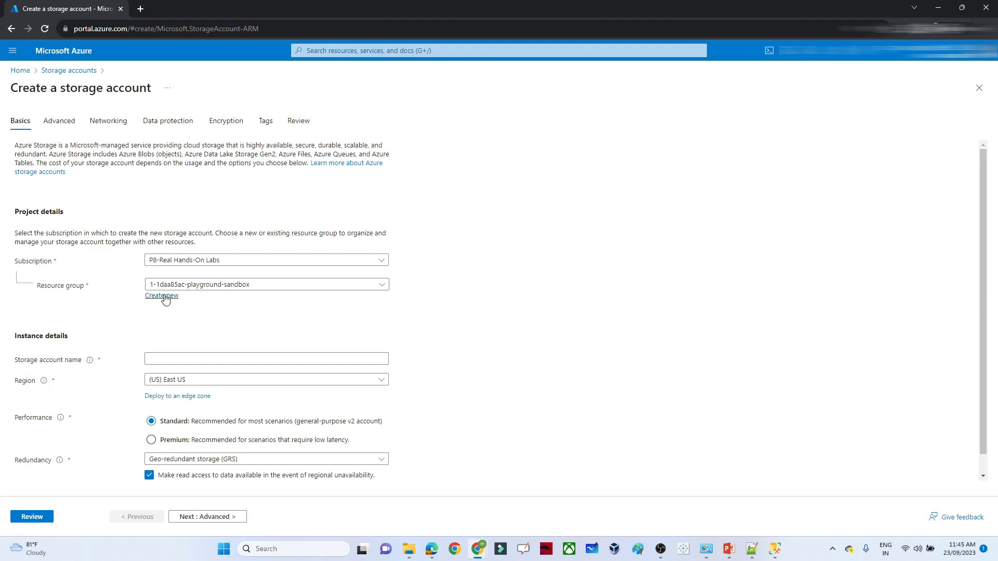
{"action": "left_click", "coordinate": [165, 297]}
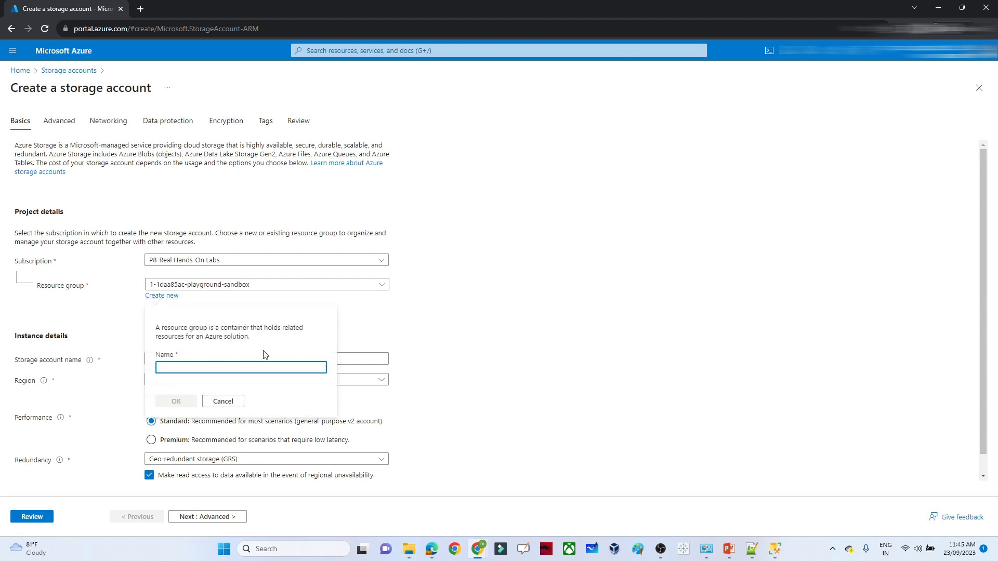
{"action": "left_click", "coordinate": [222, 401]}
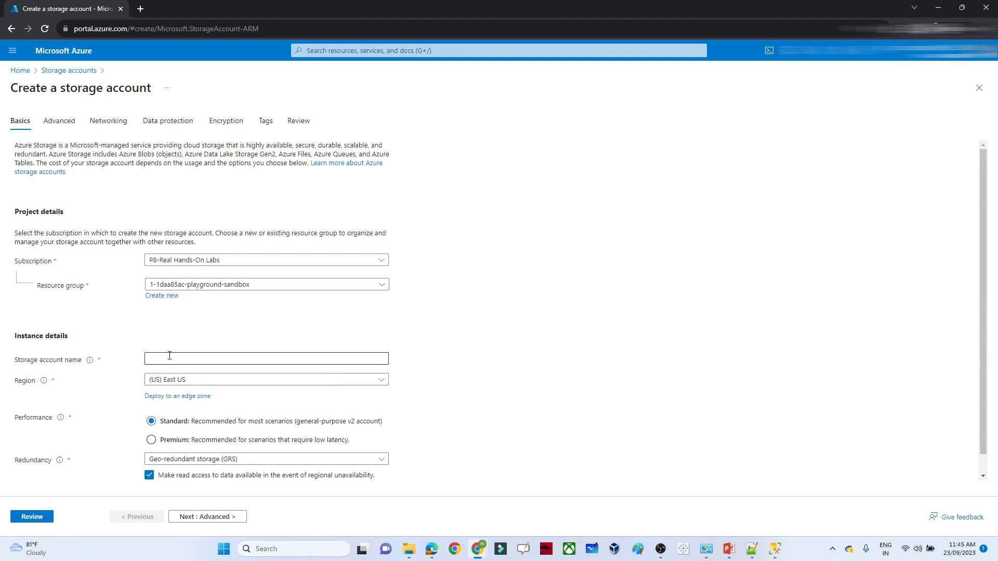
{"action": "left_click", "coordinate": [169, 356]}
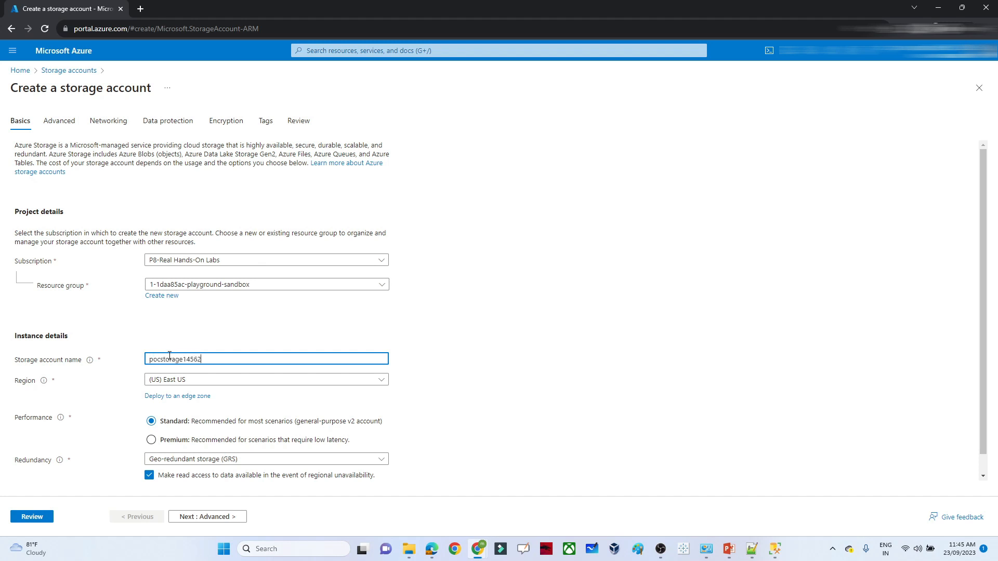
{"action": "left_click", "coordinate": [206, 522]}
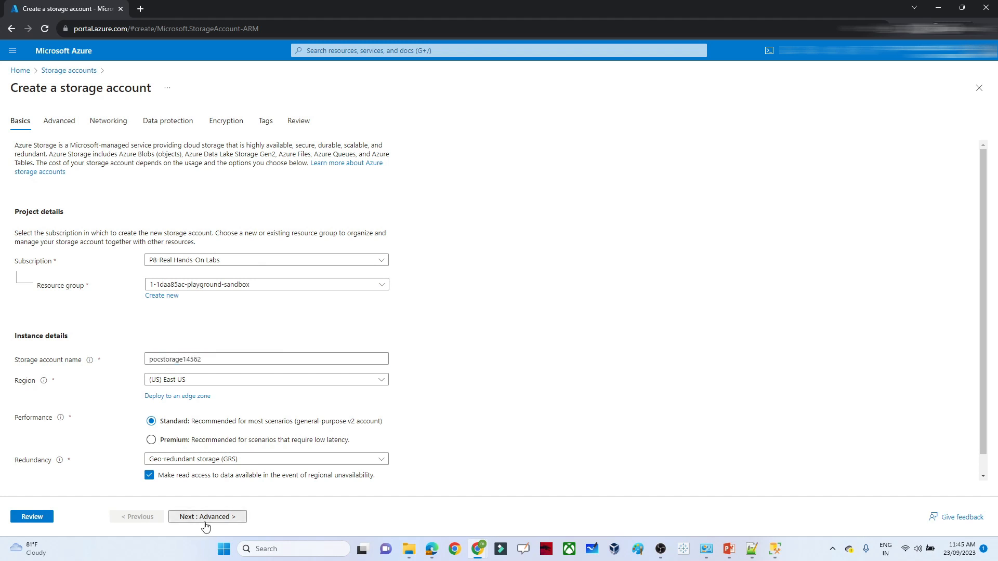
{"action": "left_click", "coordinate": [205, 517]}
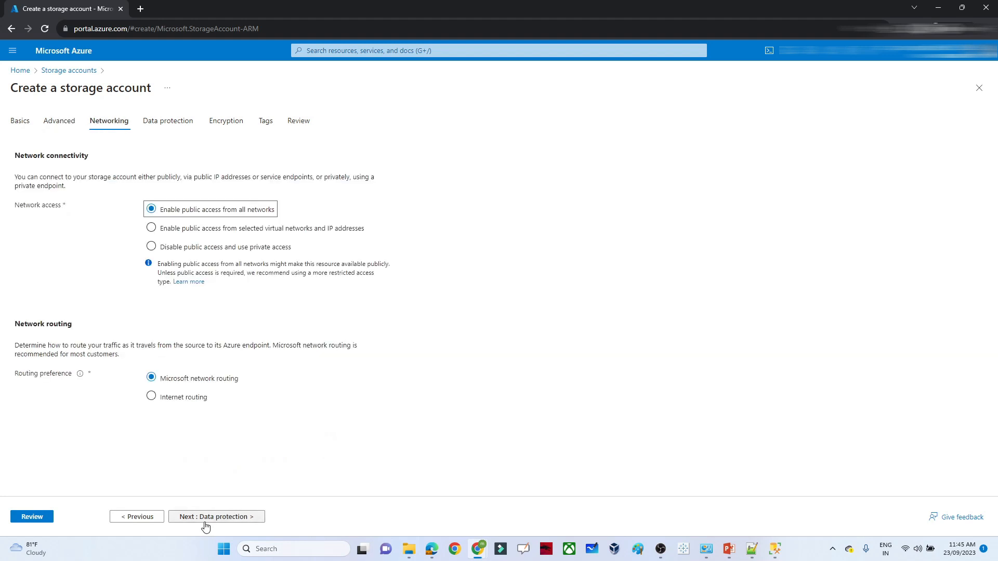
{"action": "left_click", "coordinate": [205, 517]}
{"action": "left_click", "coordinate": [206, 522]}
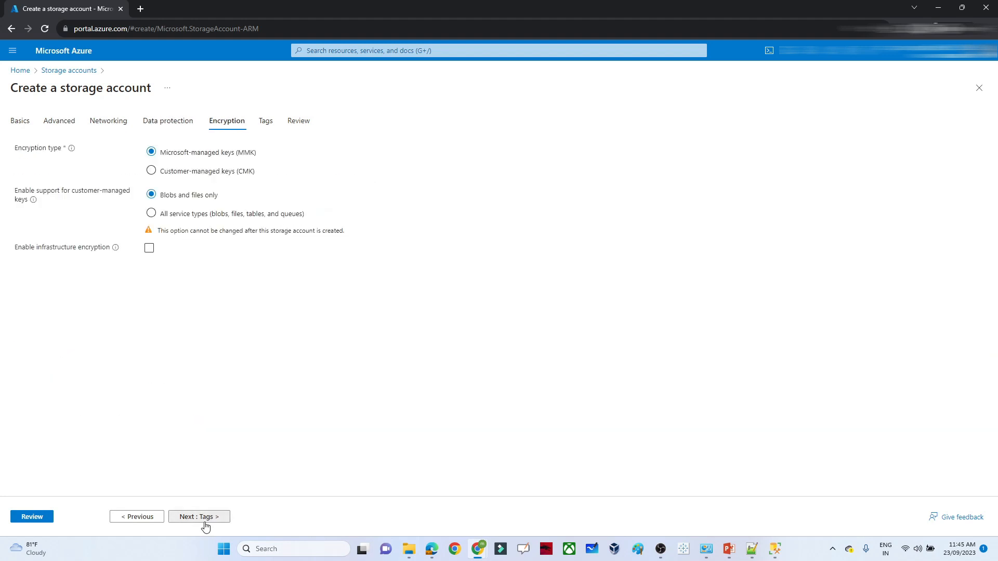
{"action": "left_click", "coordinate": [205, 521]}
{"action": "left_click", "coordinate": [205, 521]}
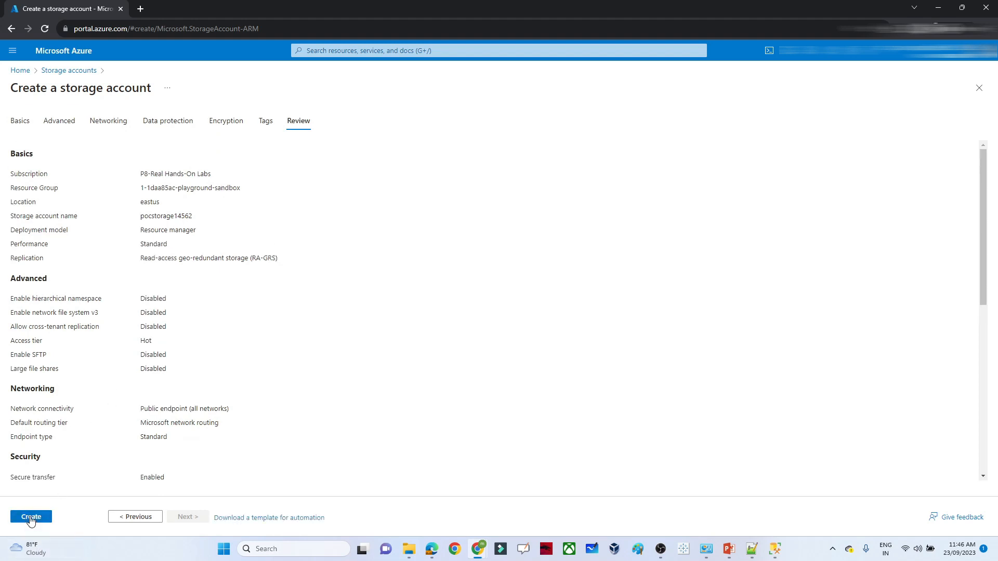
{"action": "left_click", "coordinate": [31, 518]}
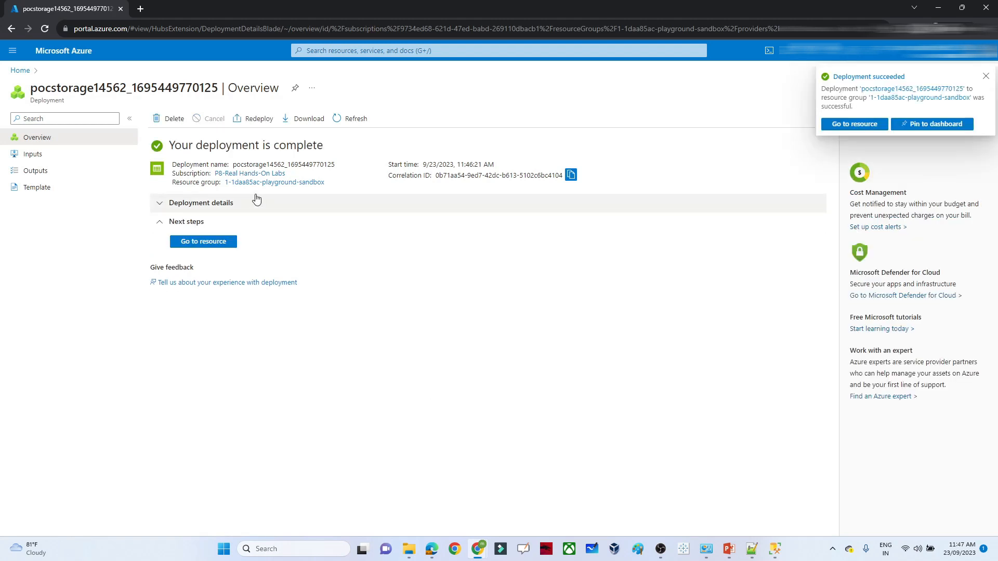
- Go to pocstorage14562's Containers page and open the New container form
{"action": "left_click", "coordinate": [197, 245]}
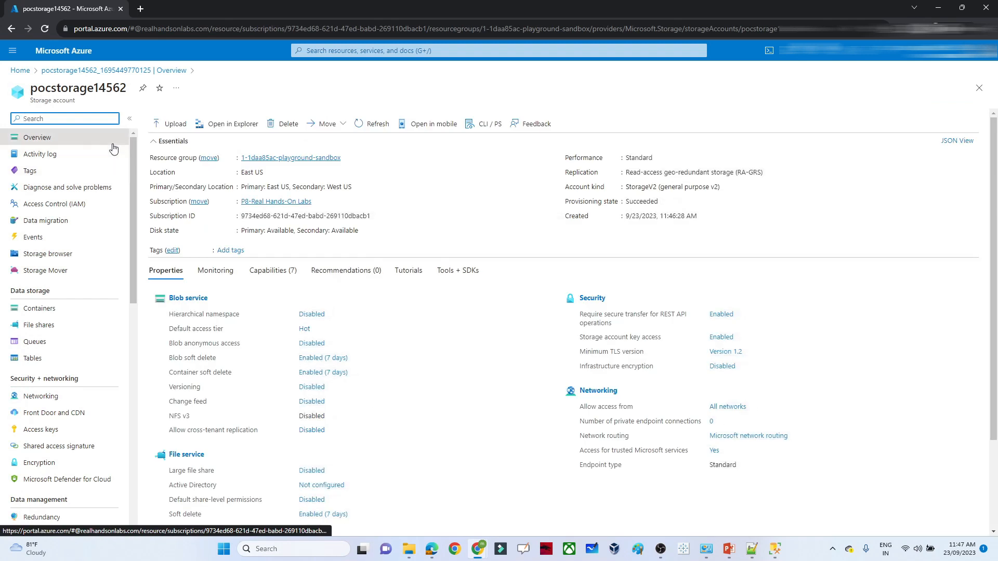
{"action": "left_click", "coordinate": [35, 312]}
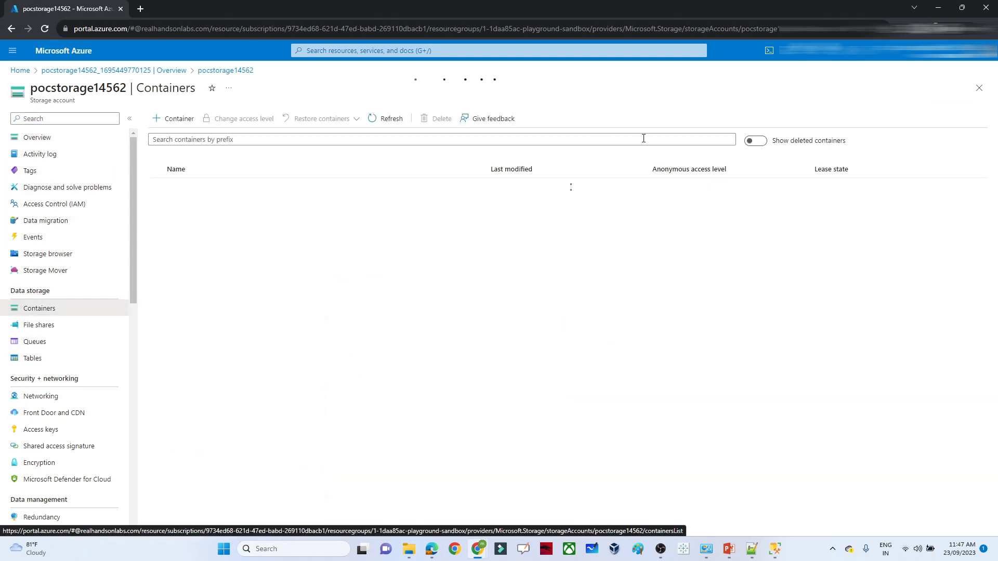
{"action": "left_click", "coordinate": [173, 119]}
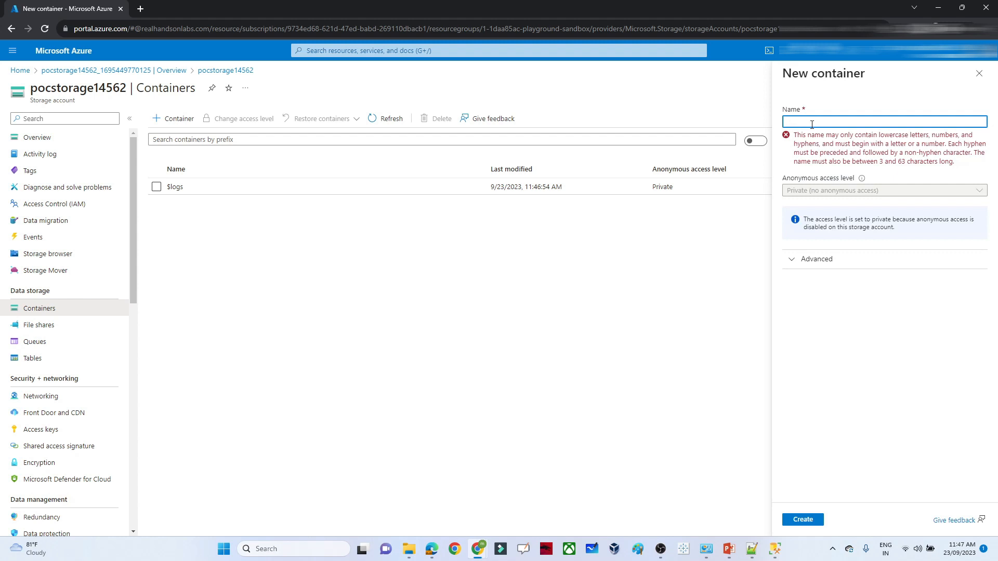
- Create the private container 'raw' and open it
{"action": "type", "text": "raw"}
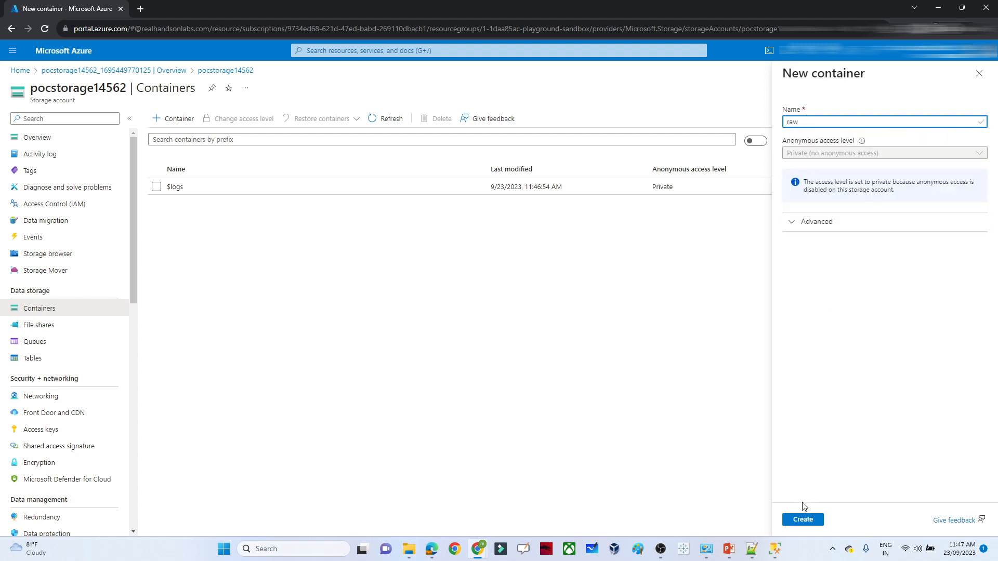
{"action": "left_click", "coordinate": [799, 519]}
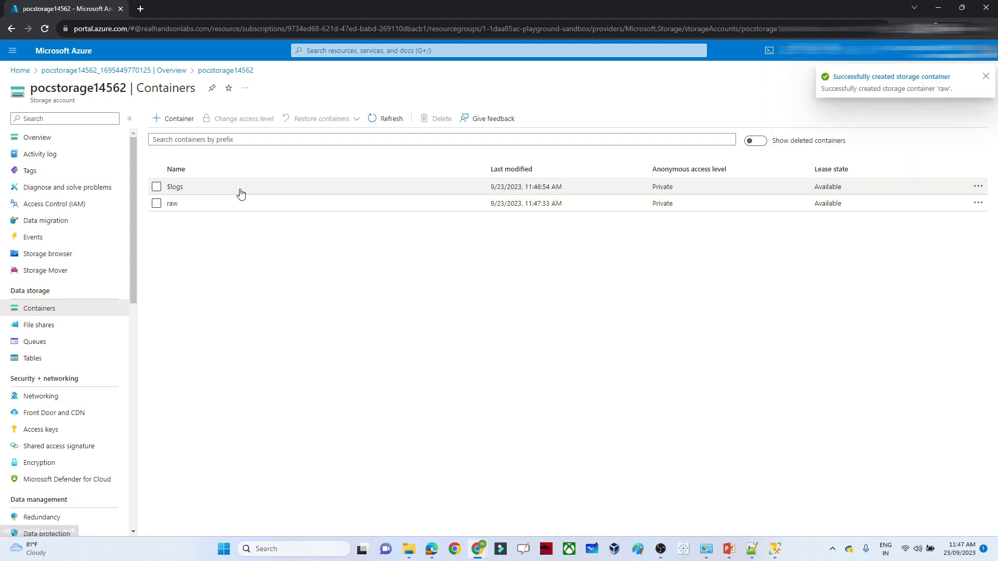
{"action": "left_click", "coordinate": [172, 204]}
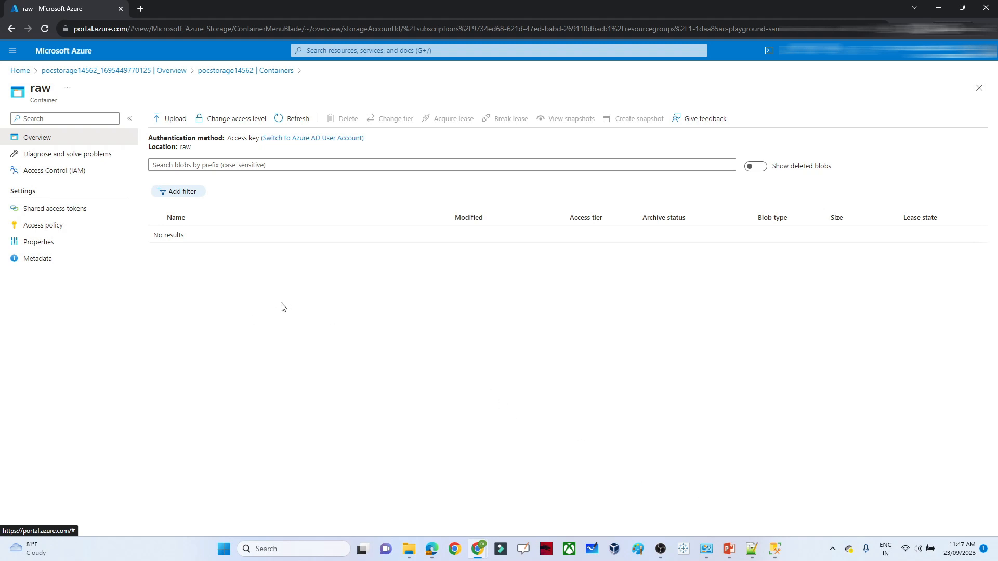
- Check the PowerPoint steps slide, then return to the Azure portal
{"action": "left_click", "coordinate": [729, 550]}
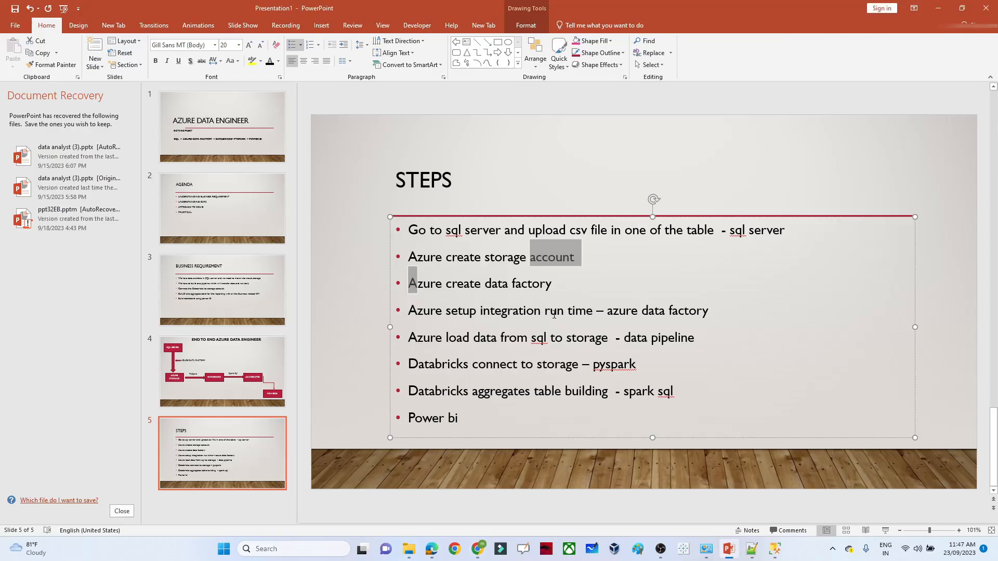
{"action": "left_click", "coordinate": [473, 290]}
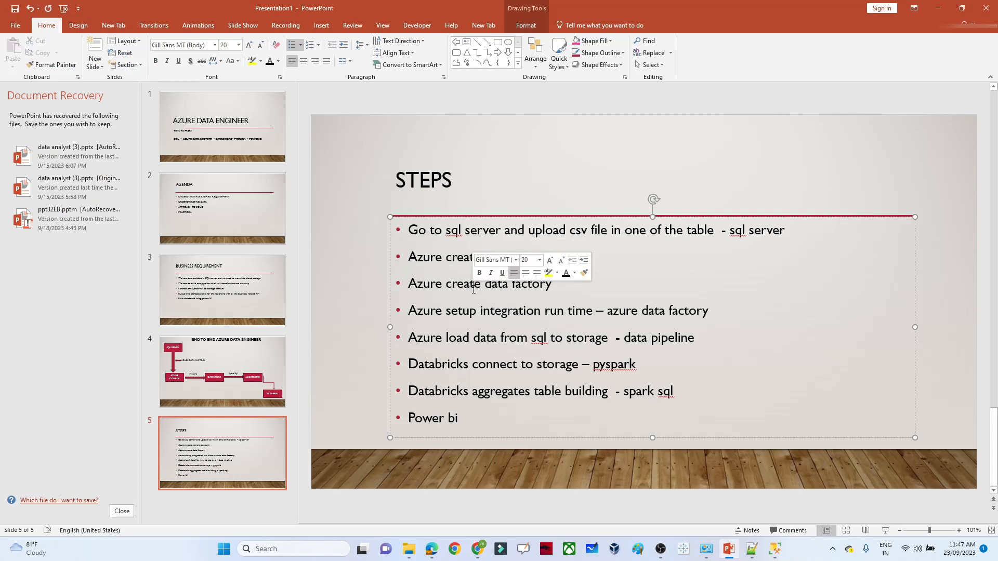
{"action": "key", "text": "alt+Tab"}
- Search 'data factory' and start creating a new data factory
{"action": "left_click", "coordinate": [323, 50]}
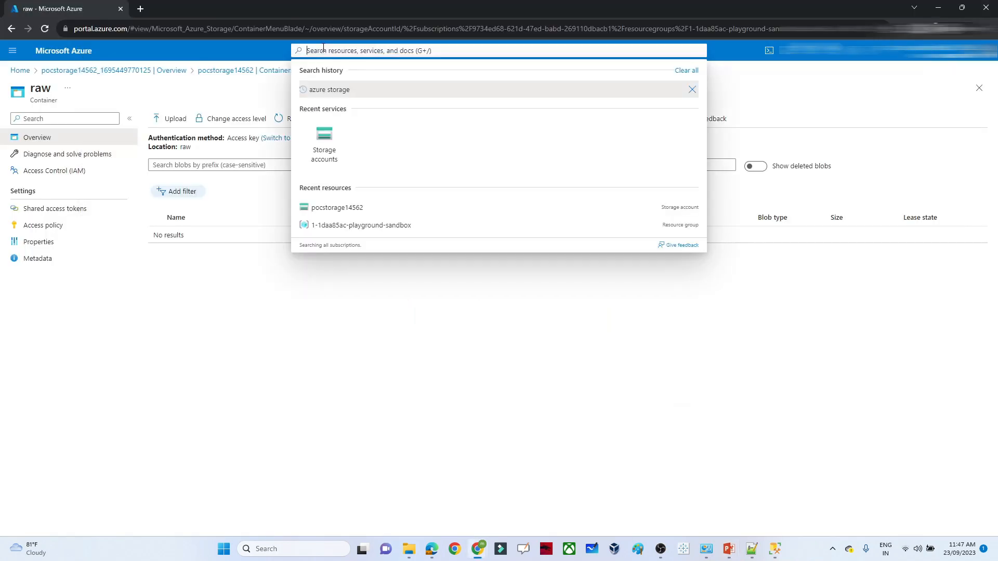
{"action": "type", "text": "data"}
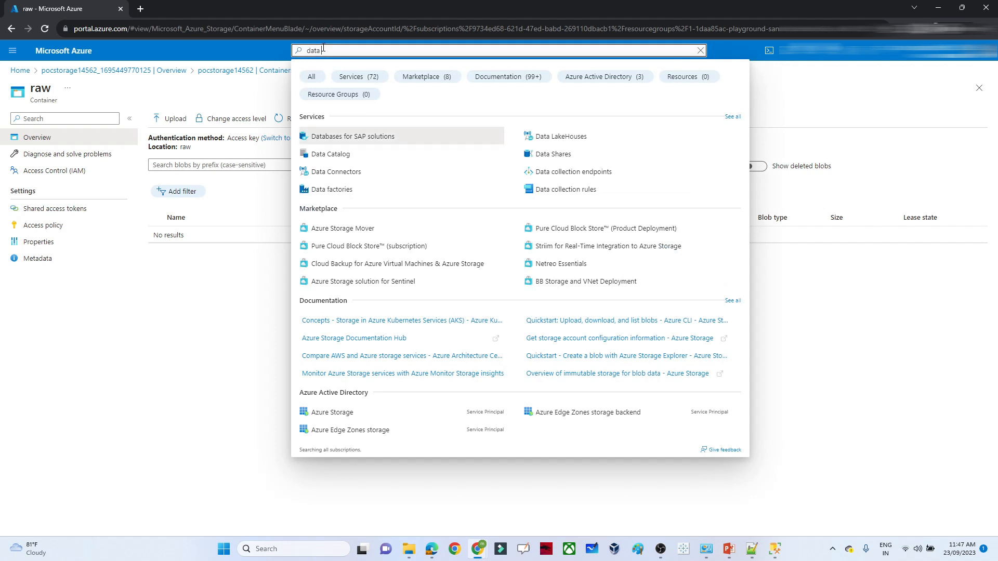
{"action": "type", "text": " factory"}
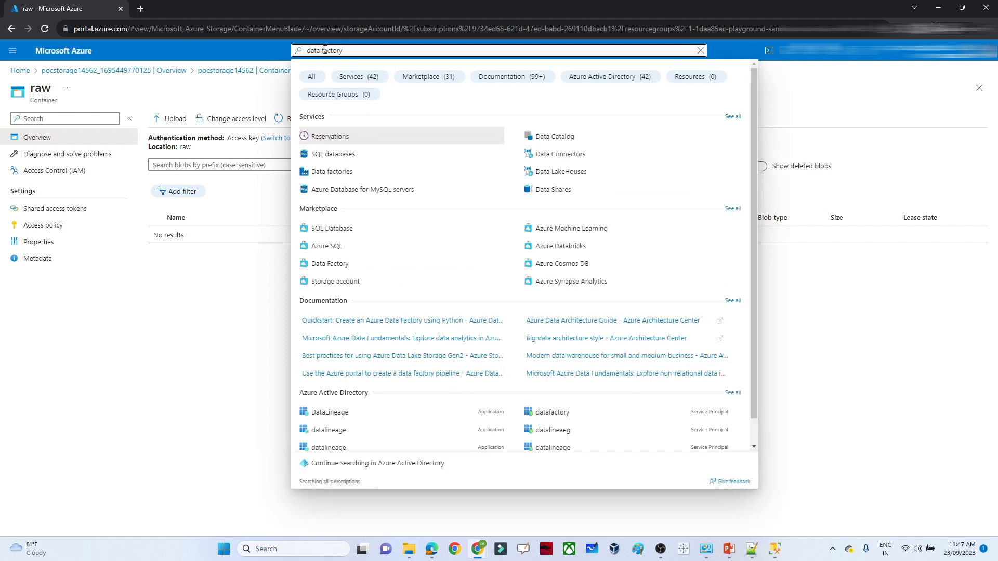
{"action": "left_click", "coordinate": [326, 172]}
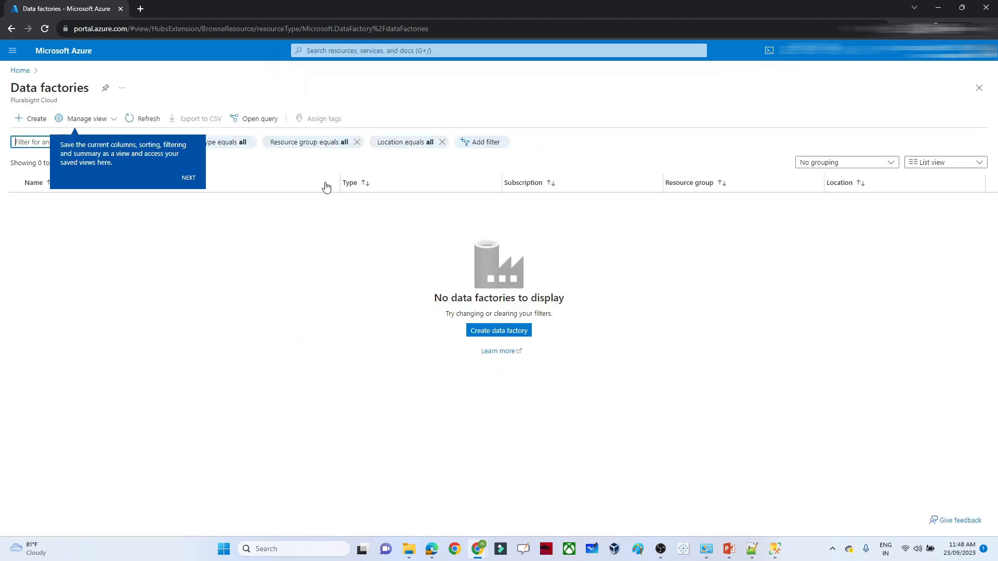
{"action": "left_click", "coordinate": [492, 331]}
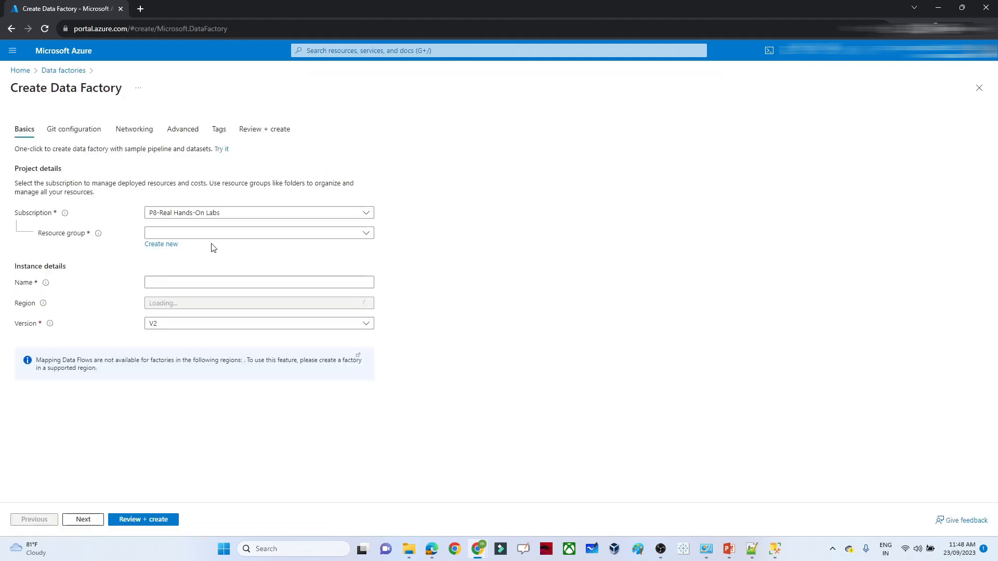
- Deploy data factory pocdatafactory62828 in the sandbox resource group after review
{"action": "left_click", "coordinate": [202, 235]}
{"action": "left_click", "coordinate": [188, 270]}
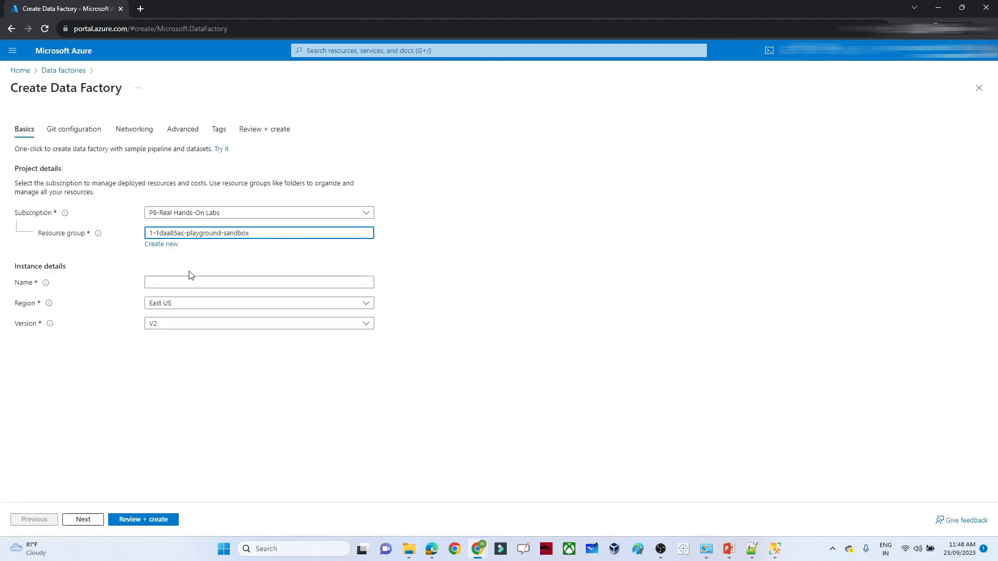
{"action": "left_click", "coordinate": [159, 280]}
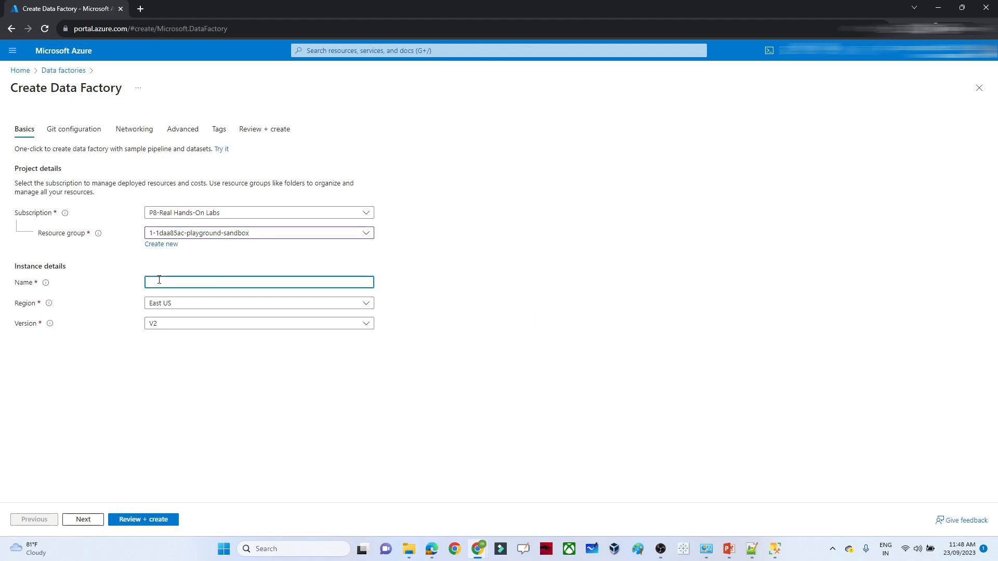
{"action": "type", "text": "pocdatafactory62828"}
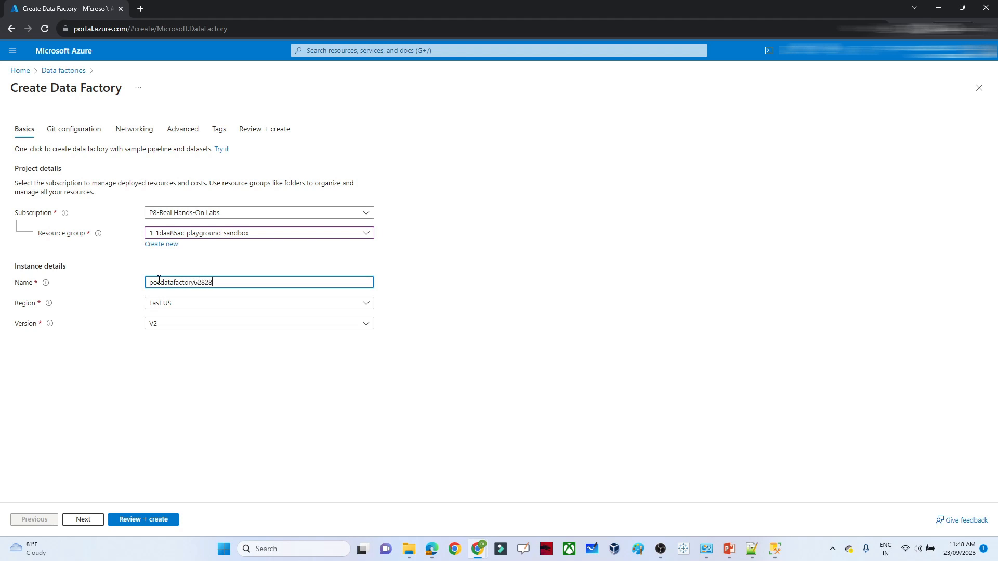
{"action": "left_click", "coordinate": [148, 521]}
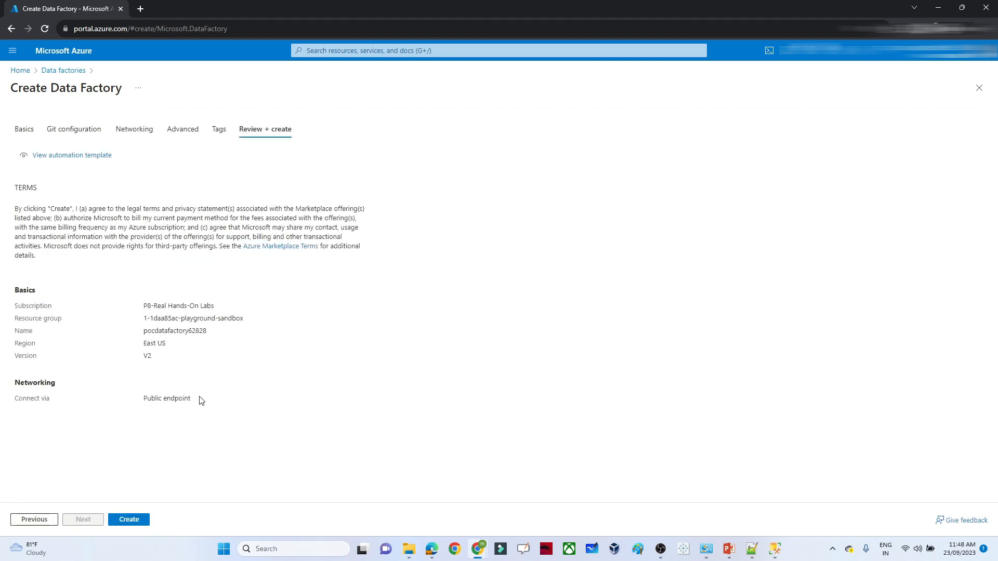
{"action": "left_click", "coordinate": [129, 520]}
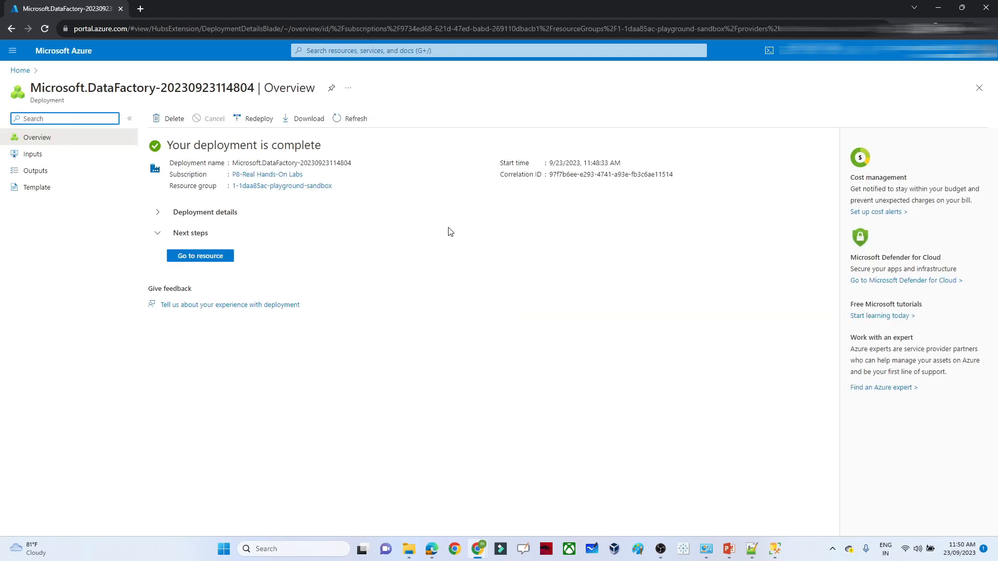
- Launch Data Factory Studio for pocdatafactory62828 and add a new pipeline, pipeline1, in Author
{"action": "left_click", "coordinate": [209, 261]}
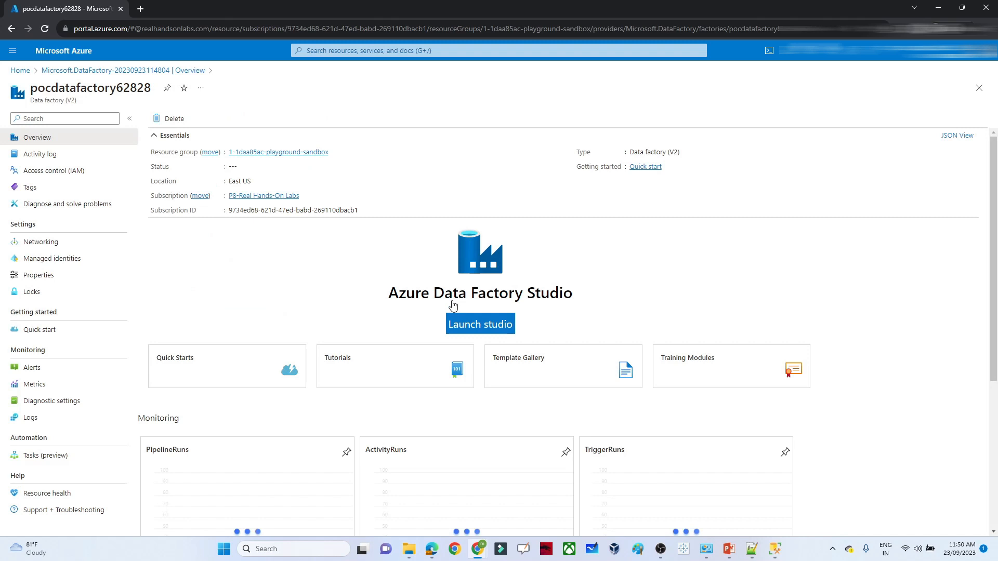
{"action": "left_click", "coordinate": [489, 324]}
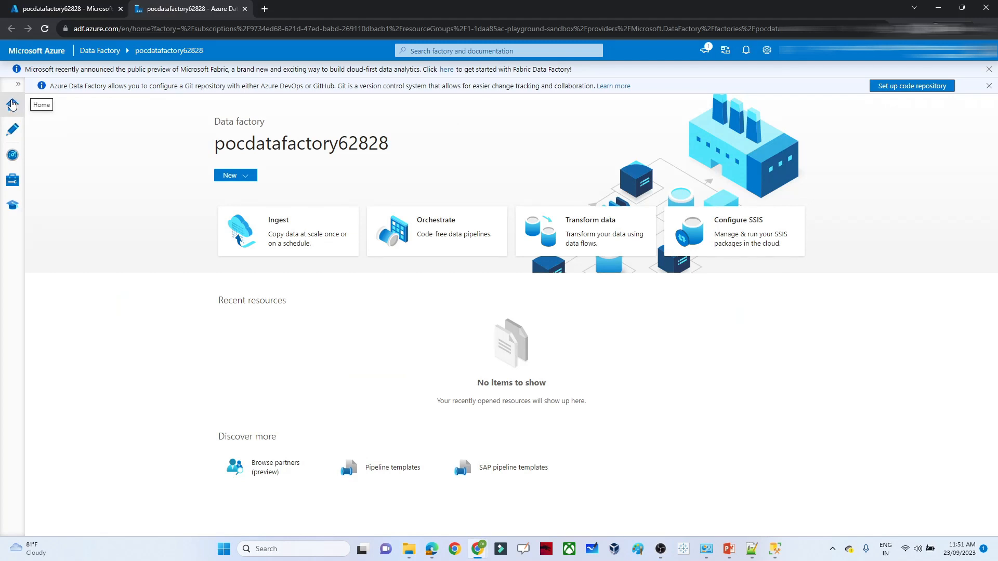
{"action": "left_click", "coordinate": [13, 130]}
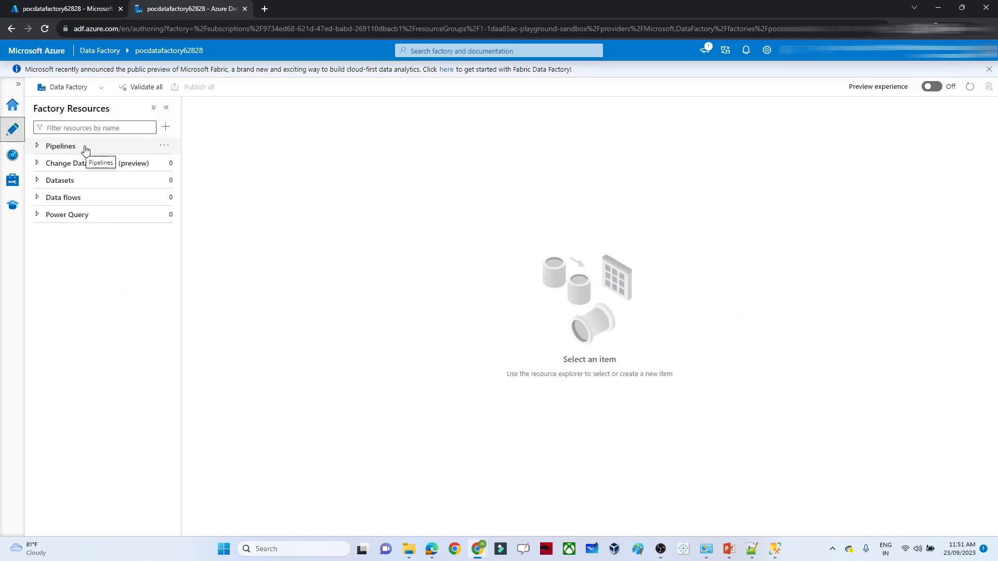
{"action": "left_click", "coordinate": [160, 148]}
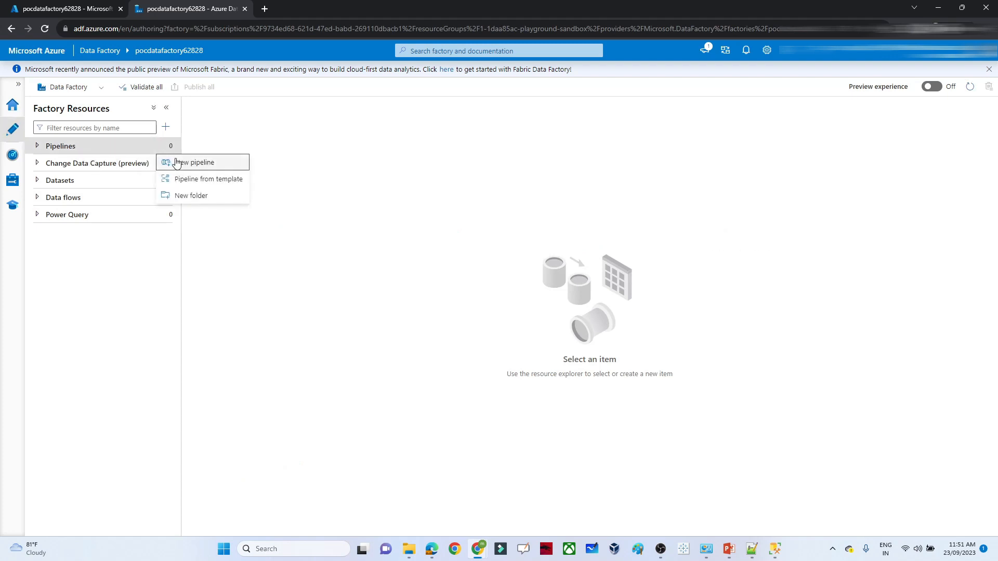
{"action": "left_click", "coordinate": [176, 163]}
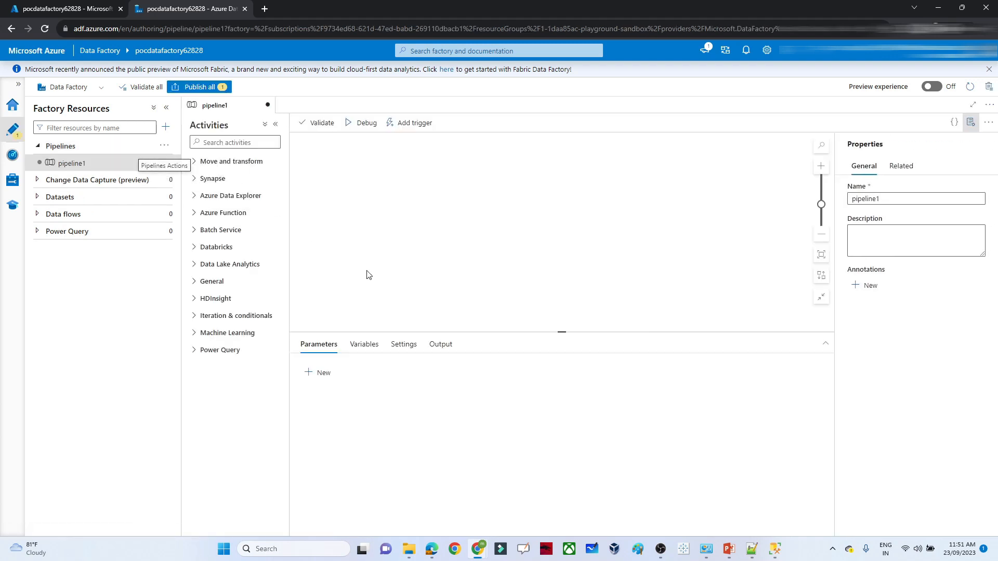
- Drag a Copy data activity onto pipeline1 and open its Source settings
{"action": "left_click", "coordinate": [195, 165]}
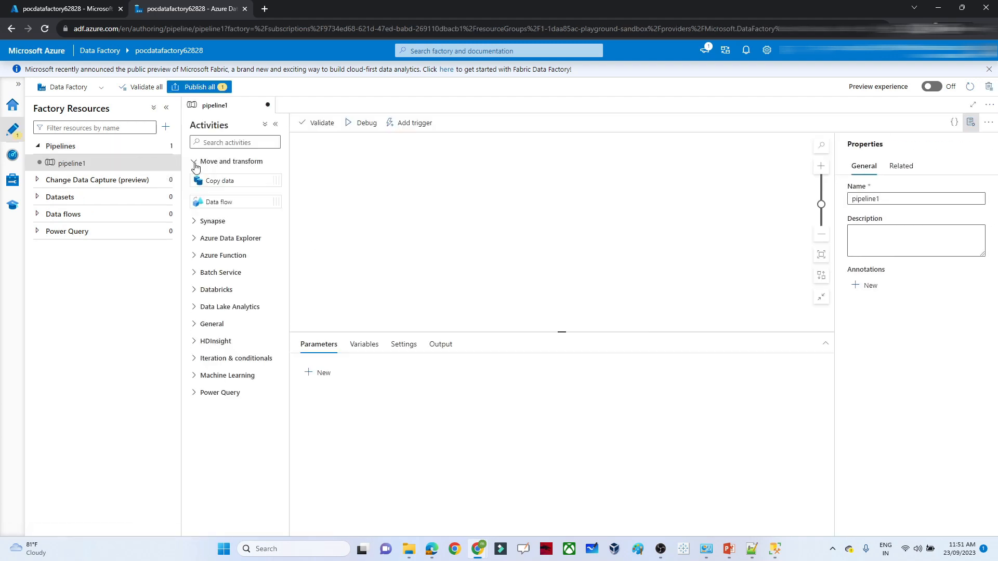
{"action": "left_click_drag", "start_coordinate": [229, 181], "coordinate": [488, 212]}
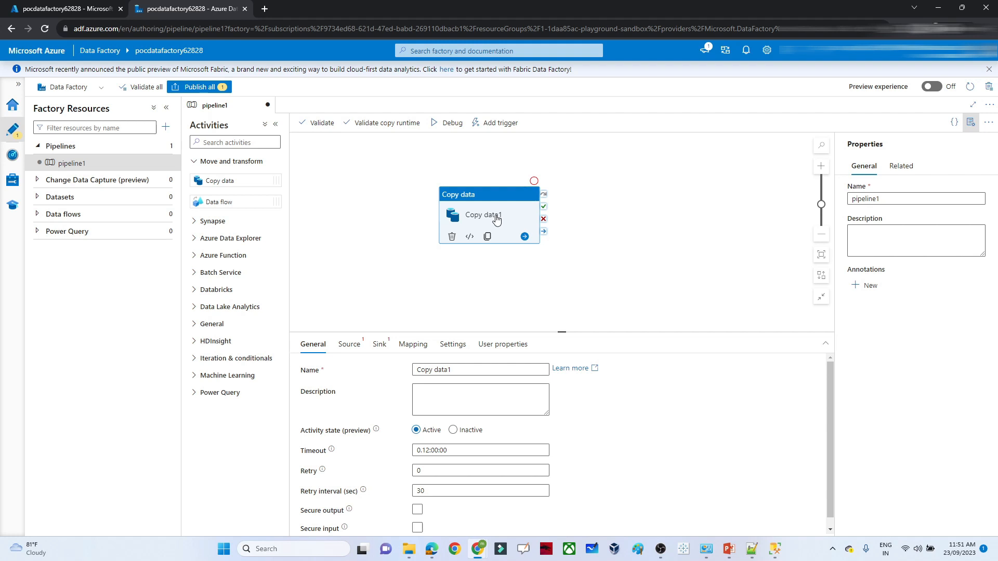
{"action": "left_click", "coordinate": [348, 347]}
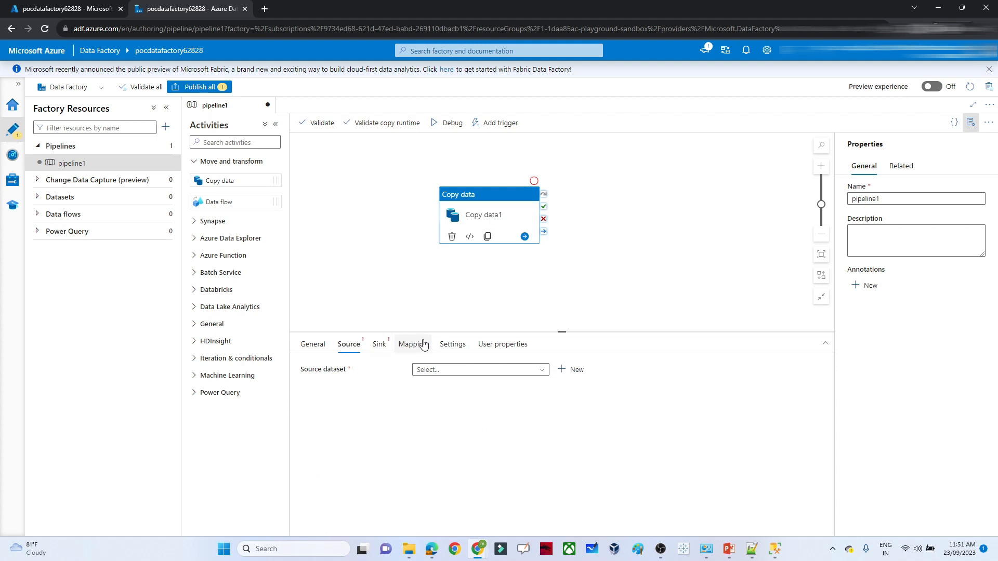
- Create a new SQL server source dataset, SqlServerTable1, and open its linked service list
{"action": "left_click", "coordinate": [573, 371]}
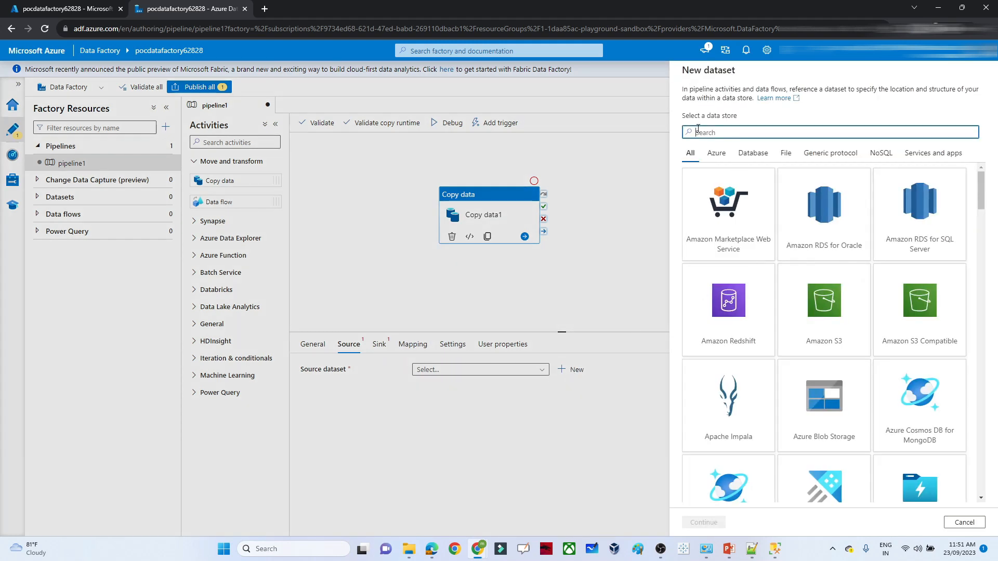
{"action": "type", "text": "sql"}
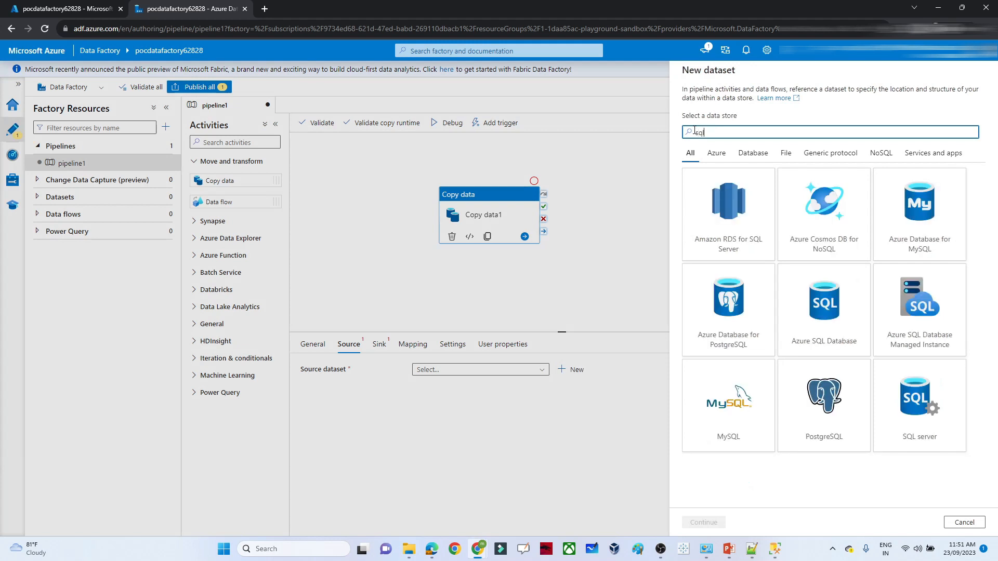
{"action": "left_click", "coordinate": [727, 323]}
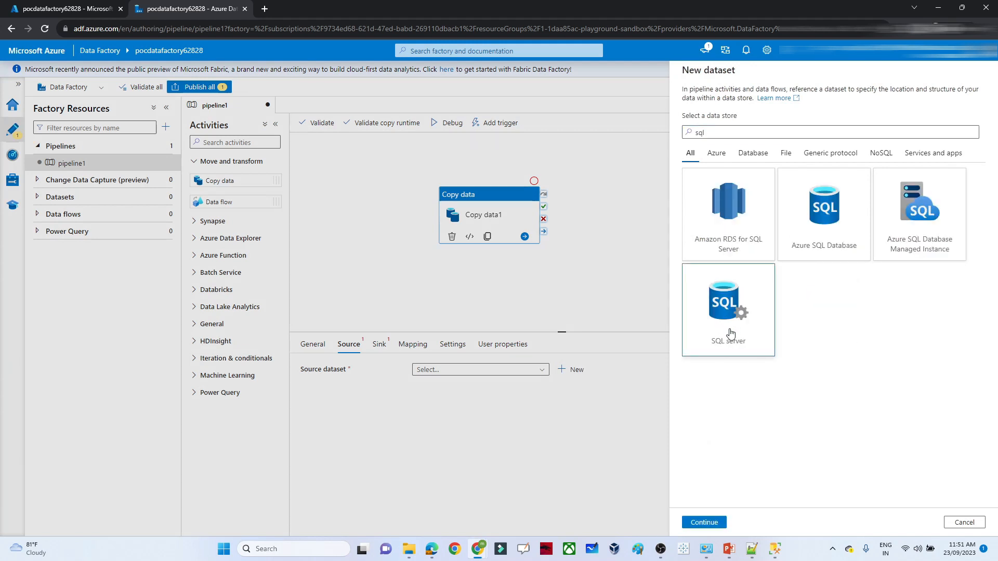
{"action": "left_click", "coordinate": [704, 523]}
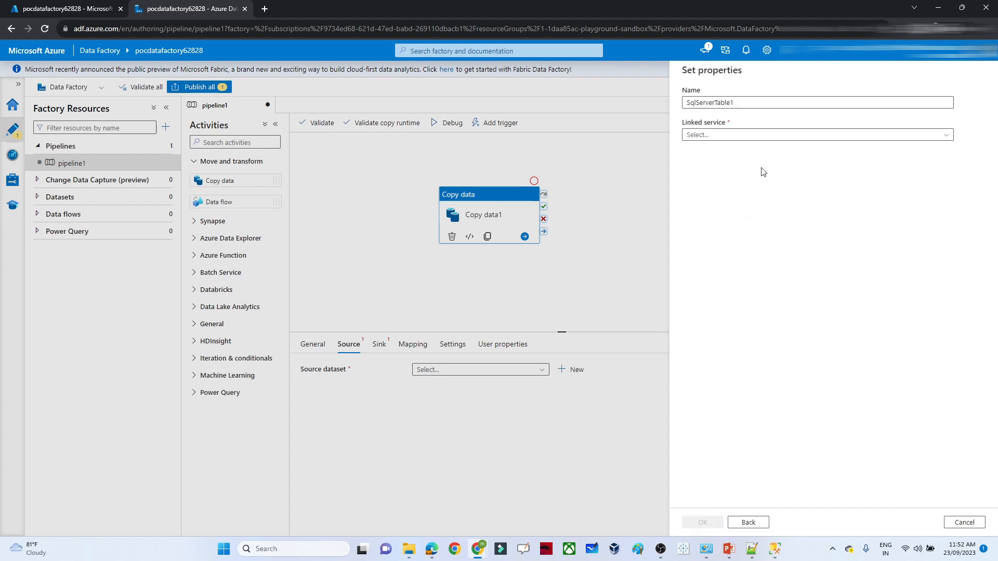
{"action": "left_click", "coordinate": [730, 137]}
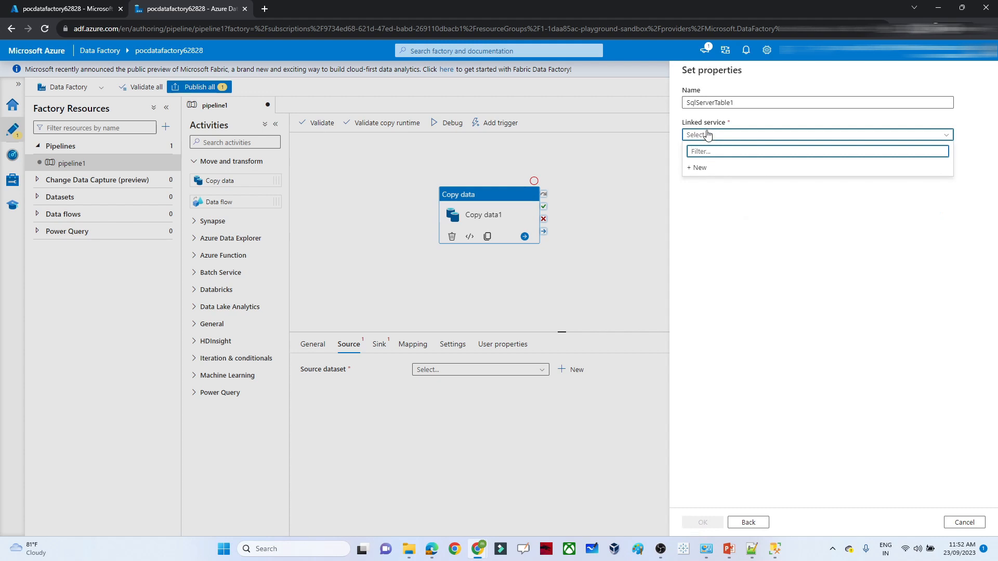
- From a new SQL server linked service, create the Self-Hosted runtime integrationRuntime1
{"action": "left_click", "coordinate": [697, 168]}
{"action": "left_click", "coordinate": [699, 248]}
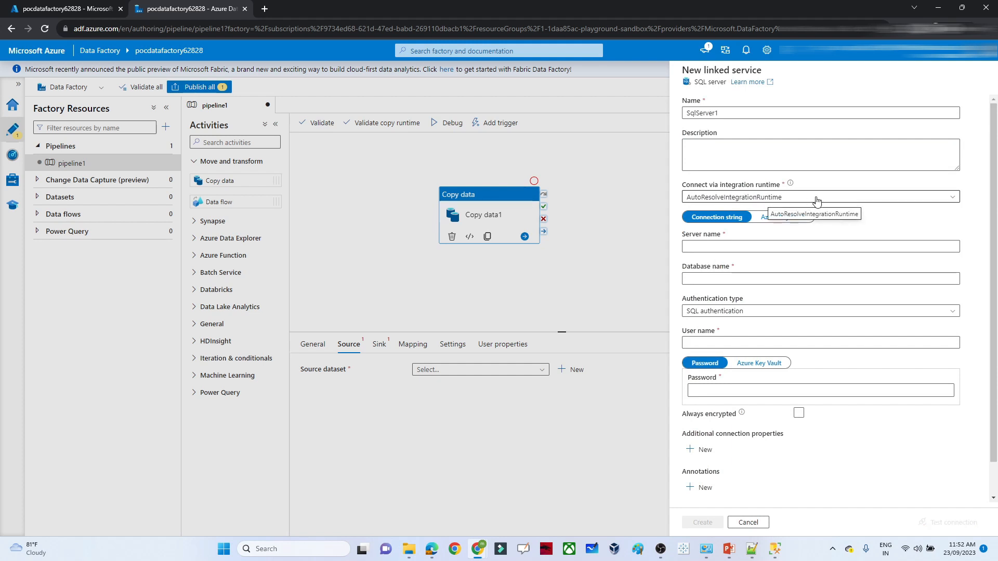
{"action": "left_click", "coordinate": [841, 199]}
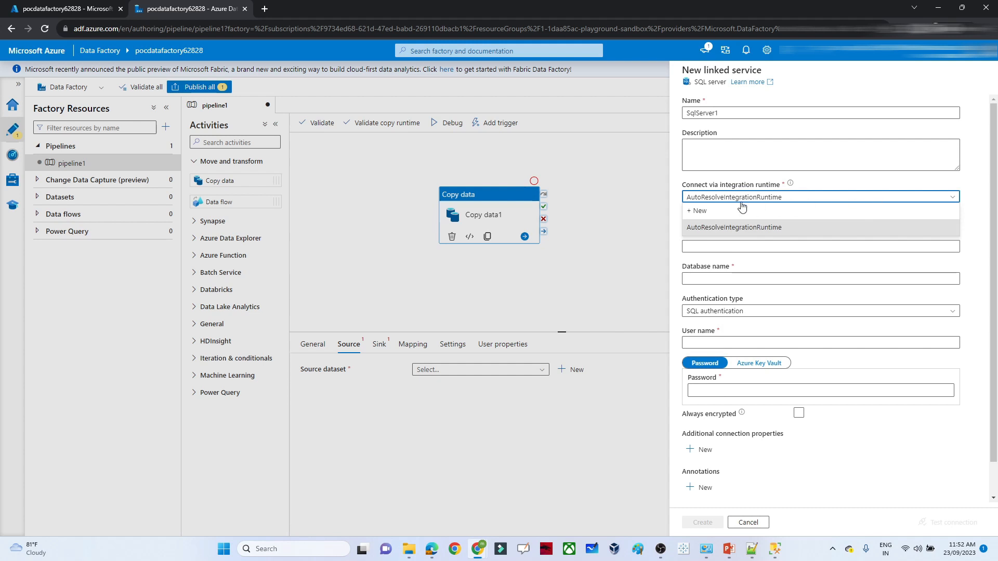
{"action": "left_click", "coordinate": [697, 213]}
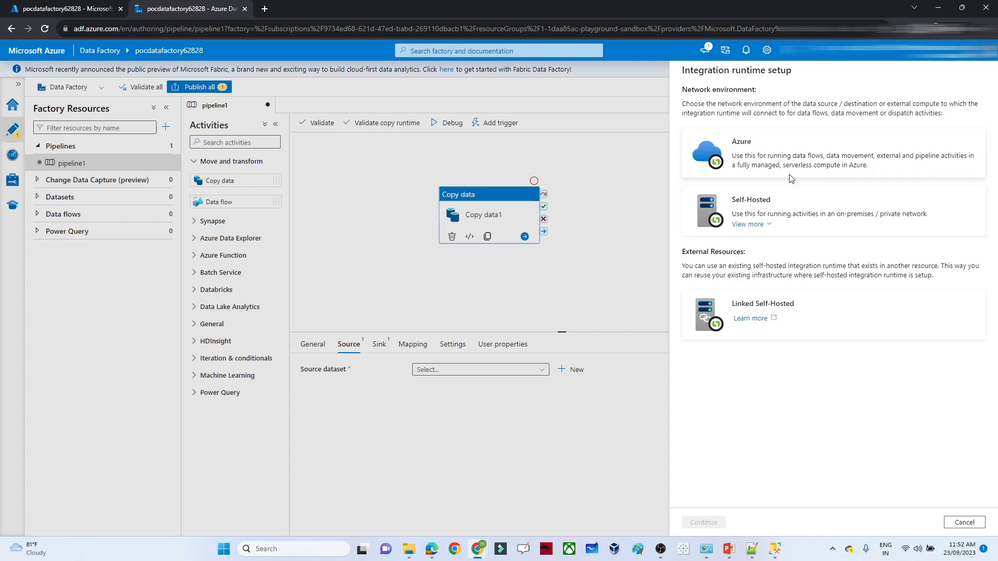
{"action": "left_click", "coordinate": [760, 203]}
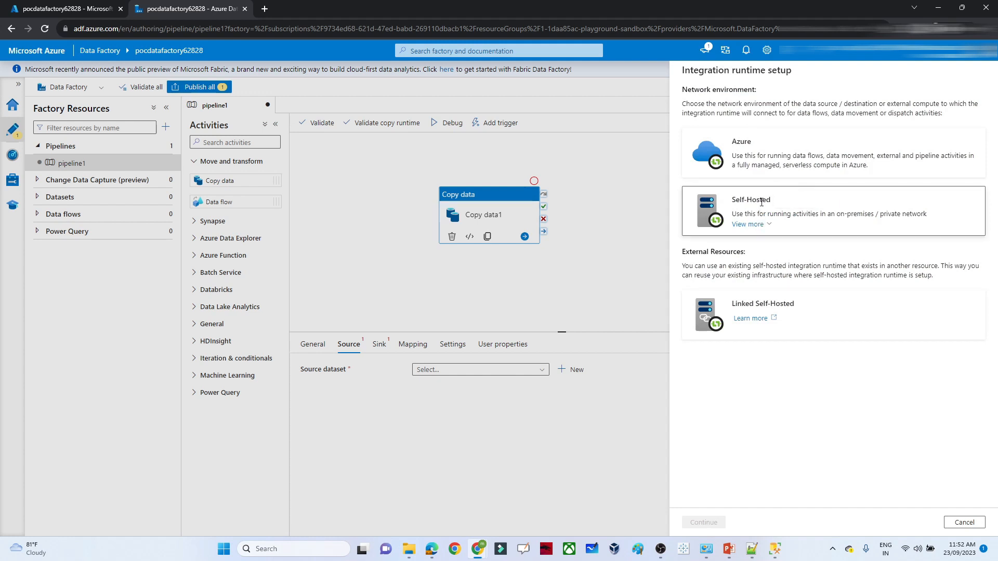
{"action": "left_click", "coordinate": [703, 522]}
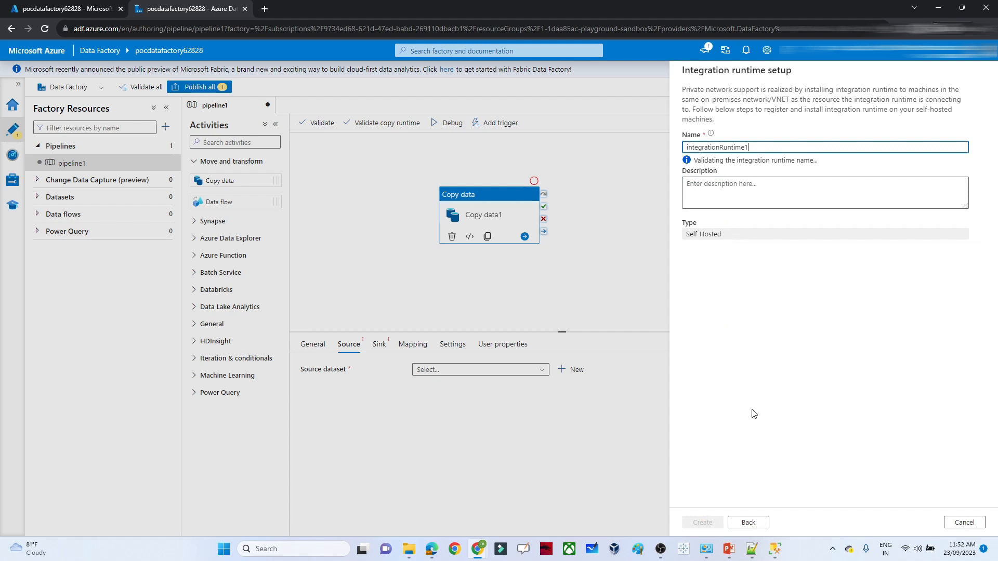
{"action": "left_click", "coordinate": [734, 193]}
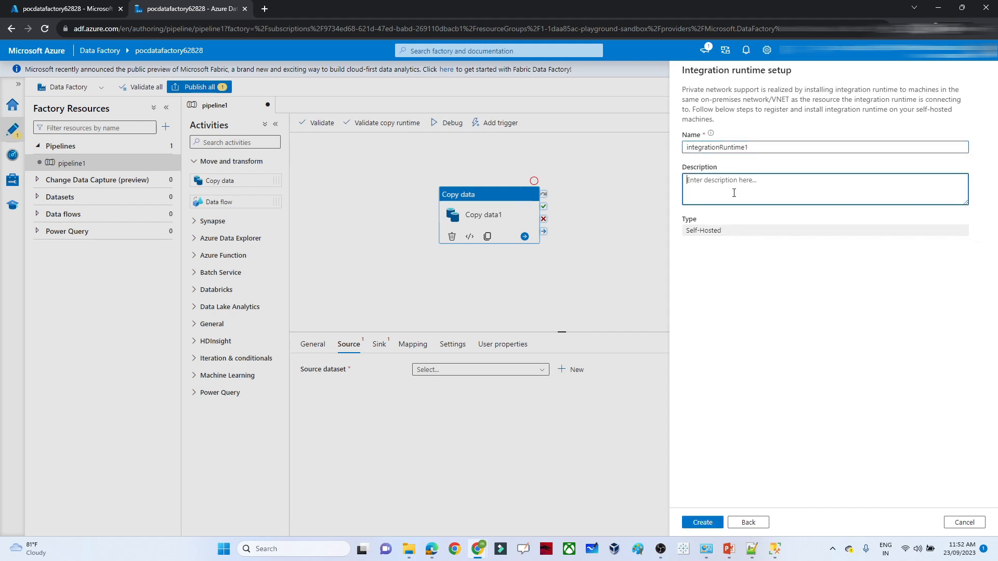
{"action": "left_click", "coordinate": [746, 149]}
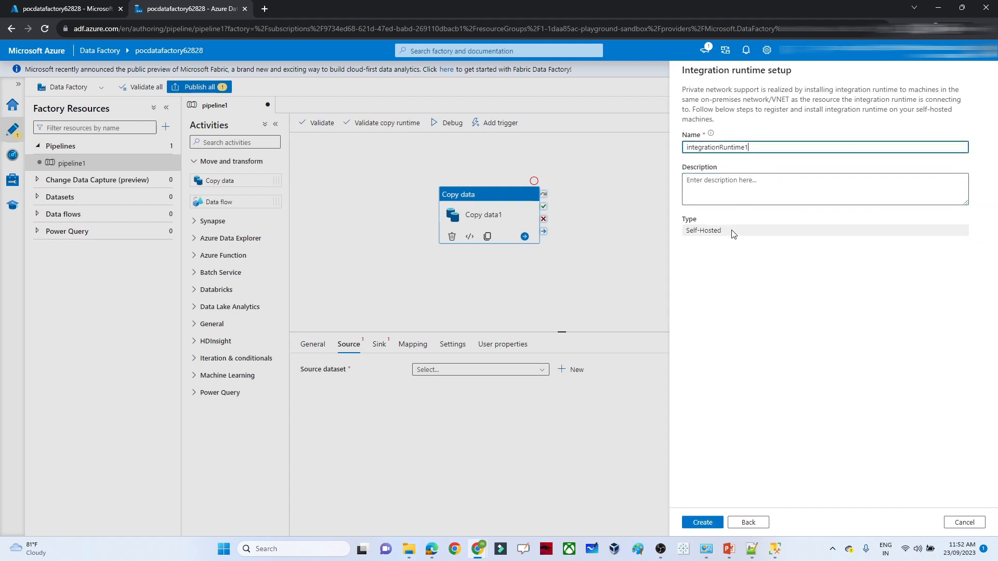
{"action": "left_click", "coordinate": [698, 525]}
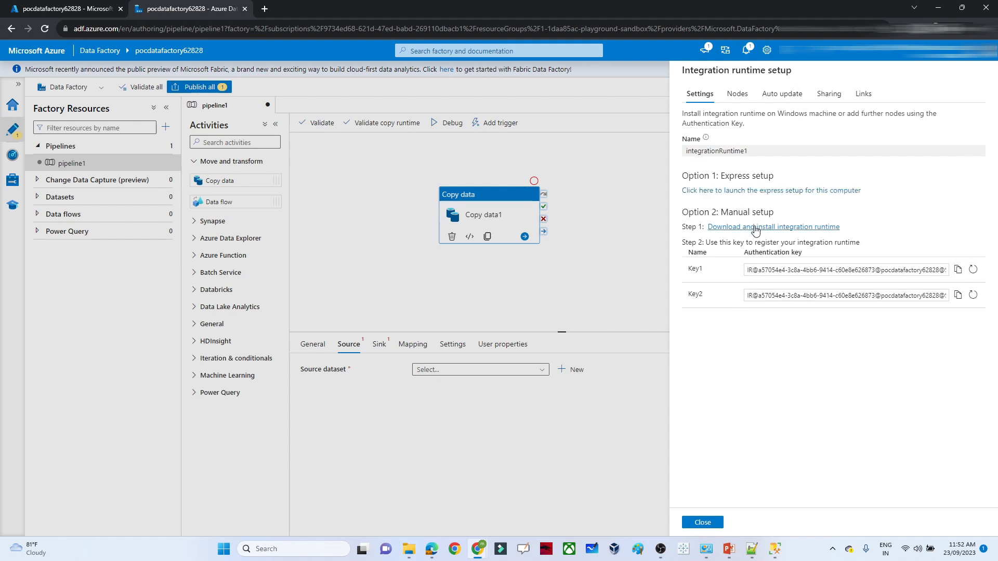
- Download the IntegrationRuntime_5.30.8555.1.msi installer (940.8 MB) from Microsoft Download Center
{"action": "left_click", "coordinate": [755, 229]}
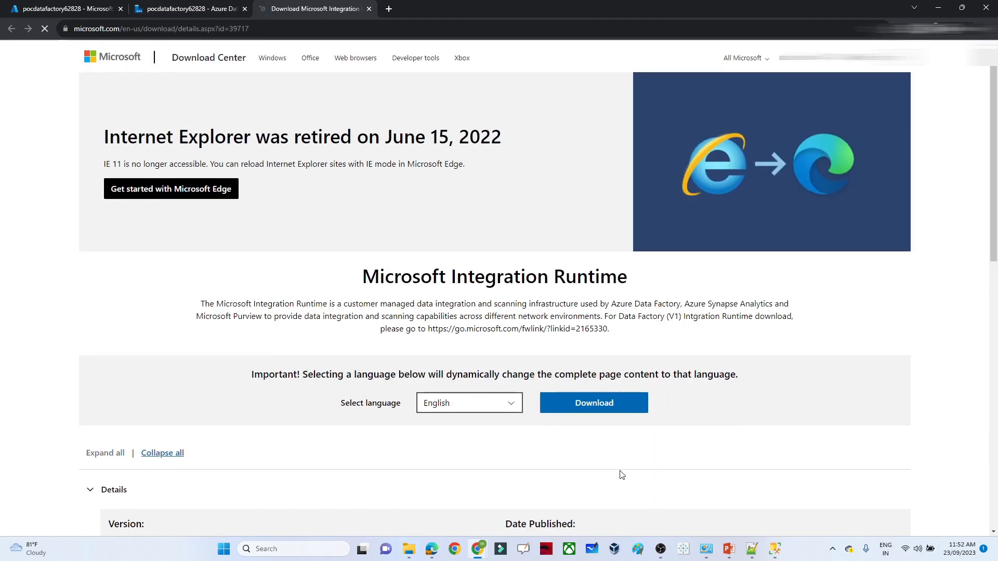
{"action": "scroll", "coordinate": [996, 192], "scroll_direction": "down", "scroll_amount": 5}
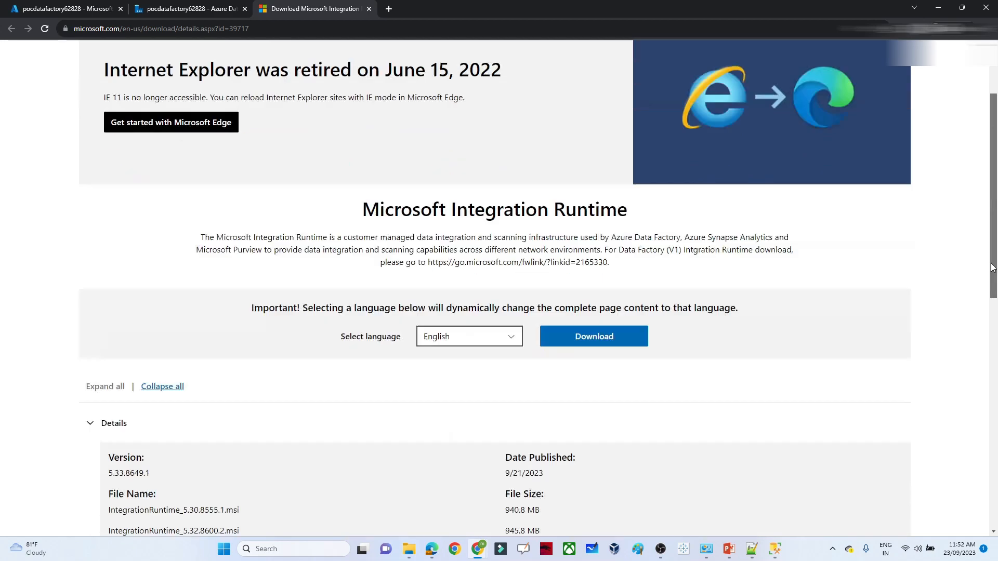
{"action": "scroll", "coordinate": [780, 234], "scroll_direction": "up", "scroll_amount": 2}
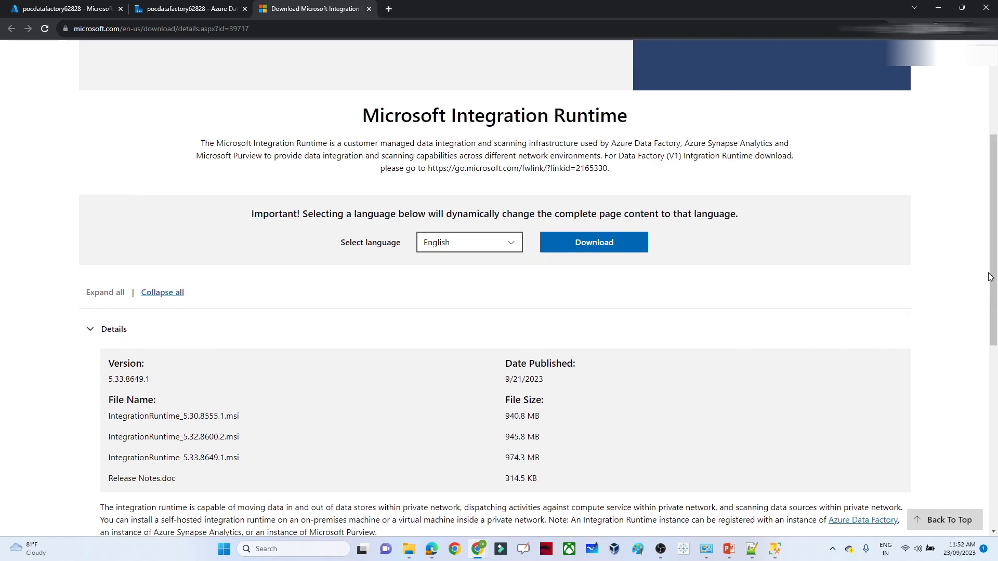
{"action": "left_click", "coordinate": [580, 245]}
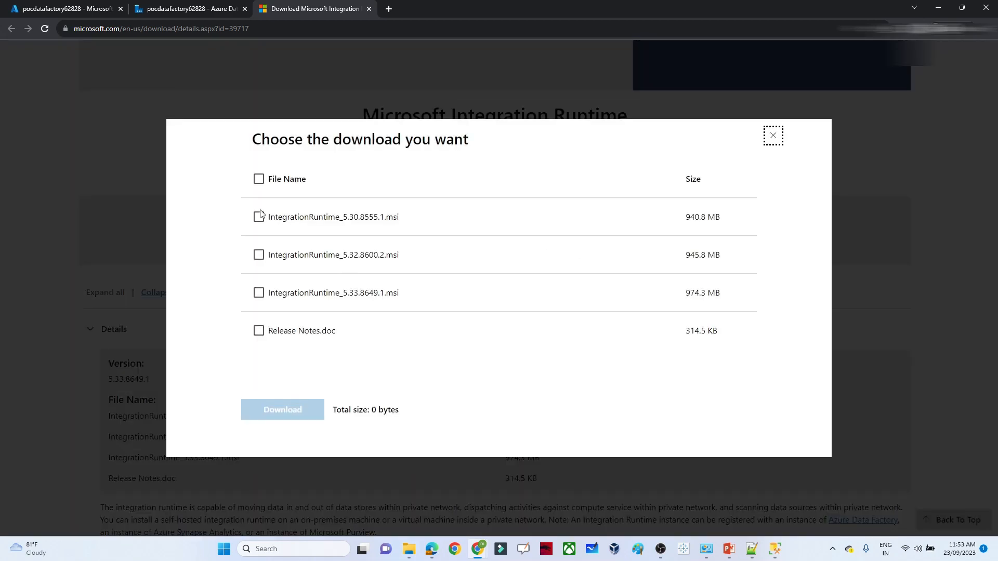
{"action": "left_click", "coordinate": [259, 217]}
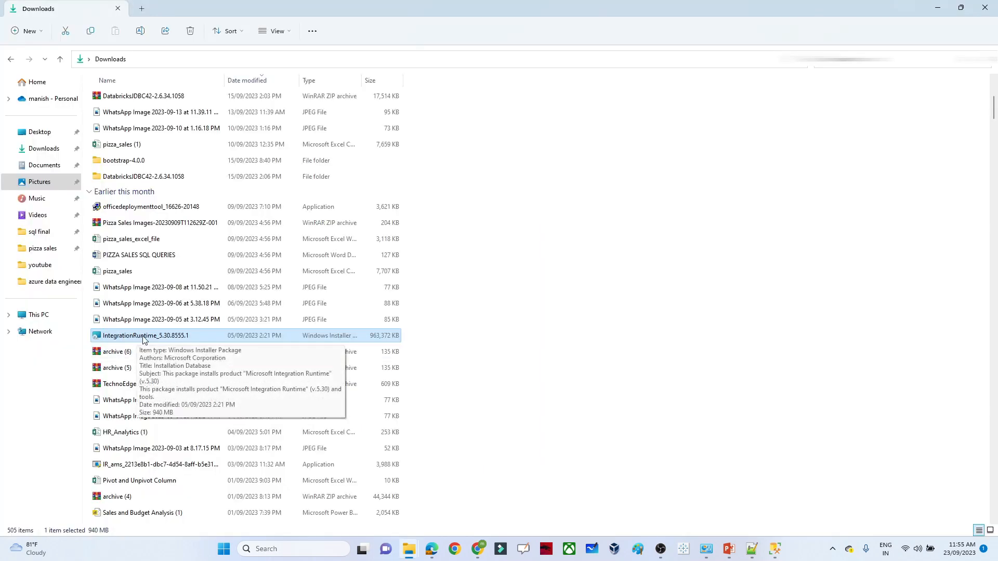
- Install Microsoft Integration Runtime into C:\Program Files\Microsoft Integration Runtime\, accepting the licence terms
{"action": "double_click", "coordinate": [145, 336]}
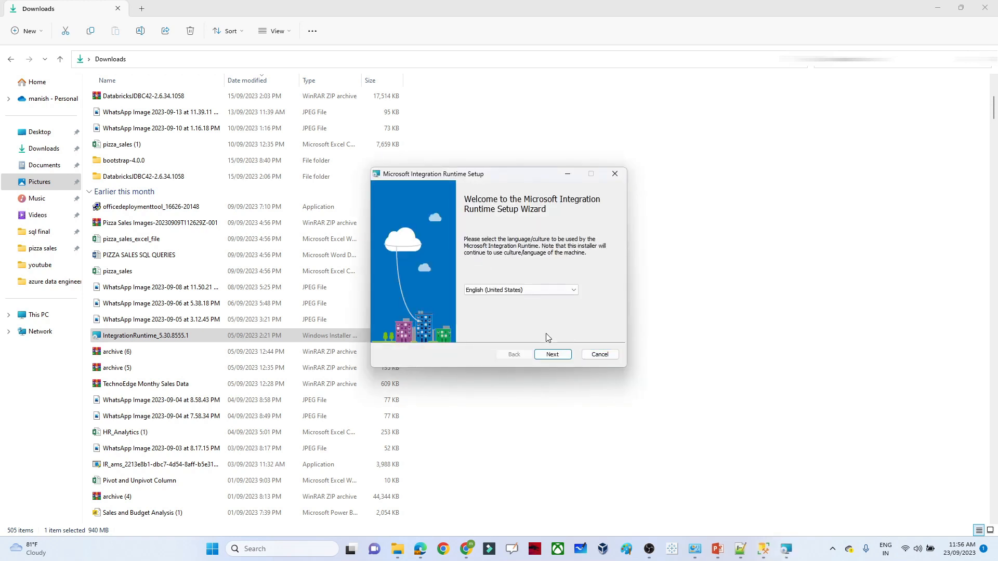
{"action": "left_click", "coordinate": [553, 356]}
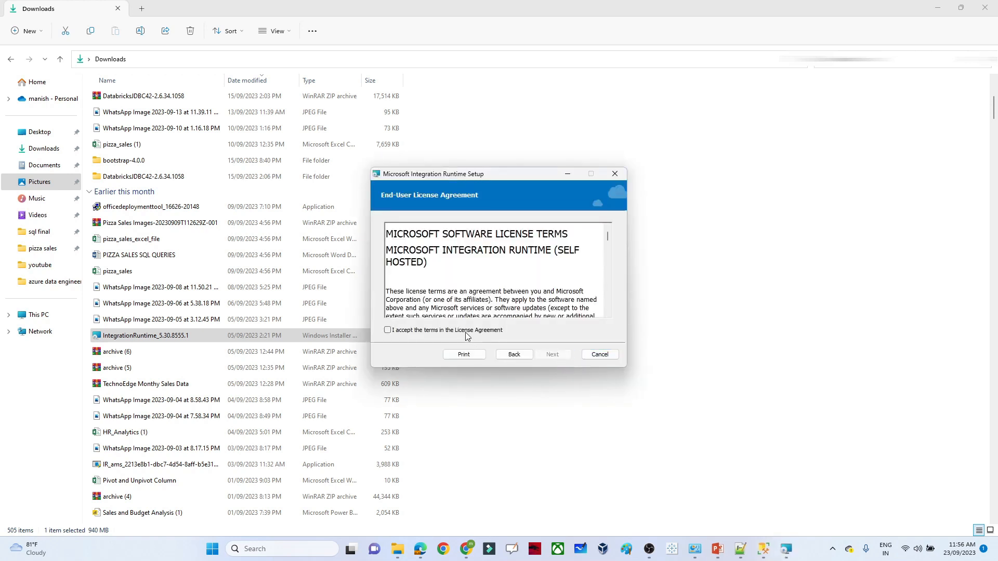
{"action": "left_click", "coordinate": [466, 333]}
{"action": "left_click", "coordinate": [552, 357]}
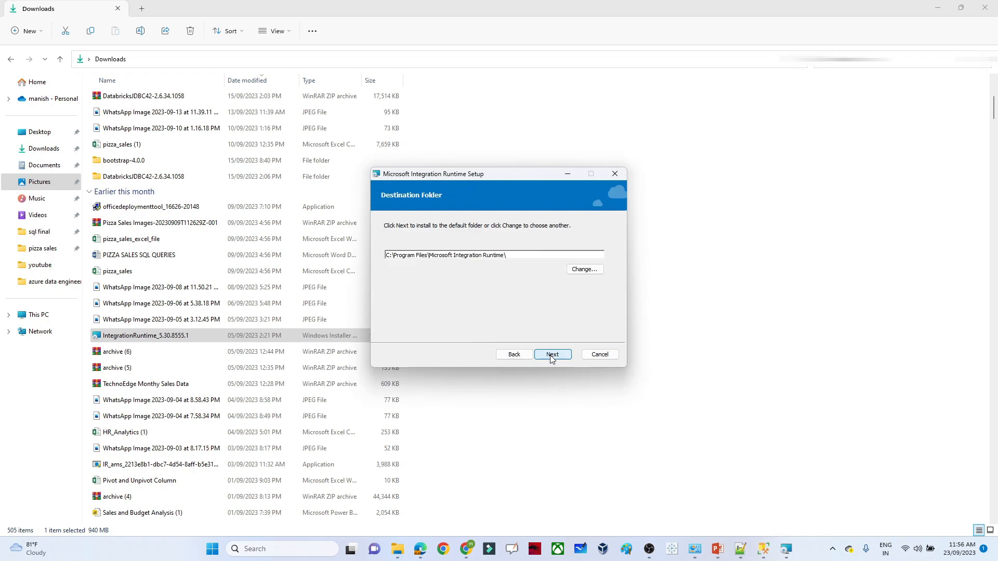
{"action": "left_click", "coordinate": [551, 357]}
{"action": "left_click", "coordinate": [549, 355]}
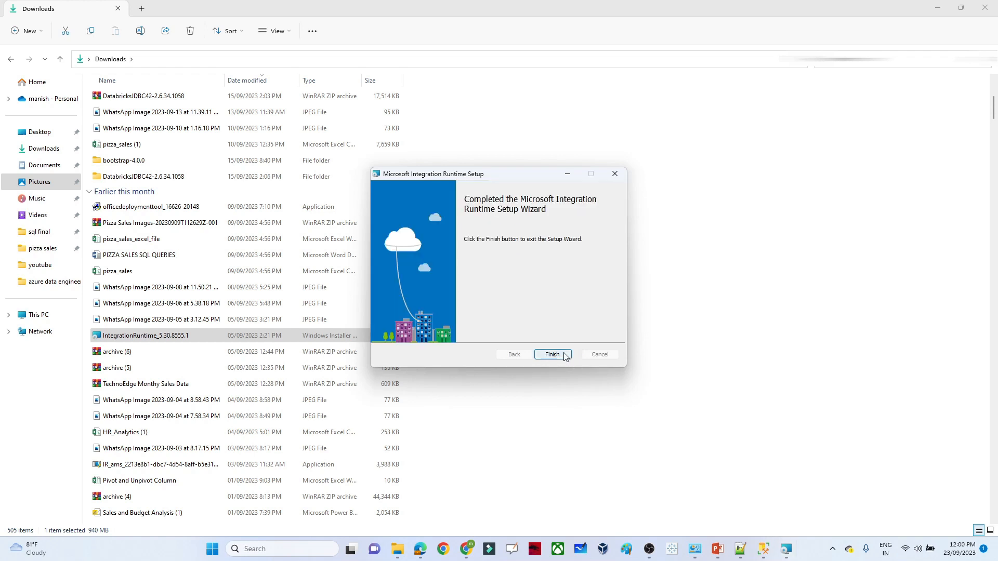
{"action": "left_click", "coordinate": [552, 355]}
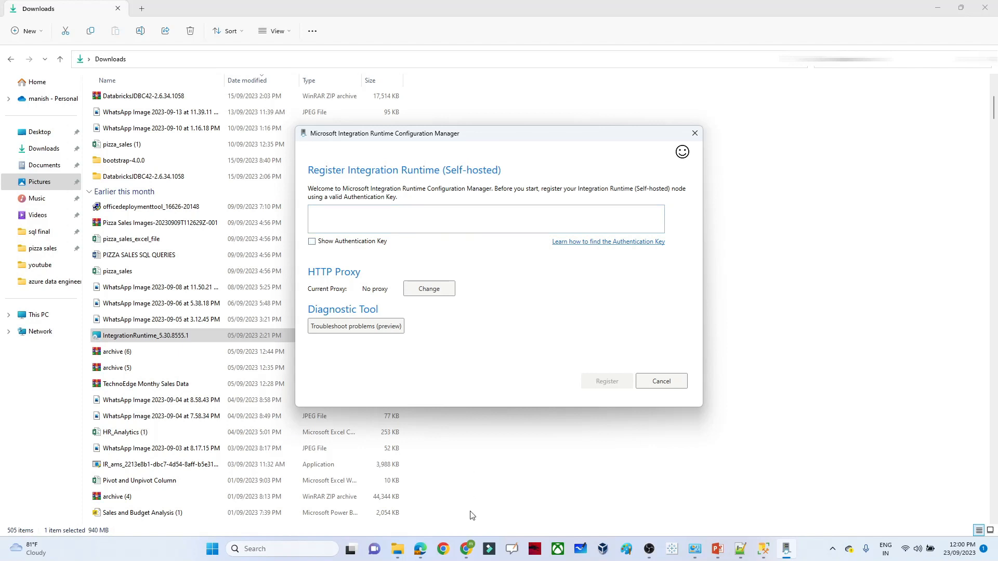
{"action": "mouse_move", "coordinate": [466, 543]}
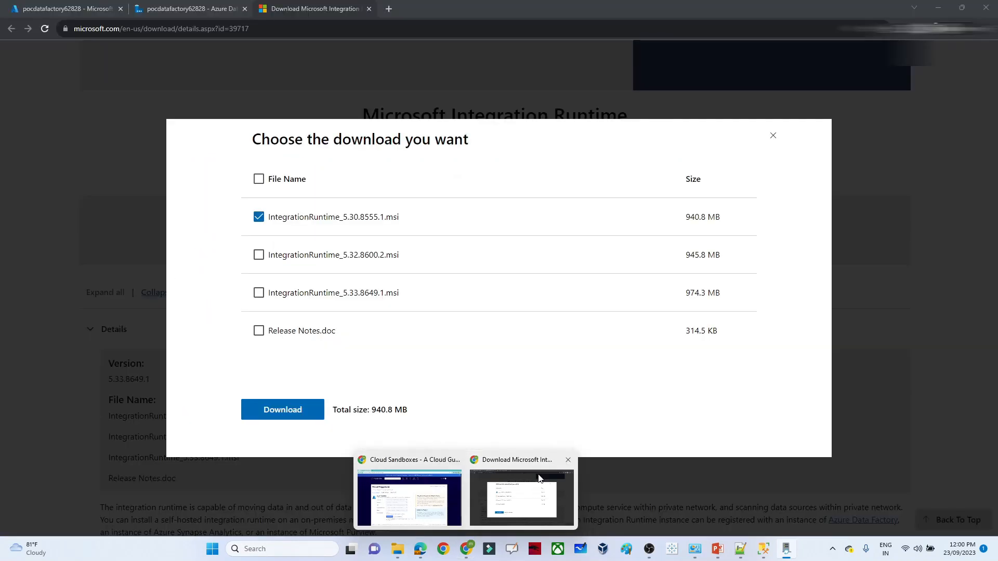
- Register this machine as a self-hosted node of integrationRuntime1 using the factory's Key1 authentication key
{"action": "left_click", "coordinate": [539, 479]}
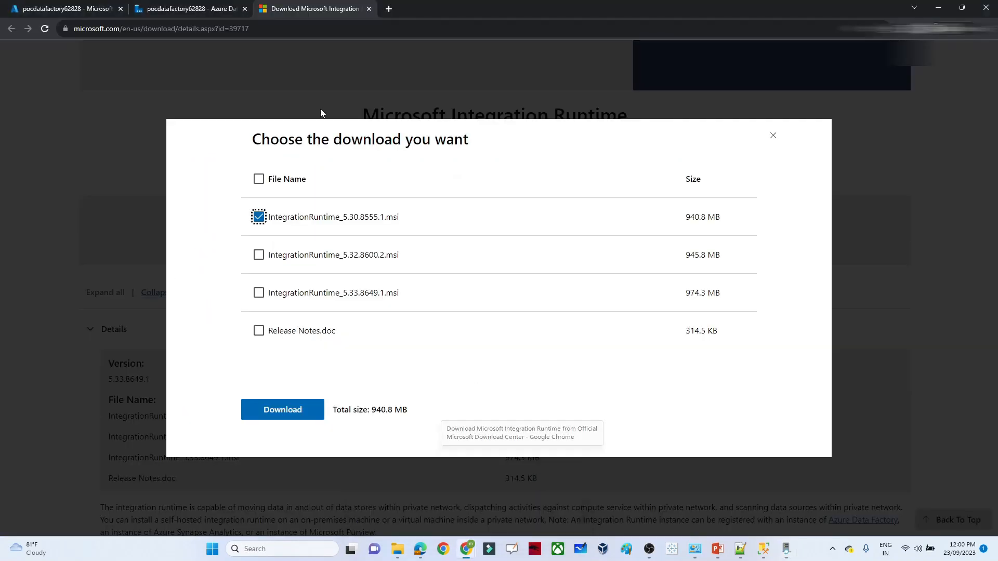
{"action": "left_click", "coordinate": [184, 5]}
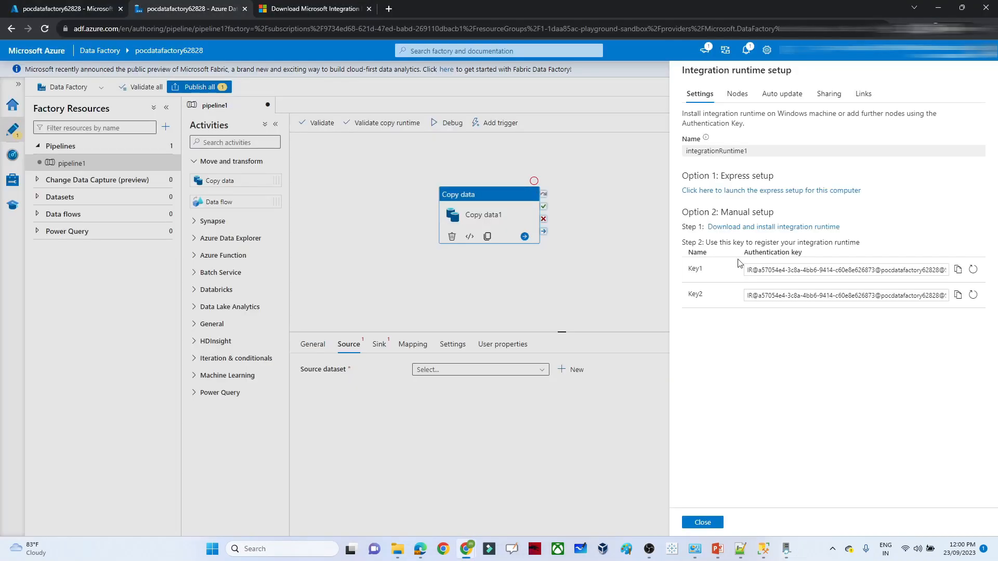
{"action": "left_click", "coordinate": [958, 270]}
{"action": "key", "text": "alt+Tab"}
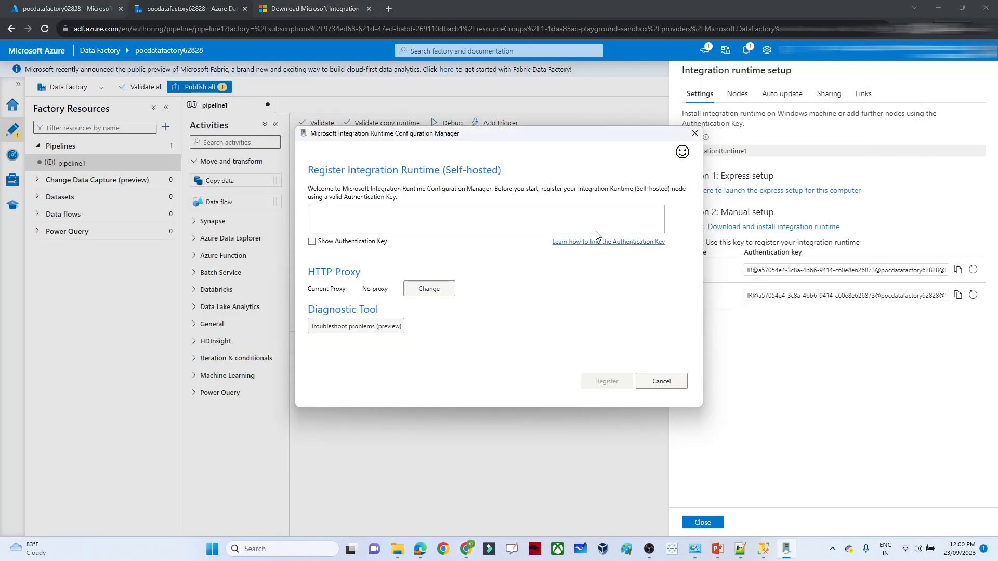
{"action": "left_click", "coordinate": [370, 221]}
{"action": "key", "text": "ctrl+v"}
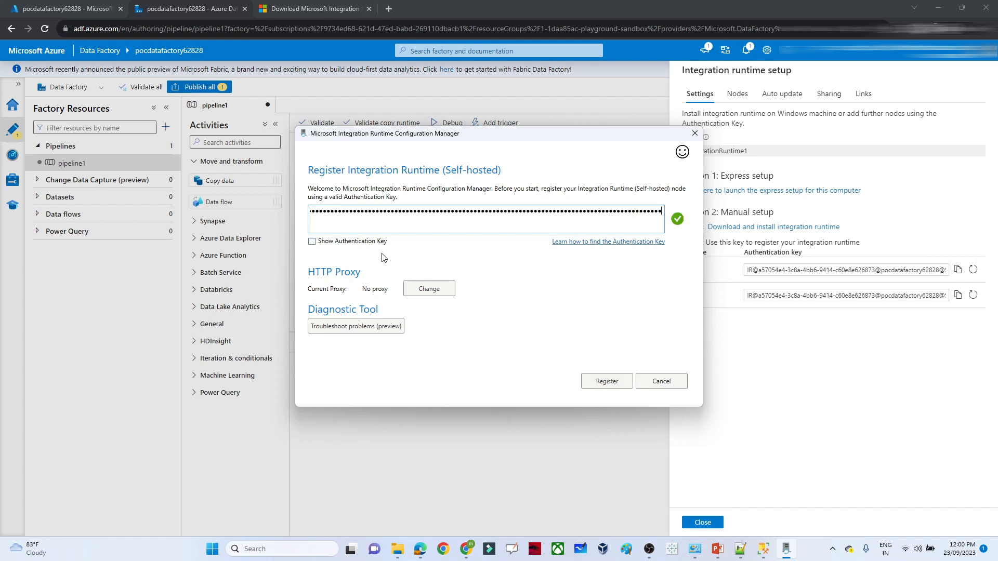
{"action": "left_click", "coordinate": [601, 382]}
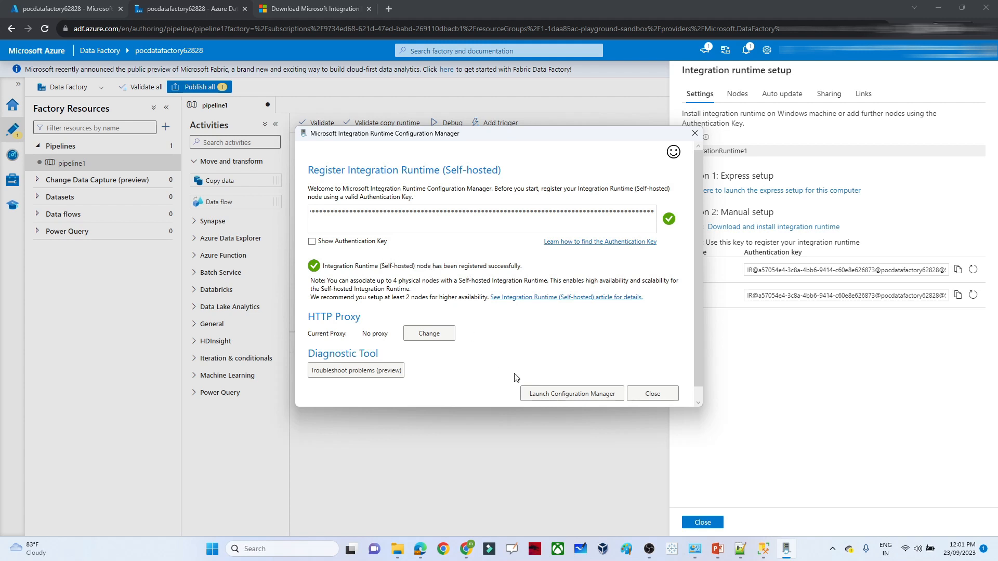
{"action": "left_click", "coordinate": [574, 395]}
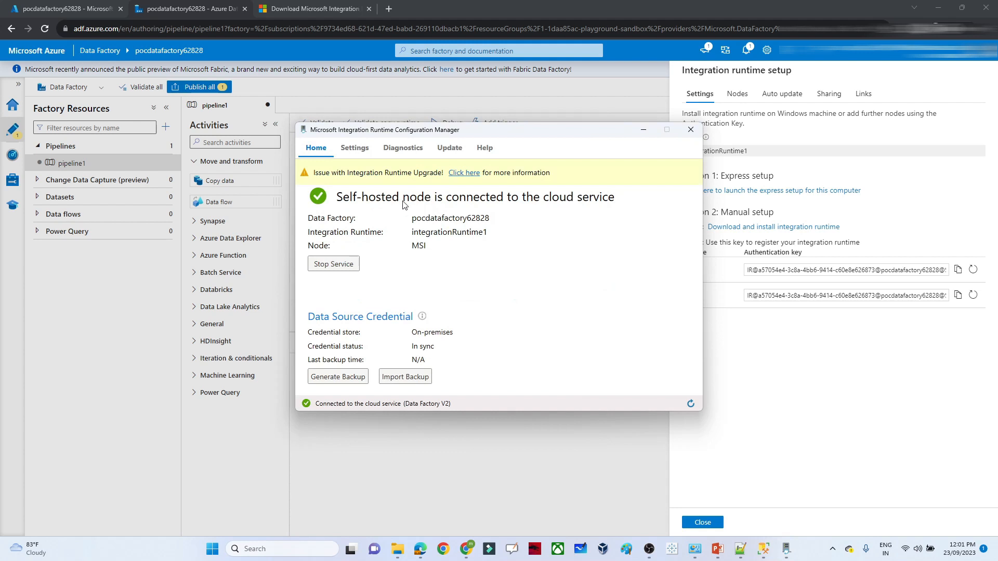
- Close the runtime setup and keep integrationRuntime1 as the linked service's connecting runtime
{"action": "left_click", "coordinate": [643, 132]}
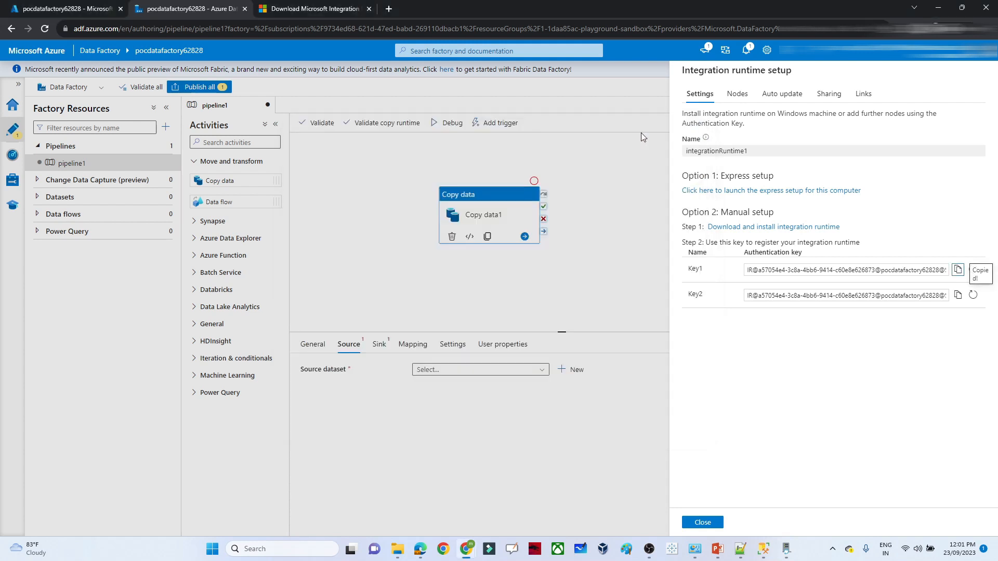
{"action": "left_click", "coordinate": [702, 523]}
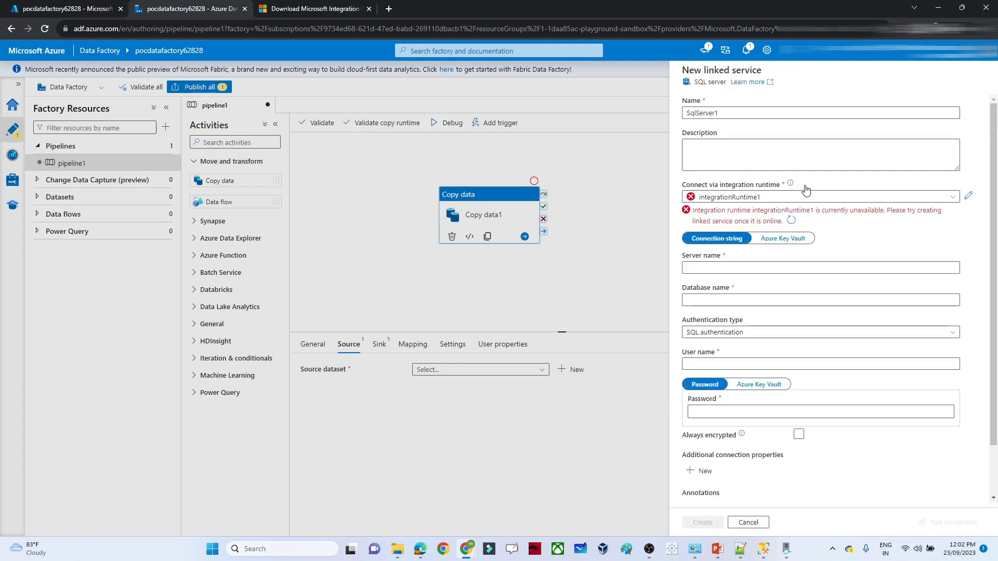
{"action": "left_click", "coordinate": [860, 198]}
{"action": "left_click", "coordinate": [861, 202]}
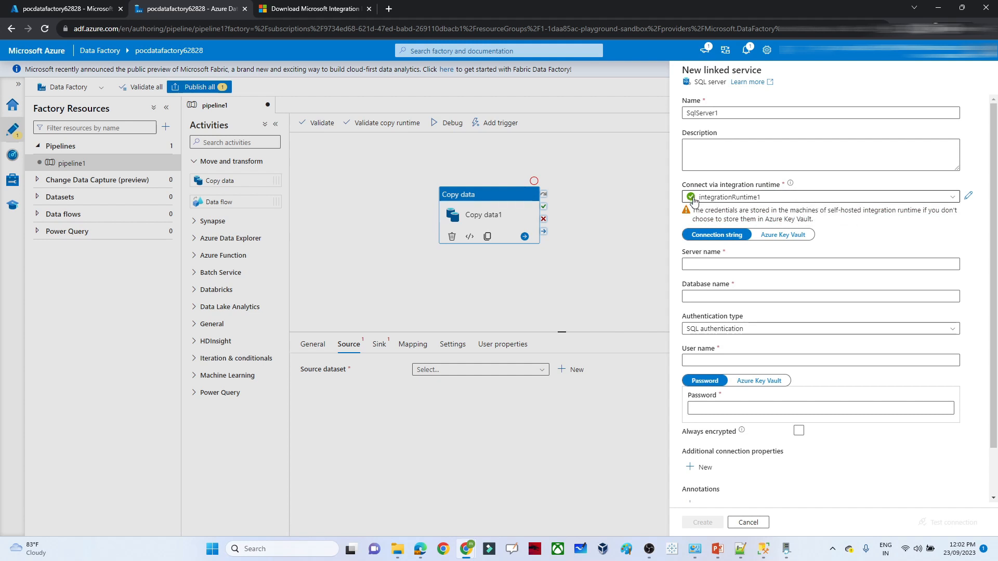
- Copy the server name MSI\SQLEXPRESS02 from SQL Server Management Studio into Server name
{"action": "left_click", "coordinate": [726, 265]}
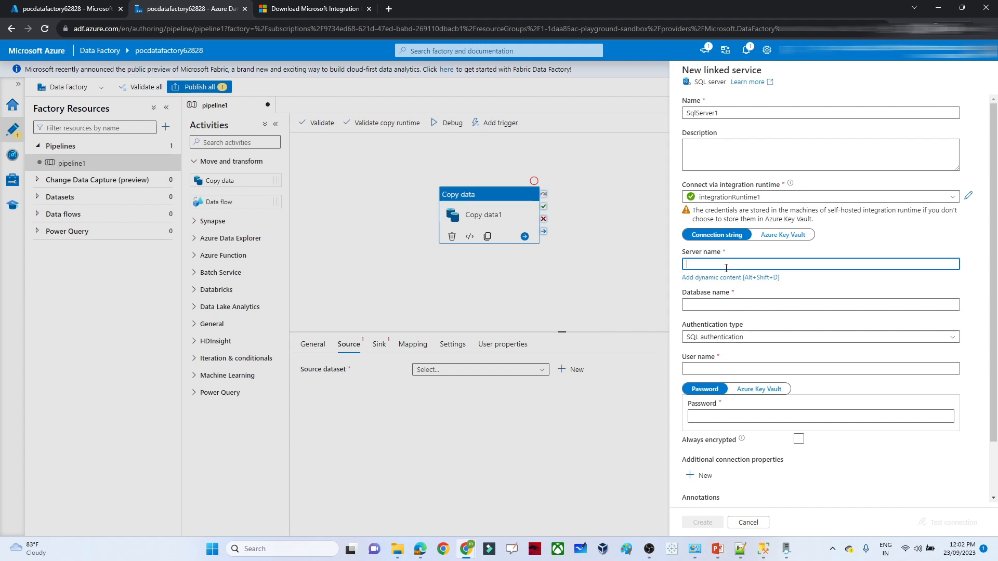
{"action": "mouse_move", "coordinate": [762, 535]}
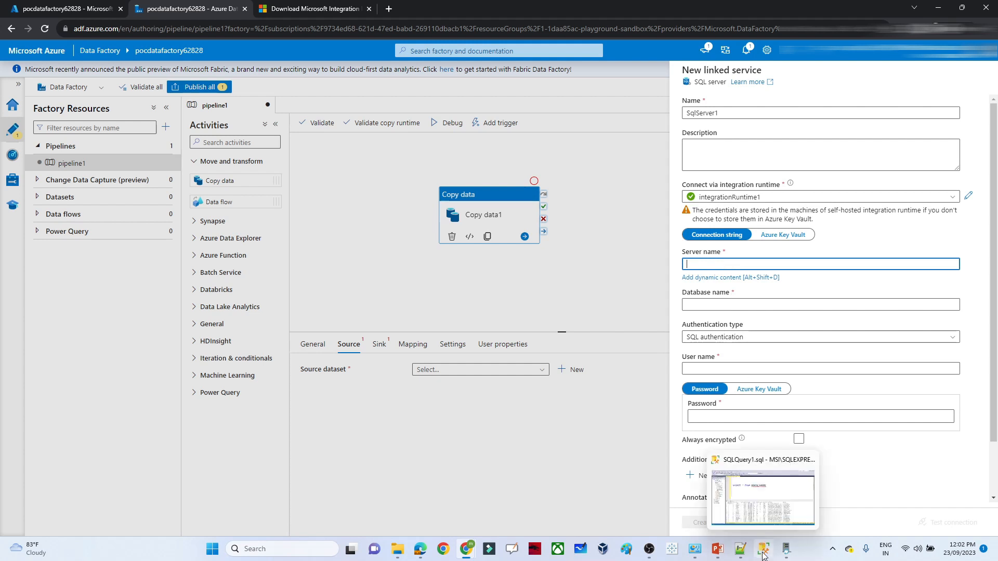
{"action": "left_click", "coordinate": [765, 497]}
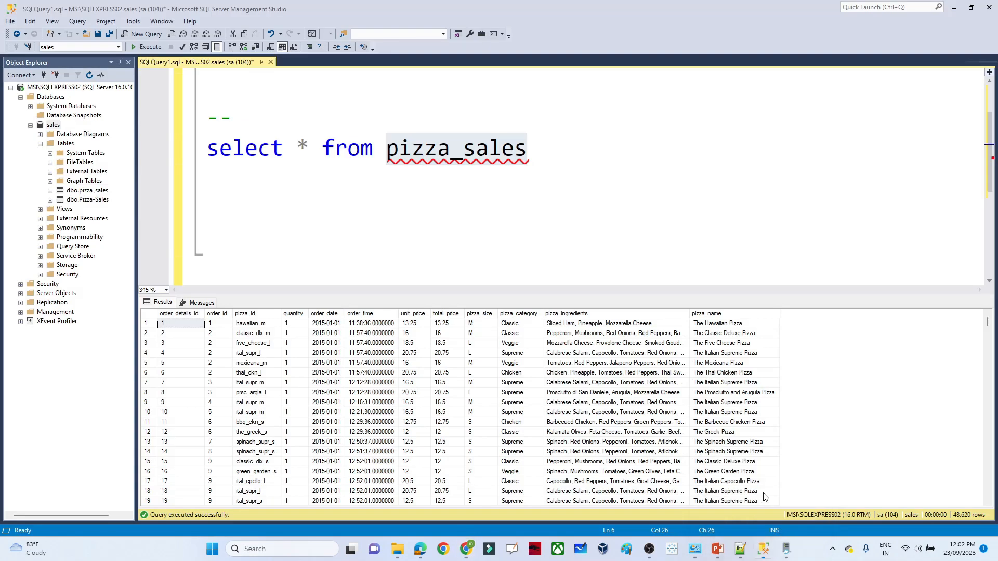
{"action": "right_click", "coordinate": [68, 87]}
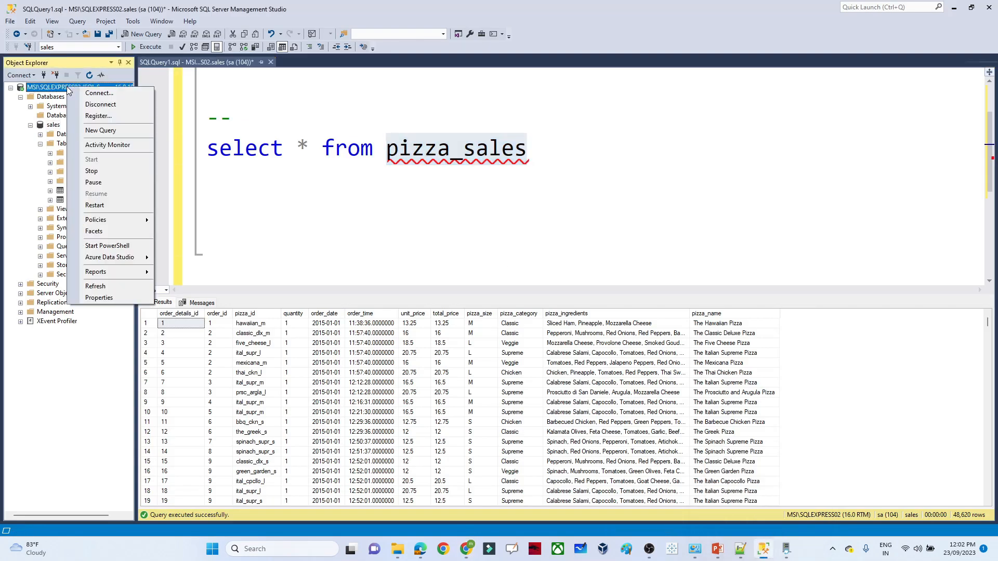
{"action": "left_click", "coordinate": [139, 94]}
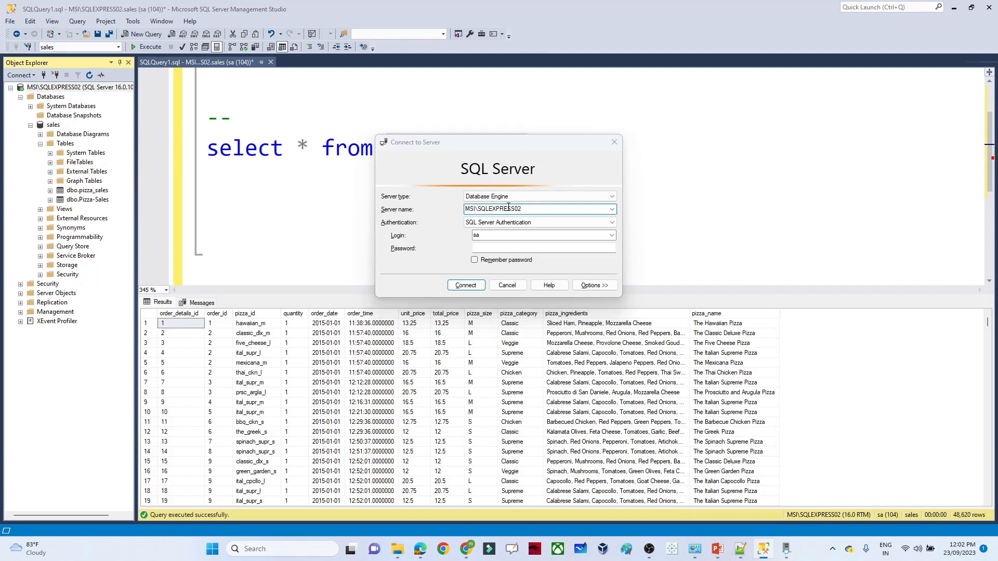
{"action": "key", "text": "alt+Tab"}
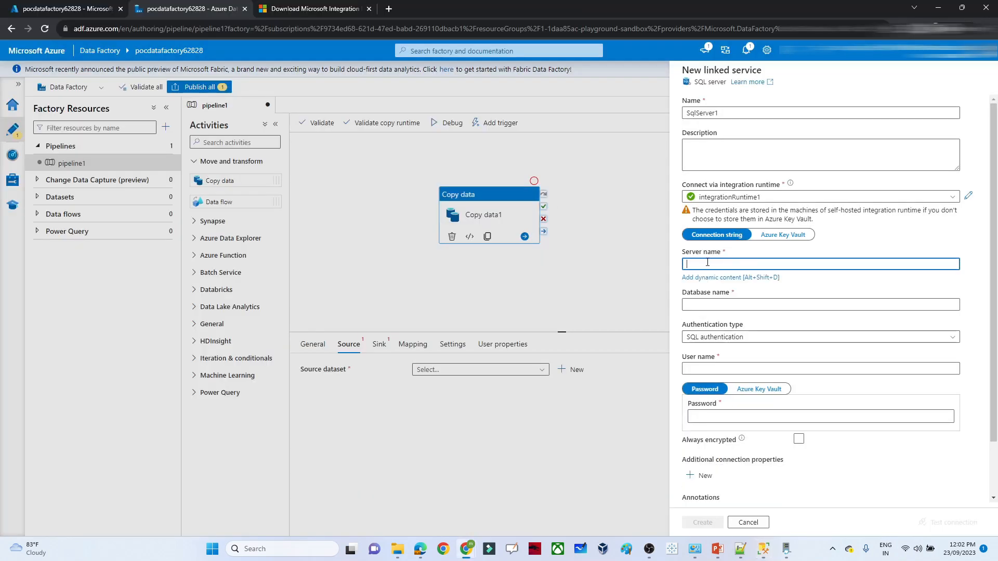
{"action": "type", "text": "MSI\\SQLEXPRESS02"}
- Enter database 'sales' and the SQL login credentials, test the connection, and create SqlServer1
{"action": "left_click", "coordinate": [705, 305]}
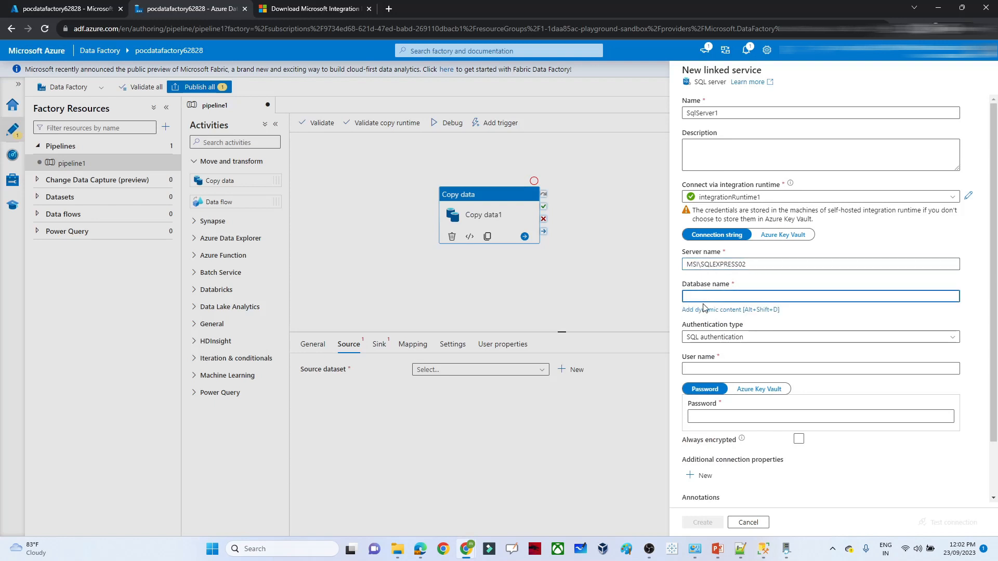
{"action": "type", "text": "sales"}
{"action": "left_click", "coordinate": [720, 365]}
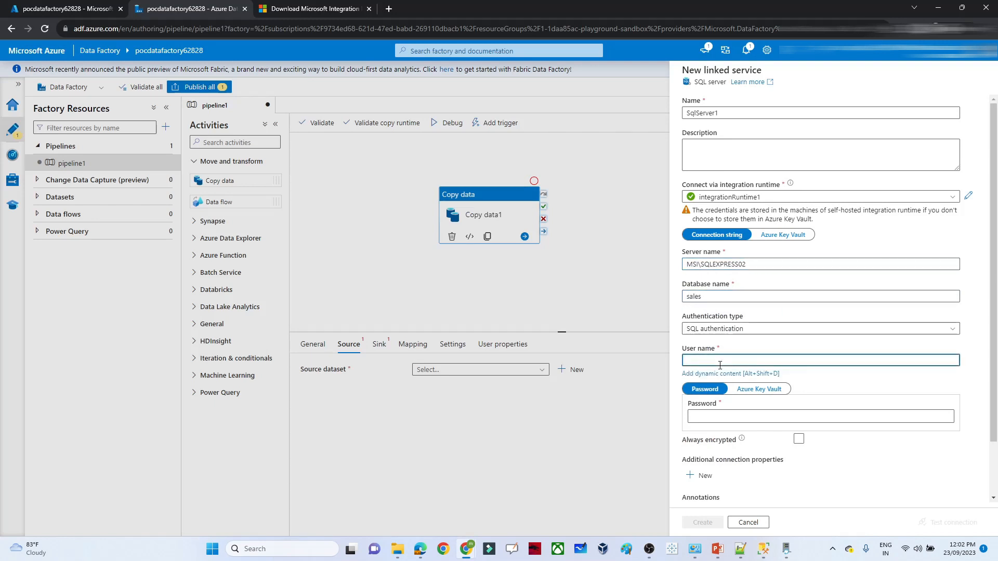
{"action": "type", "text": "m"}
{"action": "left_click", "coordinate": [711, 418]}
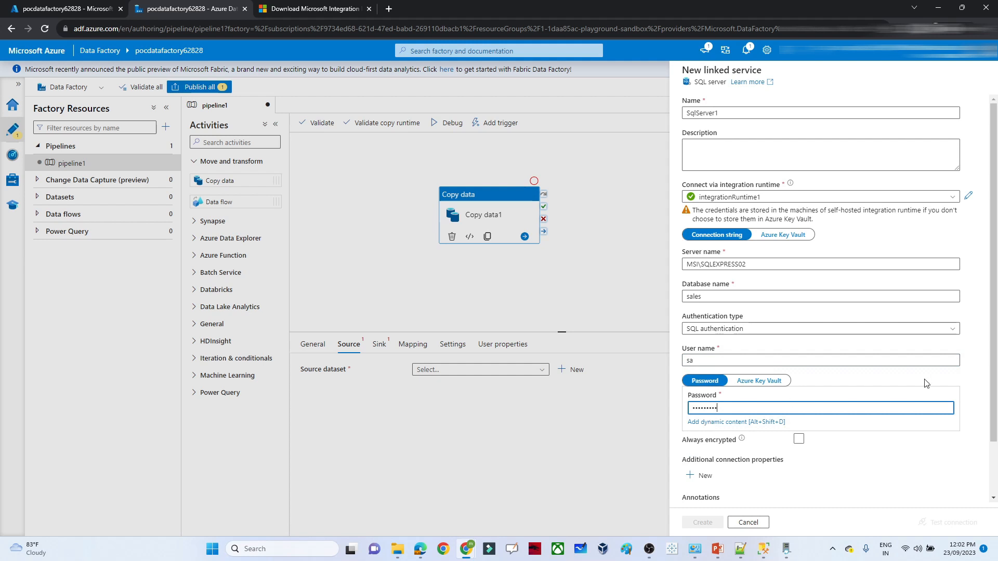
{"action": "scroll", "coordinate": [996, 348], "scroll_direction": "down", "scroll_amount": 2}
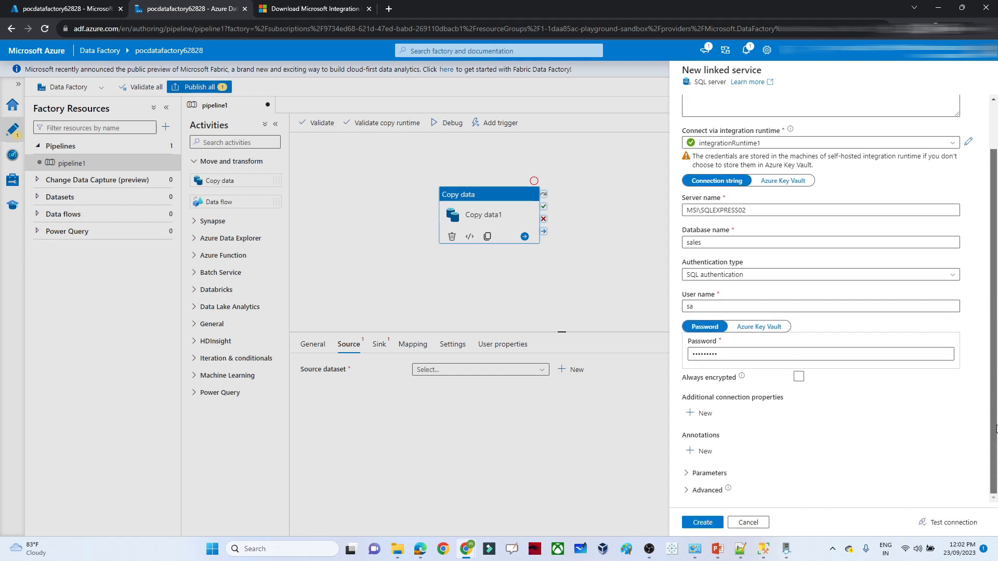
{"action": "left_click", "coordinate": [937, 523]}
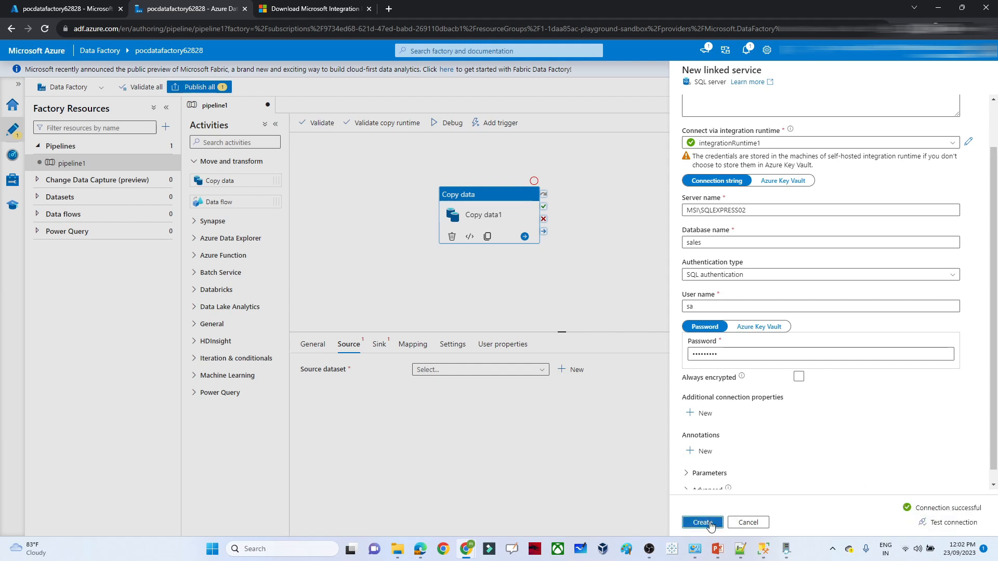
{"action": "left_click", "coordinate": [710, 525]}
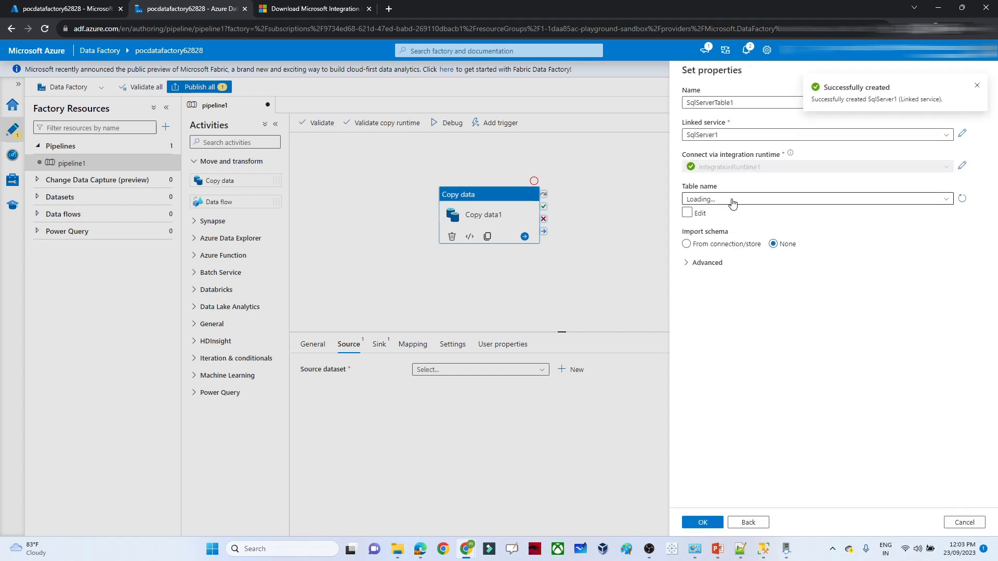
- Select dbo.pizza_sales as the source dataset's table and confirm it
{"action": "left_click", "coordinate": [732, 200]}
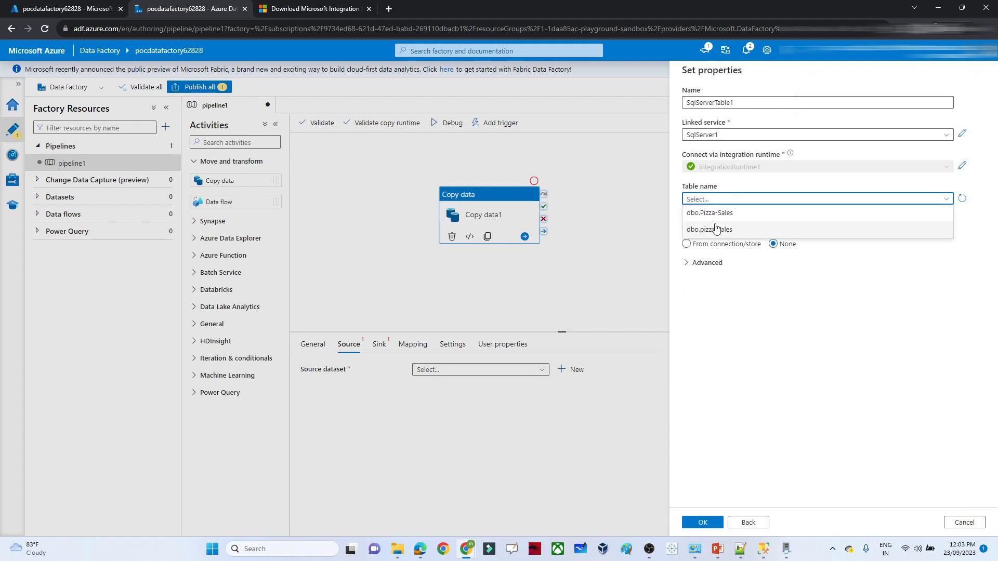
{"action": "left_click", "coordinate": [713, 231]}
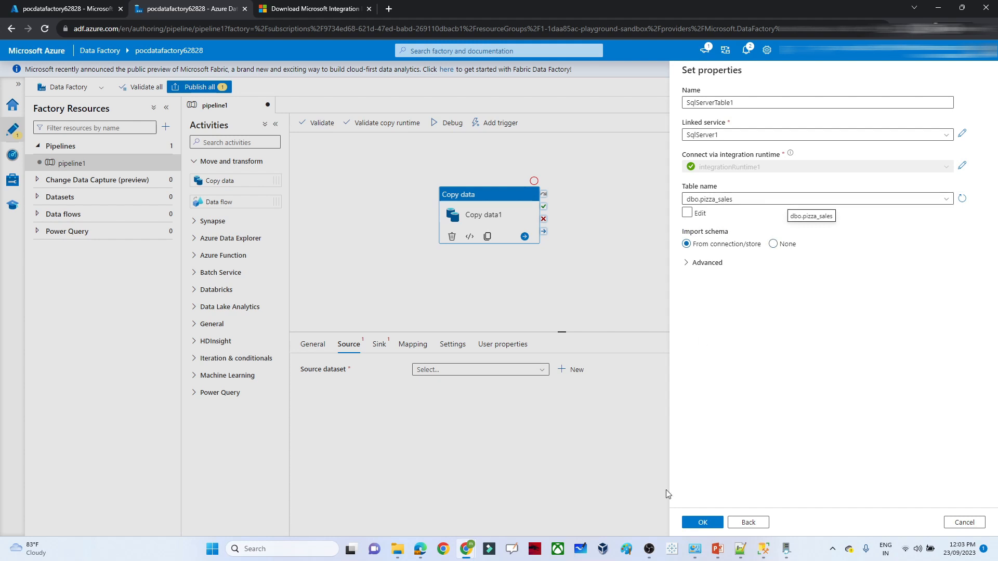
{"action": "left_click", "coordinate": [697, 525]}
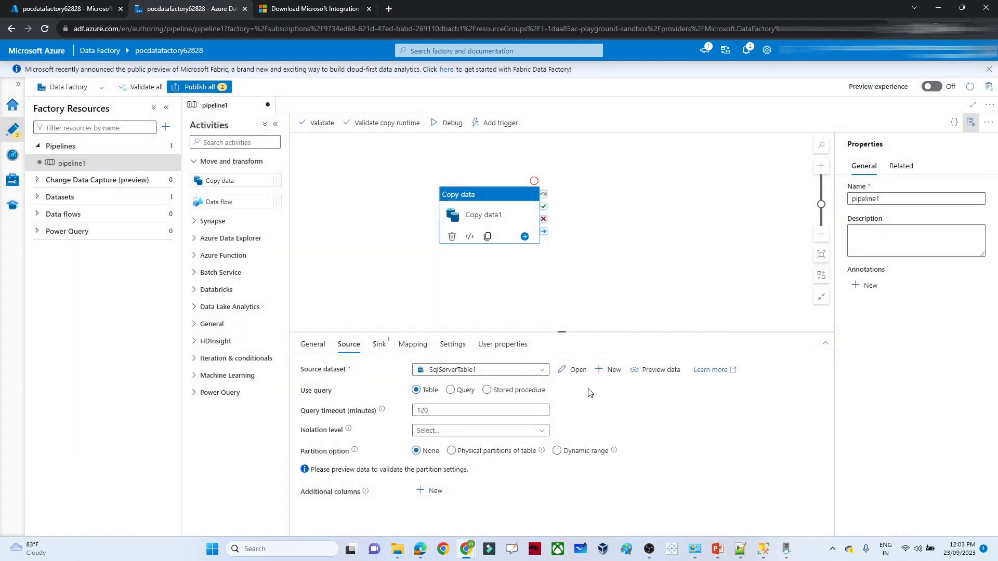
- Preview the dbo.pizza_sales rows returned through SqlServer1, then close the preview
{"action": "left_click", "coordinate": [660, 370]}
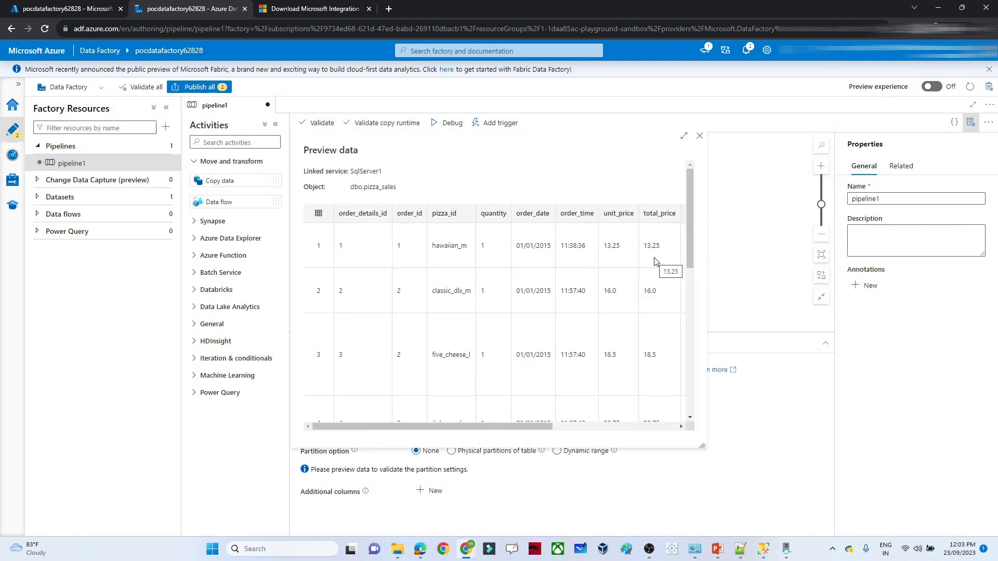
{"action": "left_click_drag", "start_coordinate": [388, 425], "coordinate": [514, 426]}
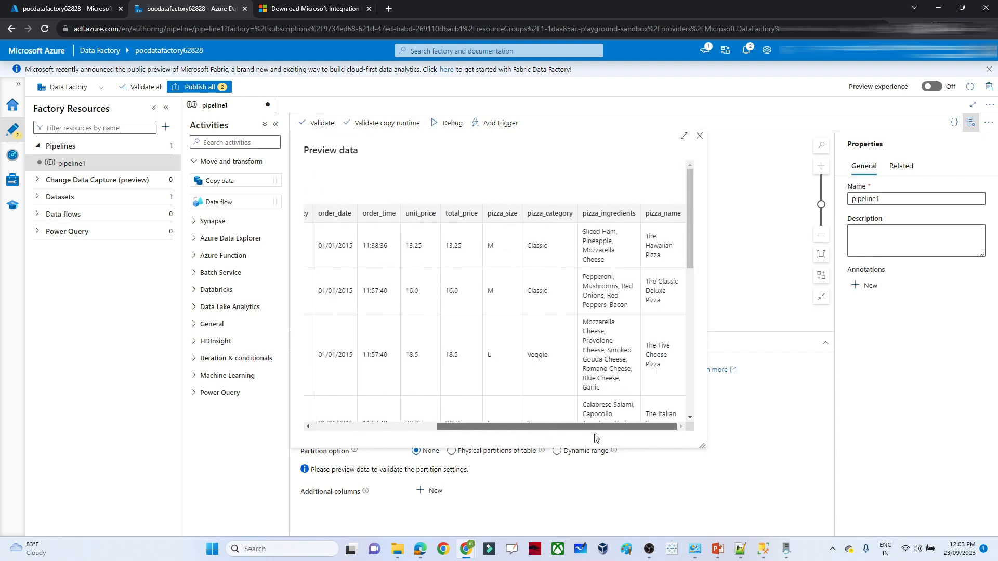
{"action": "left_click", "coordinate": [700, 137]}
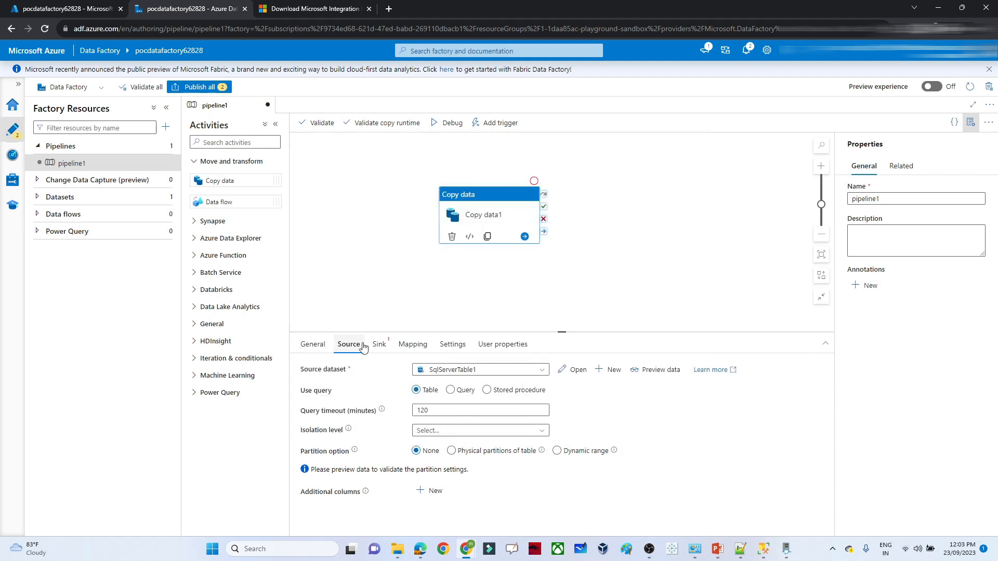
{"action": "left_click", "coordinate": [380, 345]}
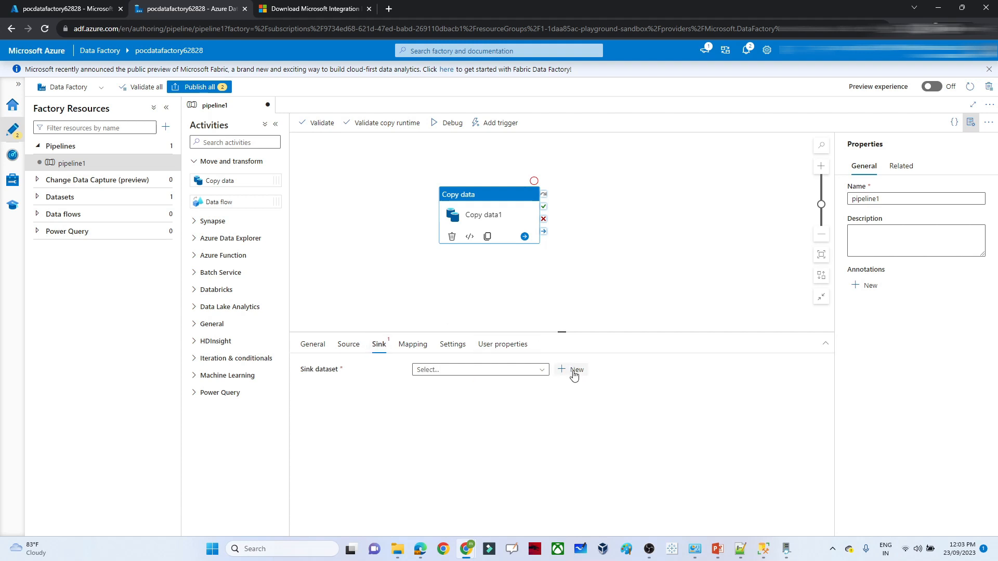
- Start a new sink dataset on Azure Blob Storage in DelimitedText format
{"action": "left_click", "coordinate": [570, 370]}
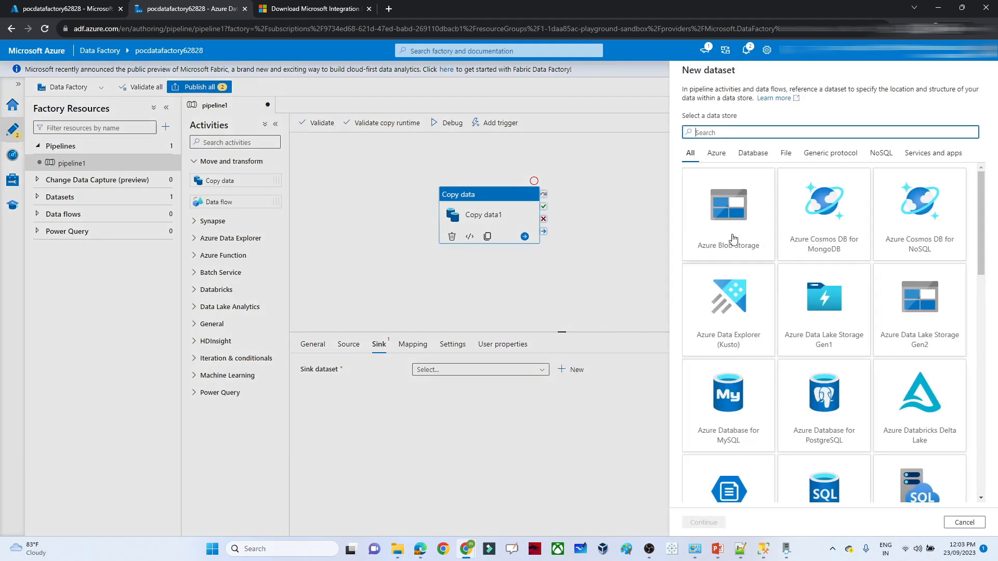
{"action": "left_click", "coordinate": [732, 238]}
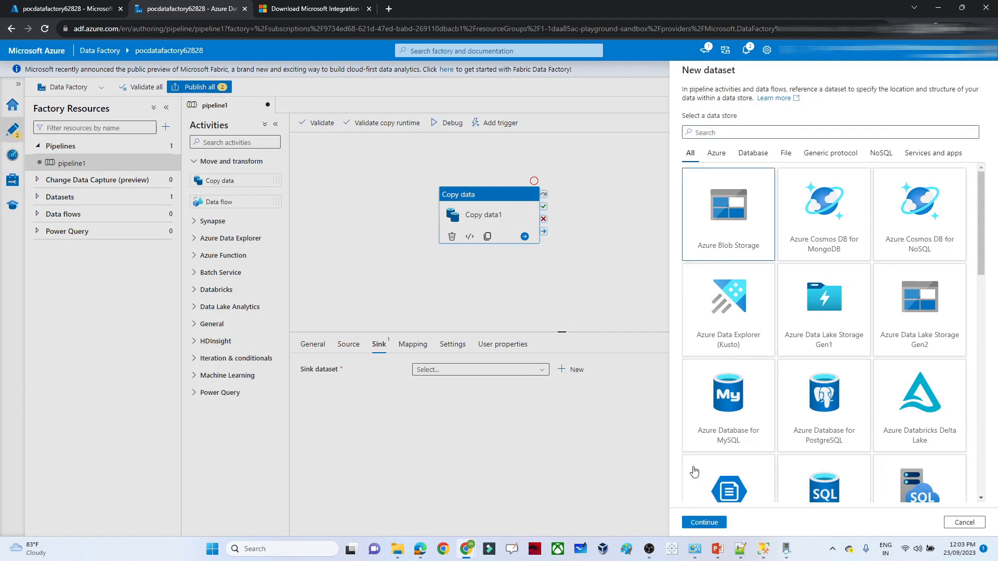
{"action": "left_click", "coordinate": [692, 522]}
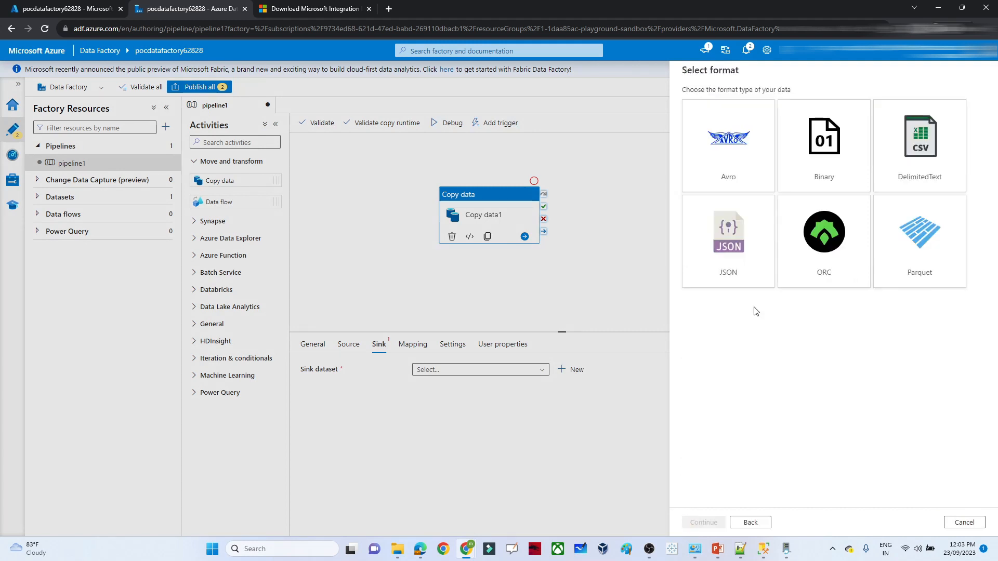
{"action": "left_click", "coordinate": [913, 145]}
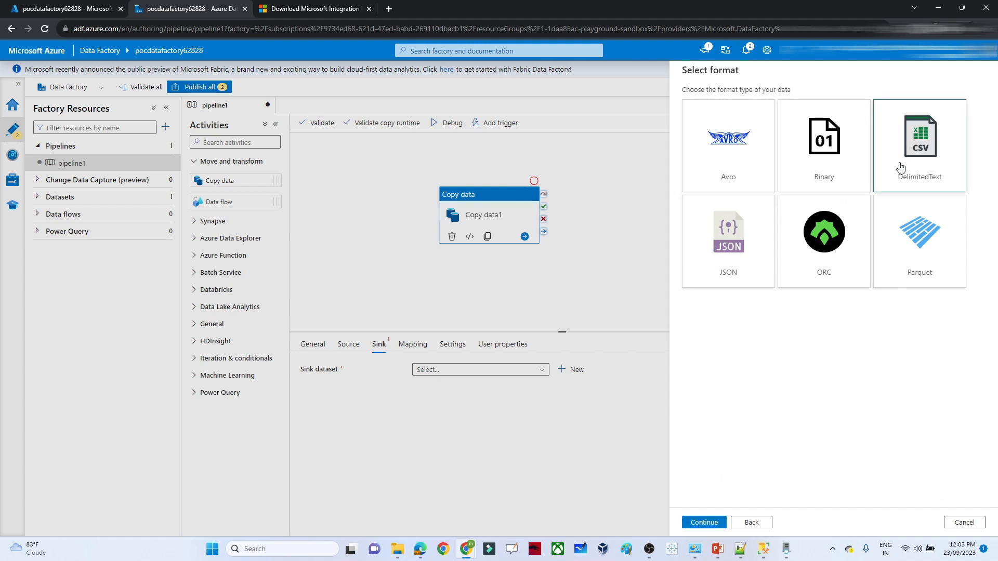
{"action": "left_click", "coordinate": [697, 525]}
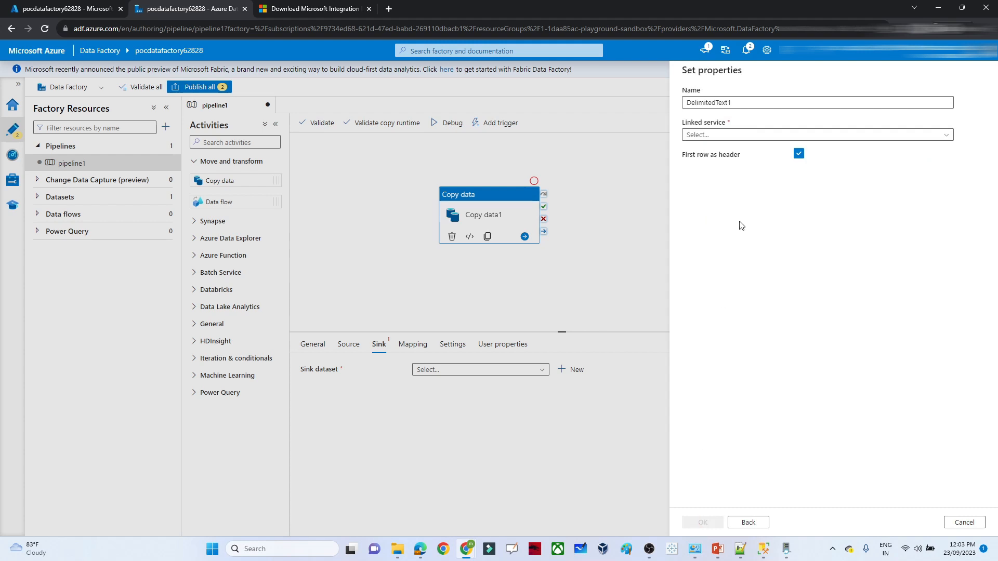
- Create the AzureBlobStorage1 linked service on the lab subscription's pocstorage14562 storage account
{"action": "left_click", "coordinate": [719, 137]}
{"action": "left_click", "coordinate": [699, 167]}
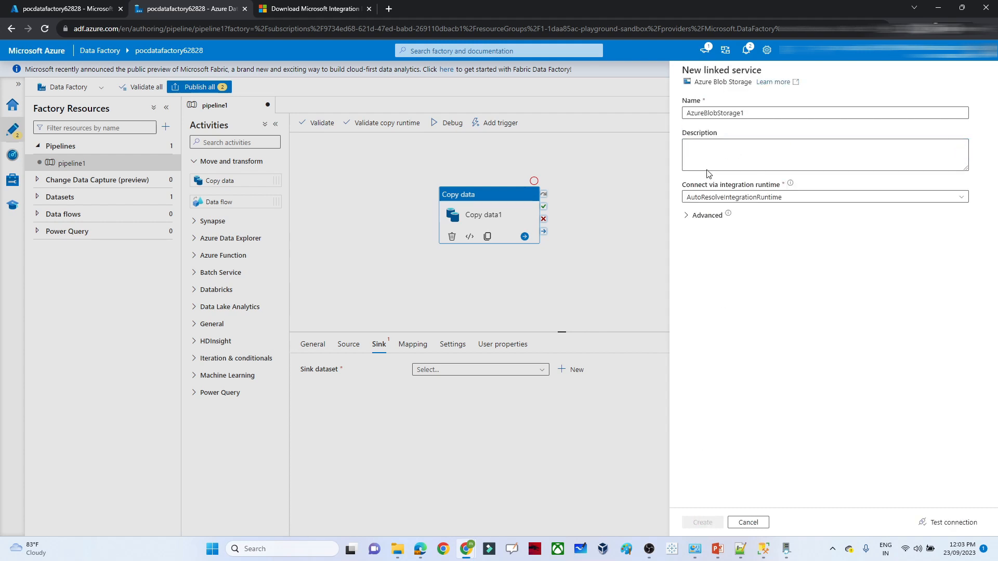
{"action": "left_click", "coordinate": [733, 310]}
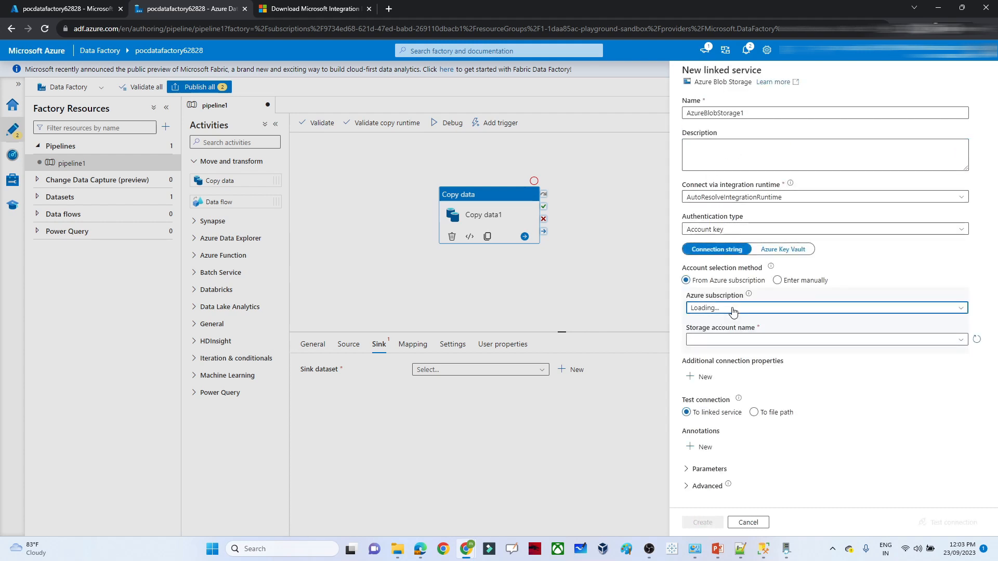
{"action": "left_click", "coordinate": [712, 339]}
{"action": "left_click", "coordinate": [712, 341]}
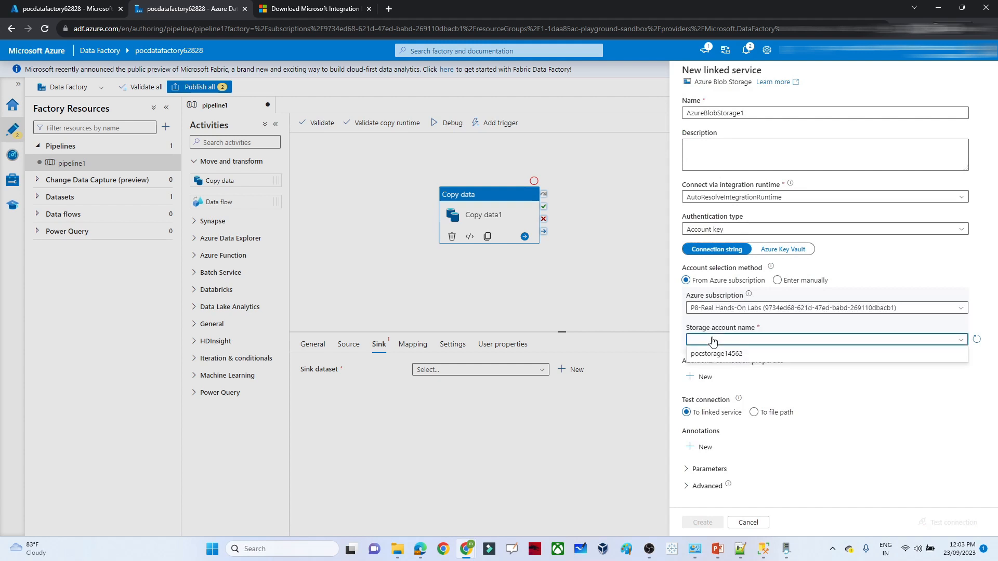
{"action": "left_click", "coordinate": [725, 350]}
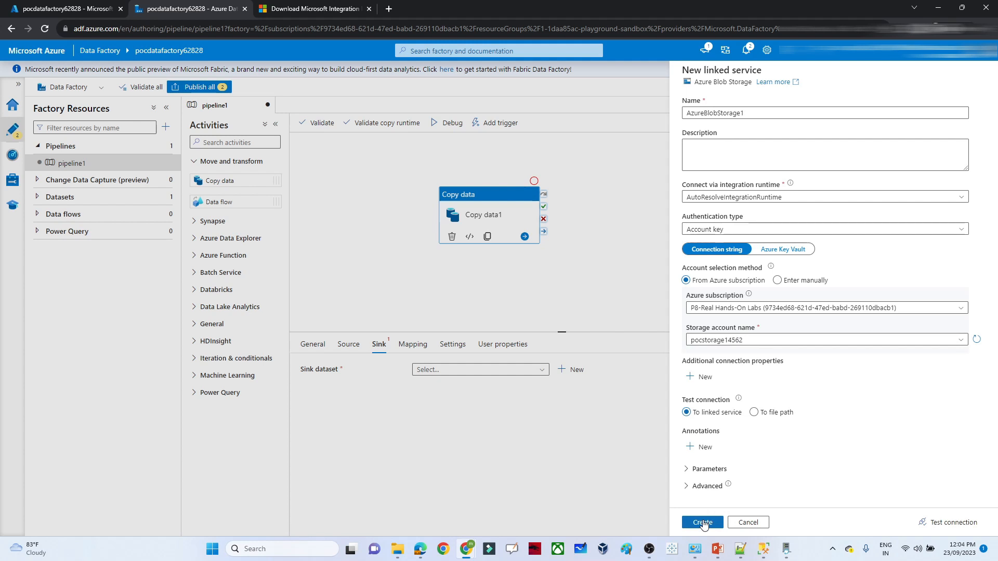
{"action": "left_click", "coordinate": [703, 523]}
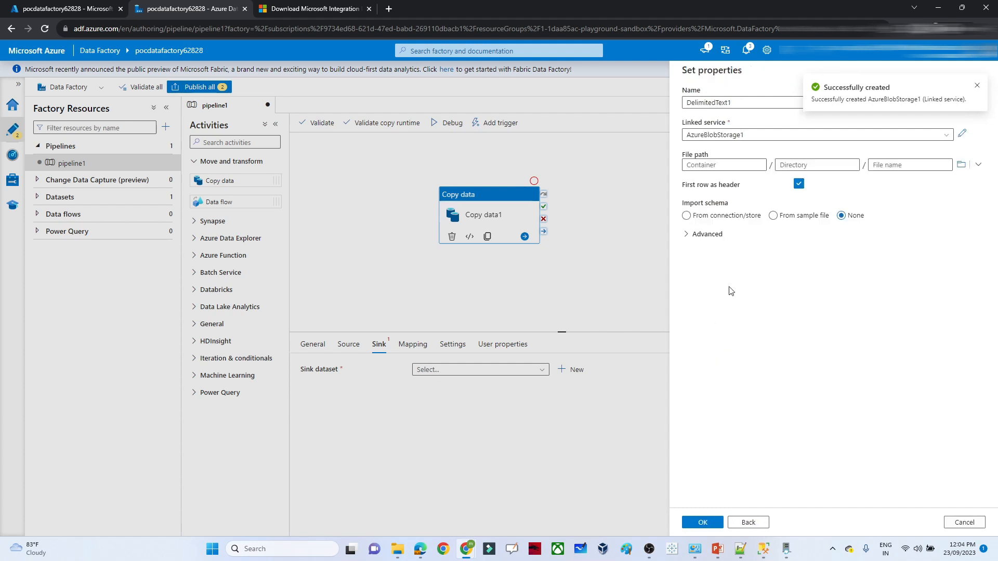
- Set the DelimitedText1 file path to the raw container and confirm the dataset
{"action": "left_click", "coordinate": [960, 170]}
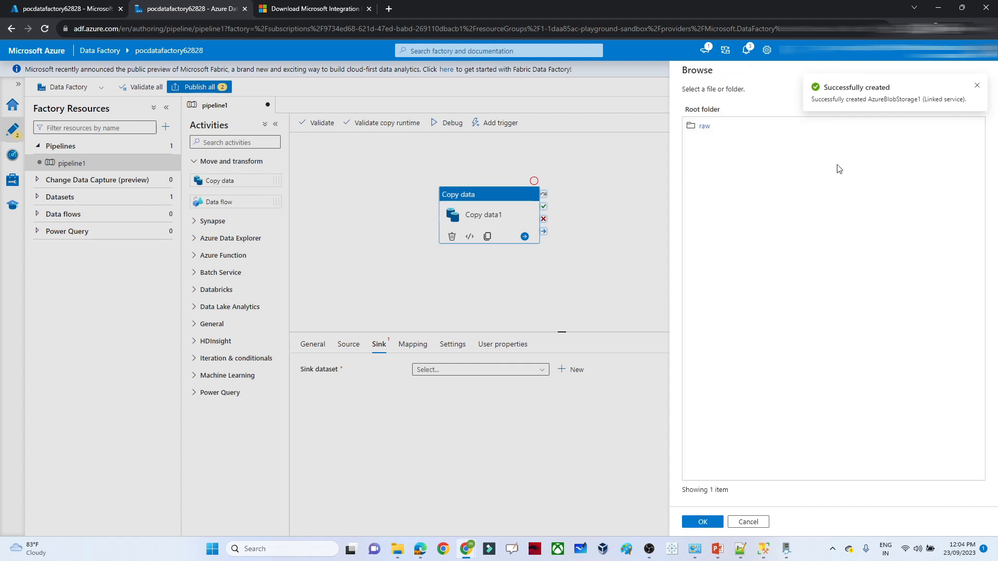
{"action": "double_click", "coordinate": [704, 128]}
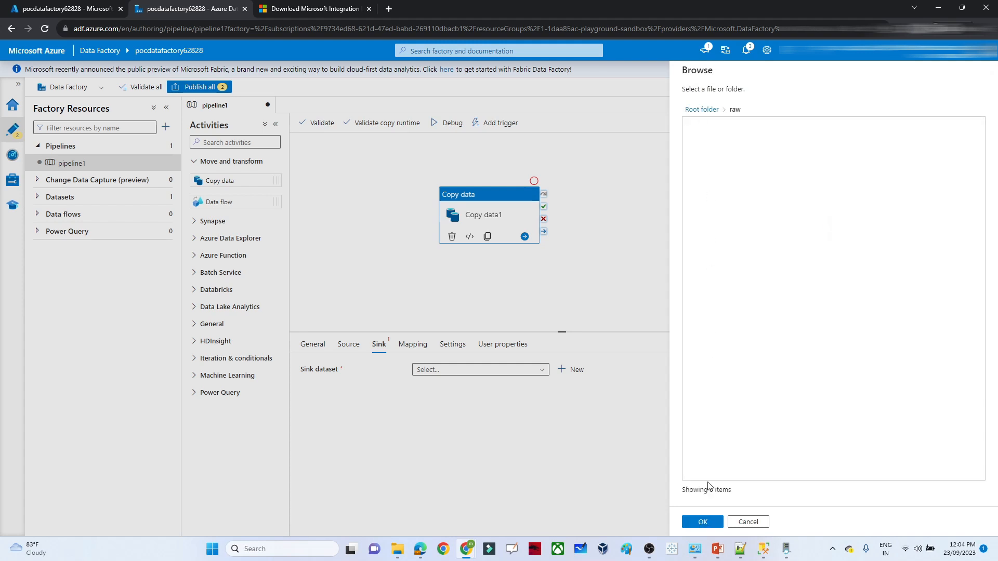
{"action": "left_click", "coordinate": [703, 522]}
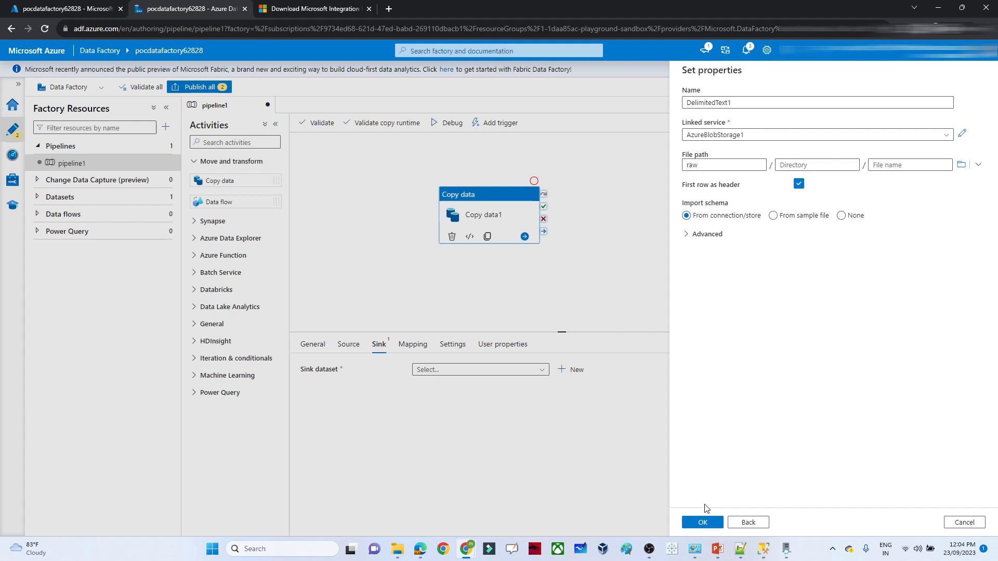
{"action": "left_click", "coordinate": [701, 521]}
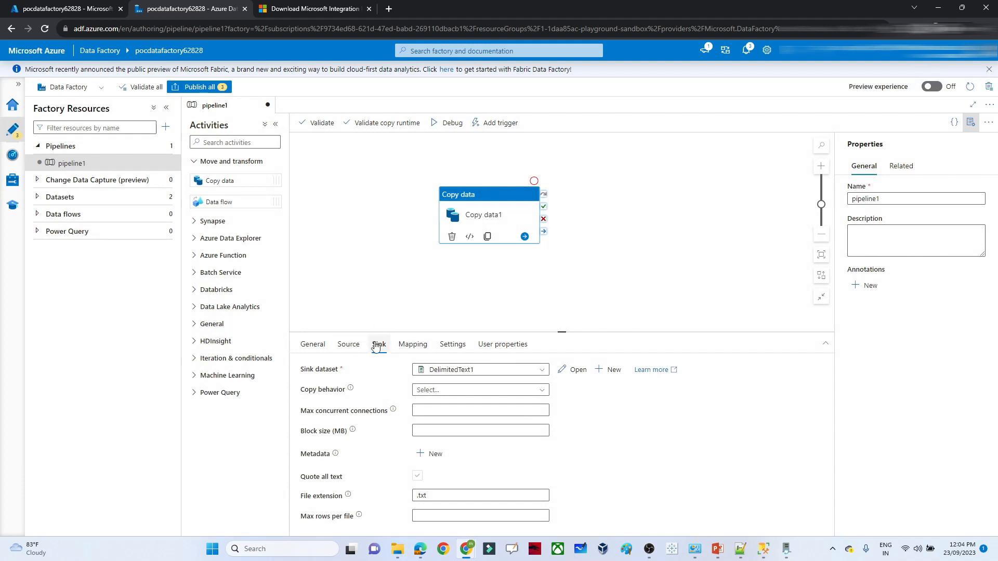
- Publish the three pending changes and trigger an immediate run of pipeline1
{"action": "left_click", "coordinate": [215, 88]}
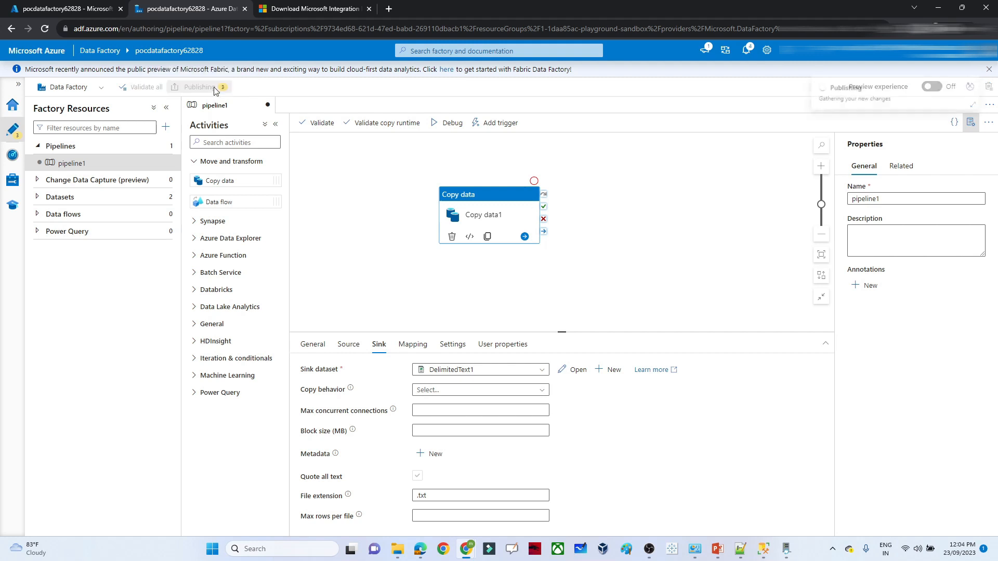
{"action": "left_click", "coordinate": [700, 521]}
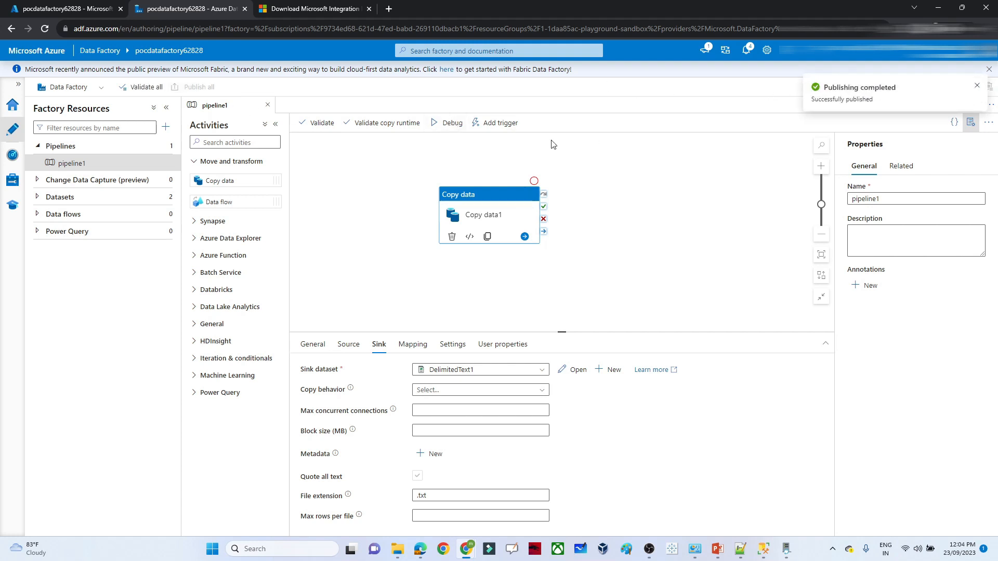
{"action": "left_click", "coordinate": [500, 122]}
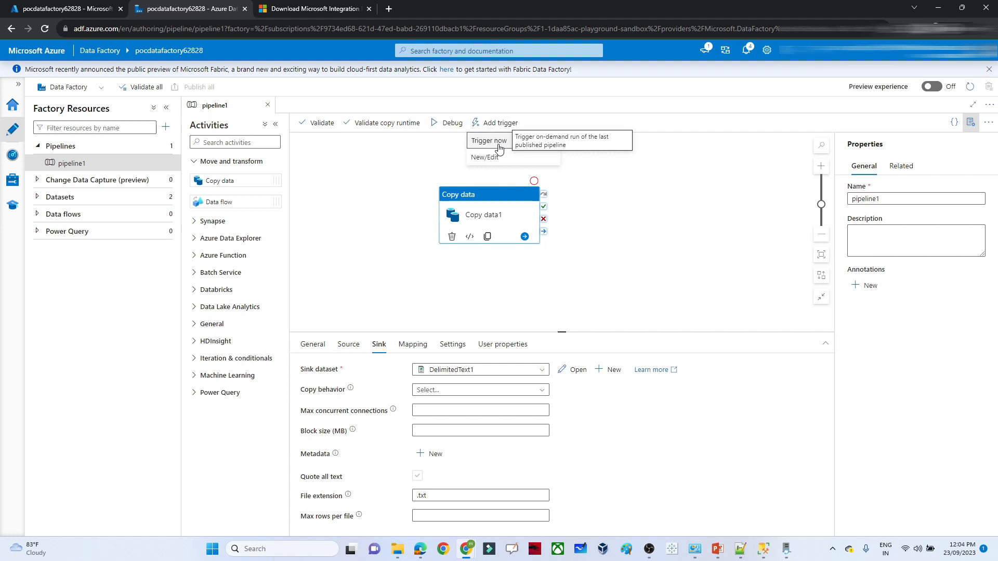
{"action": "left_click", "coordinate": [498, 148]}
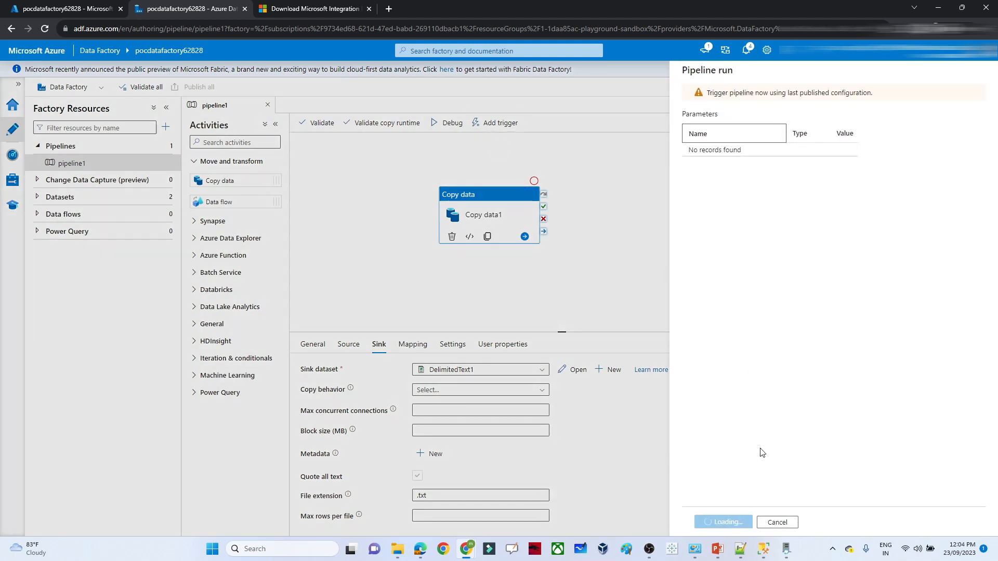
{"action": "left_click", "coordinate": [715, 522]}
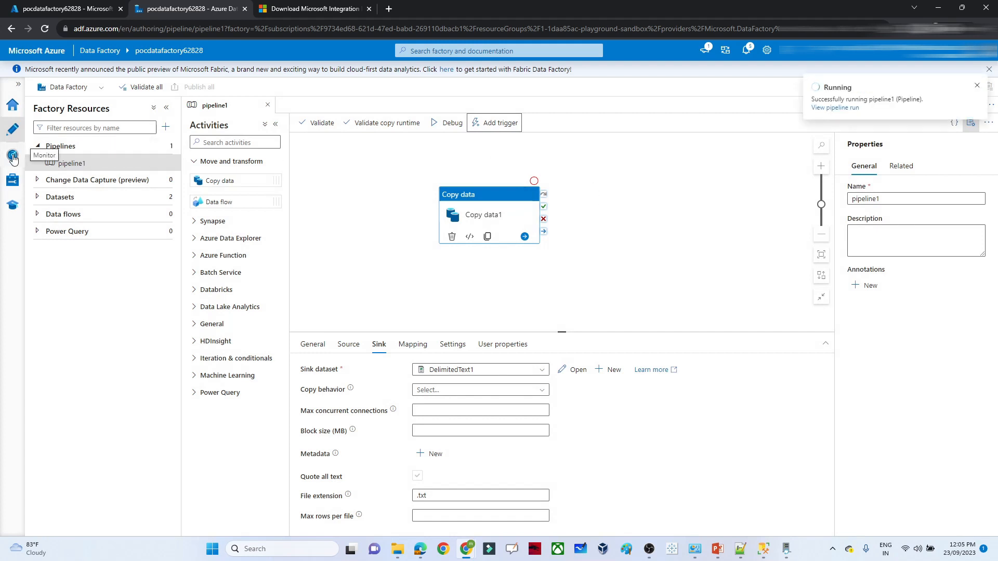
- Refresh the Monitor runs list until pipeline1's run shows Succeeded (49s), then return to the portal
{"action": "left_click", "coordinate": [13, 157]}
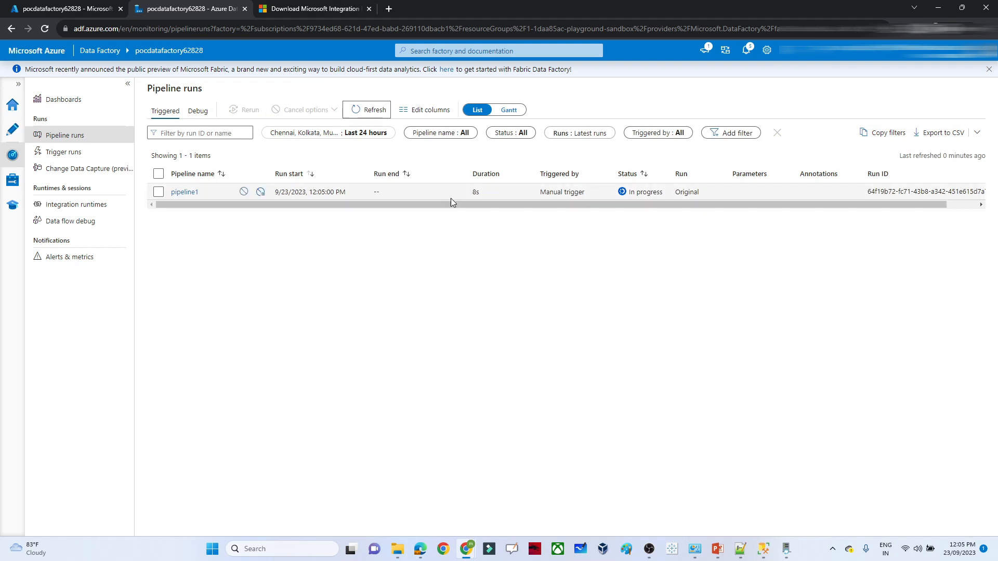
{"action": "left_click", "coordinate": [363, 111]}
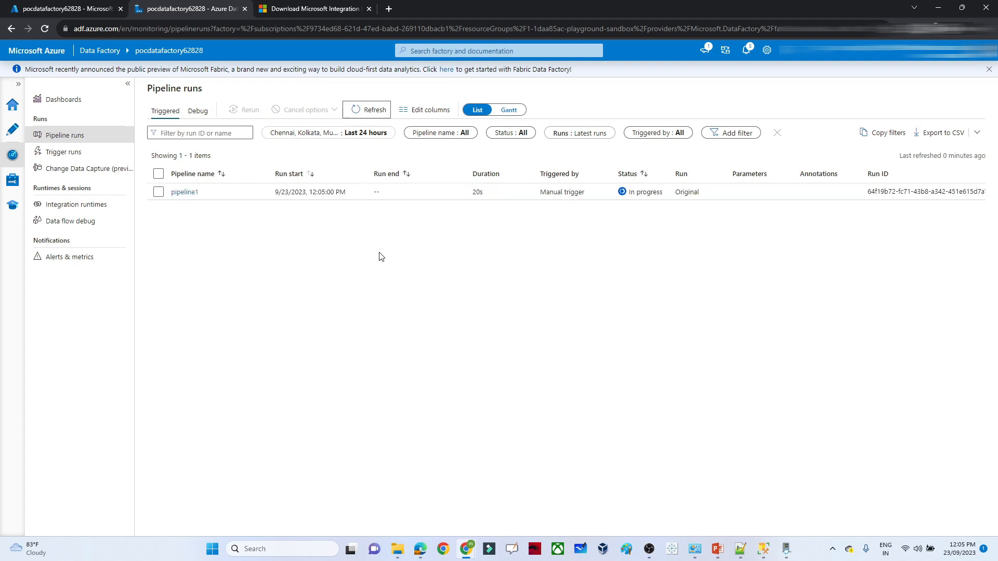
{"action": "left_click", "coordinate": [364, 109]}
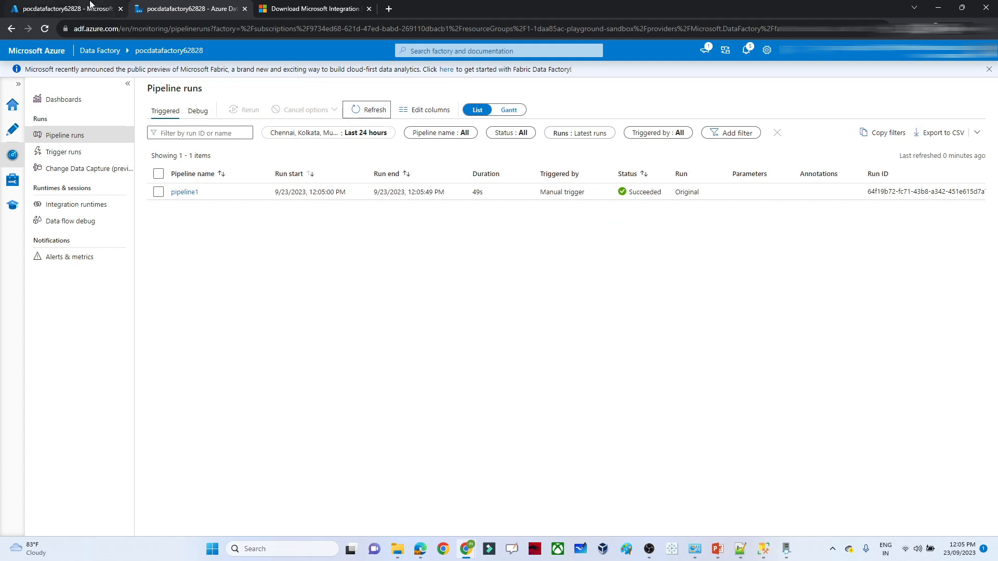
{"action": "left_click", "coordinate": [91, 9]}
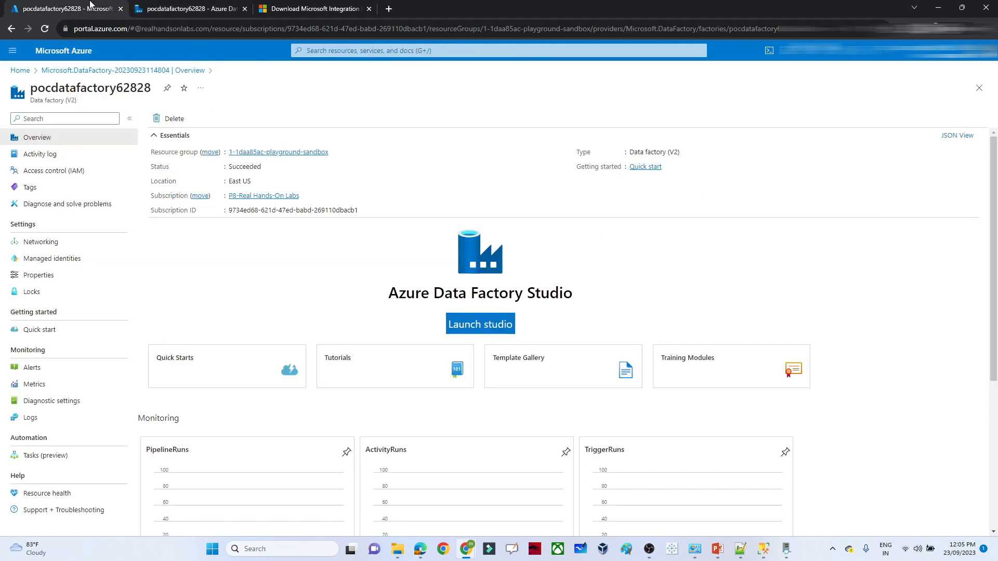
- Open the raw container of the pocstorage14562 storage account
{"action": "left_click", "coordinate": [315, 51]}
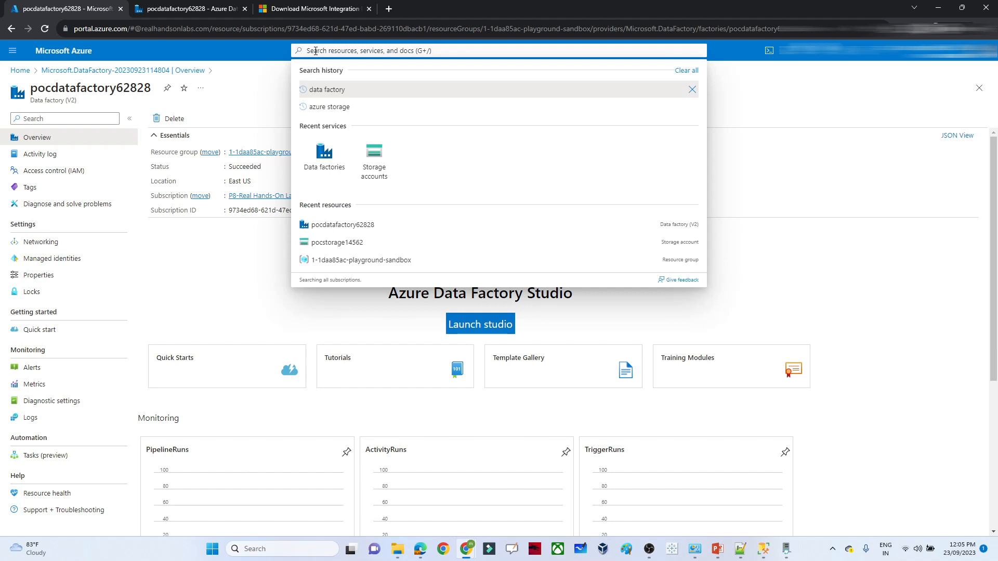
{"action": "left_click", "coordinate": [333, 107]}
{"action": "left_click", "coordinate": [326, 137]}
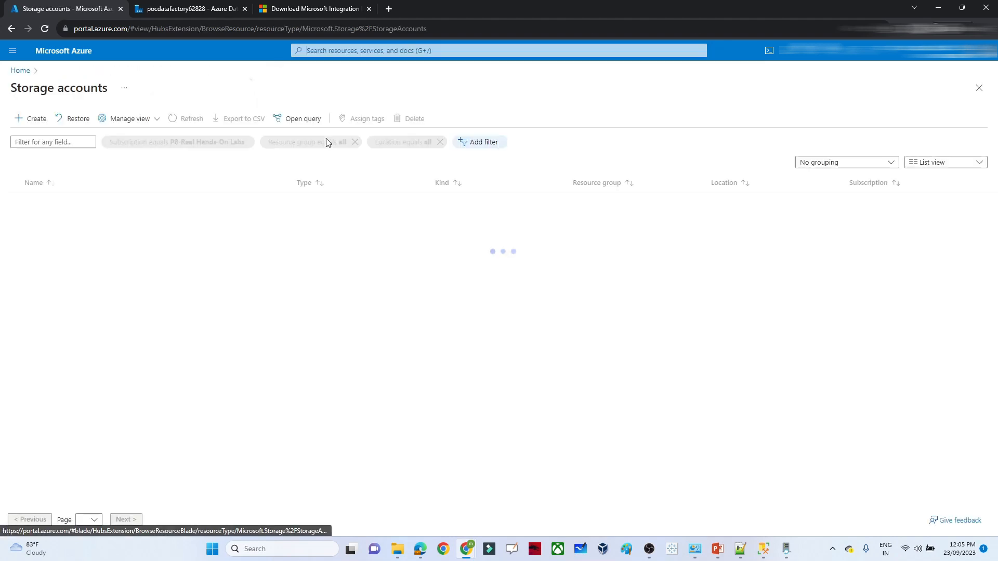
{"action": "left_click", "coordinate": [56, 204]}
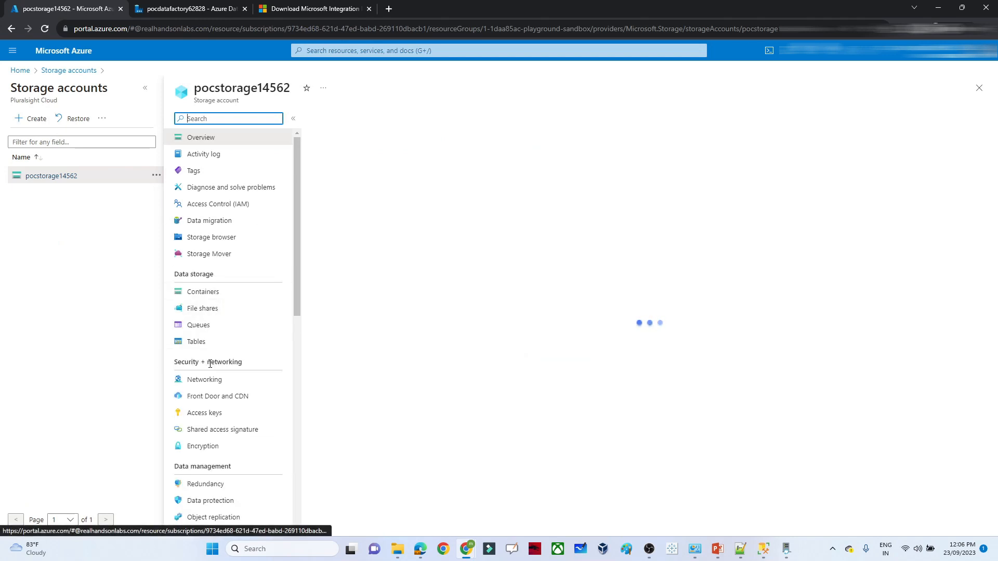
{"action": "left_click", "coordinate": [203, 310]}
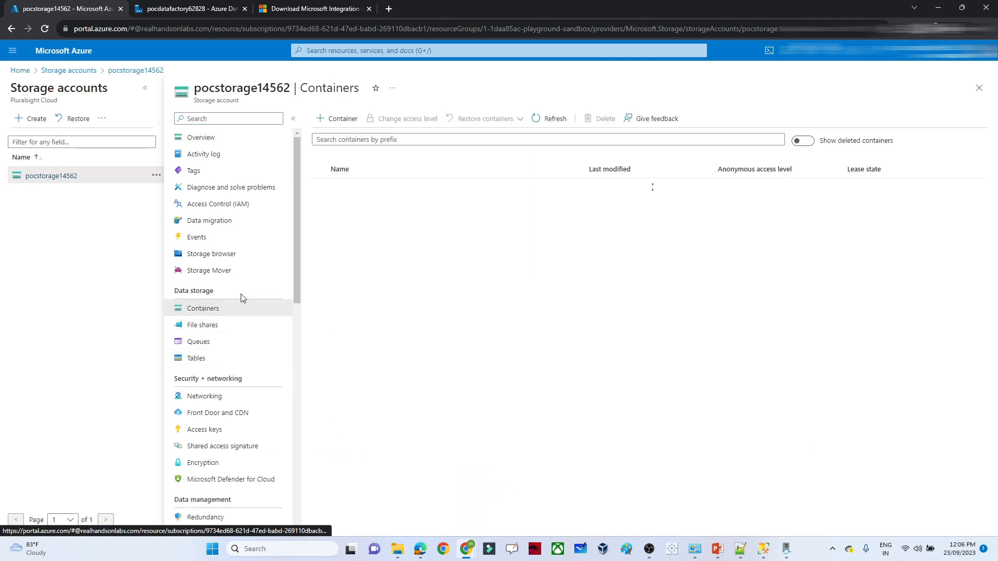
{"action": "left_click", "coordinate": [338, 204]}
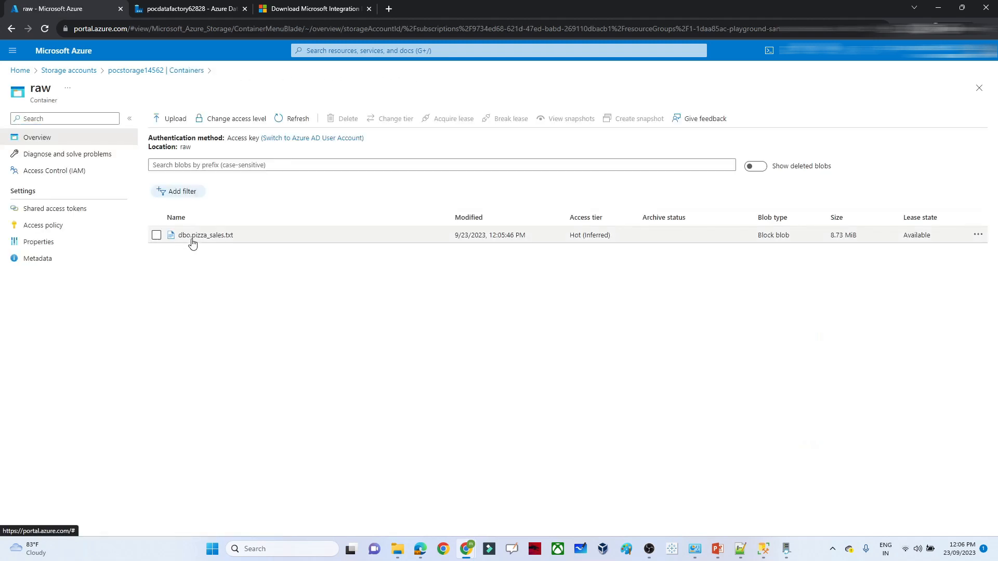
- Inspect dbo.pizza_sales.txt (8.73 MiB) across its overview, snapshots and versions tabs, then close it
{"action": "left_click", "coordinate": [208, 237]}
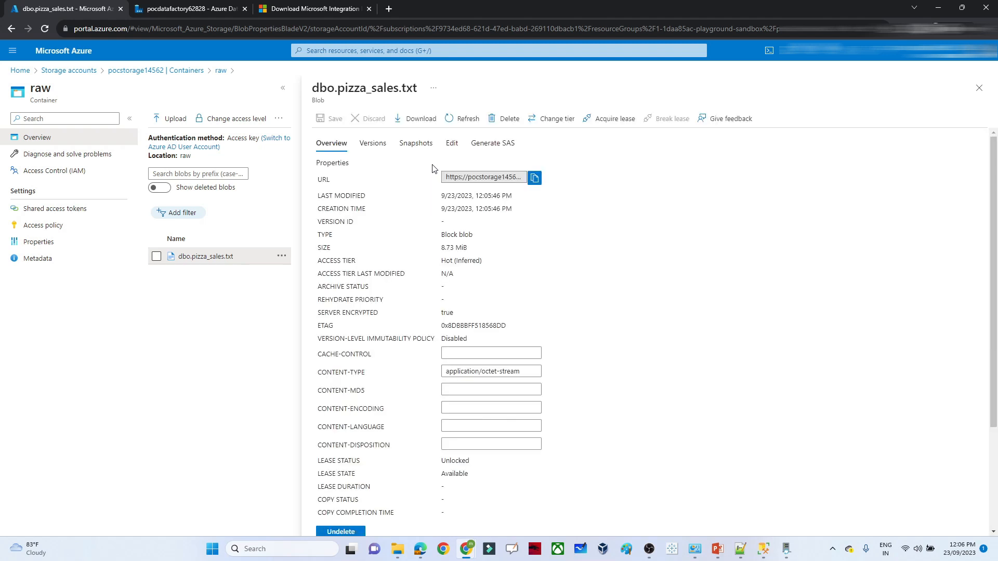
{"action": "left_click", "coordinate": [451, 144]}
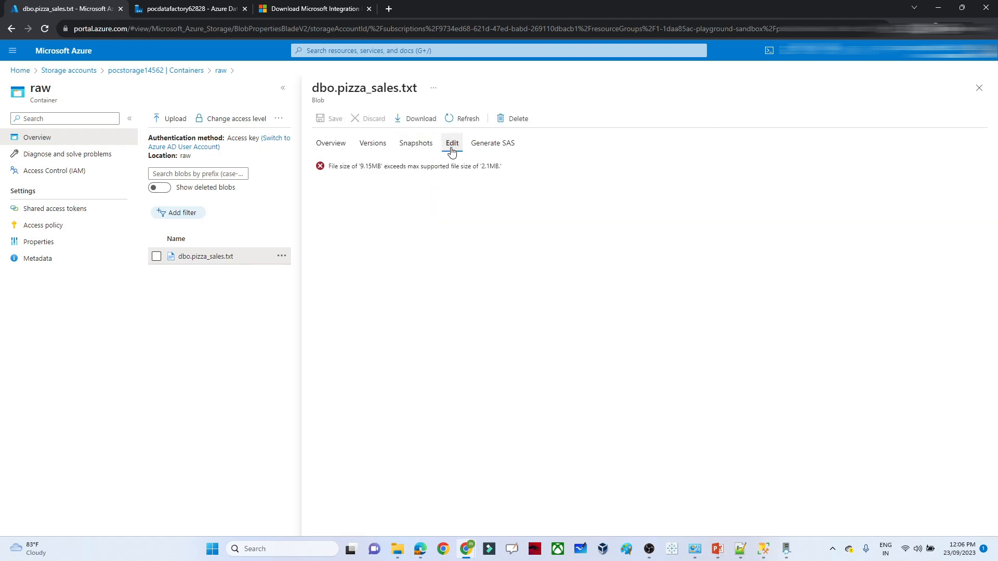
{"action": "left_click", "coordinate": [415, 143]}
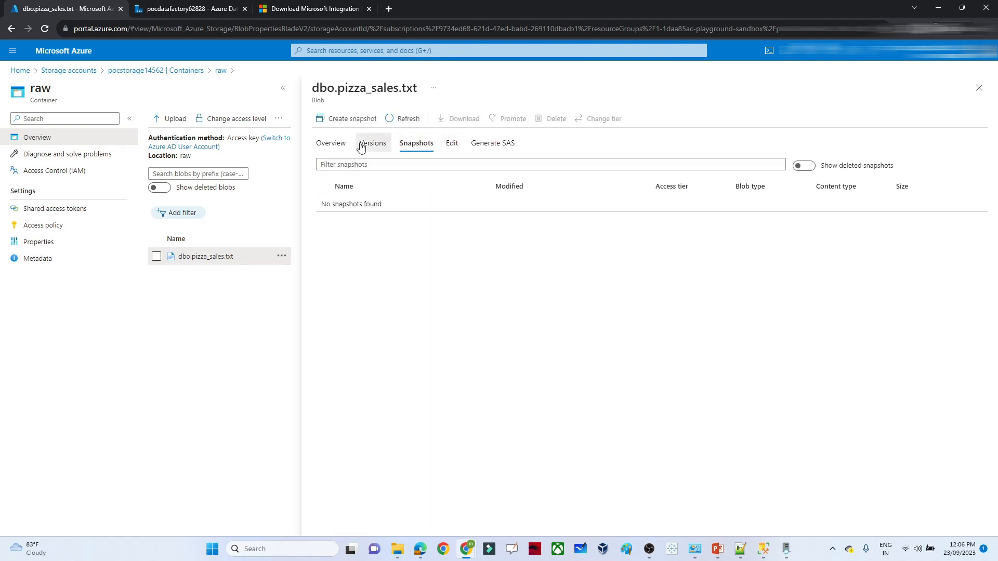
{"action": "left_click", "coordinate": [367, 143]}
{"action": "left_click", "coordinate": [341, 145]}
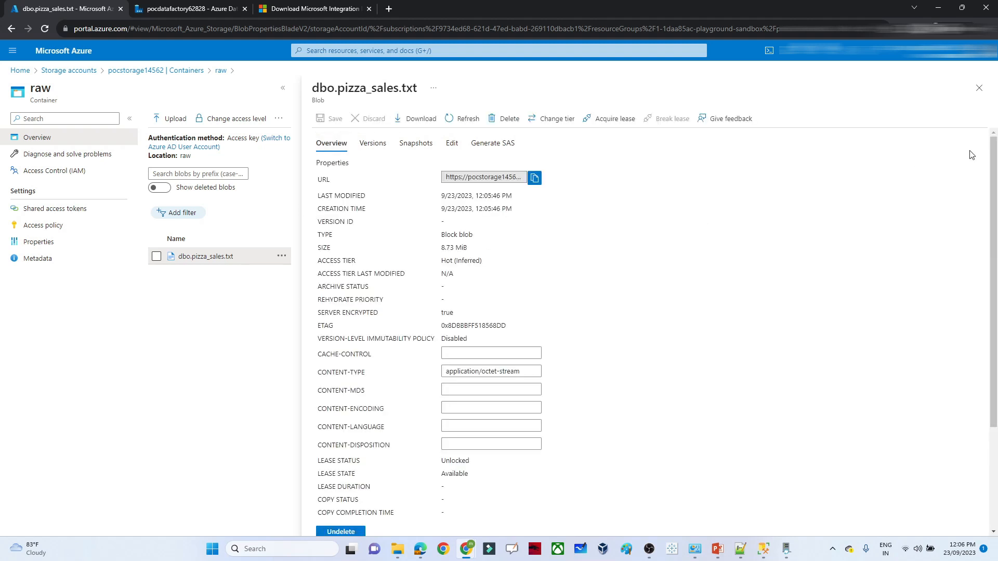
{"action": "left_click", "coordinate": [979, 88]}
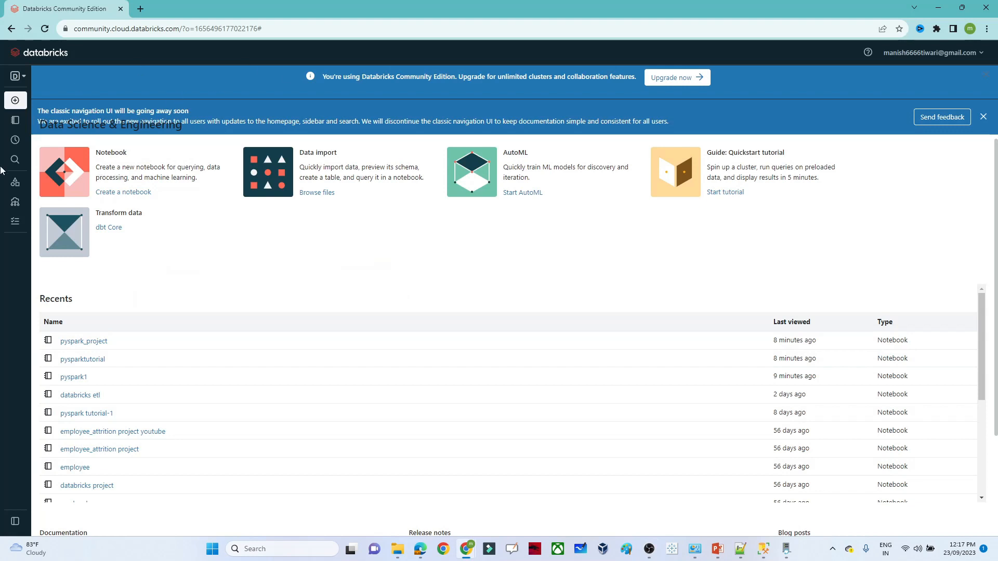
- Create a compute cluster named projectendtoend on runtime 12.2 LTS (Spark 3.3.2, Scala 2.12)
{"action": "left_click", "coordinate": [34, 203]}
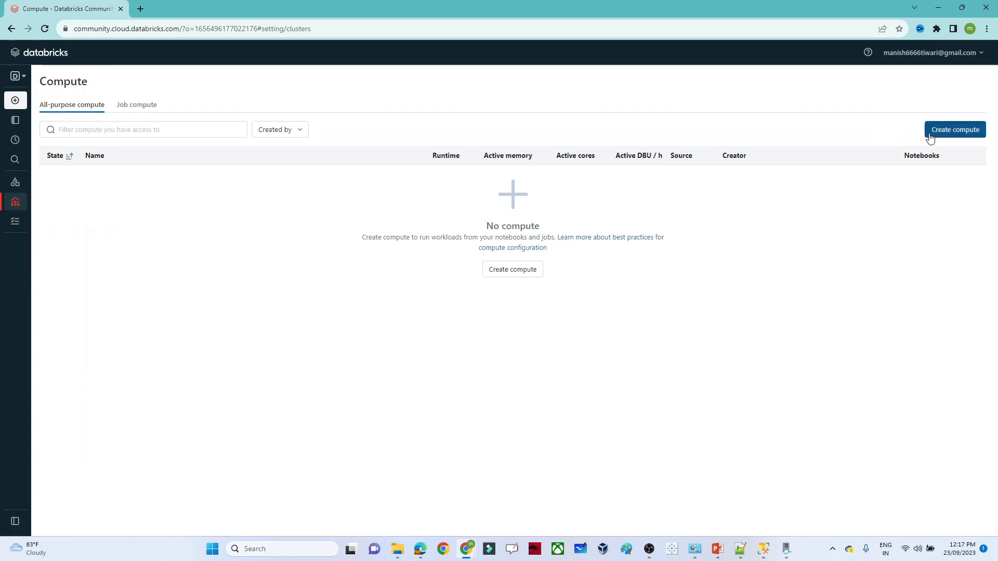
{"action": "left_click", "coordinate": [930, 136]}
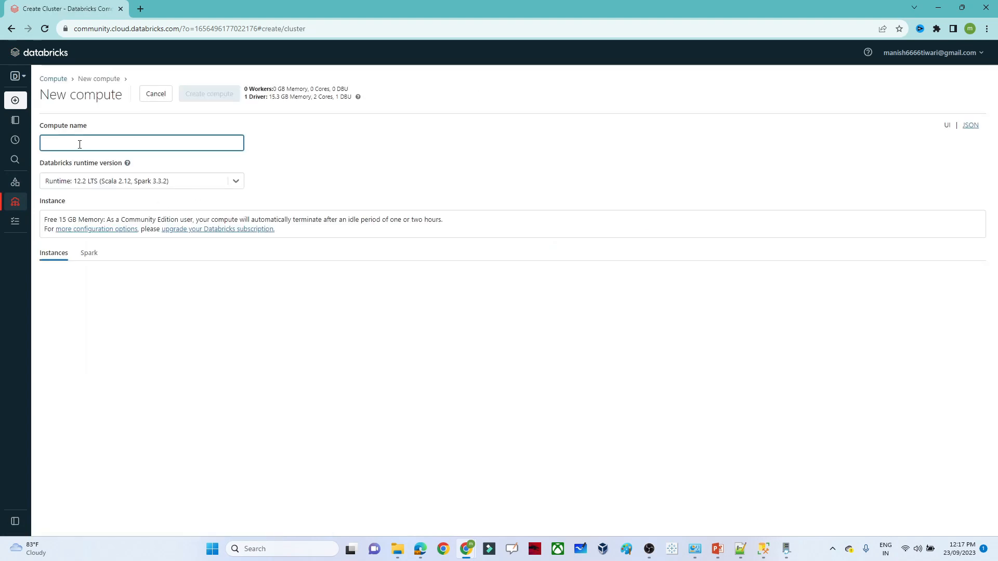
{"action": "type", "text": "projectendtoend"}
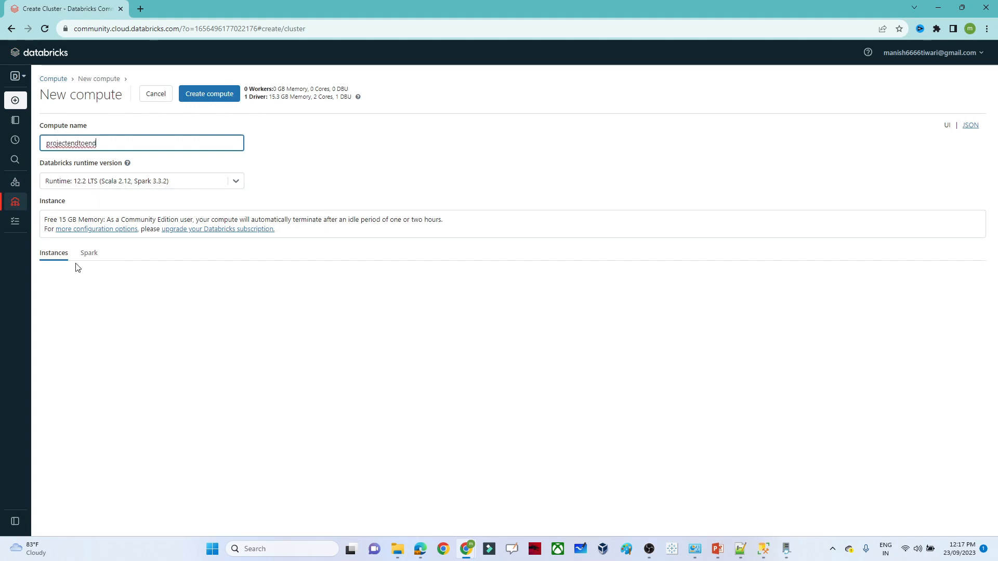
{"action": "left_click", "coordinate": [201, 97]}
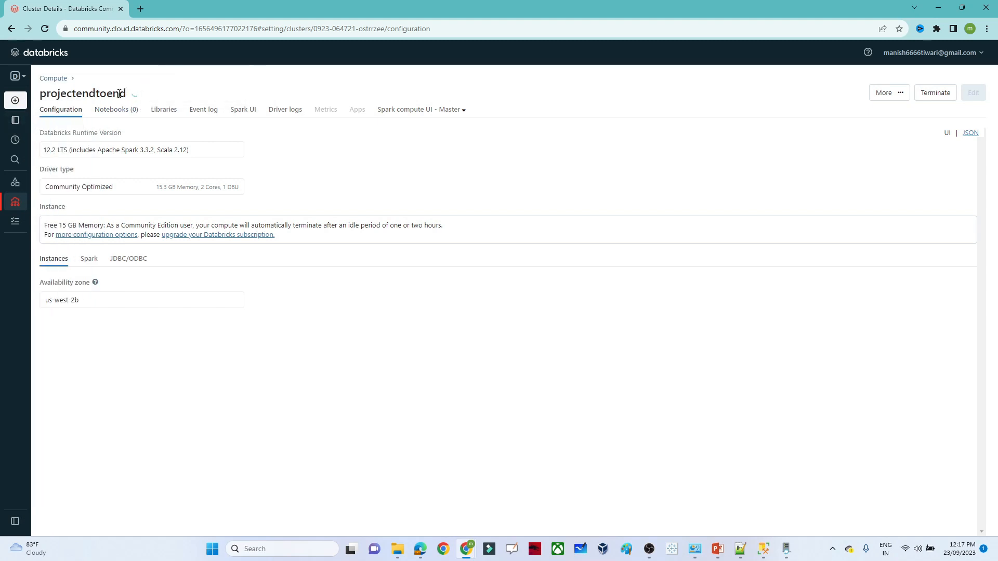
{"action": "mouse_move", "coordinate": [15, 121]}
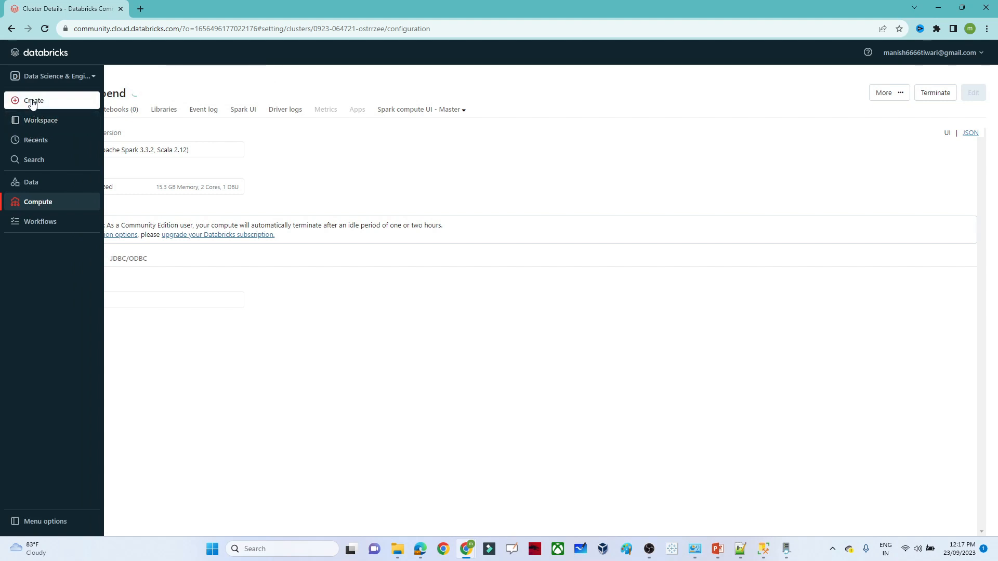
- Create a new notebook and rename it azure_data_engineer
{"action": "mouse_move", "coordinate": [32, 103]}
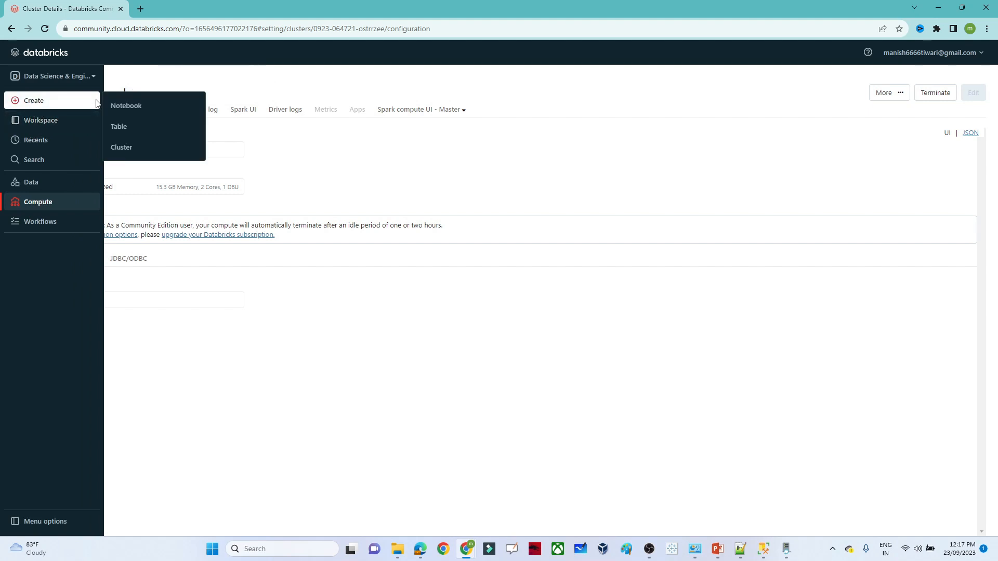
{"action": "left_click", "coordinate": [135, 105]}
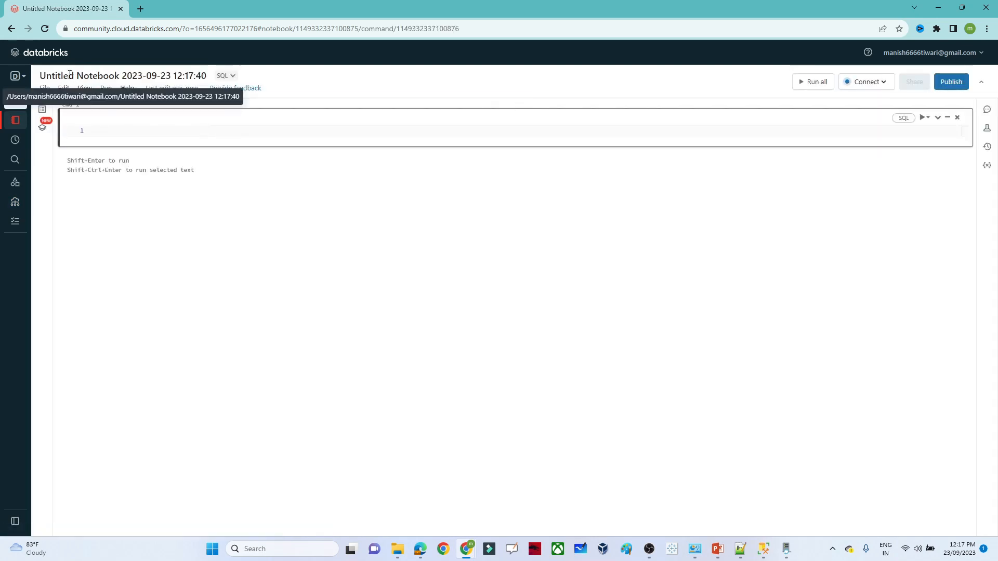
{"action": "double_click", "coordinate": [190, 76]}
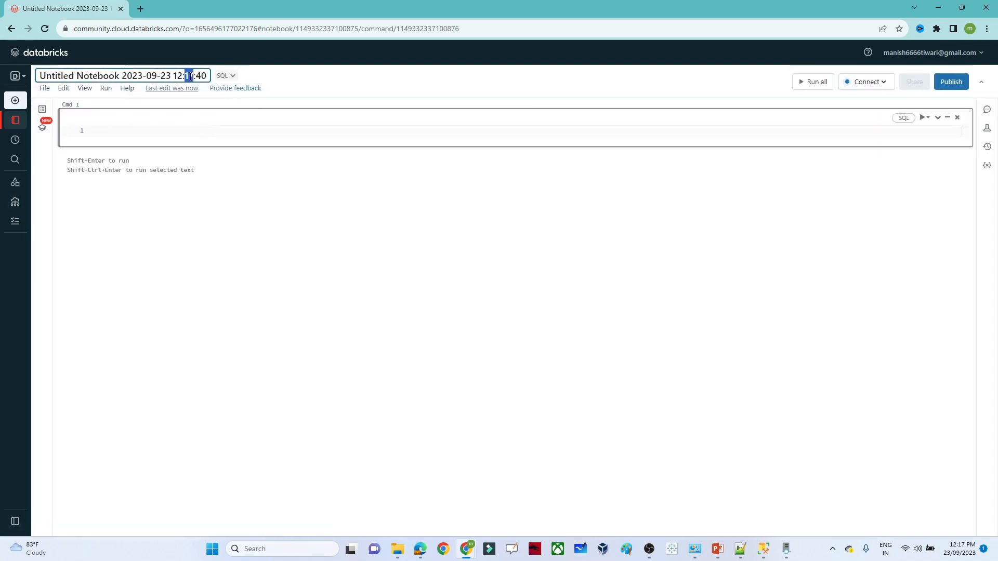
{"action": "key", "text": "ctrl+a"}
{"action": "type", "text": "p"}
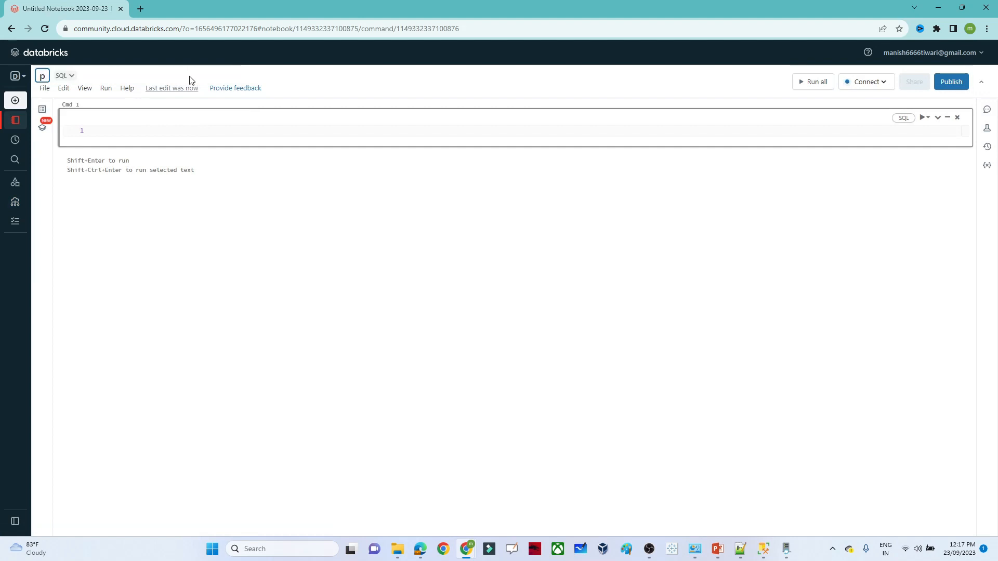
{"action": "key", "text": "BackSpace"}
{"action": "type", "text": "ax"}
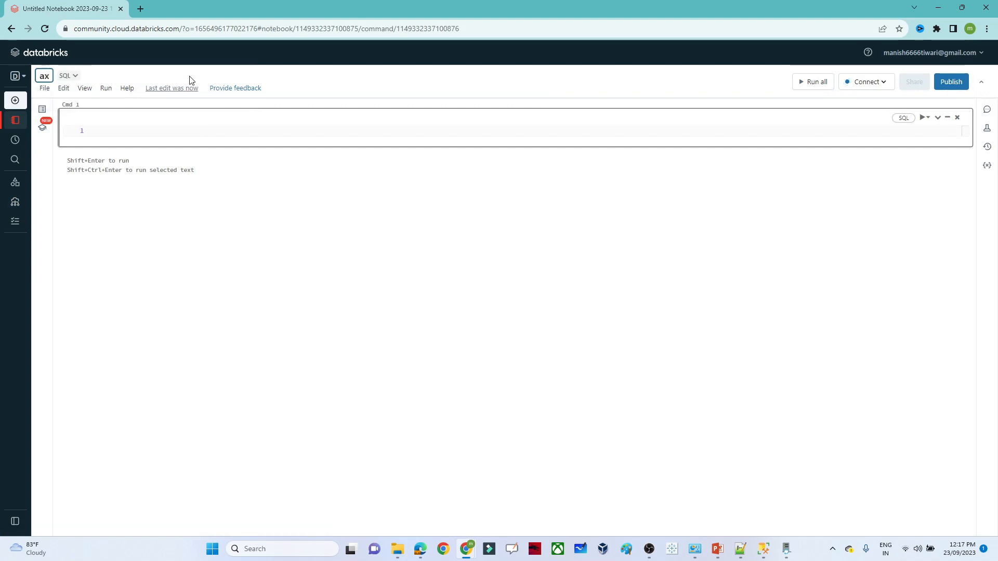
{"action": "type", "text": "ure_d"}
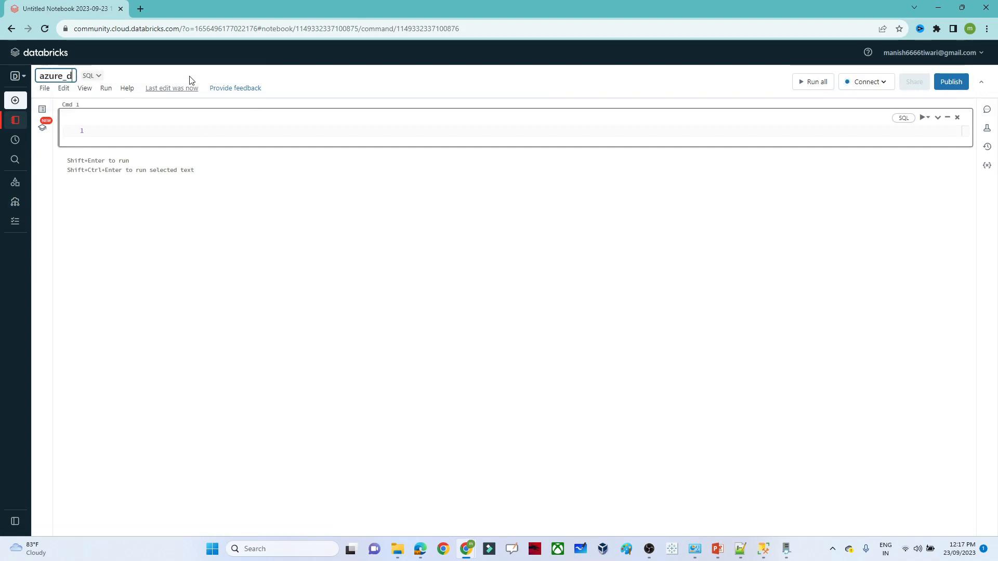
{"action": "type", "text": "ata_e"}
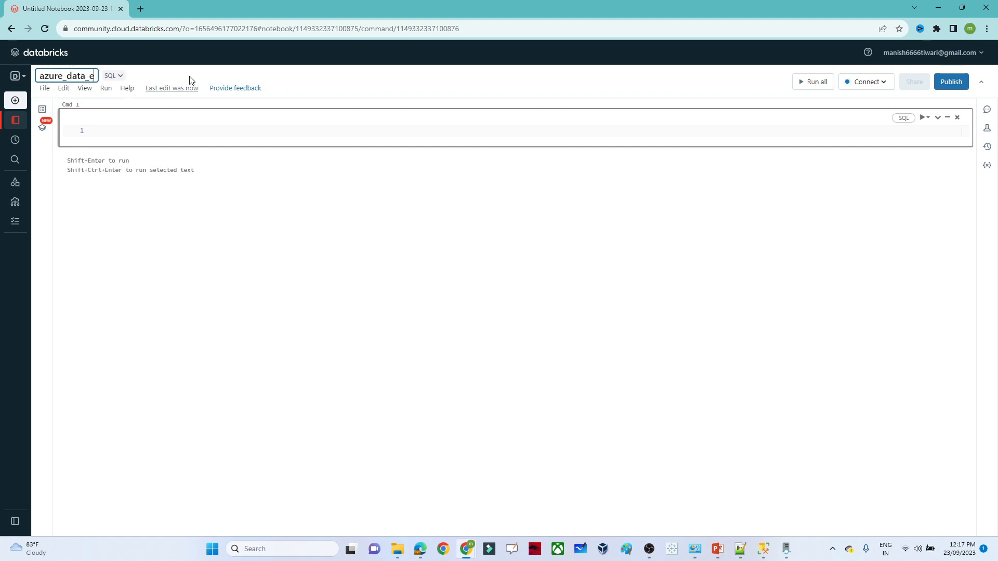
{"action": "type", "text": "ngineer"}
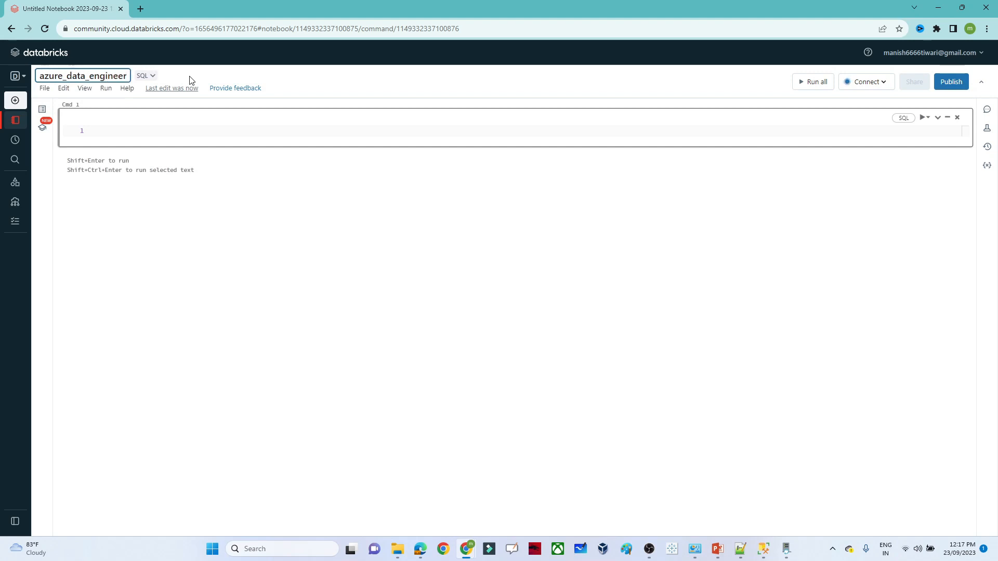
{"action": "left_click", "coordinate": [181, 200]}
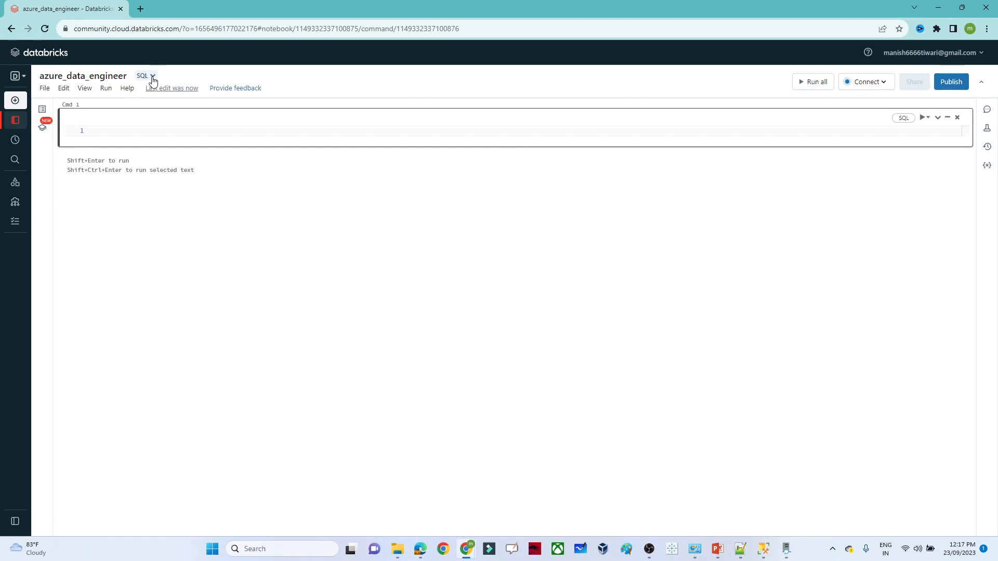
- Change the notebook's default language from SQL to Python and check its attached cluster
{"action": "left_click", "coordinate": [153, 77]}
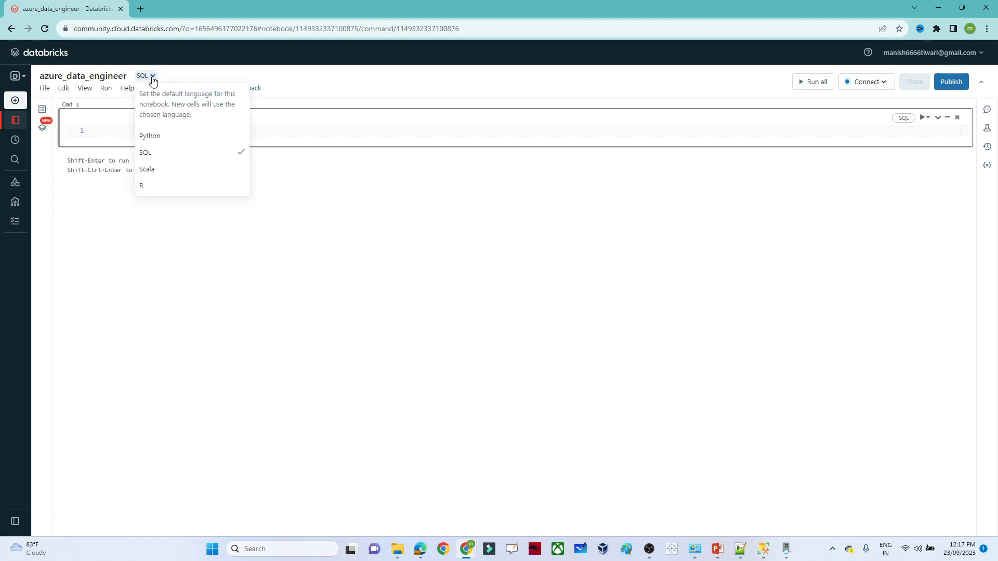
{"action": "left_click", "coordinate": [156, 136]}
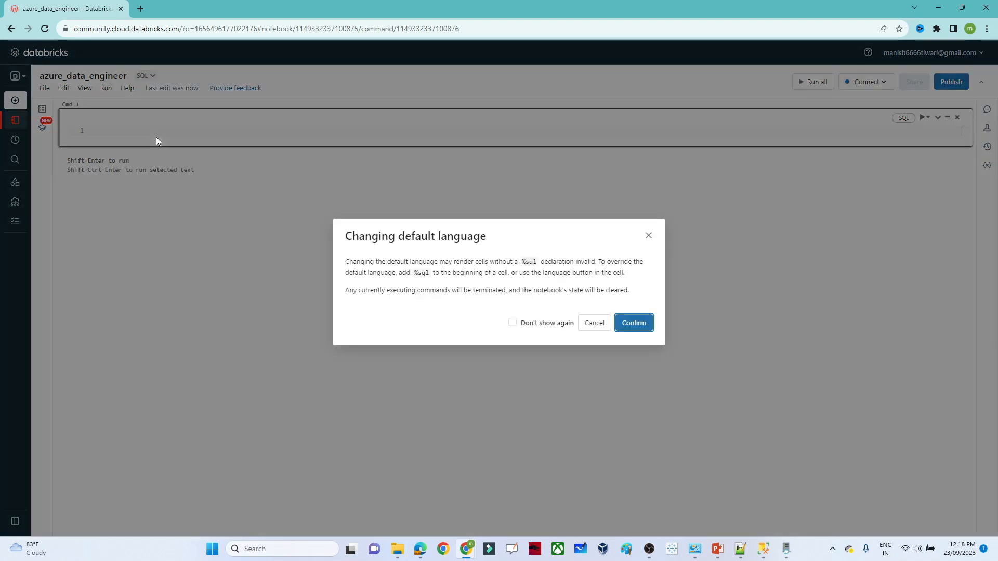
{"action": "left_click", "coordinate": [626, 328]}
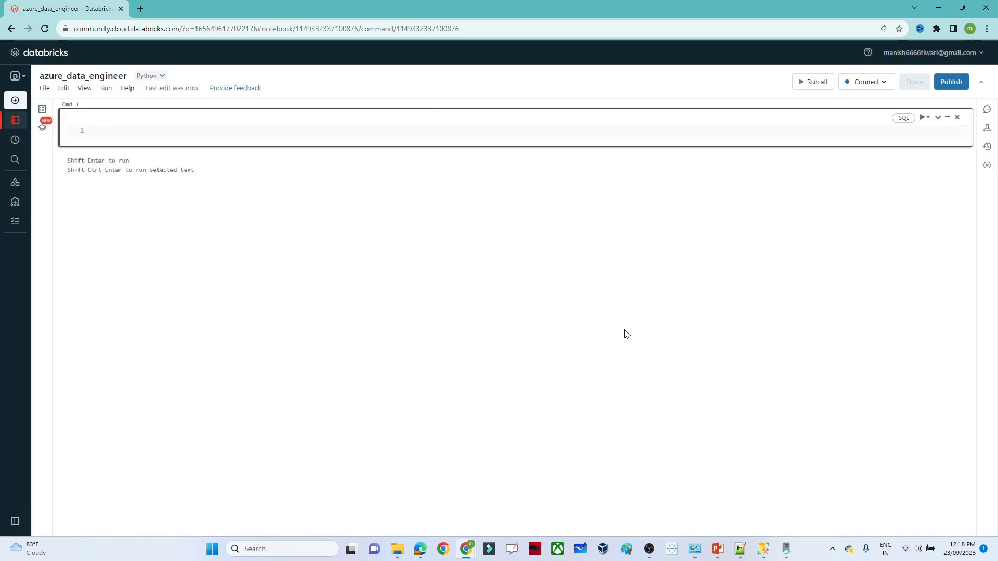
{"action": "left_click", "coordinate": [883, 83]}
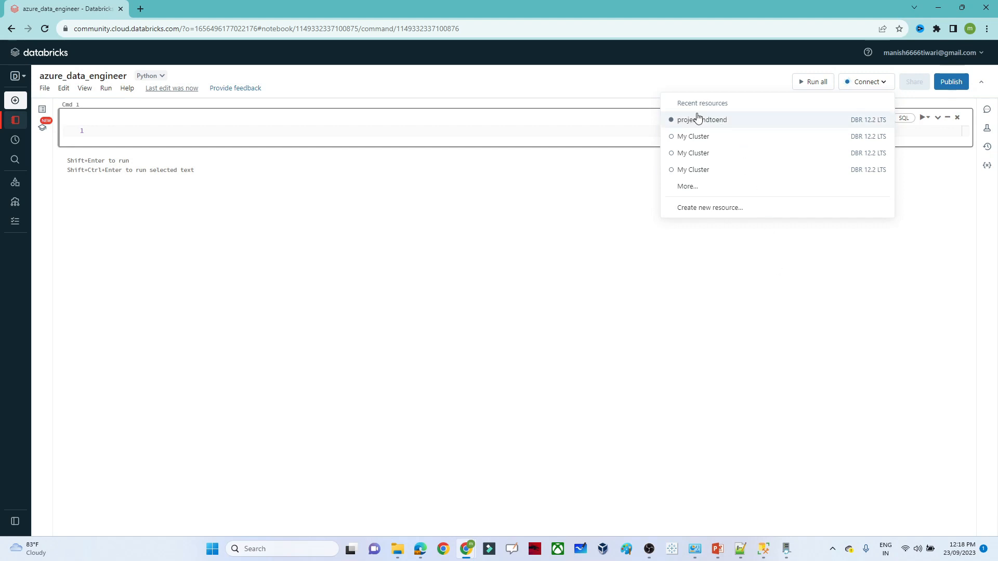
{"action": "left_click", "coordinate": [406, 337]}
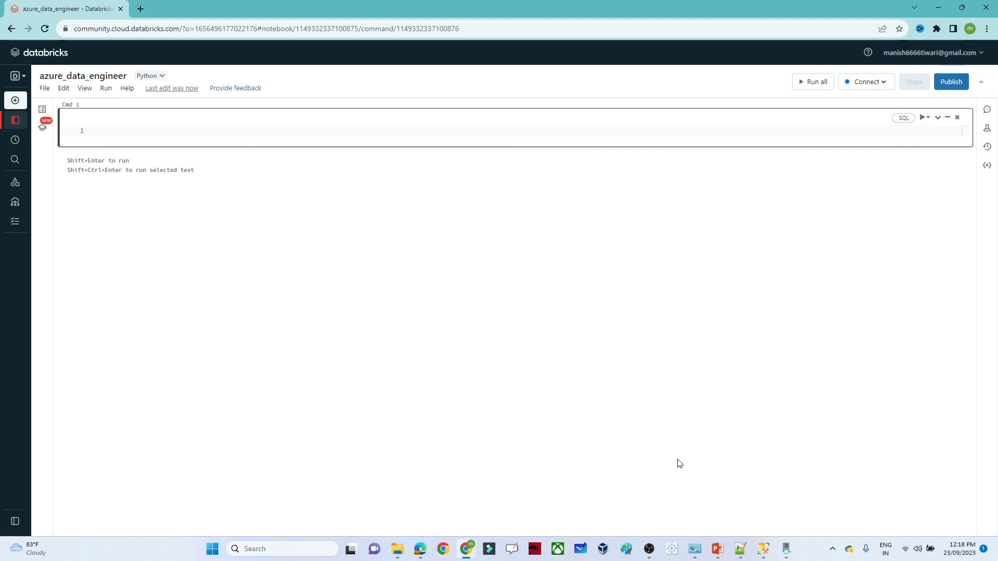
- Paste the dbutils.fs.mount template from the notes into the first notebook cell
{"action": "left_click", "coordinate": [742, 557]}
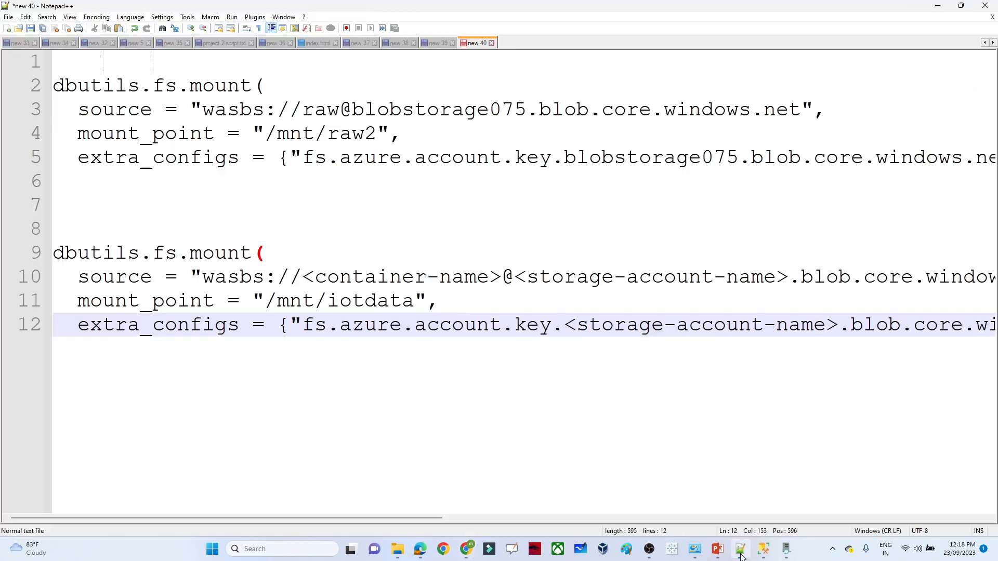
{"action": "left_click_drag", "start_coordinate": [155, 379], "coordinate": [23, 254]}
{"action": "key", "text": "ctrl+c"}
{"action": "key", "text": "alt+Tab"}
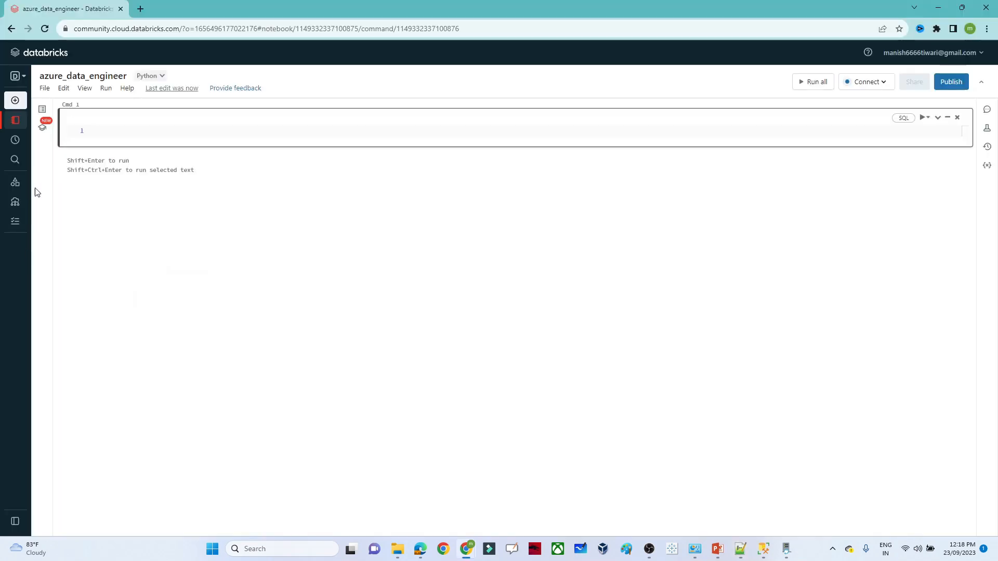
{"action": "left_click", "coordinate": [121, 129]}
{"action": "key", "text": "ctrl+v"}
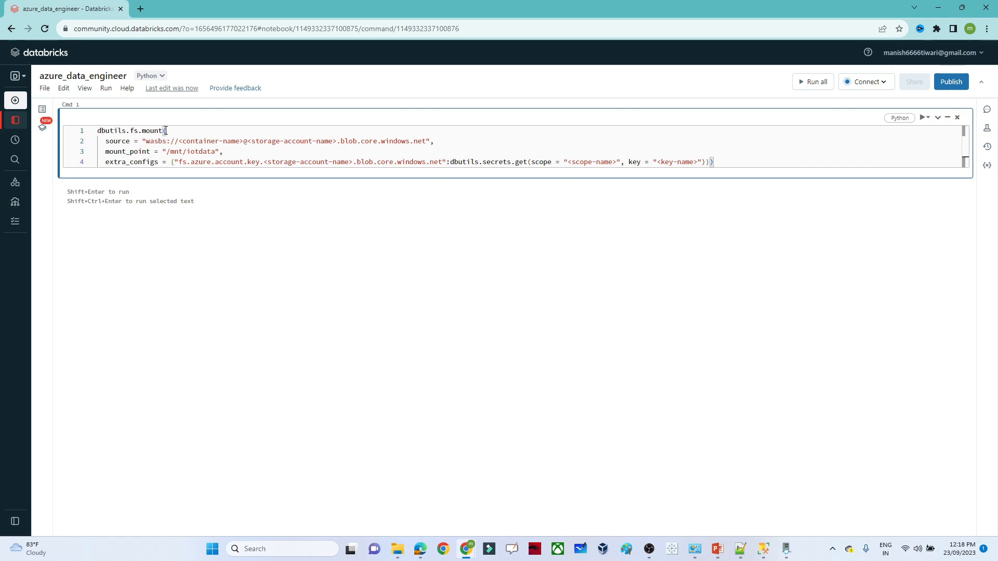
- Review the container, storage account and key placeholders, then add an empty second cell
{"action": "left_click", "coordinate": [163, 130]}
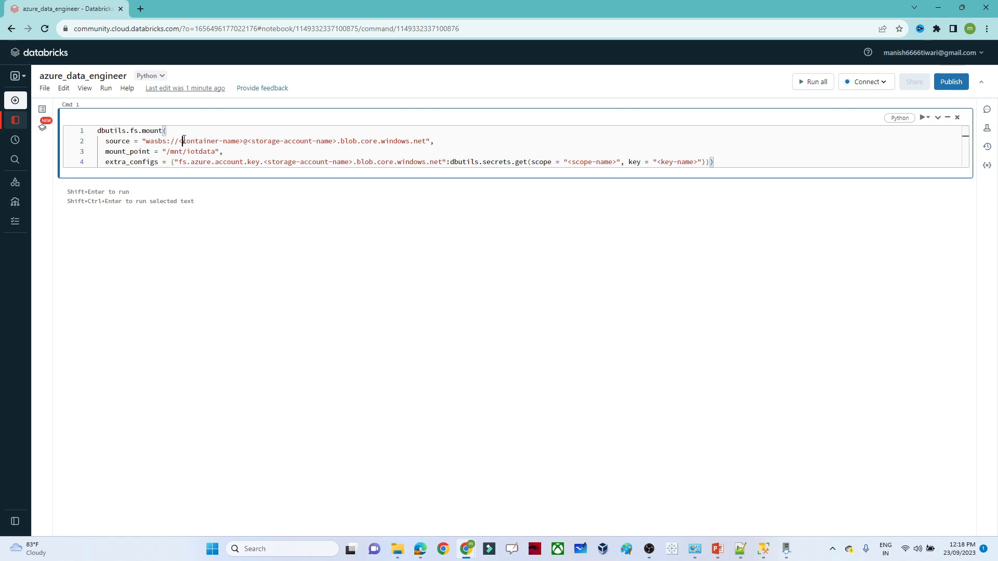
{"action": "left_click_drag", "start_coordinate": [182, 141], "coordinate": [240, 142]}
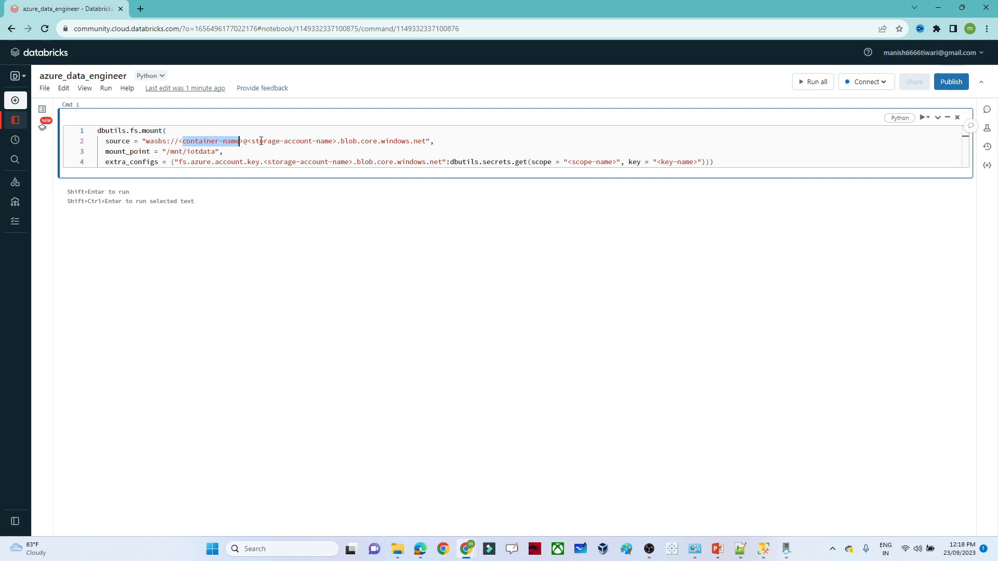
{"action": "left_click_drag", "start_coordinate": [256, 141], "coordinate": [335, 143]}
{"action": "left_click", "coordinate": [272, 162]}
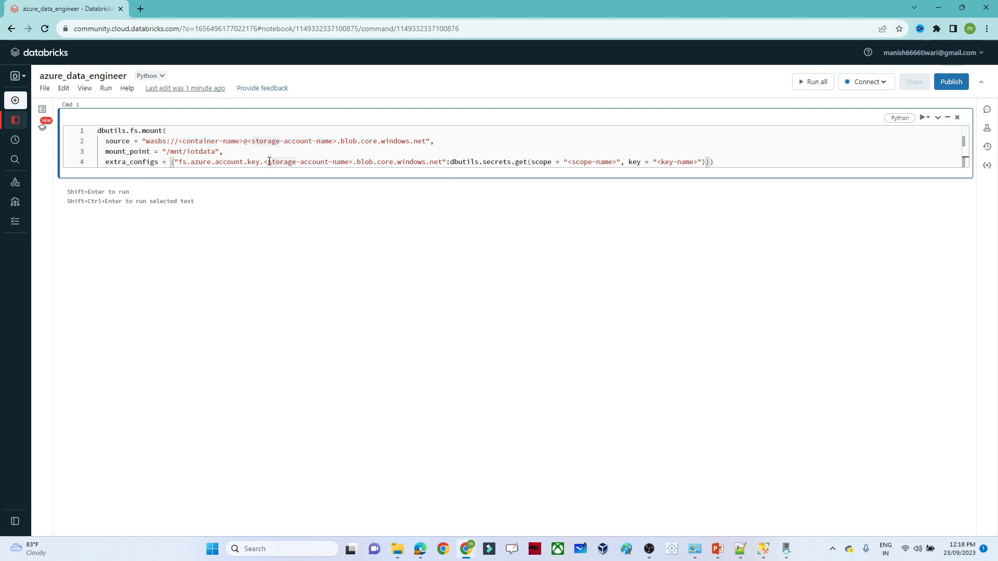
{"action": "left_click_drag", "start_coordinate": [268, 161], "coordinate": [349, 166]}
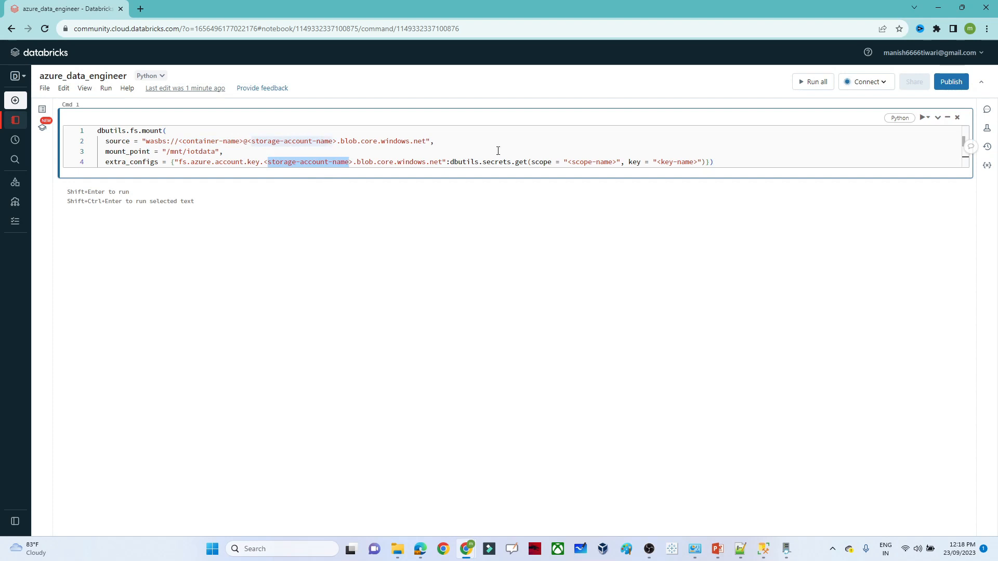
{"action": "left_click", "coordinate": [671, 162]}
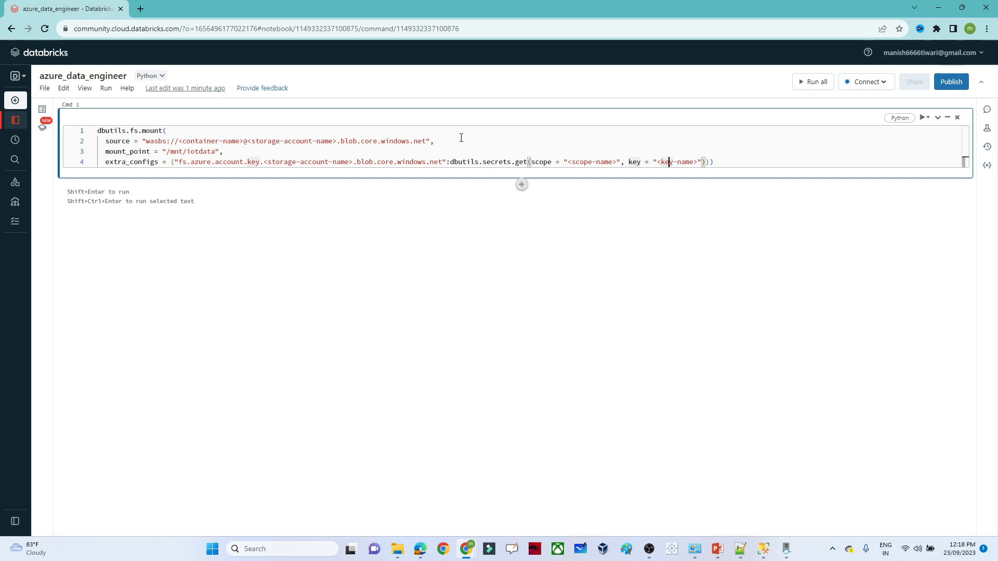
{"action": "left_click", "coordinate": [526, 161]}
{"action": "left_click", "coordinate": [521, 185]}
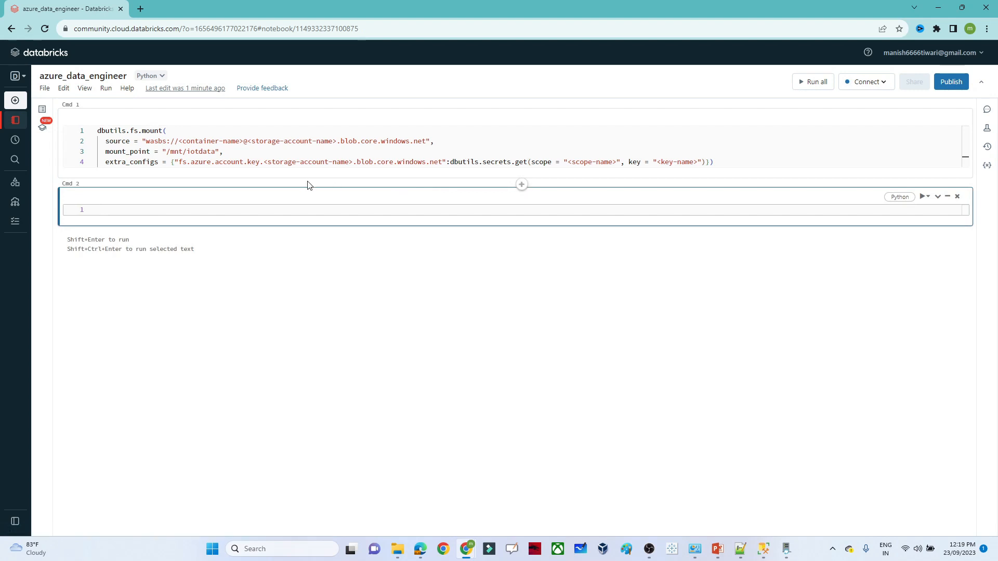
- Copy the filled-in raw2 mount block from the notes and paste it into the second cell
{"action": "mouse_move", "coordinate": [738, 548]}
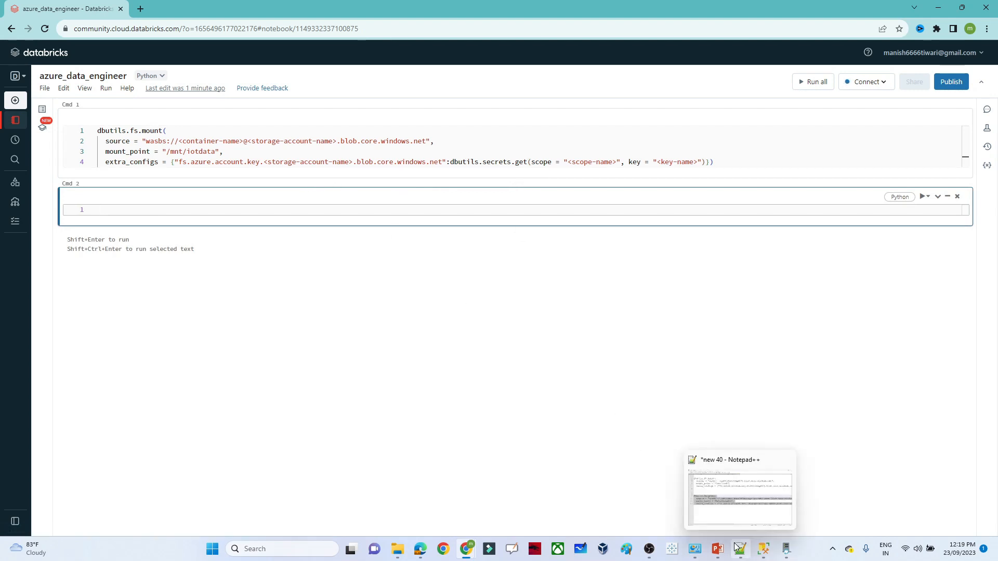
{"action": "left_click", "coordinate": [751, 523]}
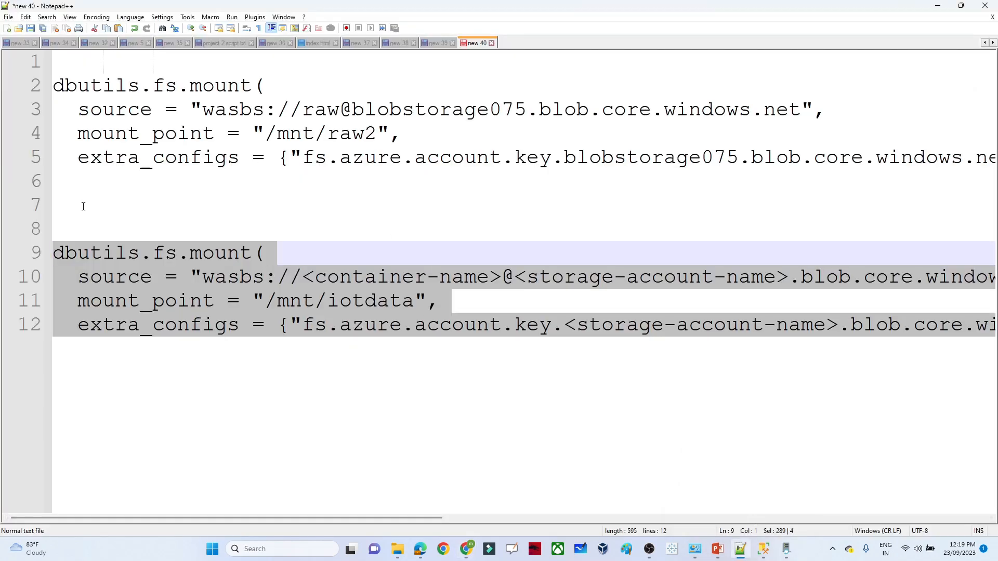
{"action": "left_click_drag", "start_coordinate": [83, 207], "coordinate": [21, 86]}
{"action": "key", "text": "ctrl+c"}
{"action": "key", "text": "alt+Tab"}
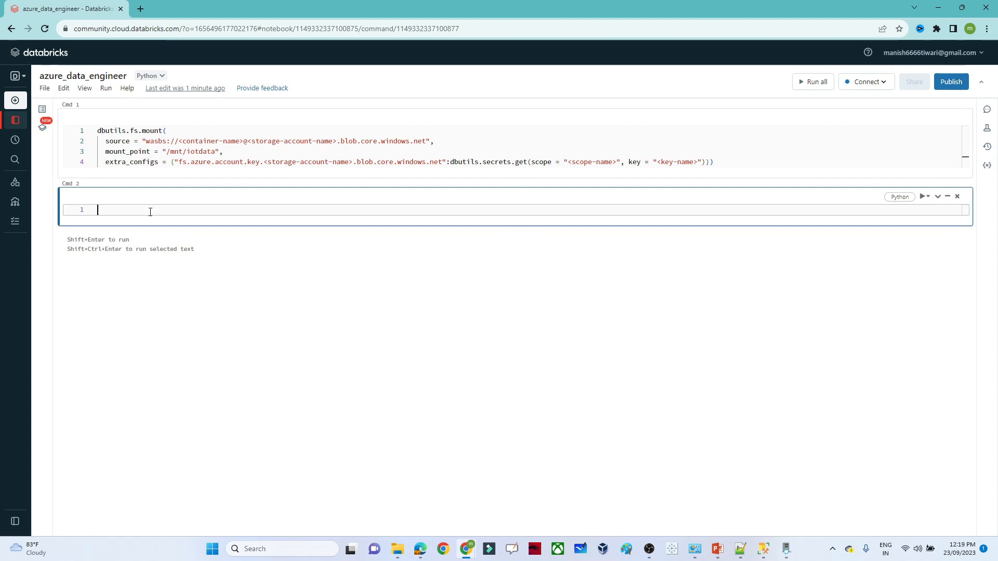
{"action": "key", "text": "Return"}
{"action": "key", "text": "Return"}
{"action": "key", "text": "alt+Tab"}
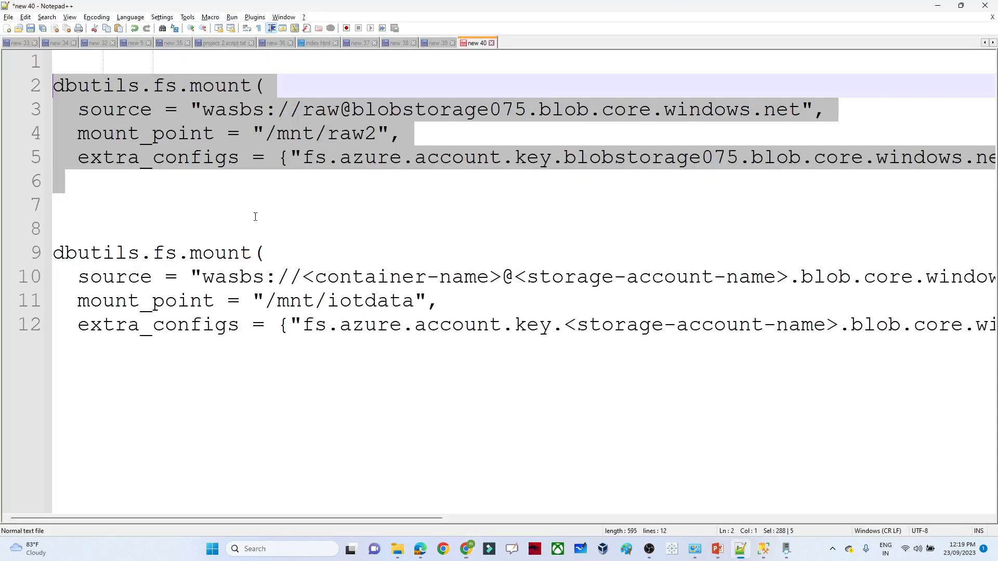
{"action": "key", "text": "alt+Tab"}
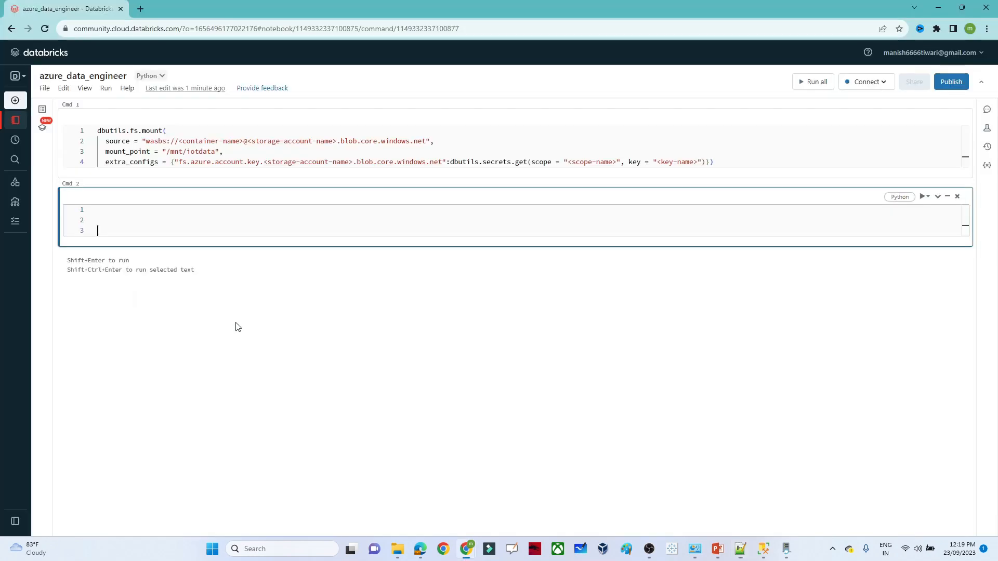
{"action": "key", "text": "ctrl+v"}
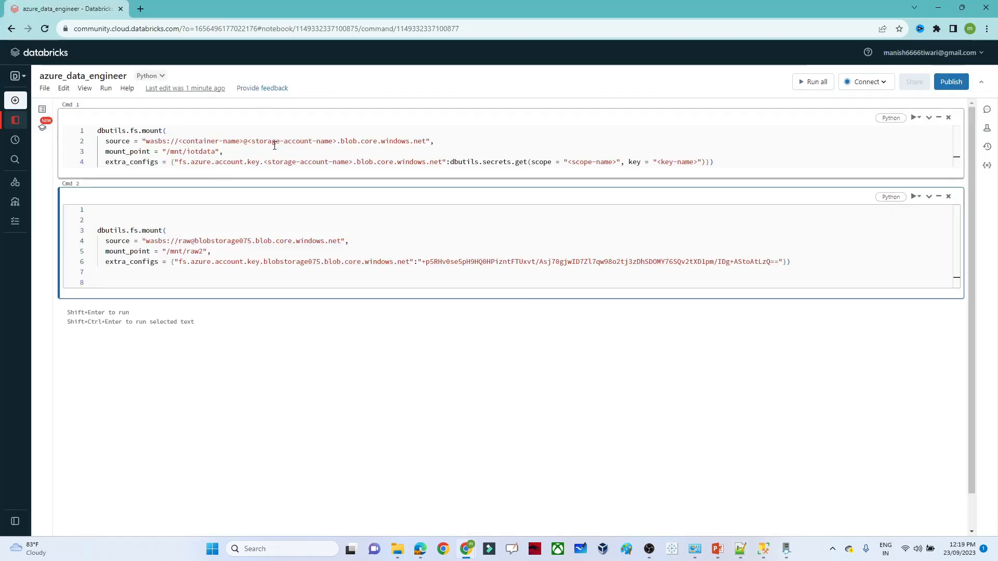
{"action": "left_click", "coordinate": [274, 139]}
{"action": "key", "text": "ctrl+a"}
{"action": "key", "text": "ctrl+slash"}
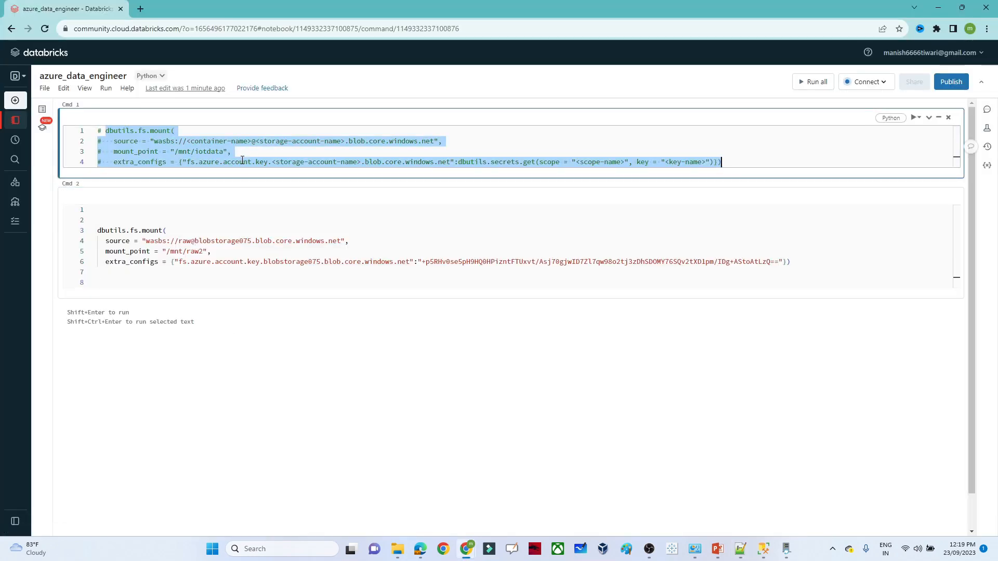
{"action": "left_click", "coordinate": [187, 271]}
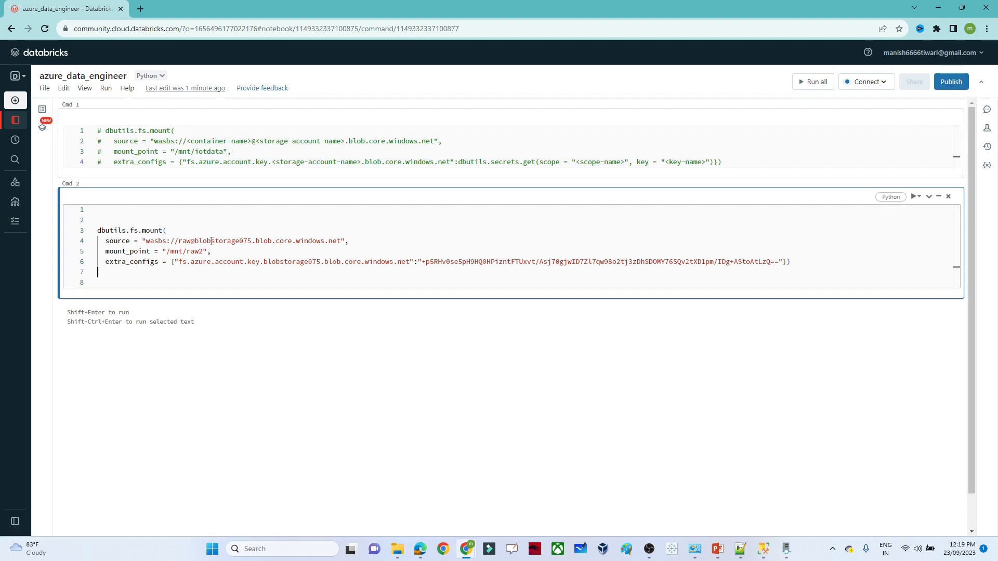
{"action": "double_click", "coordinate": [210, 141]}
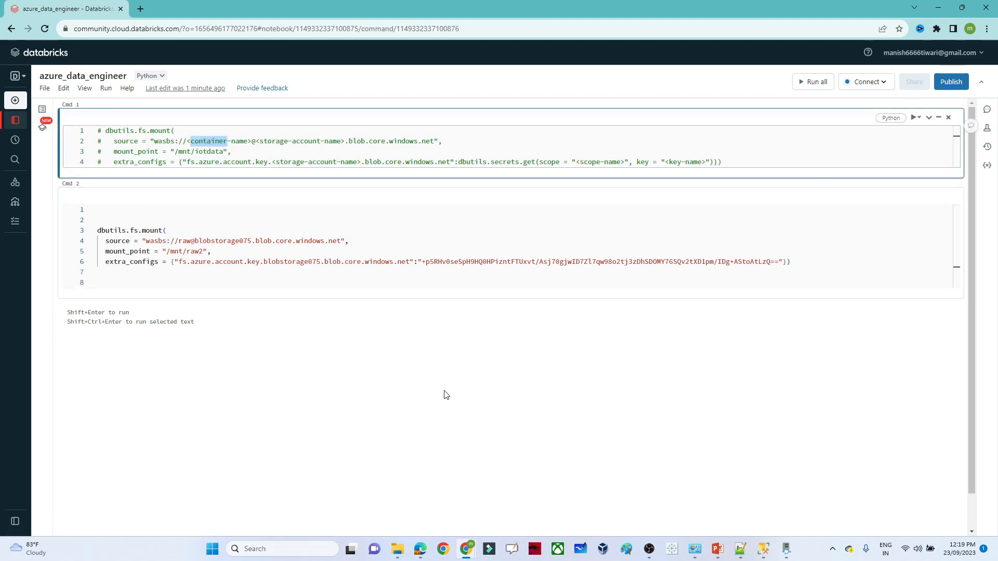
{"action": "mouse_move", "coordinate": [466, 547]}
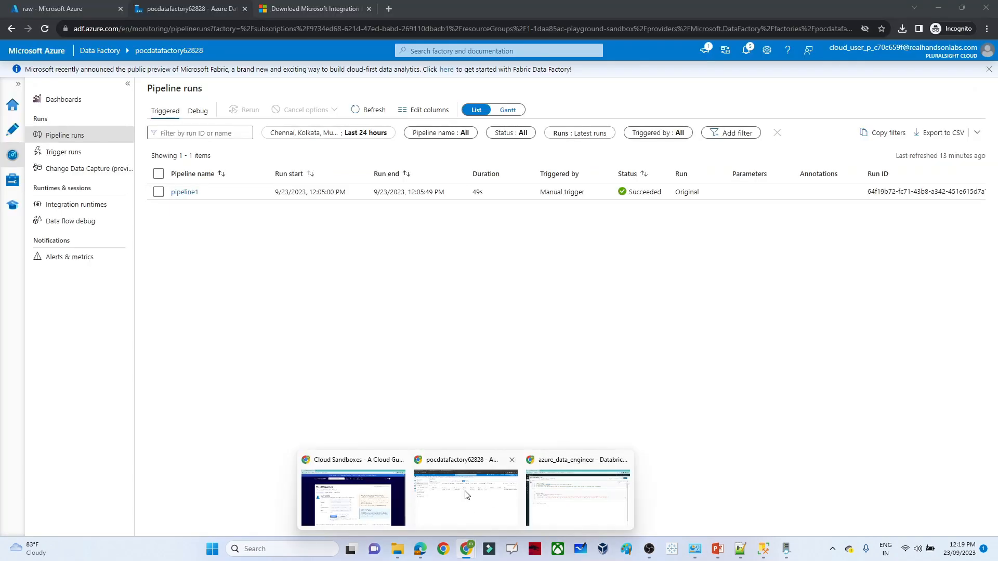
{"action": "left_click", "coordinate": [464, 493]}
{"action": "left_click", "coordinate": [77, 4]}
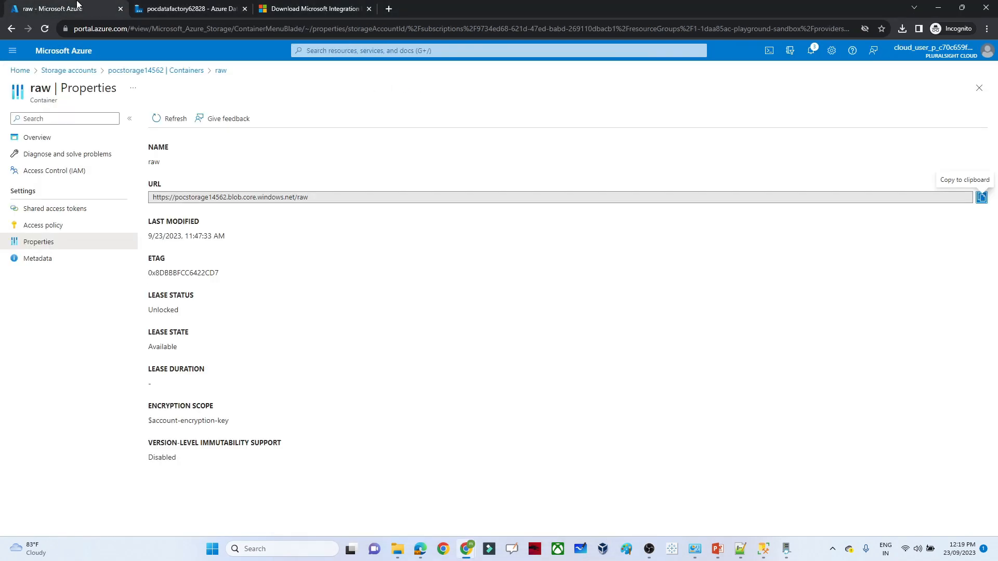
{"action": "left_click", "coordinate": [137, 72]}
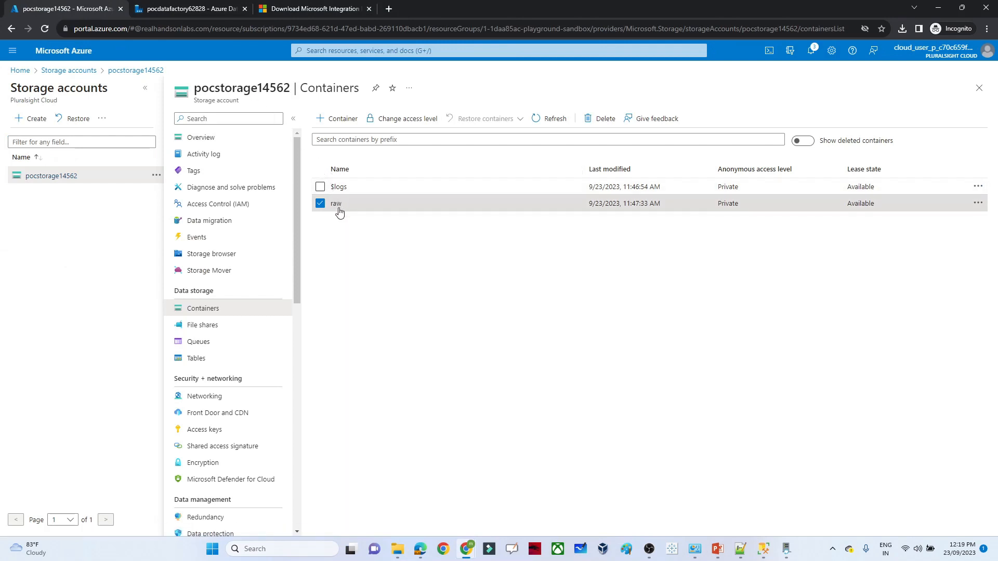
{"action": "key", "text": "alt+Tab"}
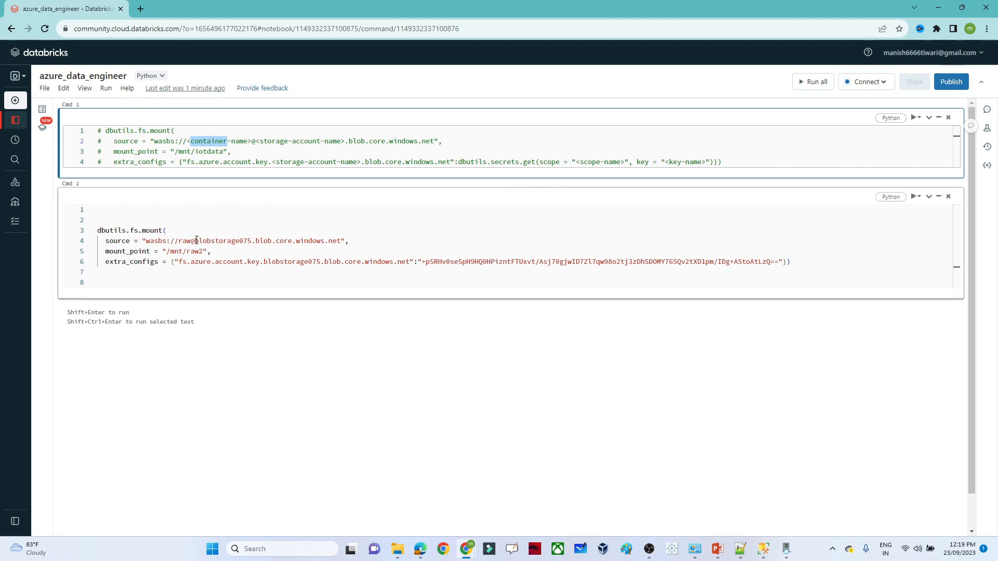
{"action": "left_click", "coordinate": [192, 241]}
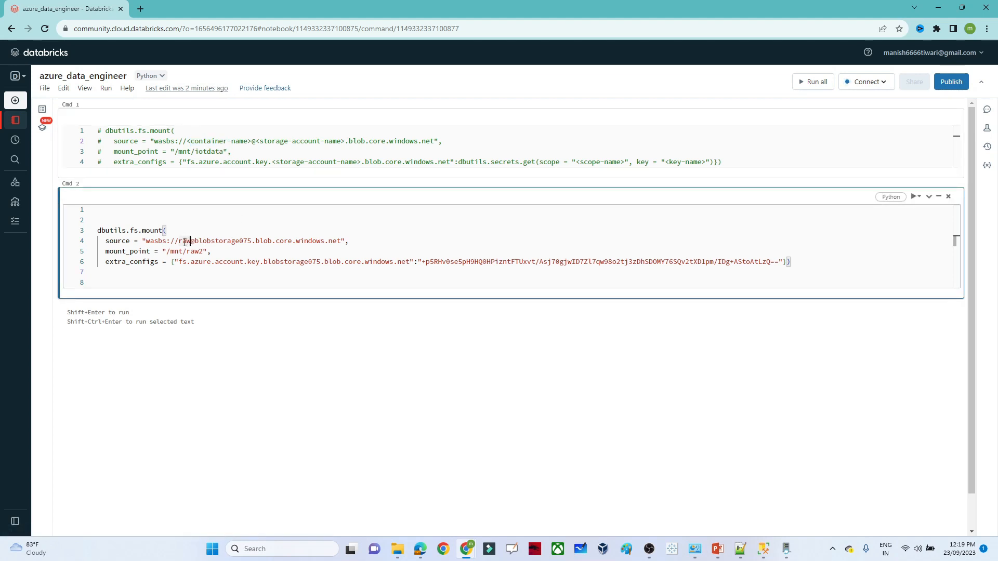
{"action": "double_click", "coordinate": [185, 241]}
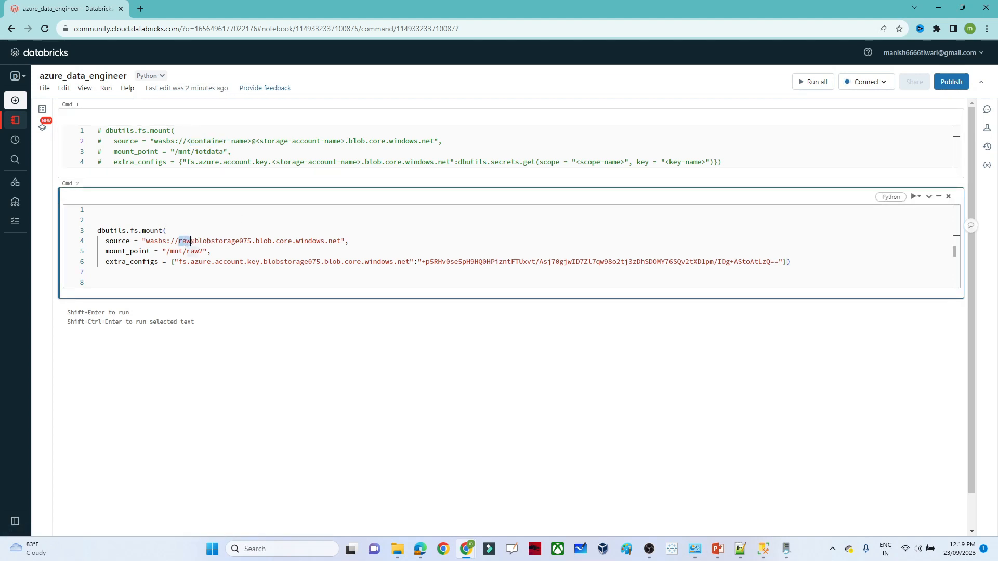
{"action": "left_click", "coordinate": [276, 141]}
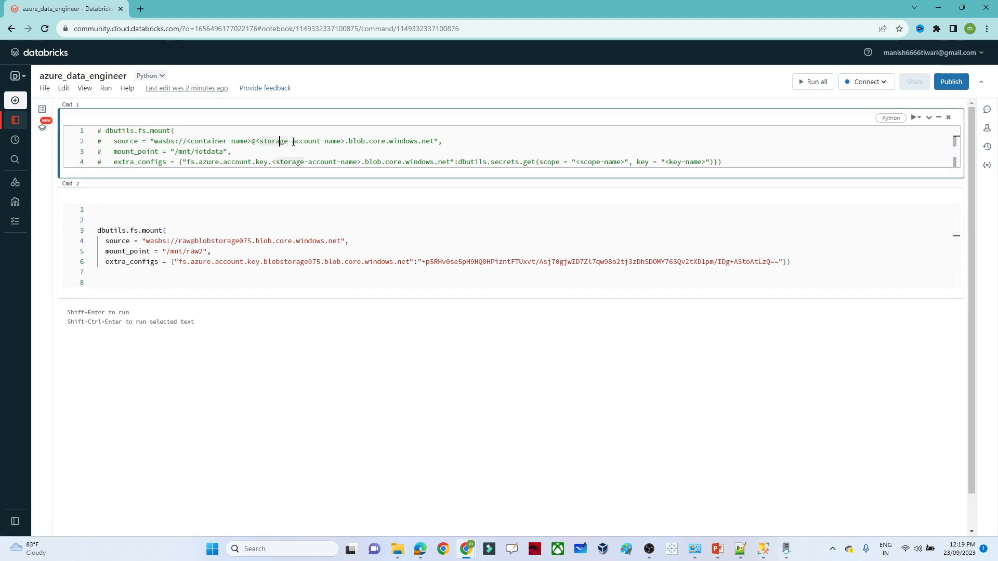
{"action": "key", "text": "alt+Tab"}
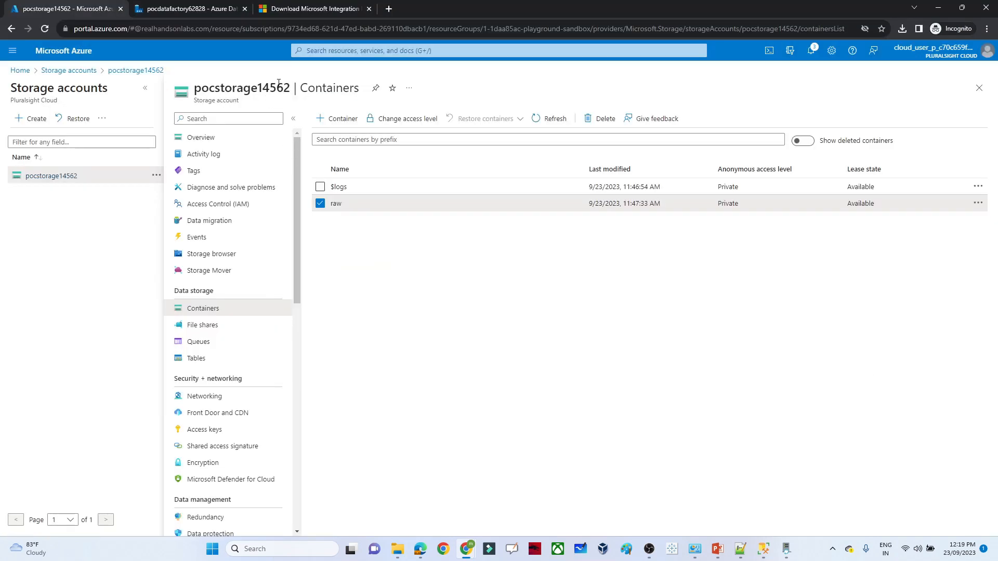
{"action": "left_click_drag", "start_coordinate": [289, 88], "coordinate": [193, 92]}
{"action": "key", "text": "ctrl+c"}
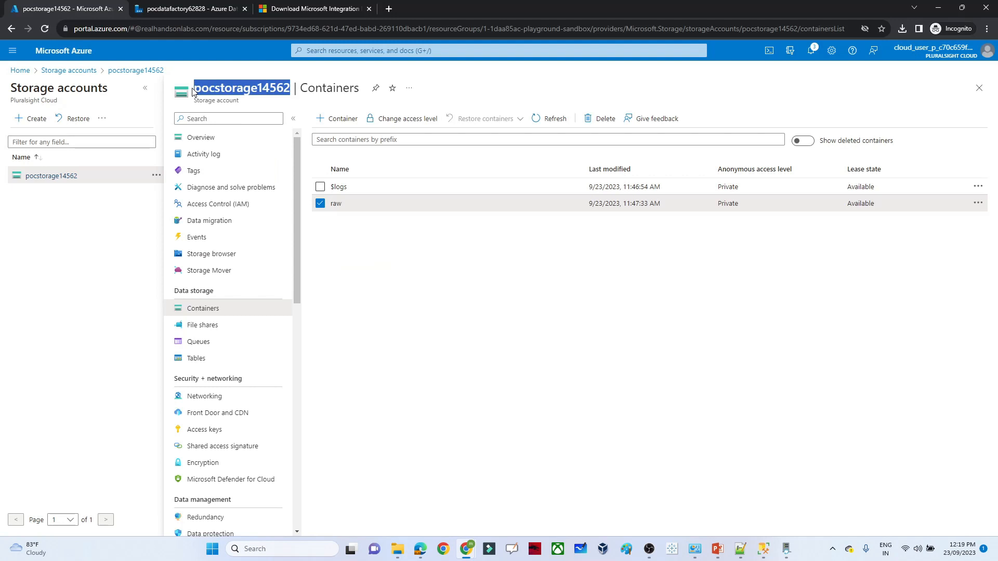
{"action": "key", "text": "alt+Tab"}
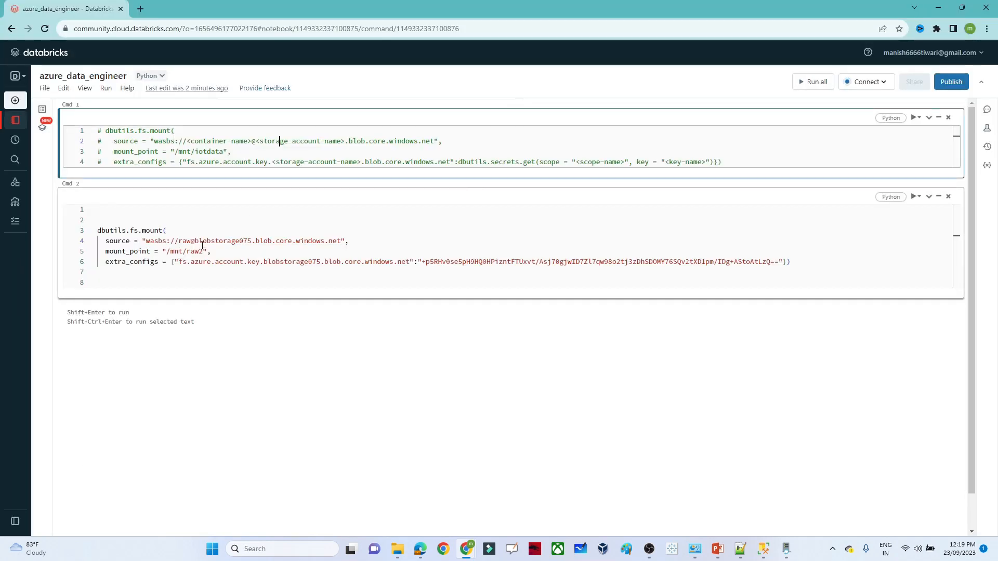
- Replace blobstorage075 with pocstorage14562 in the source URL and account-key setting, and select the old key
{"action": "left_click_drag", "start_coordinate": [196, 242], "coordinate": [251, 241]}
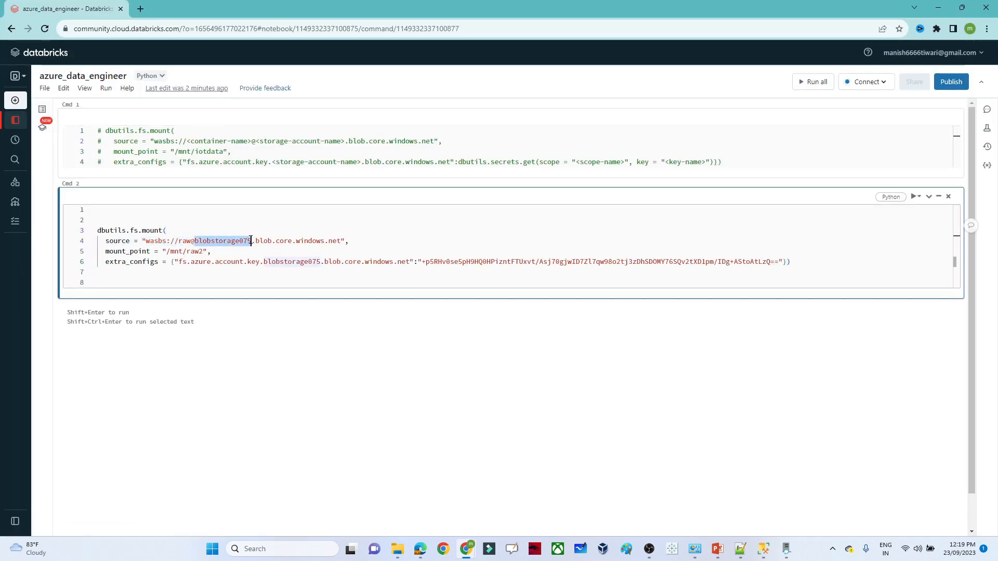
{"action": "key", "text": "ctrl+v"}
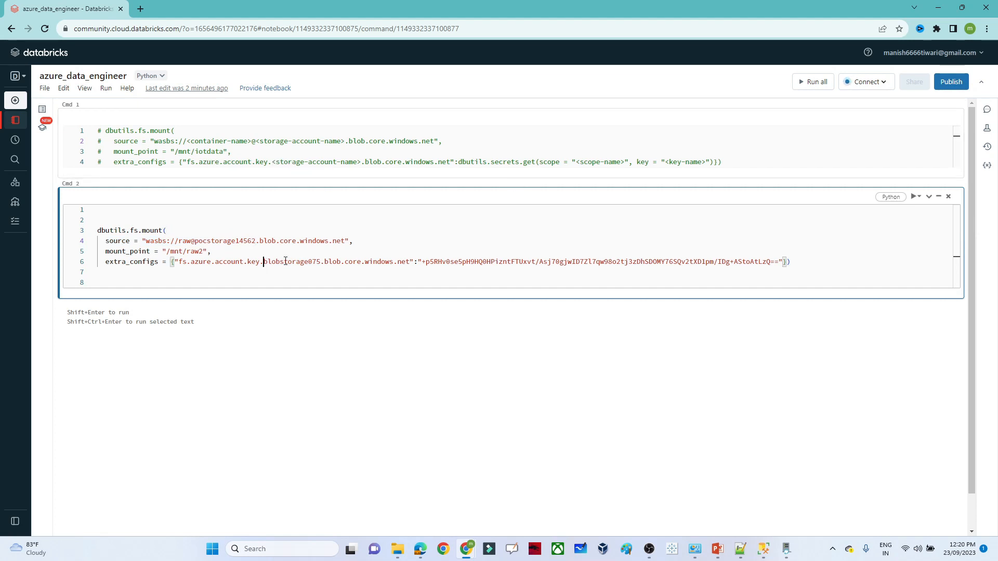
{"action": "left_click_drag", "start_coordinate": [264, 262], "coordinate": [320, 262]}
{"action": "key", "text": "ctrl+v"}
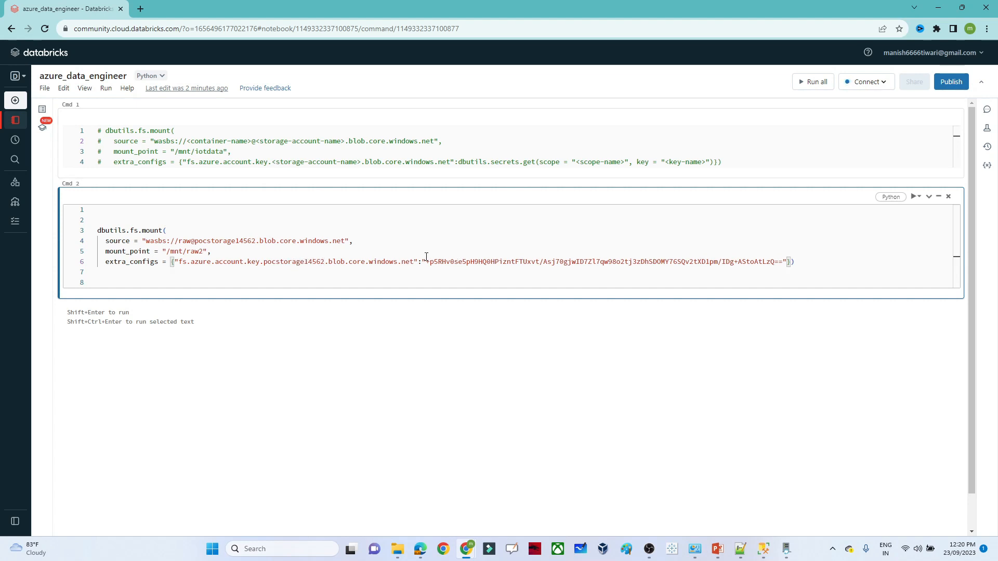
{"action": "left_click_drag", "start_coordinate": [426, 261], "coordinate": [784, 263]}
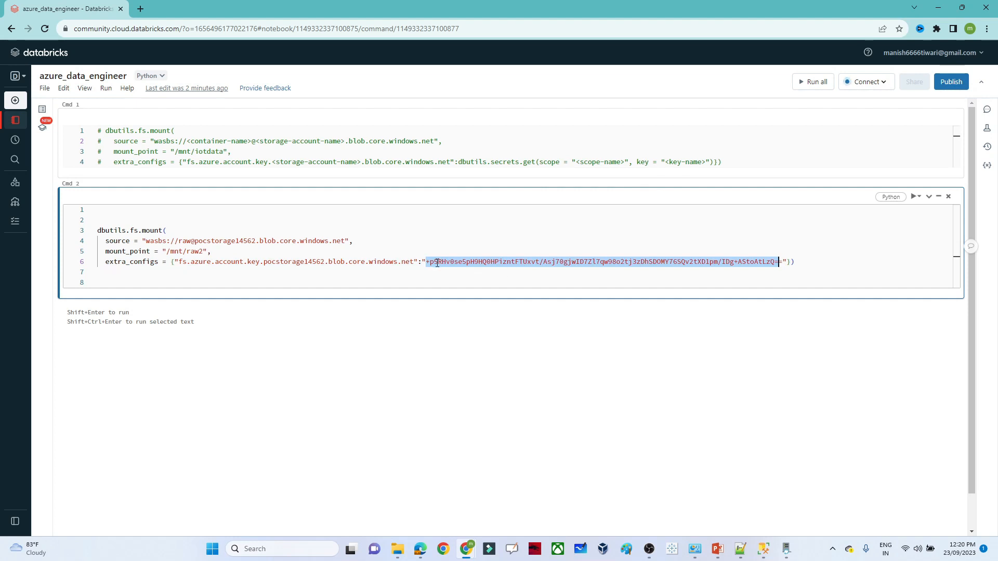
{"action": "key", "text": "alt+Tab"}
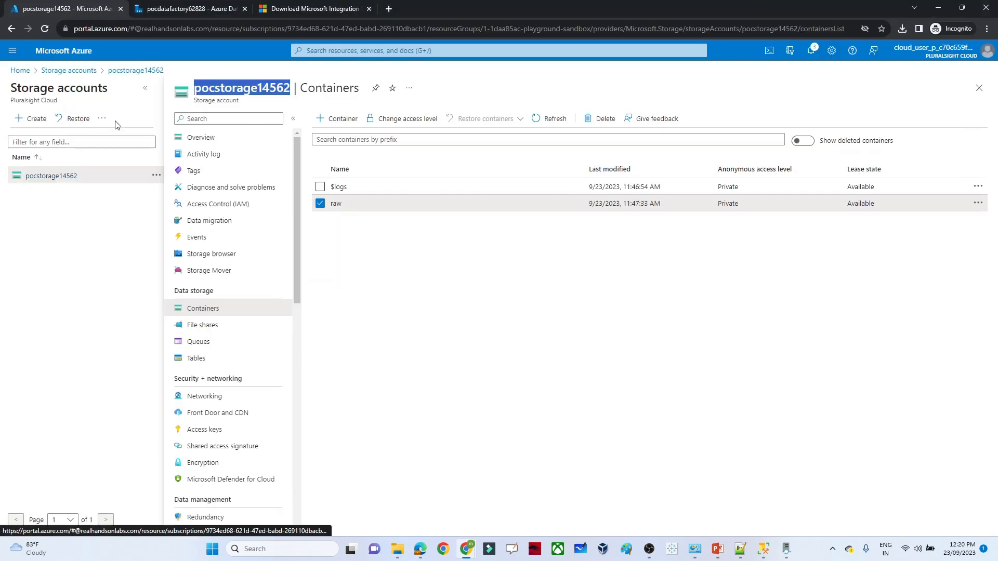
- Reveal and copy key1 from pocstorage14562's Access keys page, then return to Databricks
{"action": "left_click", "coordinate": [87, 72]}
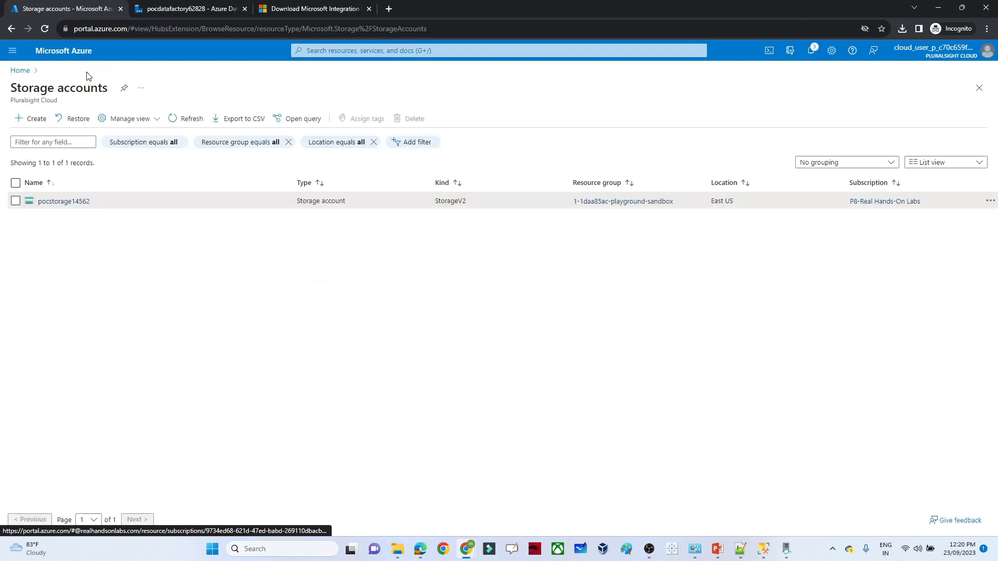
{"action": "left_click", "coordinate": [64, 202]}
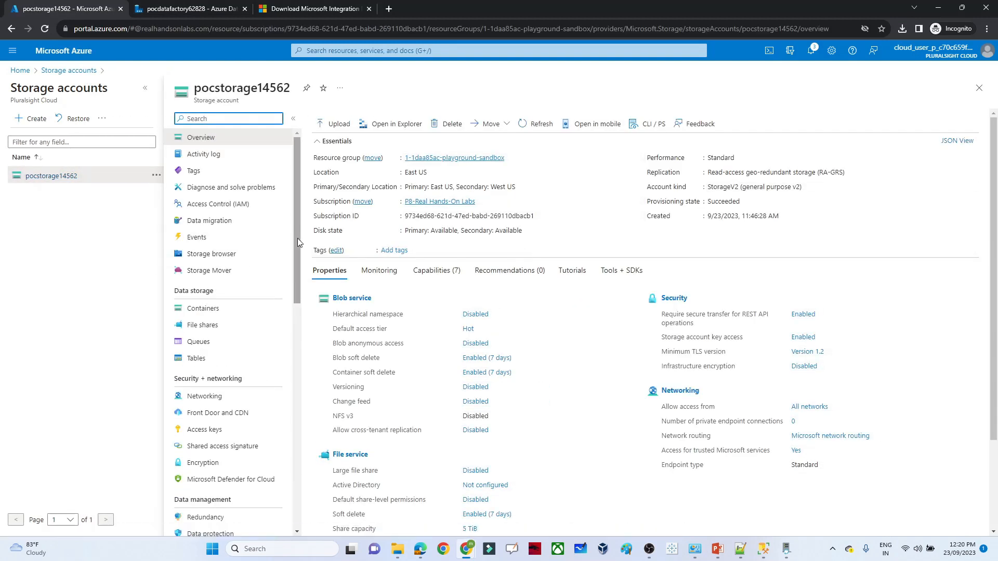
{"action": "left_click_drag", "start_coordinate": [297, 239], "coordinate": [297, 264]}
{"action": "left_click", "coordinate": [201, 365]}
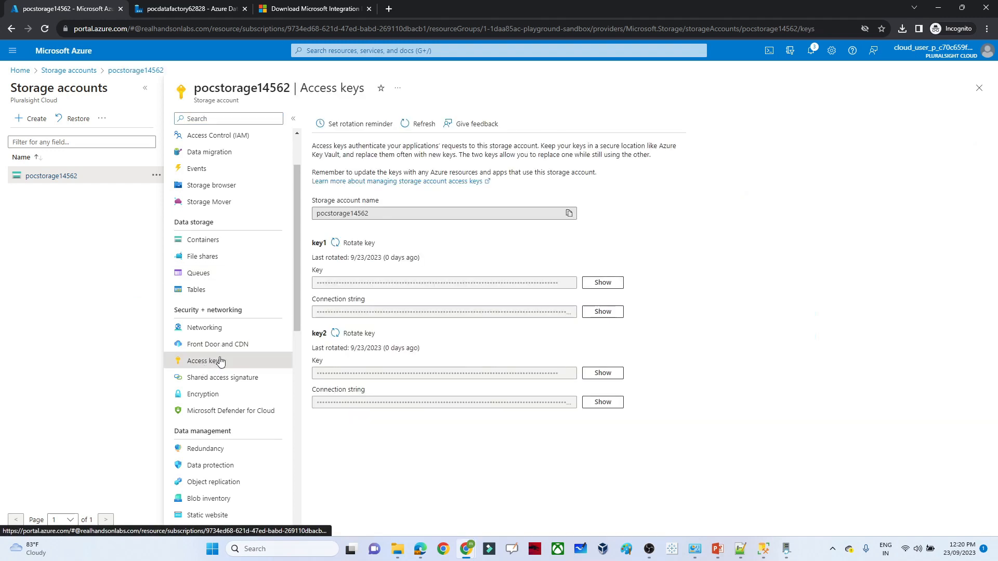
{"action": "left_click", "coordinate": [603, 284]}
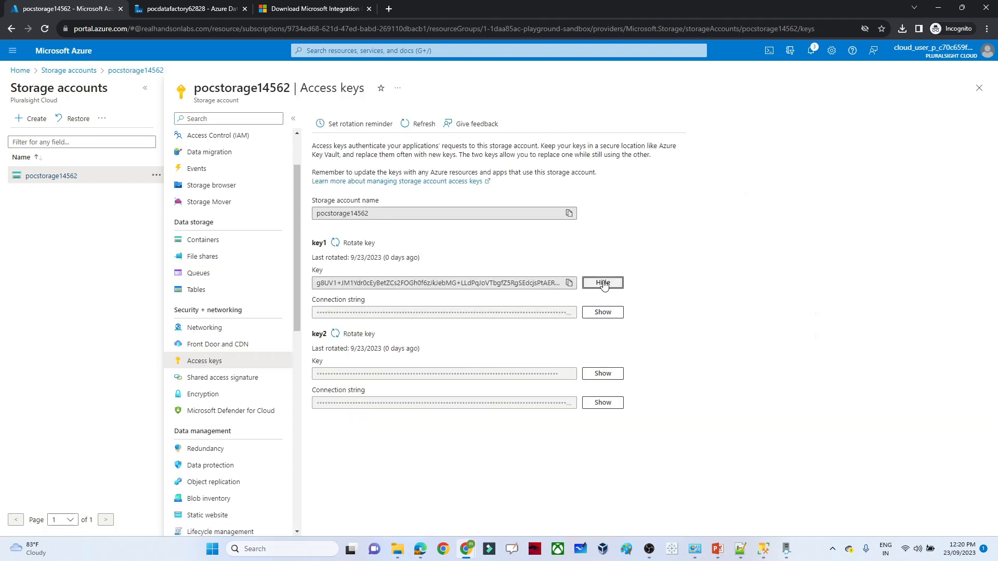
{"action": "left_click", "coordinate": [570, 283]}
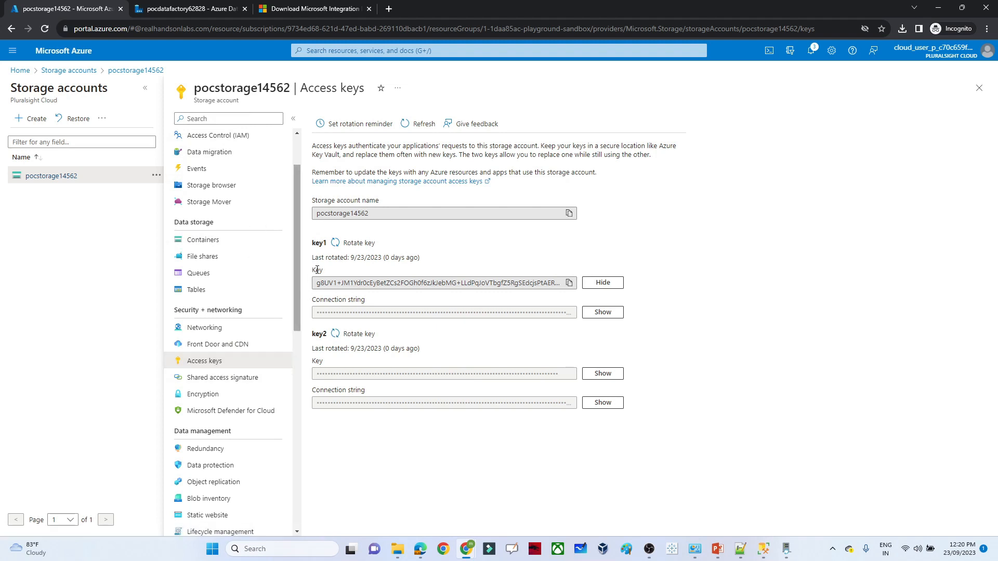
{"action": "key", "text": "alt+Tab"}
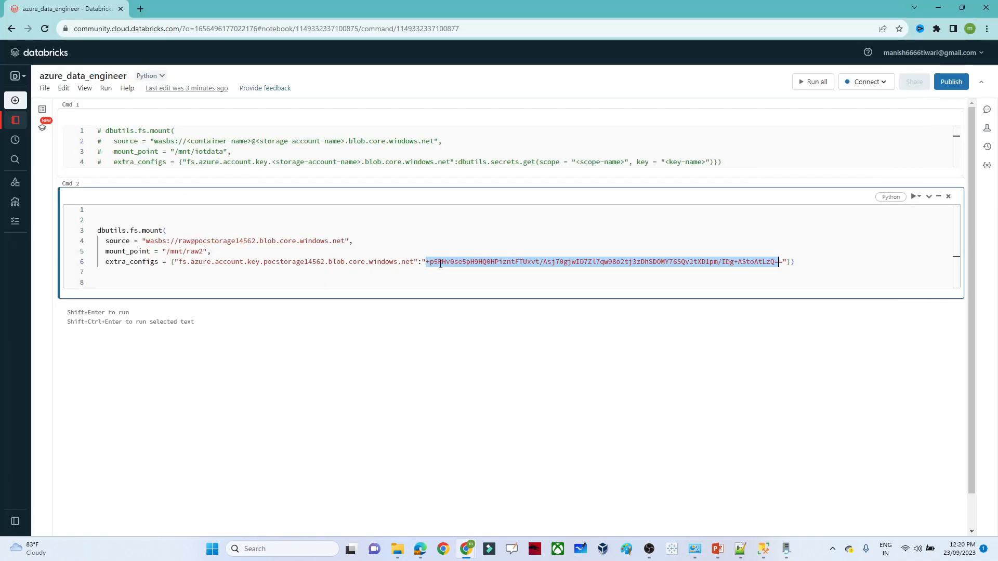
- Paste the copied key1 over the old access key in the mount cell and run it
{"action": "left_click", "coordinate": [782, 261]}
{"action": "key", "text": "shift+Up"}
{"action": "left_click_drag", "start_coordinate": [782, 261], "coordinate": [425, 263]}
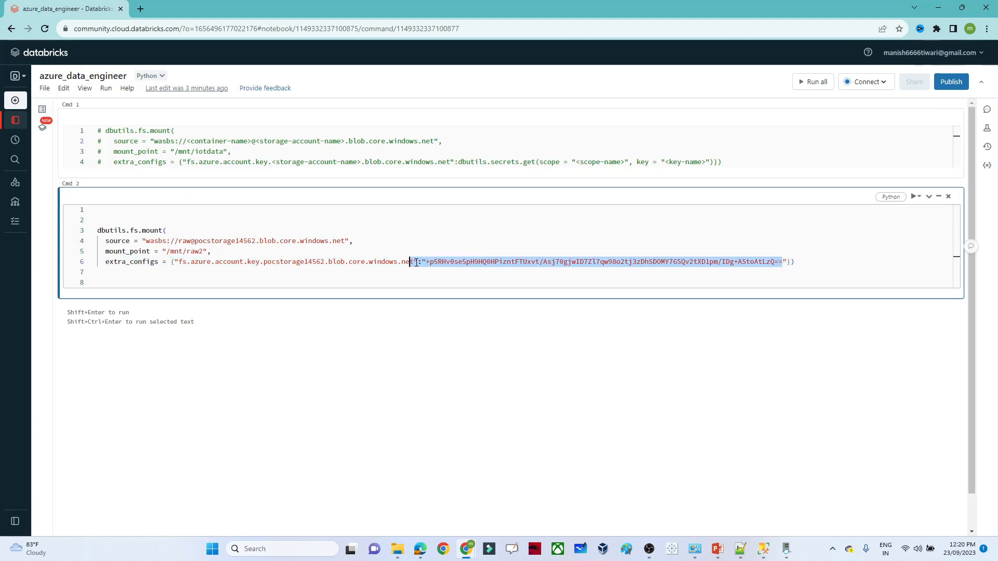
{"action": "key", "text": "ctrl+v"}
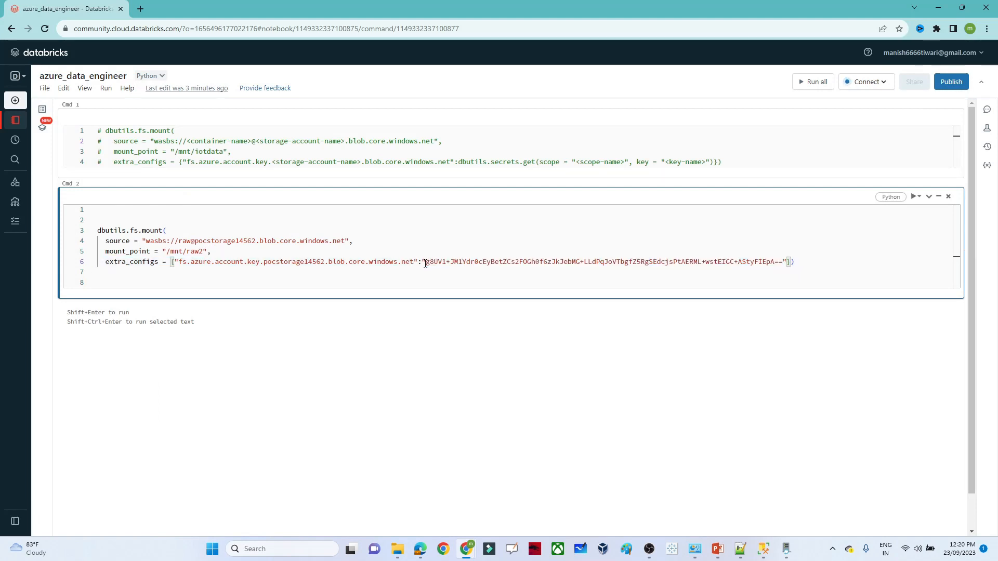
{"action": "key", "text": "shift+Return"}
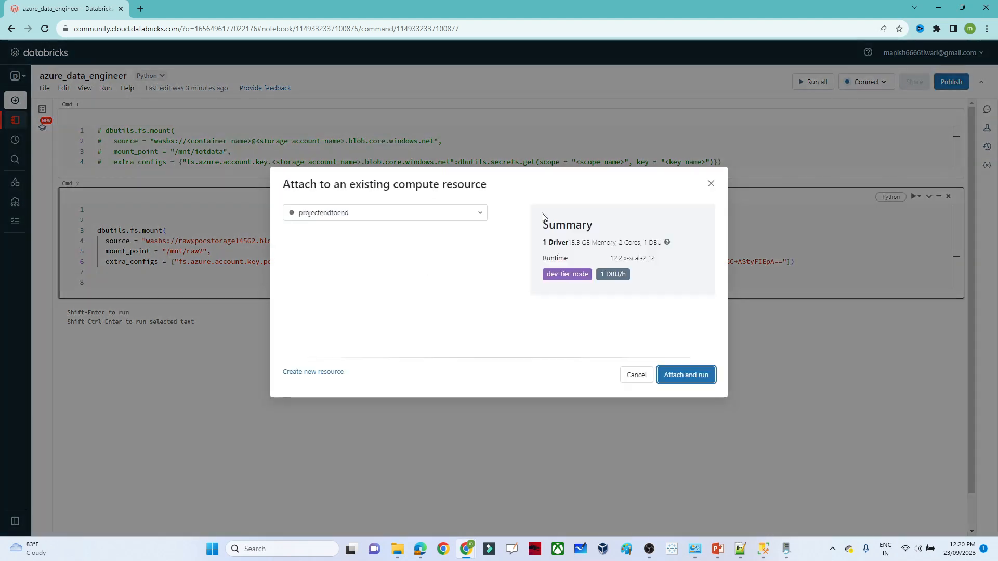
- Attach the notebook to the projectendtoend cluster
{"action": "left_click", "coordinate": [711, 184]}
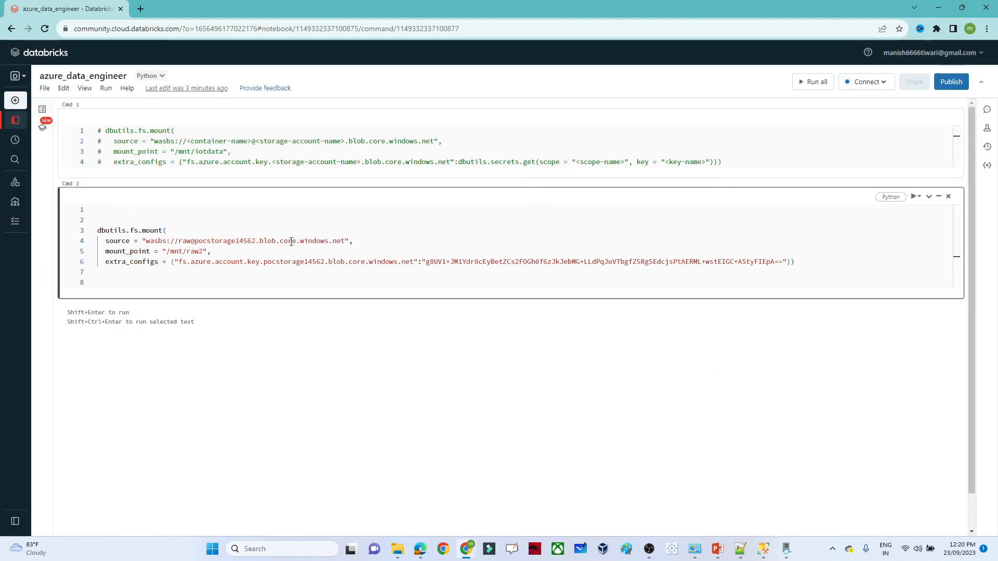
{"action": "left_click", "coordinate": [882, 85]}
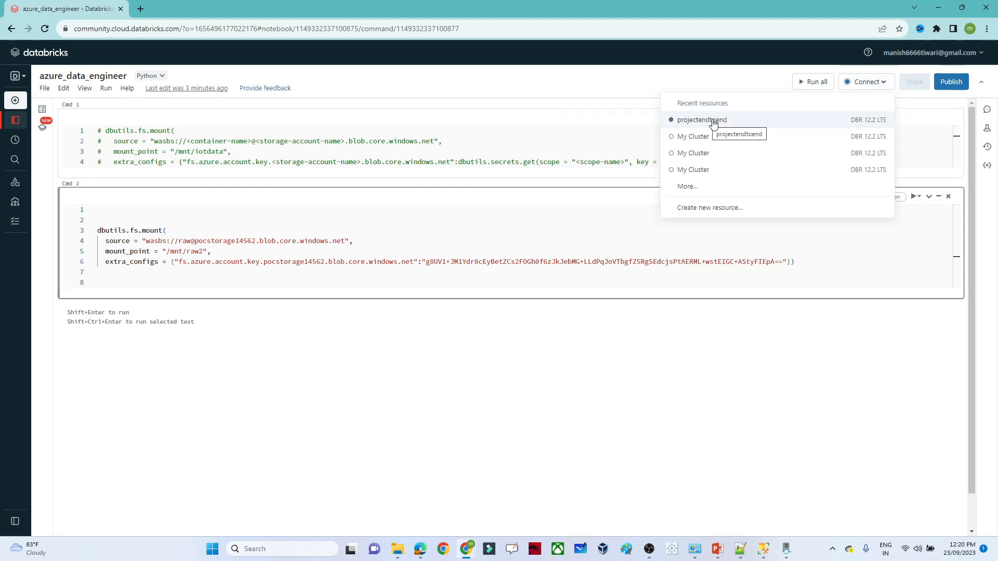
{"action": "left_click", "coordinate": [425, 261]}
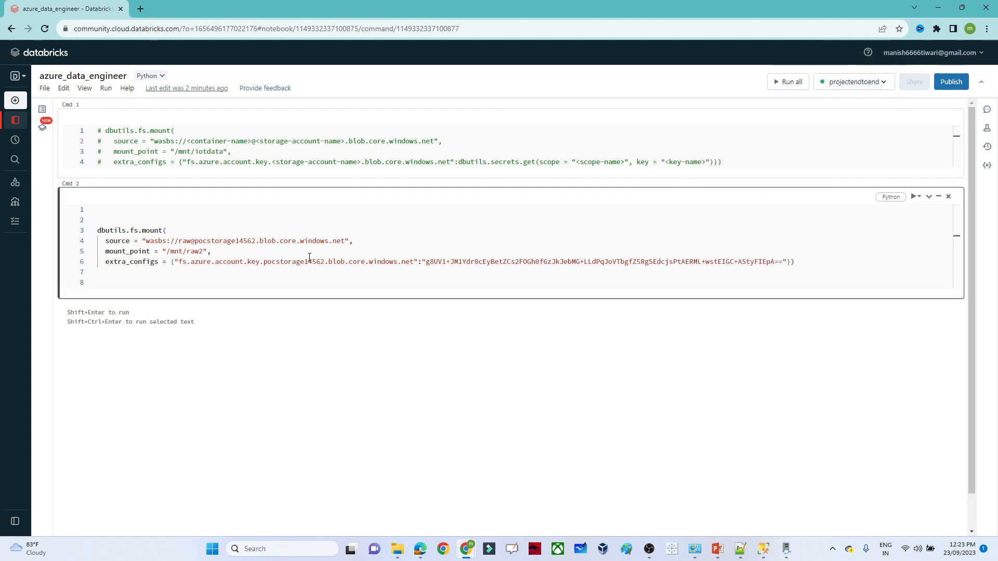
- Run the mount cell, retrying with /mnt/raw and then /mnt/raw3 until it returns True
{"action": "left_click", "coordinate": [309, 262]}
{"action": "key", "text": "shift+Return"}
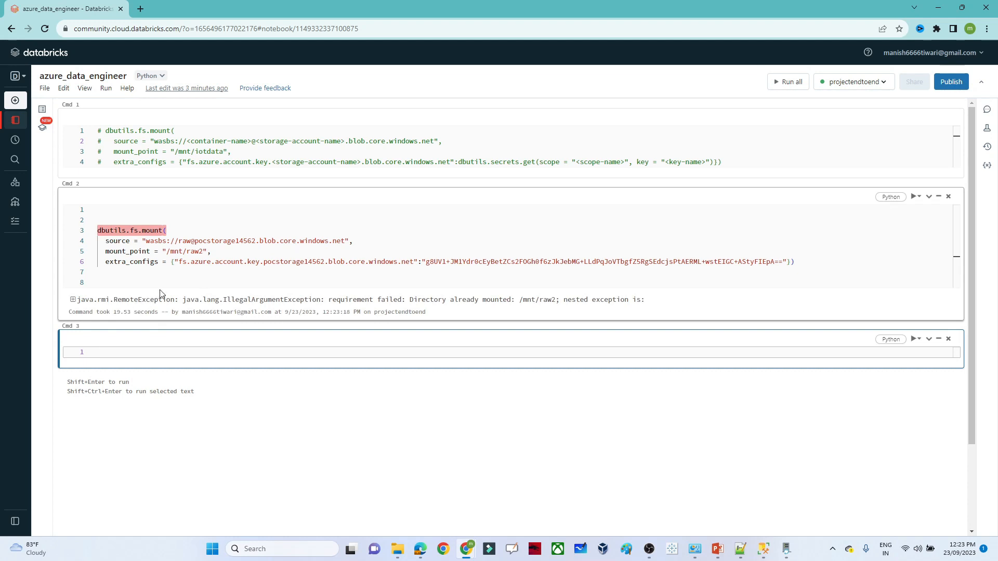
{"action": "left_click", "coordinate": [202, 252]}
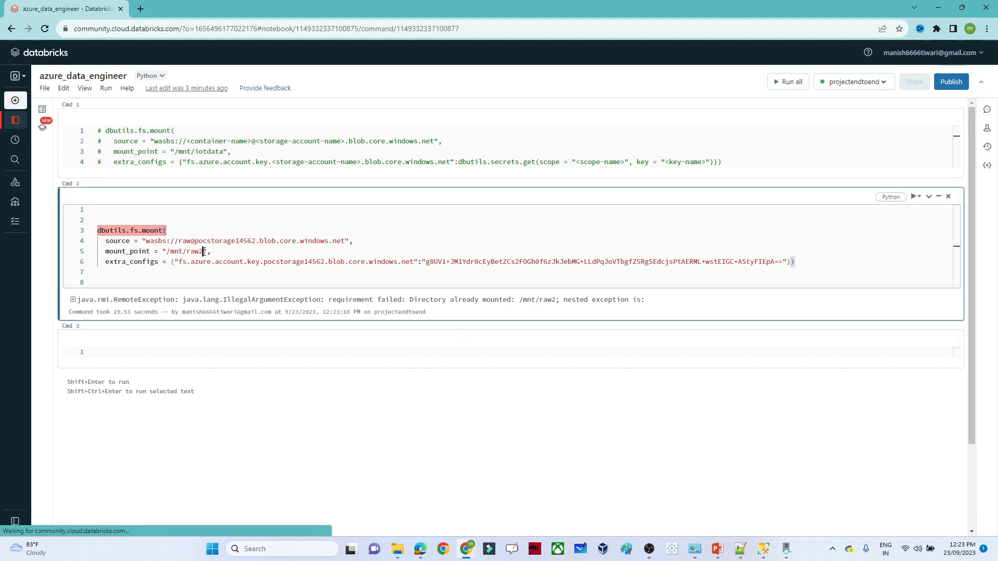
{"action": "key", "text": "BackSpace"}
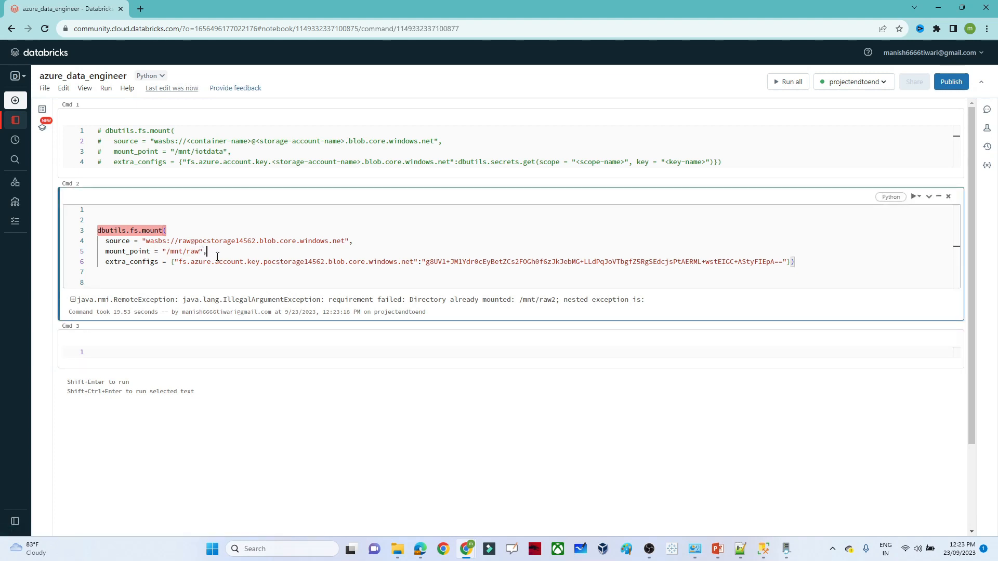
{"action": "key", "text": "shift+Return"}
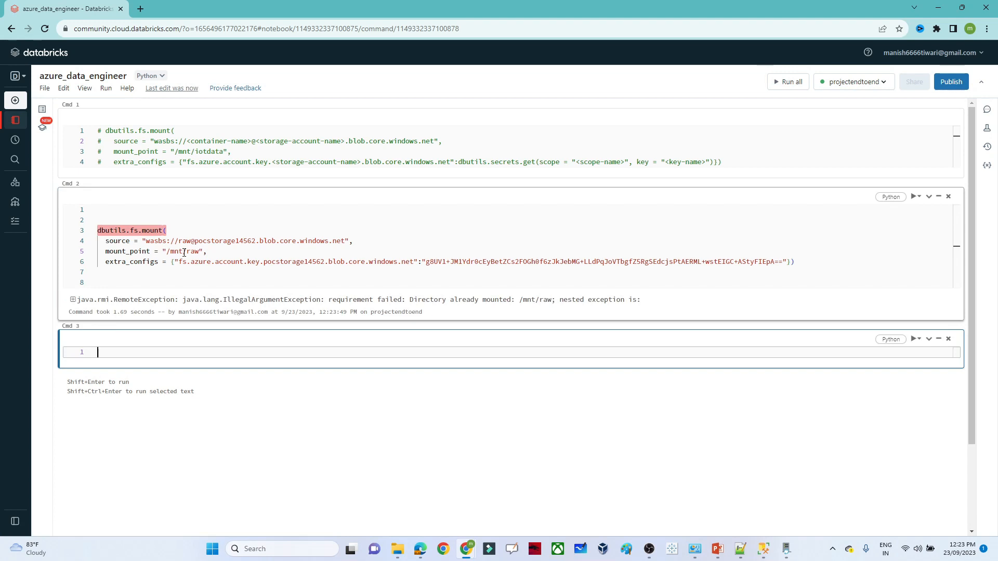
{"action": "left_click", "coordinate": [202, 252]}
{"action": "type", "text": "3"}
{"action": "key", "text": "shift+Return"}
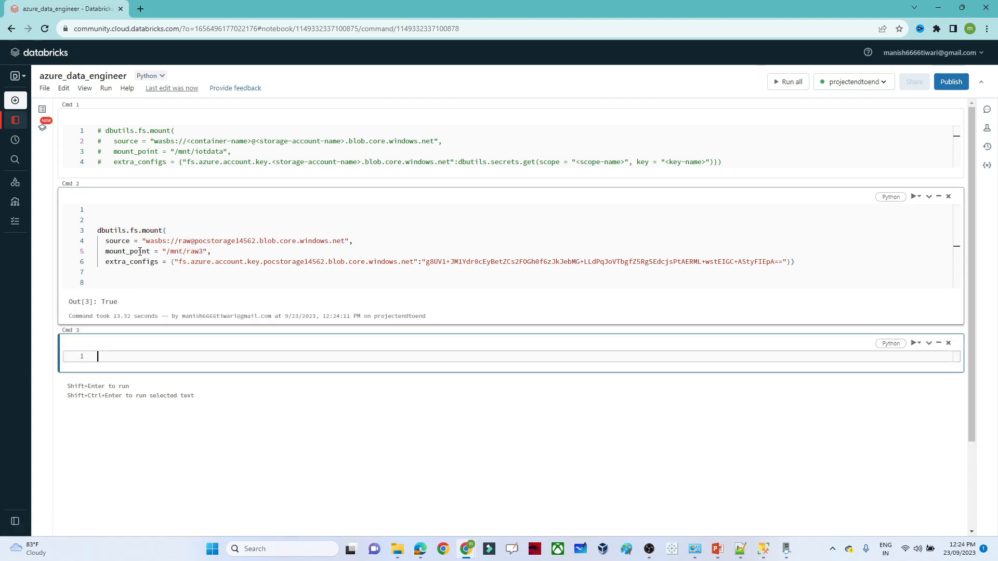
- Highlight the mount_point /mnt/raw3, the pocstorage14562 account and the raw container in the mount code
{"action": "double_click", "coordinate": [141, 251]}
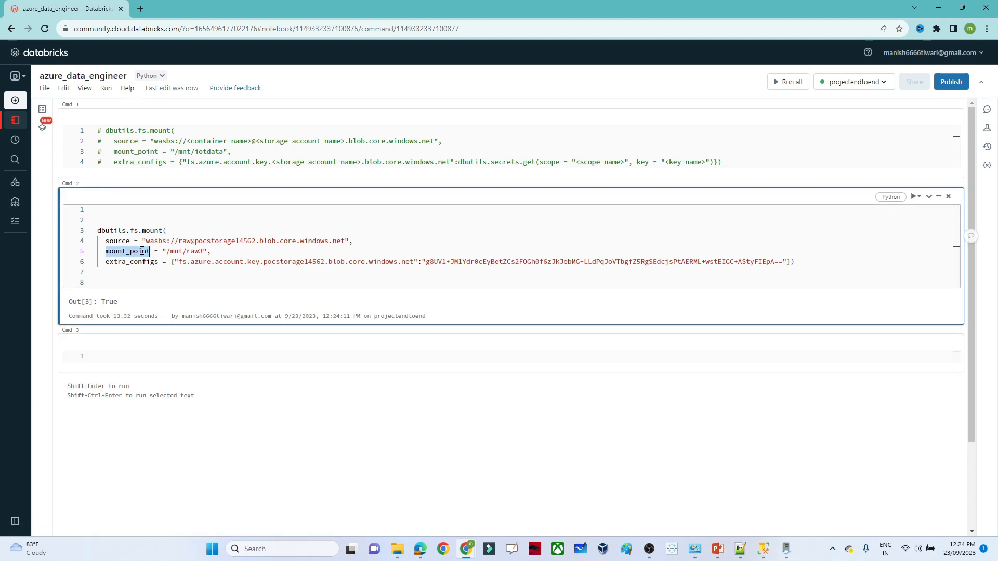
{"action": "double_click", "coordinate": [195, 253]}
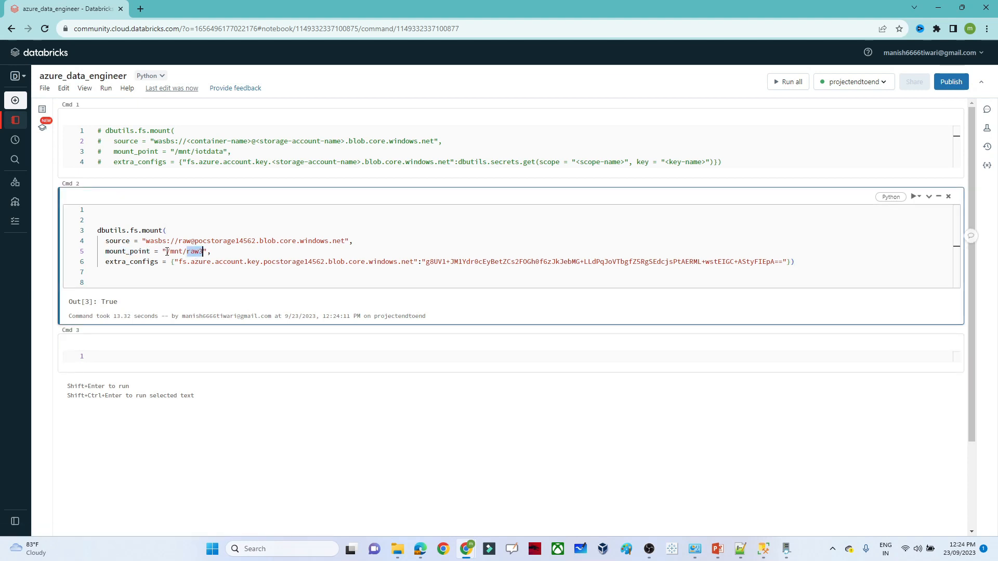
{"action": "left_click_drag", "start_coordinate": [167, 251], "coordinate": [203, 253]}
{"action": "double_click", "coordinate": [203, 241]}
{"action": "double_click", "coordinate": [184, 242]}
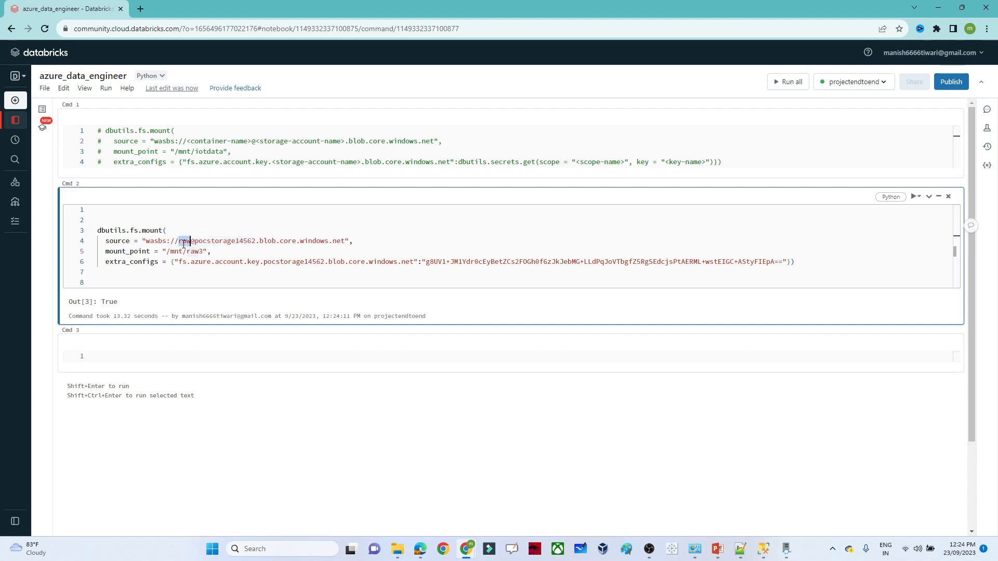
- Run dbutils.fs.ls("/mnt/raw3/") in the third cell, listing dbo.pizza_sales.txt
{"action": "left_click", "coordinate": [133, 356]}
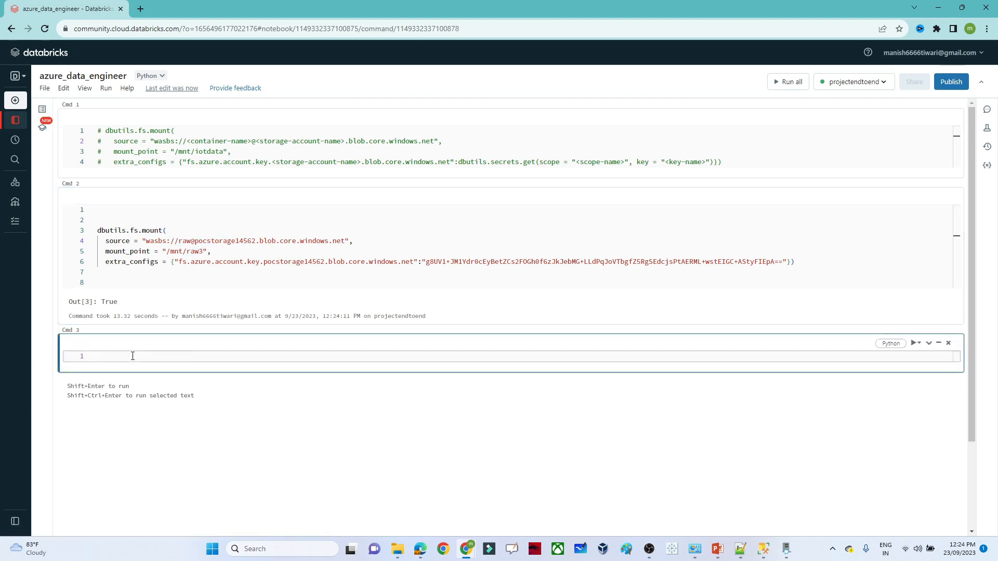
{"action": "type", "text": "dbut"}
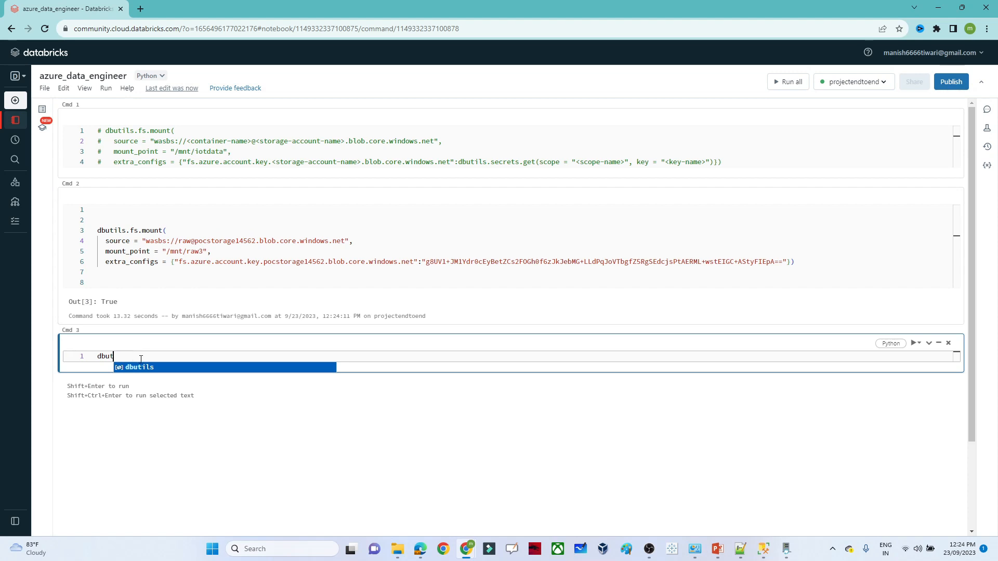
{"action": "left_click", "coordinate": [145, 369]}
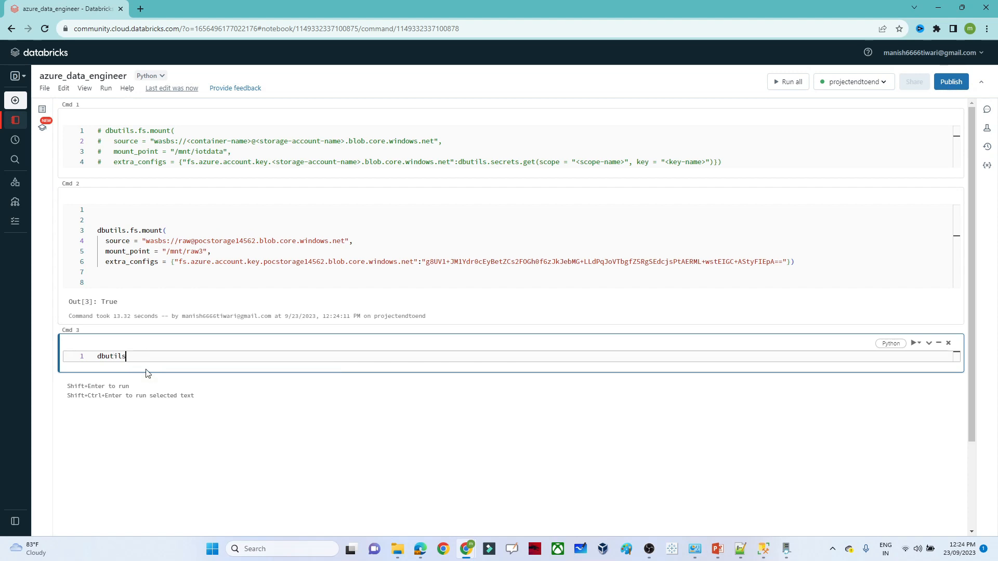
{"action": "type", "text": ".fs.ls"}
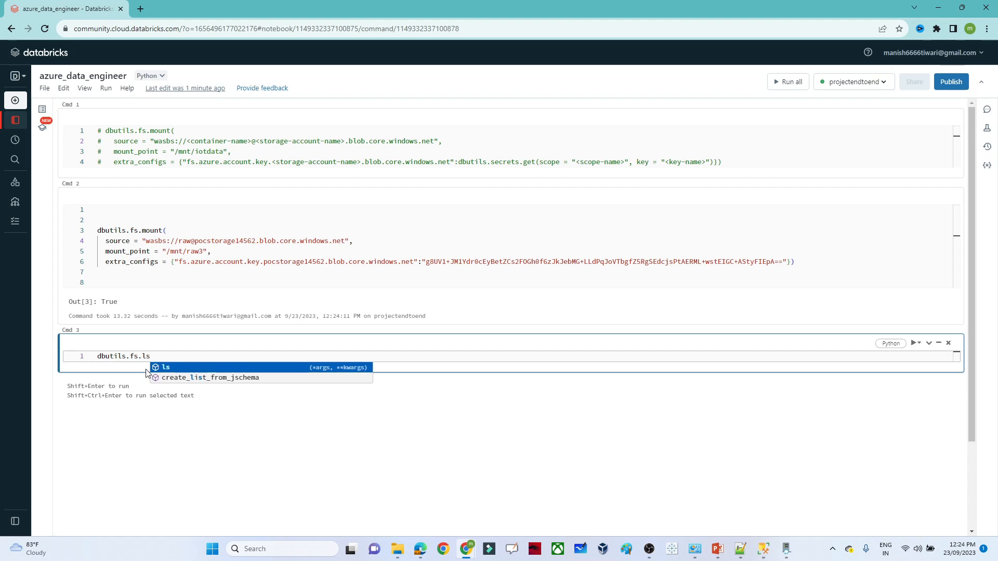
{"action": "type", "text": "(\""}
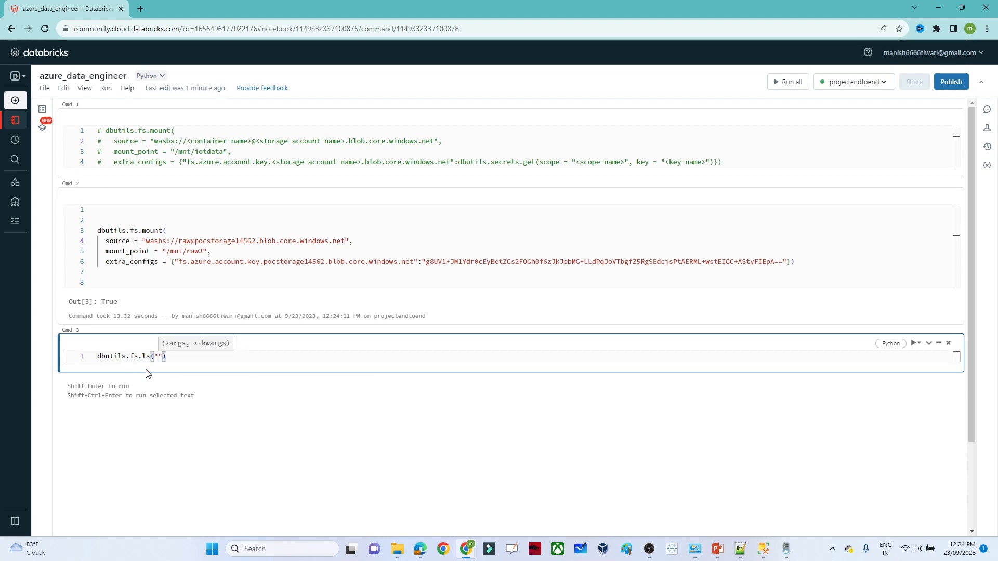
{"action": "left_click", "coordinate": [207, 251]}
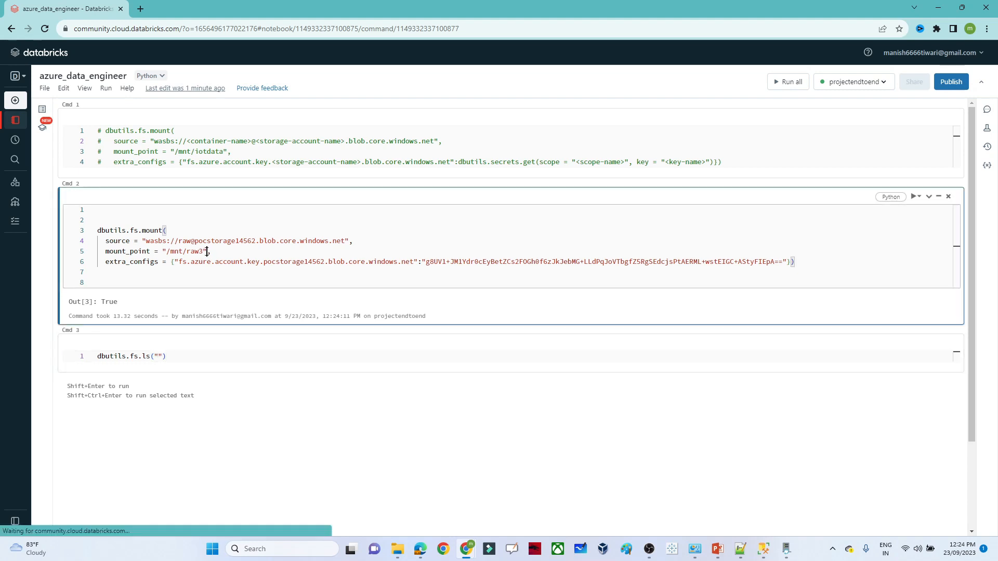
{"action": "left_click_drag", "start_coordinate": [203, 252], "coordinate": [168, 252]}
{"action": "key", "text": "ctrl+c"}
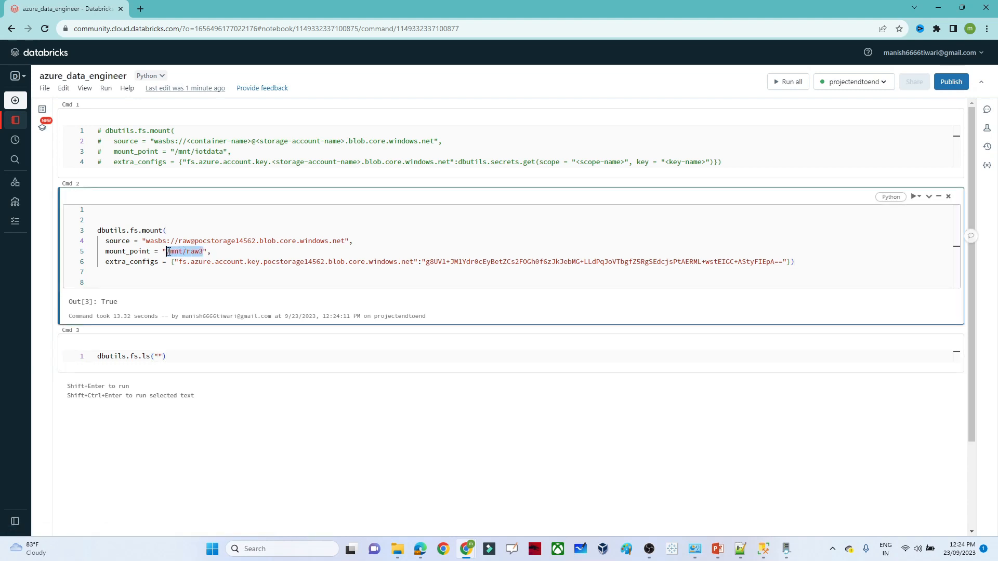
{"action": "left_click", "coordinate": [159, 356]}
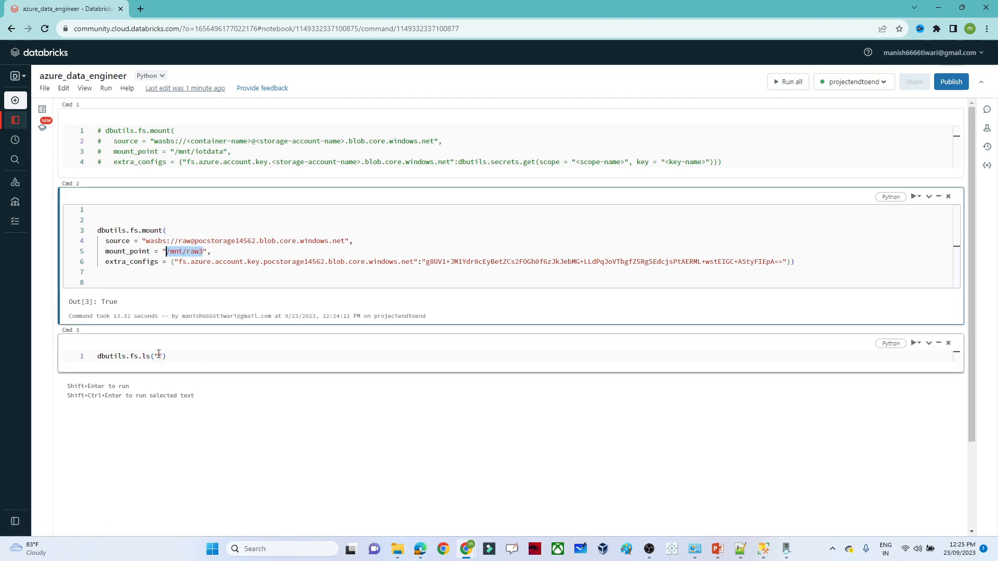
{"action": "key", "text": "ctrl+v"}
{"action": "type", "text": "/"}
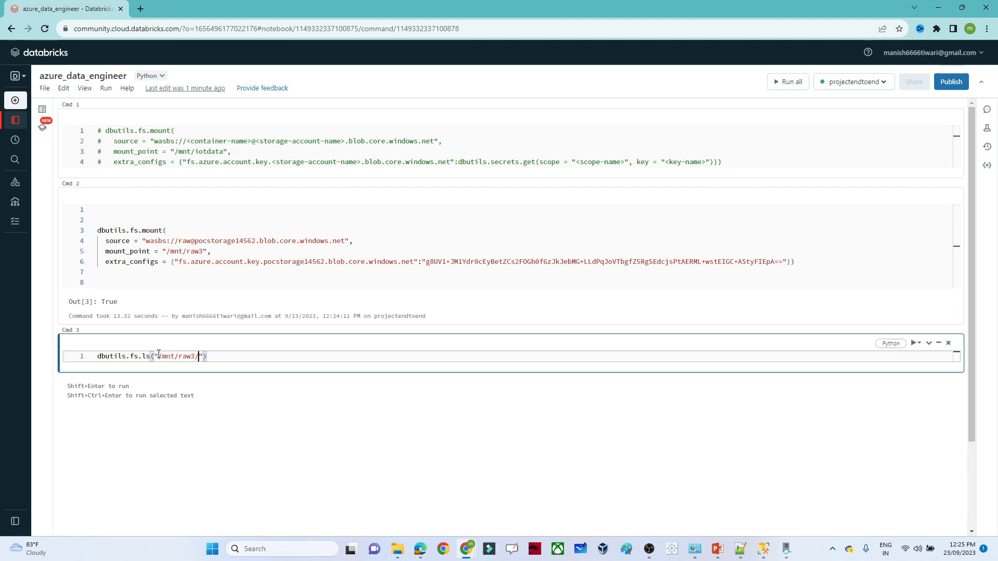
{"action": "key", "text": "shift+Return"}
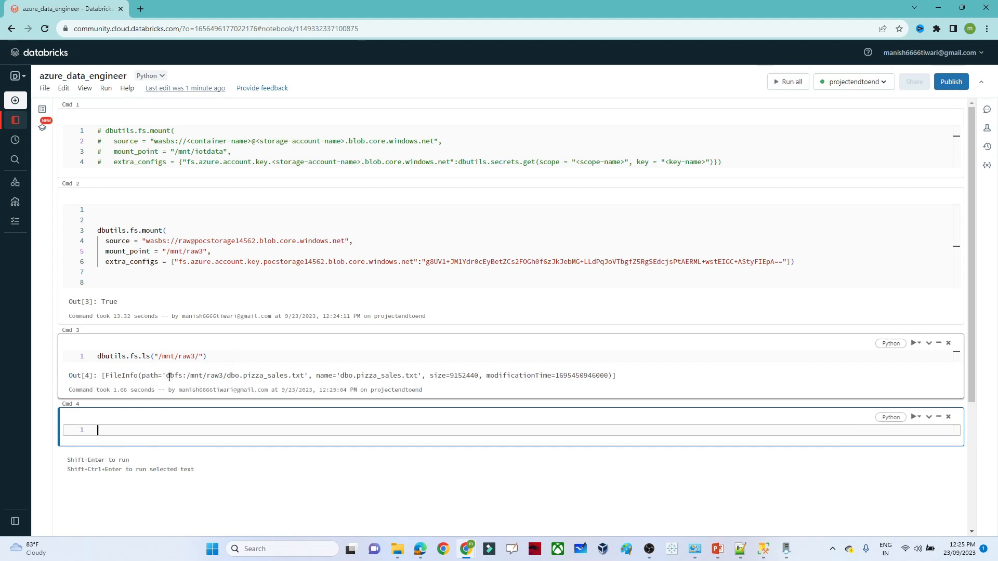
{"action": "left_click_drag", "start_coordinate": [167, 376], "coordinate": [302, 375]}
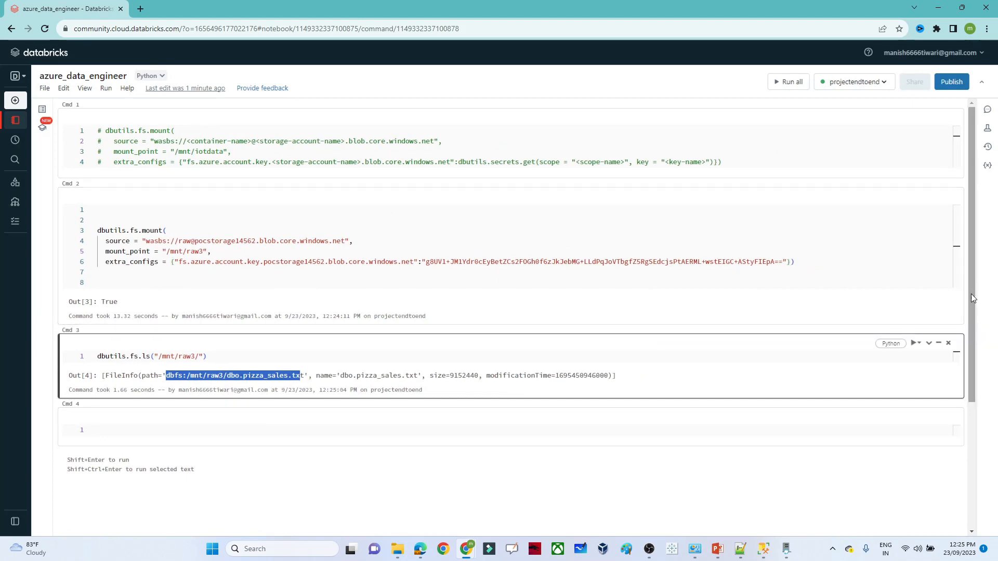
- Walk through the mount cell's source, mount_point, extra_configs and access key, plus the ls command
{"action": "left_click_drag", "start_coordinate": [972, 298], "coordinate": [972, 349]}
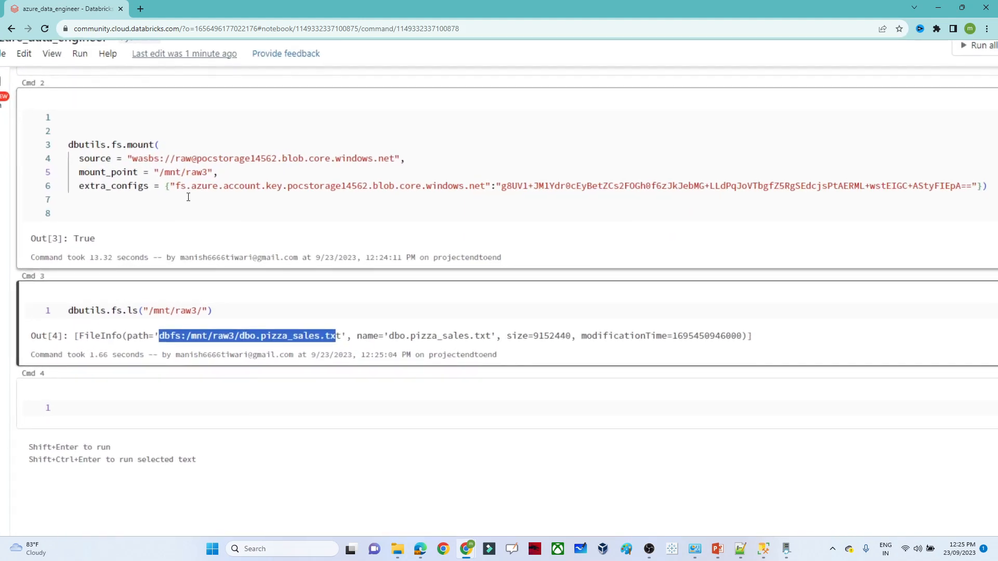
{"action": "left_click", "coordinate": [188, 159]}
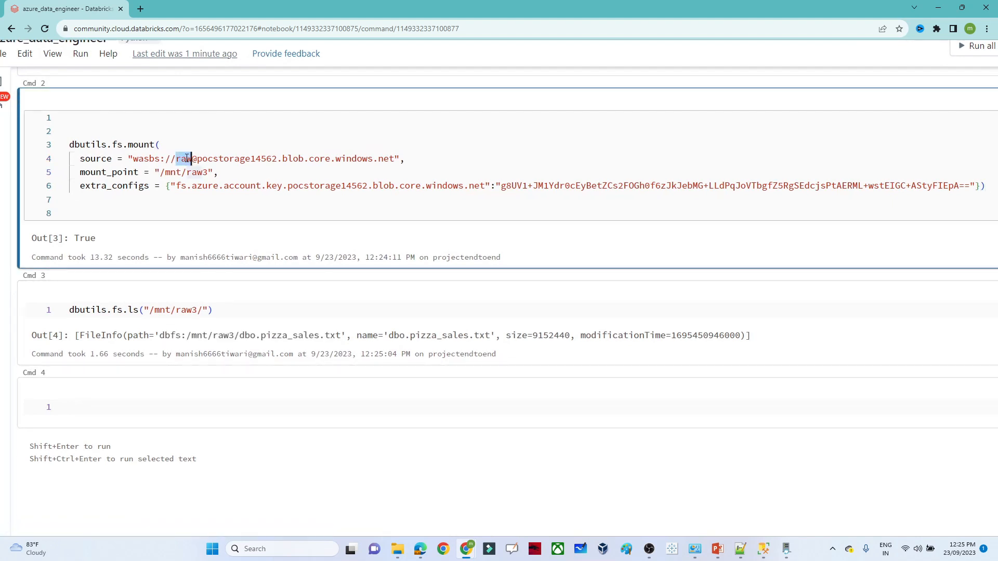
{"action": "left_click", "coordinate": [218, 160]}
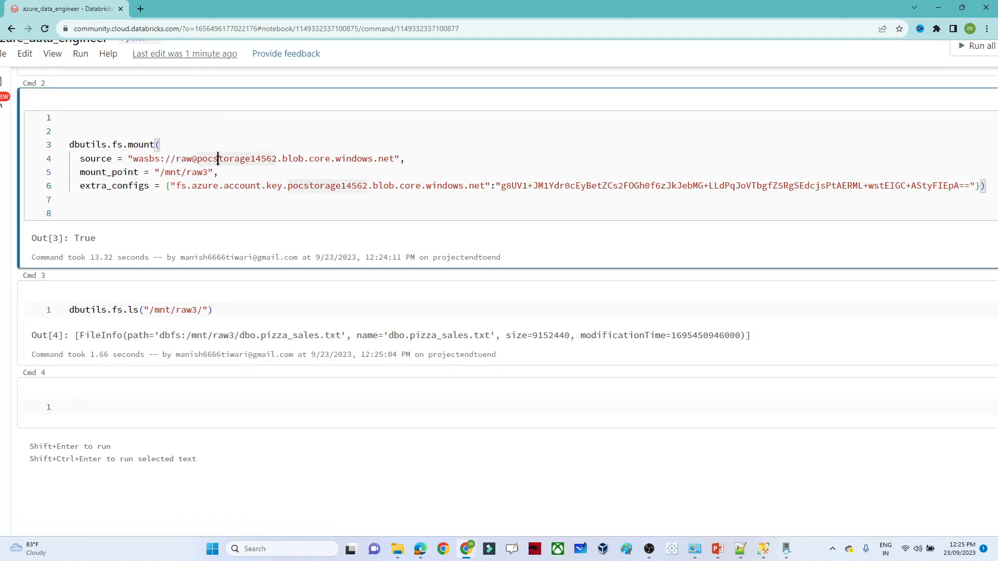
{"action": "double_click", "coordinate": [120, 172]}
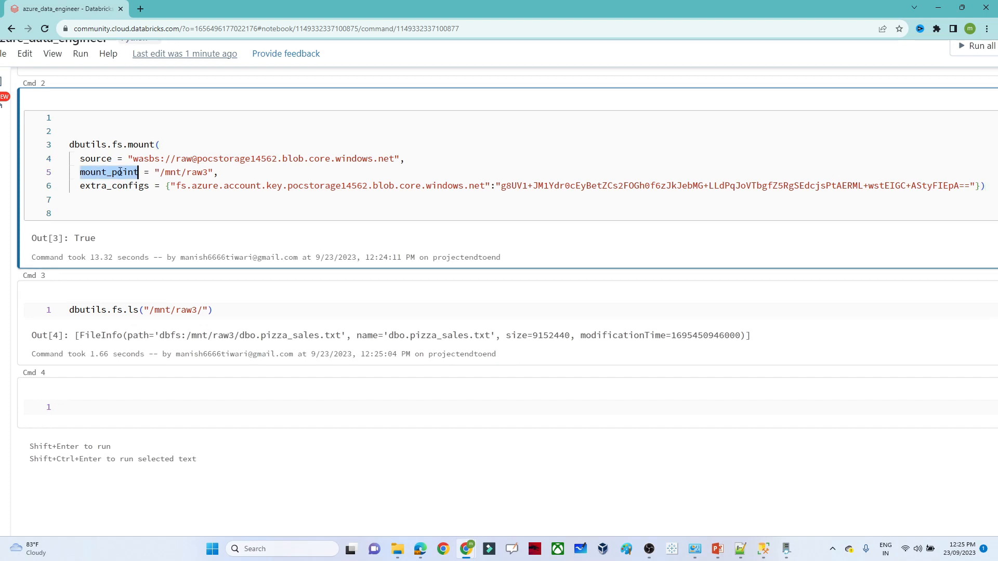
{"action": "left_click_drag", "start_coordinate": [208, 172], "coordinate": [161, 174]}
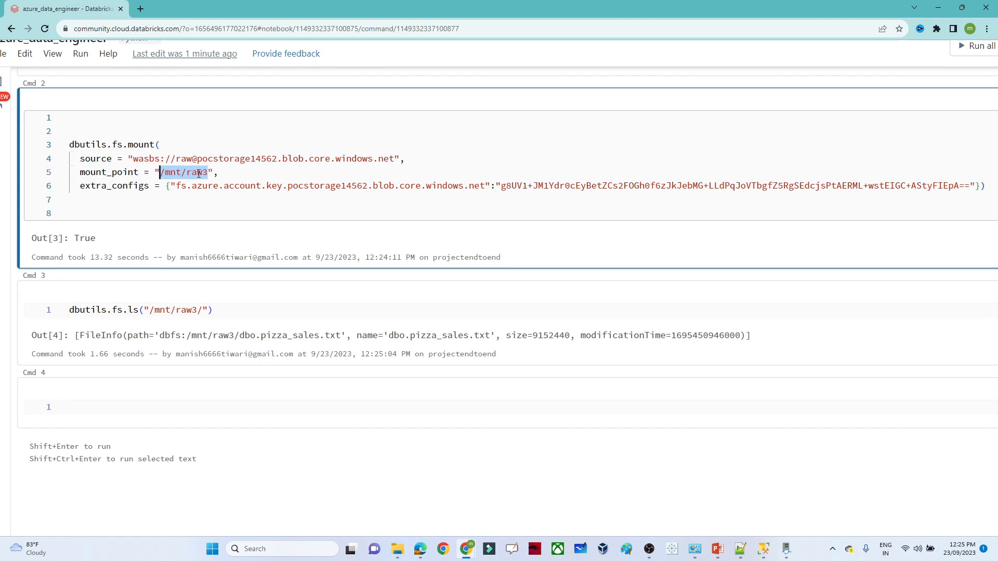
{"action": "double_click", "coordinate": [123, 188]}
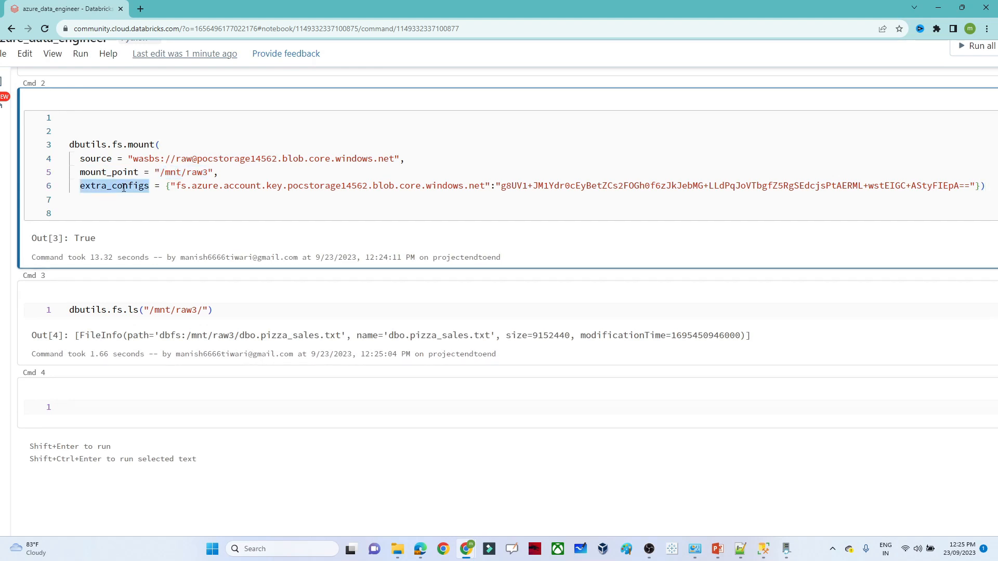
{"action": "double_click", "coordinate": [305, 185]}
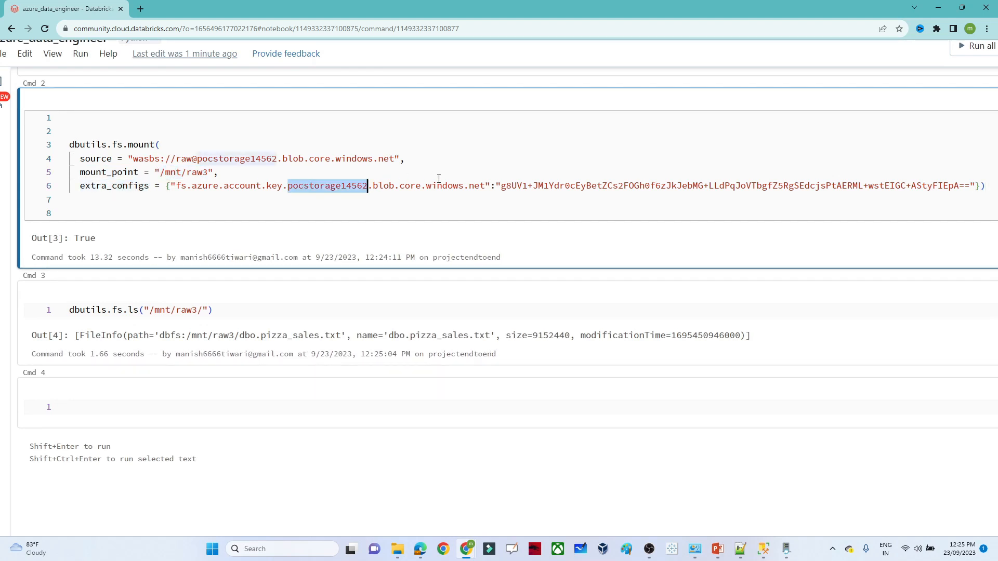
{"action": "left_click_drag", "start_coordinate": [500, 187], "coordinate": [692, 190]}
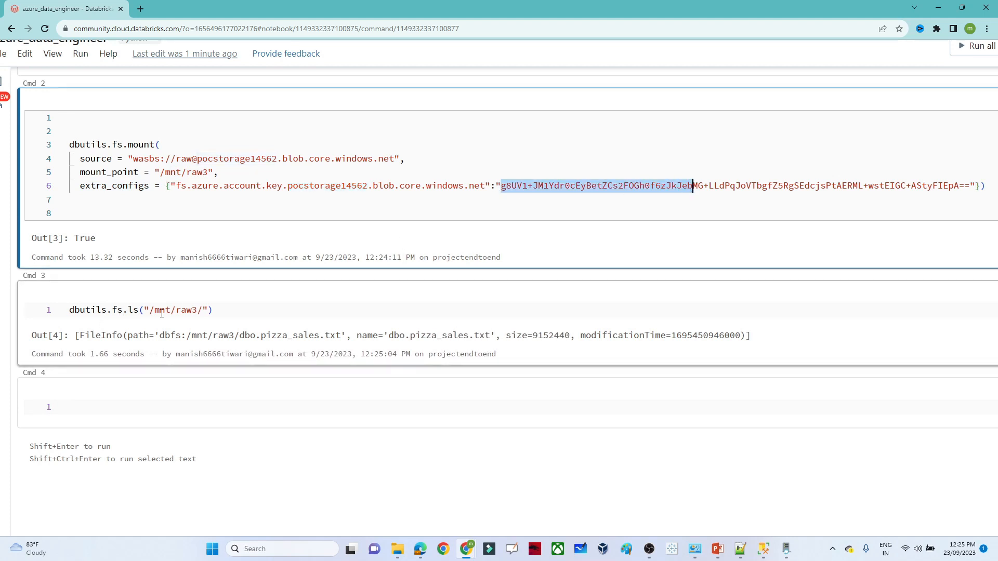
{"action": "left_click_drag", "start_coordinate": [237, 309], "coordinate": [68, 310]}
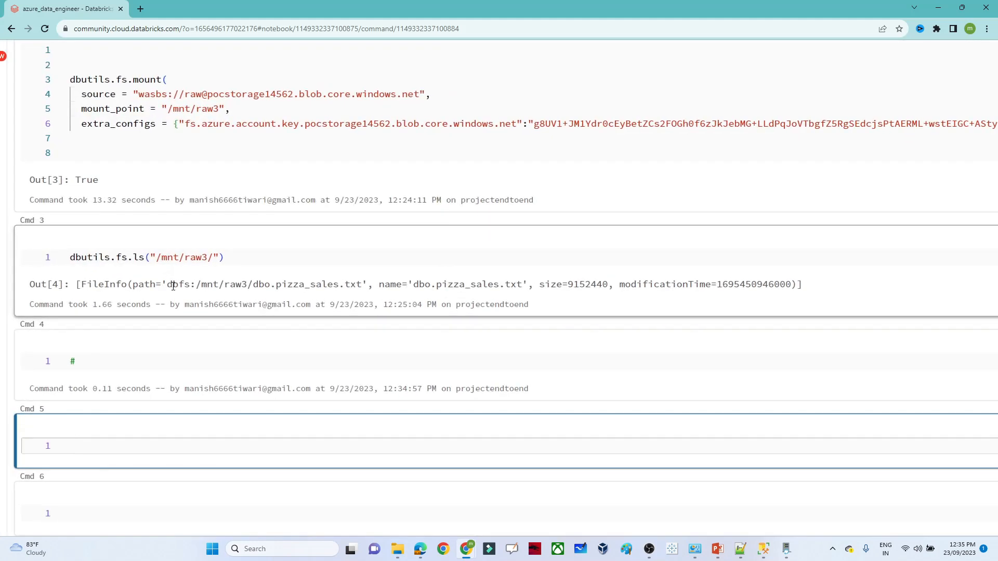
- Write df = spark.read.format("csv").options(header='True', inferSchema='True') in the fourth cell
{"action": "left_click_drag", "start_coordinate": [173, 285], "coordinate": [333, 286]}
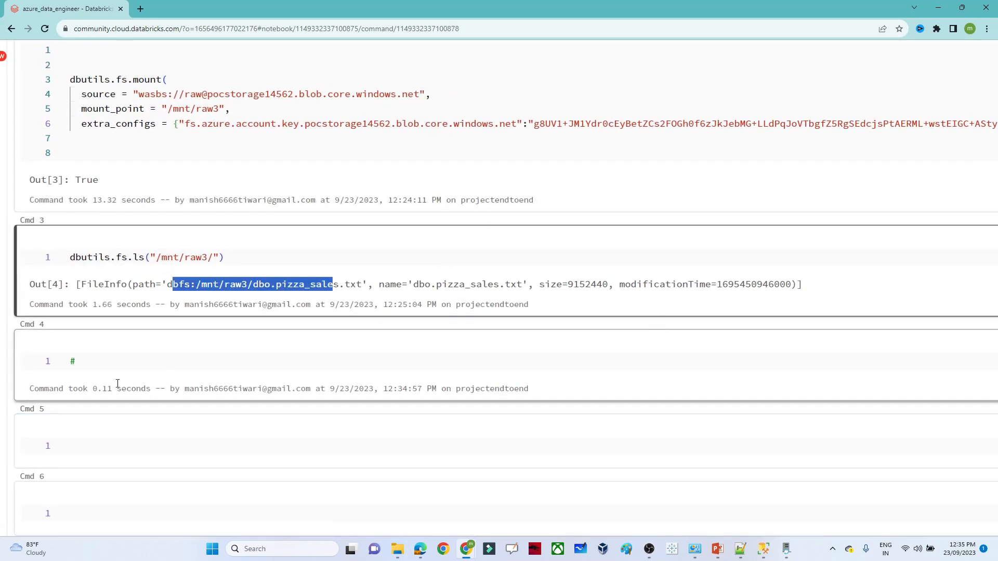
{"action": "left_click", "coordinate": [106, 368]}
{"action": "key", "text": "BackSpace"}
{"action": "type", "text": "d"}
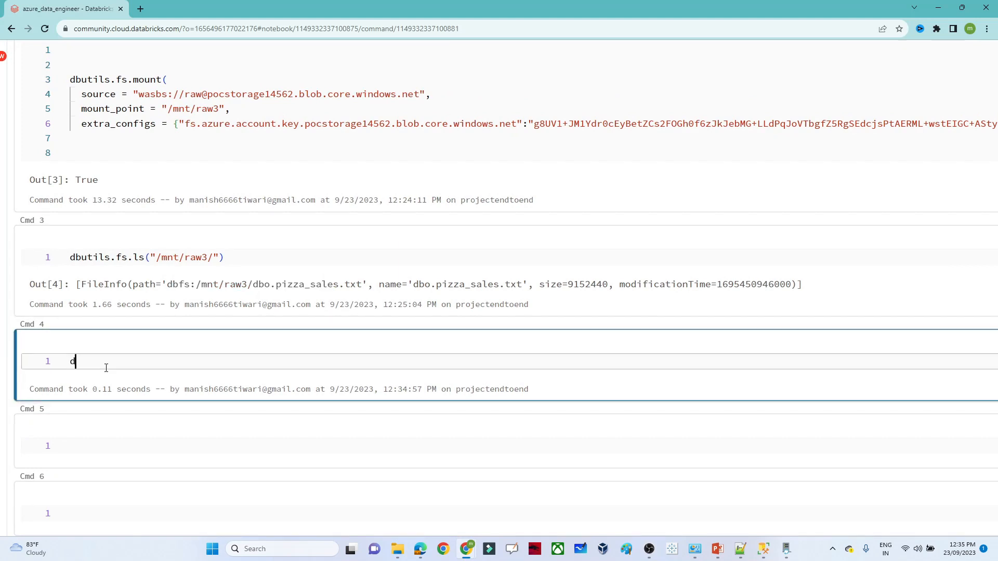
{"action": "type", "text": "f = spark.read"}
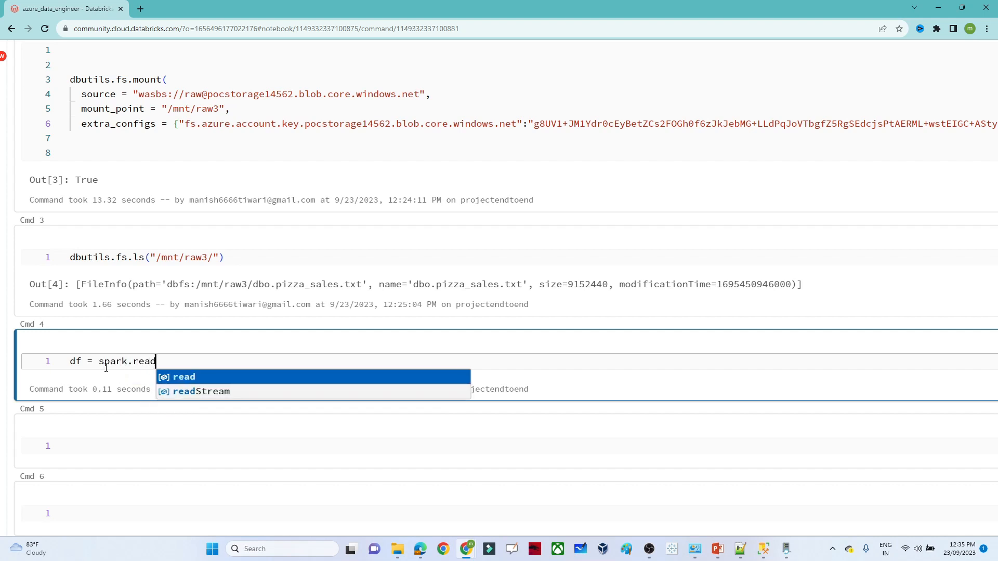
{"action": "type", "text": ".for"}
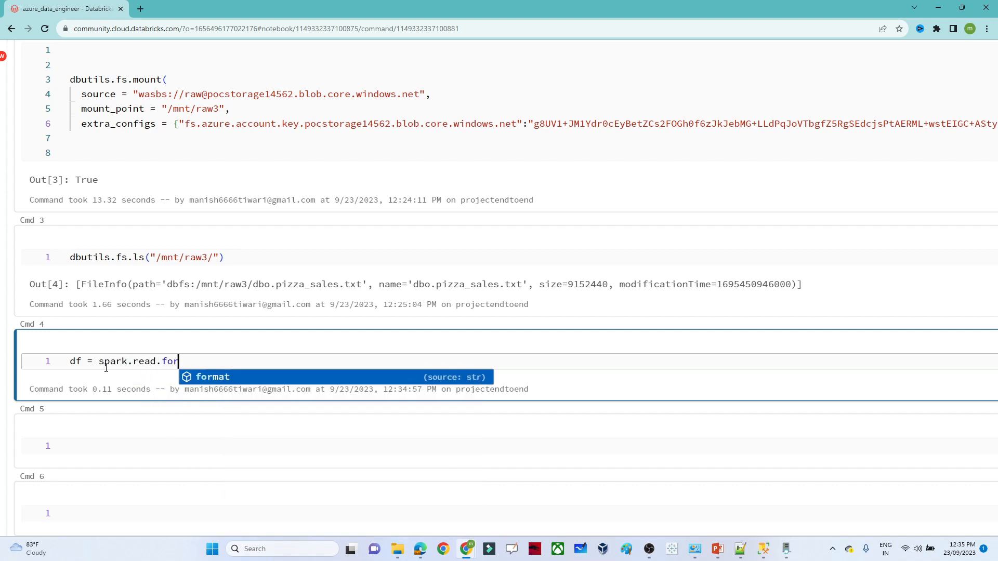
{"action": "type", "text": "mat(\""}
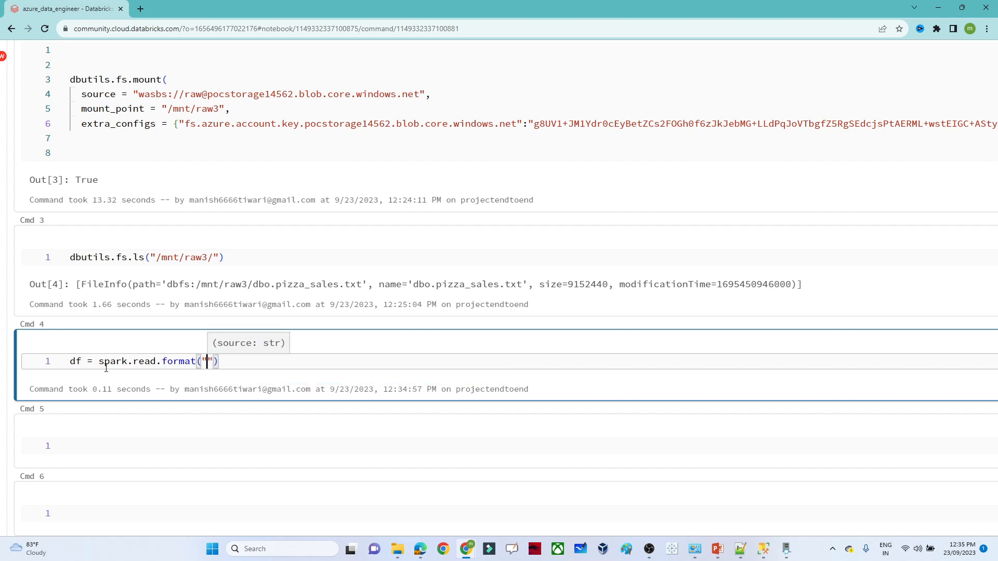
{"action": "type", "text": "csv"}
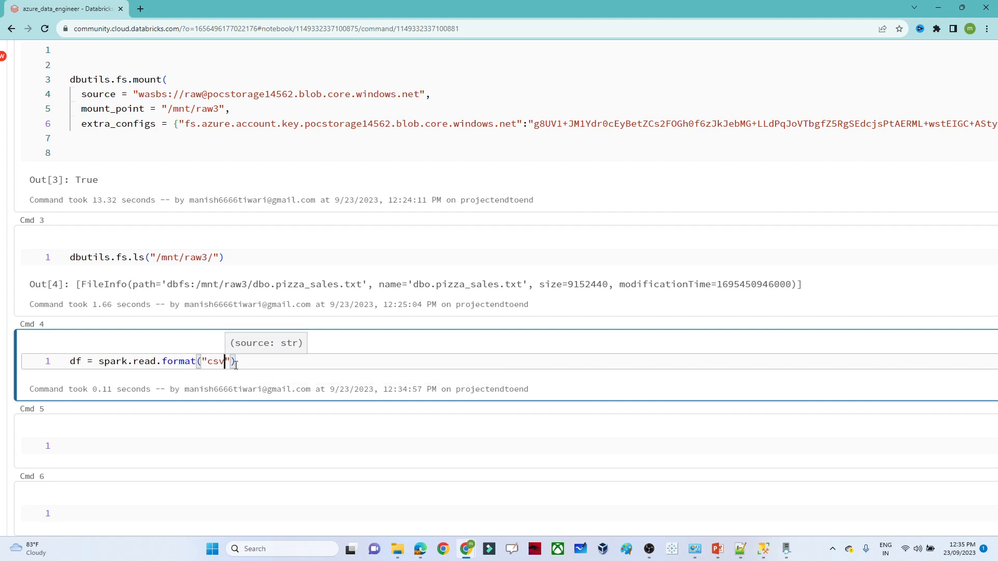
{"action": "left_click", "coordinate": [247, 365]}
{"action": "type", "text": ".op"}
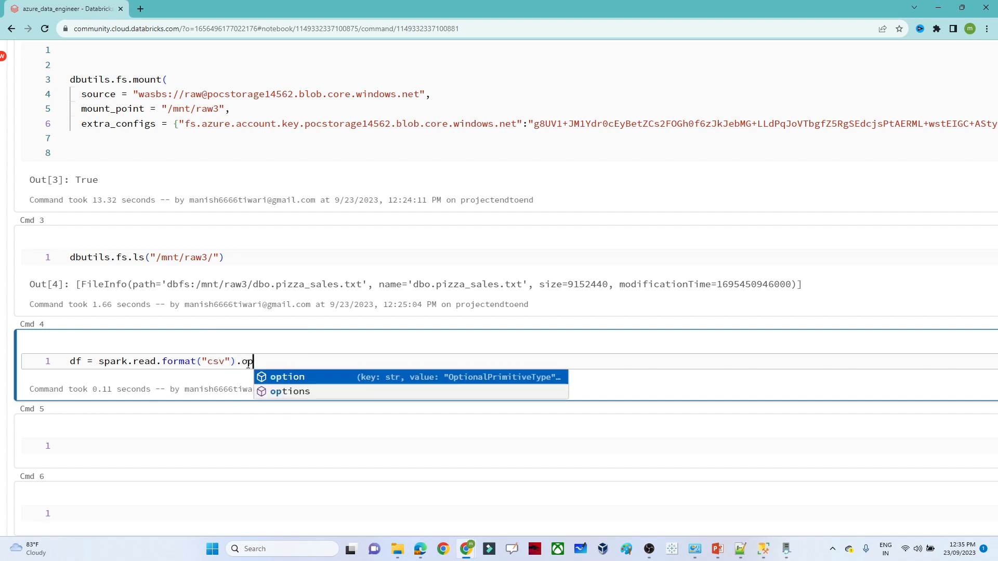
{"action": "type", "text": "tions("}
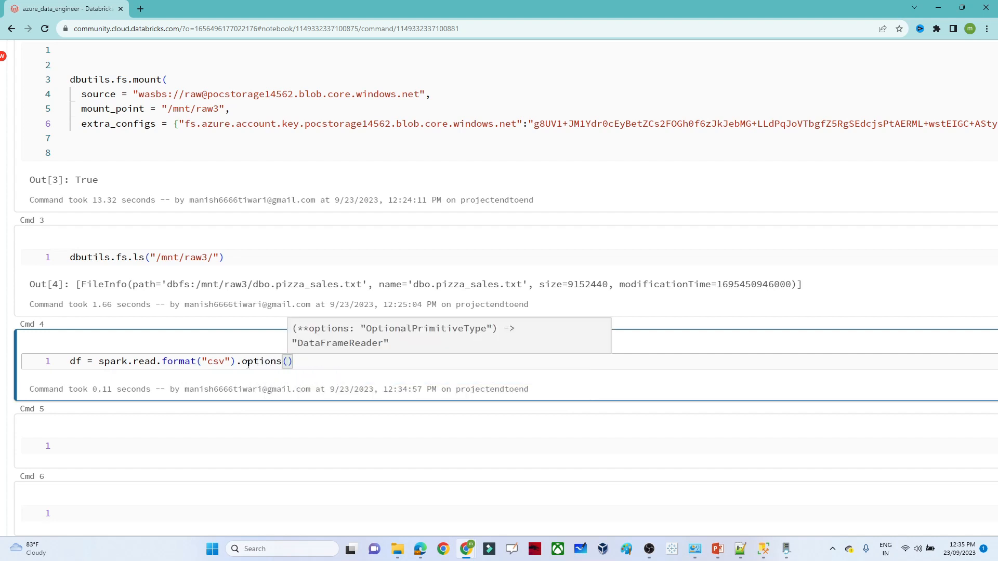
{"action": "type", "text": "header="}
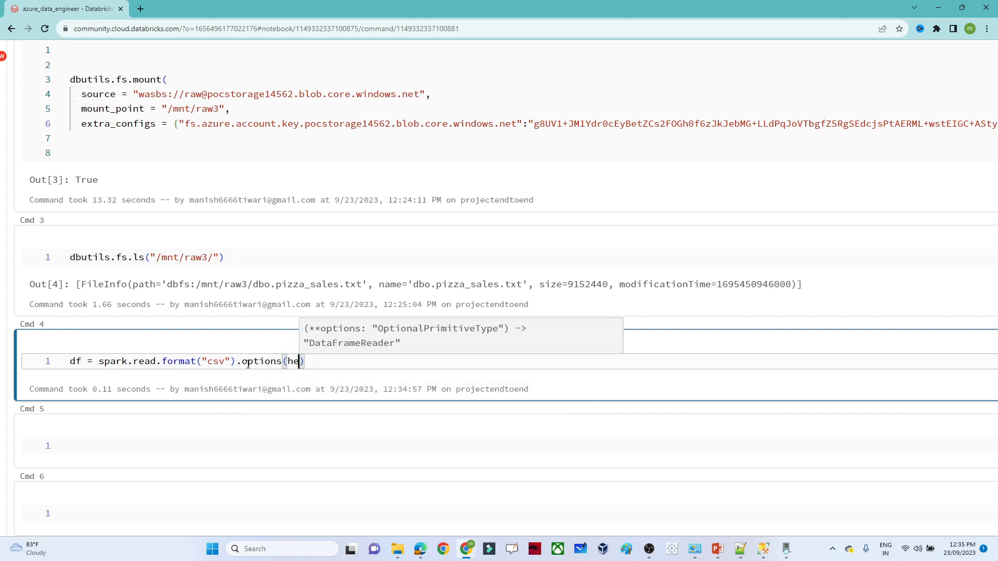
{"action": "type", "text": "'True"}
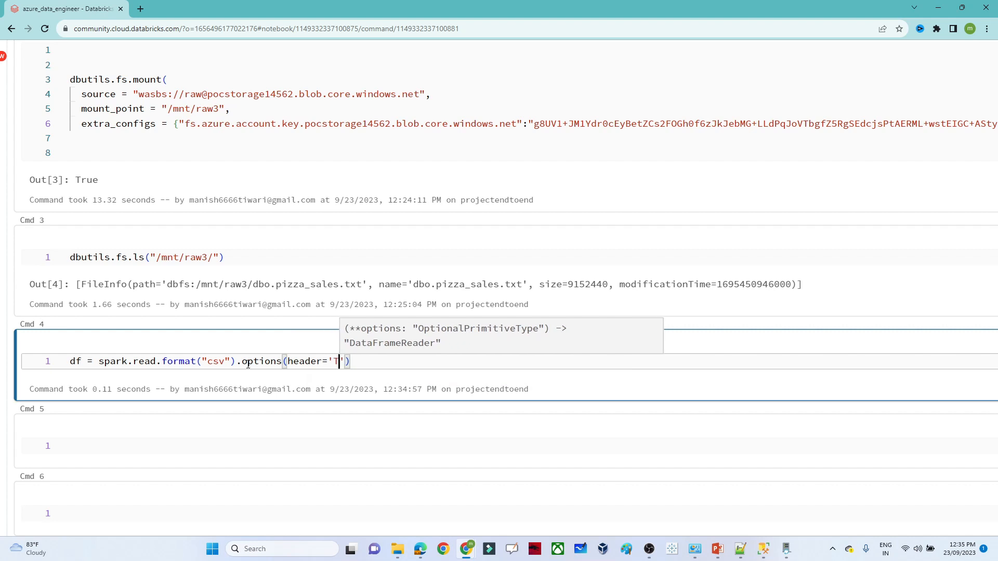
{"action": "left_click", "coordinate": [362, 361]}
{"action": "type", "text": ",infer"}
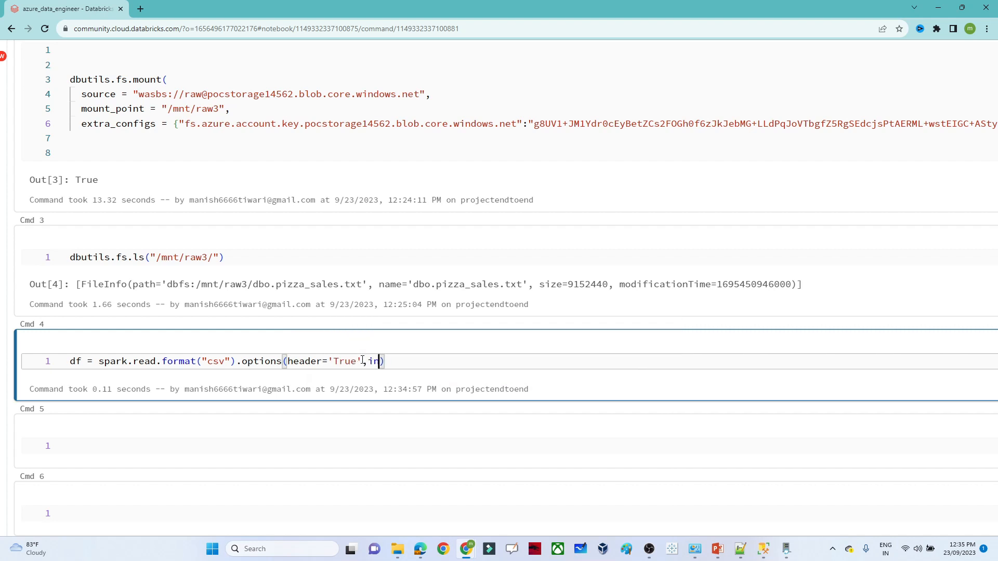
{"action": "type", "text": "Schema='True"}
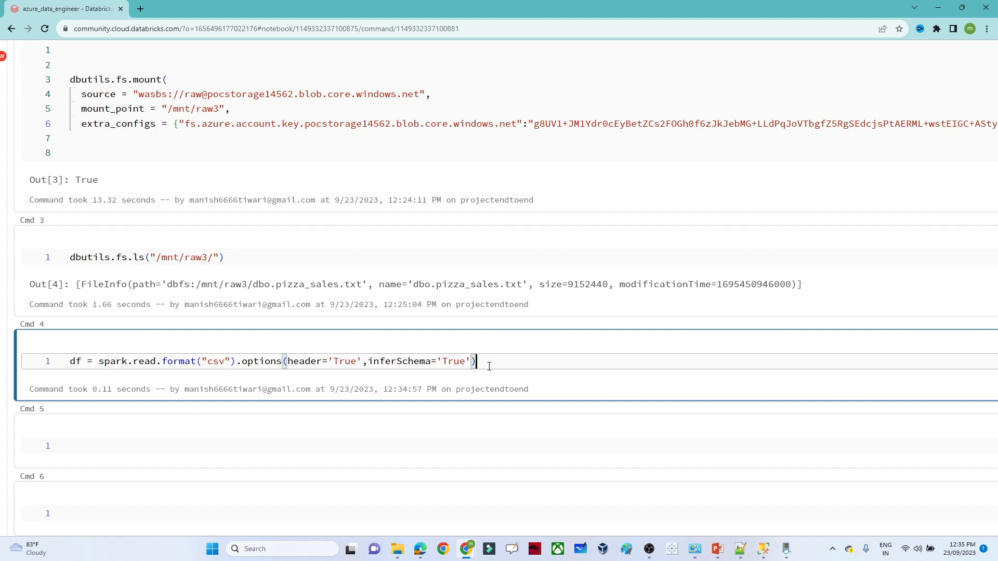
- Add .load() with the pizza_sales dbfs path from /mnt/raw3 and run the cell
{"action": "type", "text": ".load("}
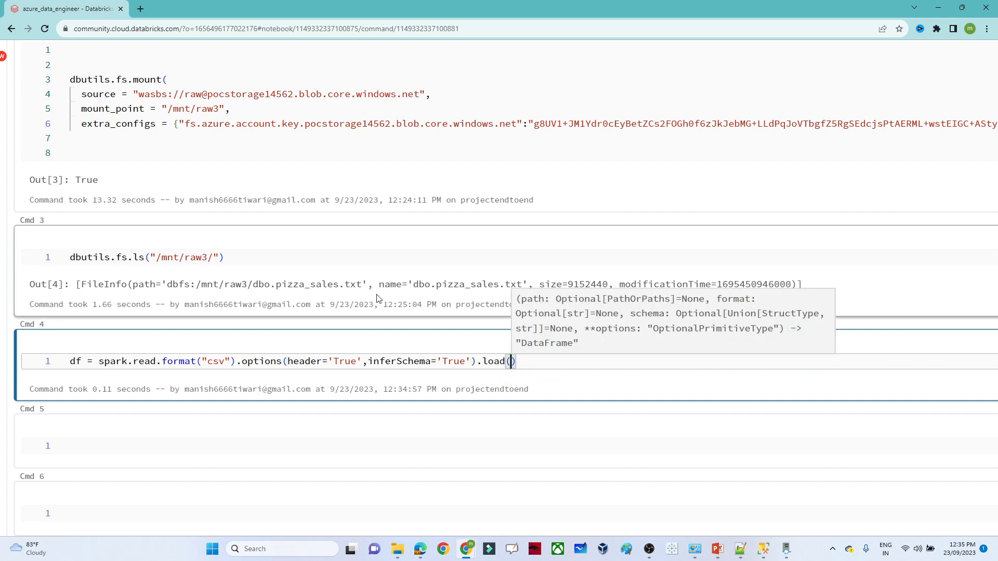
{"action": "mouse_move", "coordinate": [367, 284]}
{"action": "left_mouse_down"}
{"action": "mouse_move", "coordinate": [158, 274]}
{"action": "mouse_move", "coordinate": [127, 284]}
{"action": "mouse_move", "coordinate": [164, 284]}
{"action": "left_mouse_up"}
{"action": "key", "text": "ctrl+c"}
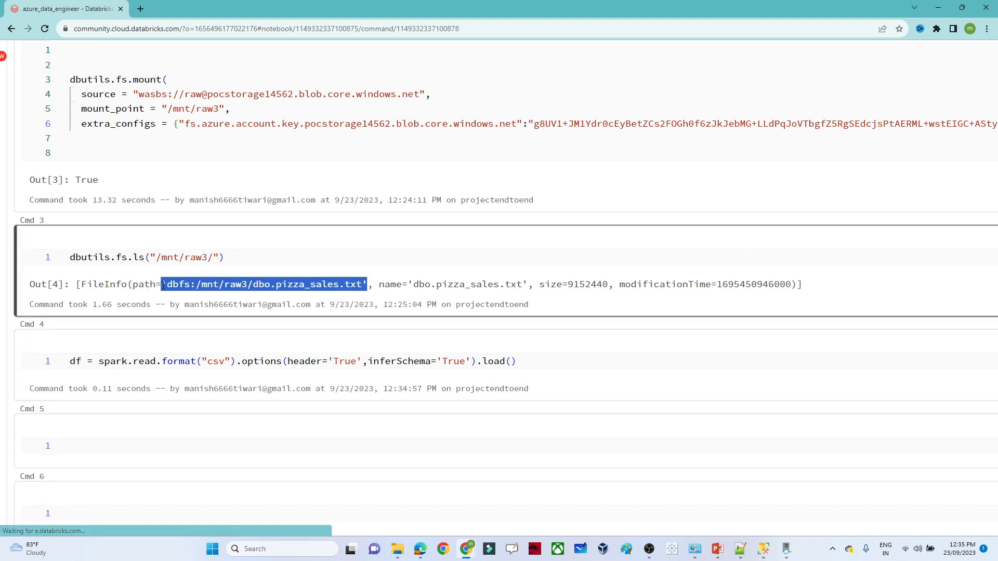
{"action": "left_click", "coordinate": [509, 360]}
{"action": "key", "text": "ctrl+v"}
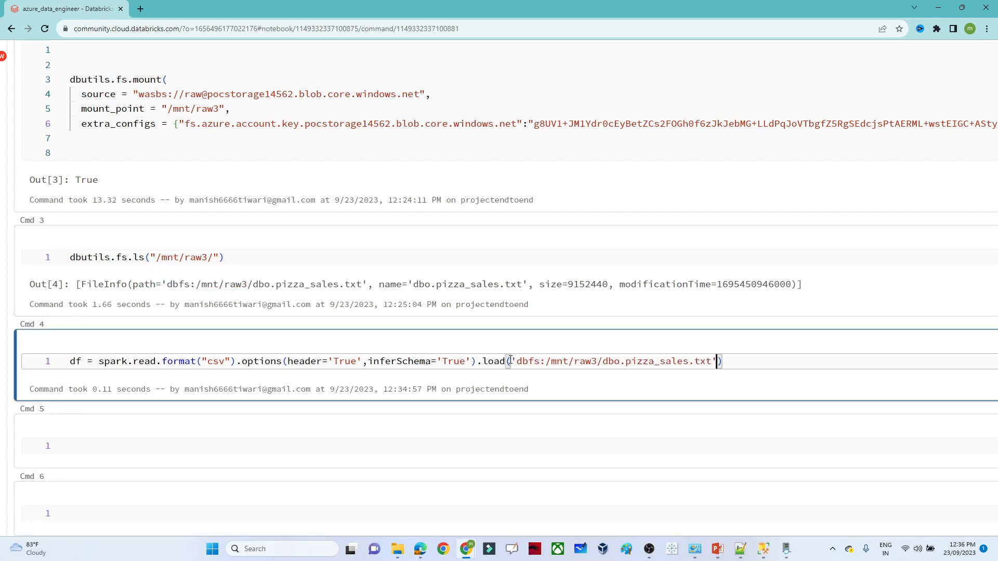
{"action": "key", "text": "shift+Return"}
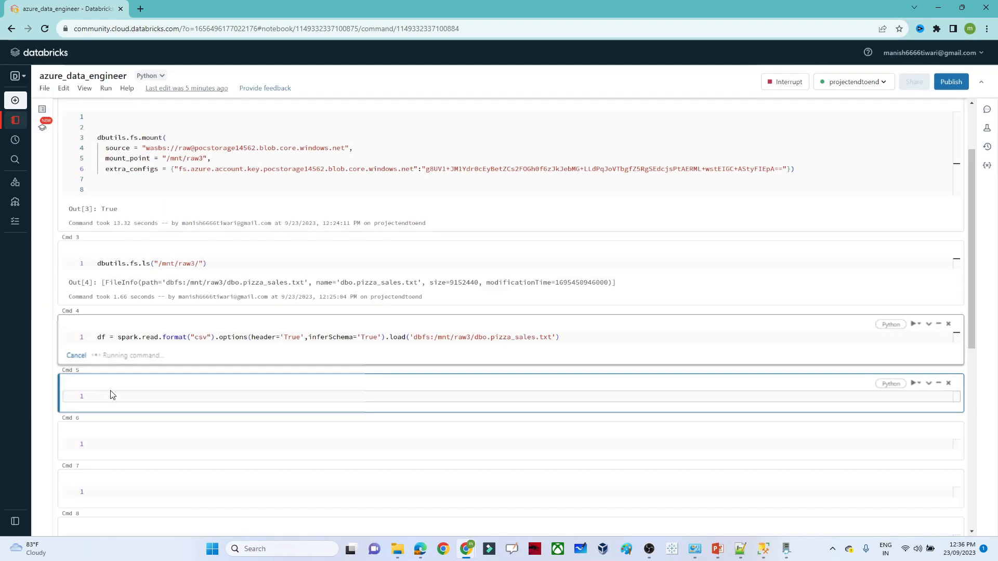
{"action": "scroll", "coordinate": [129, 397], "scroll_direction": "up", "scroll_amount": 2}
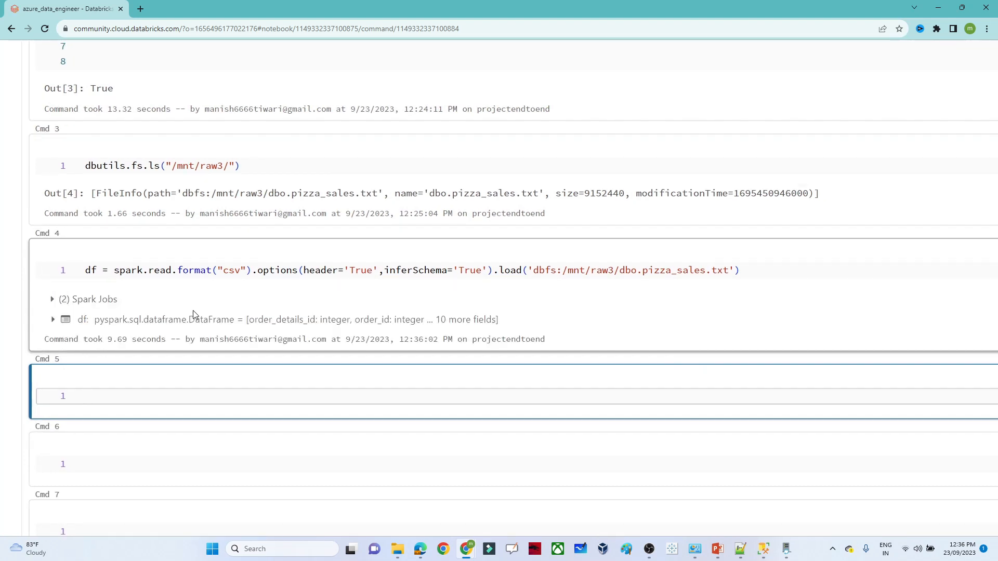
- Run display(df) in Cmd 5 and scroll sideways across the 9,629-row pizza sales table
{"action": "type", "text": "d"}
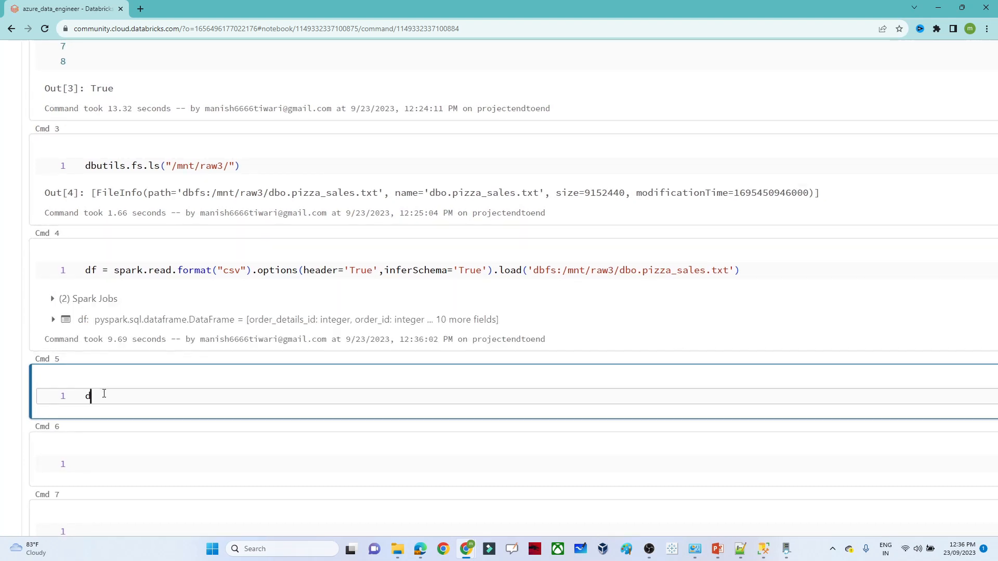
{"action": "type", "text": "ispaly"}
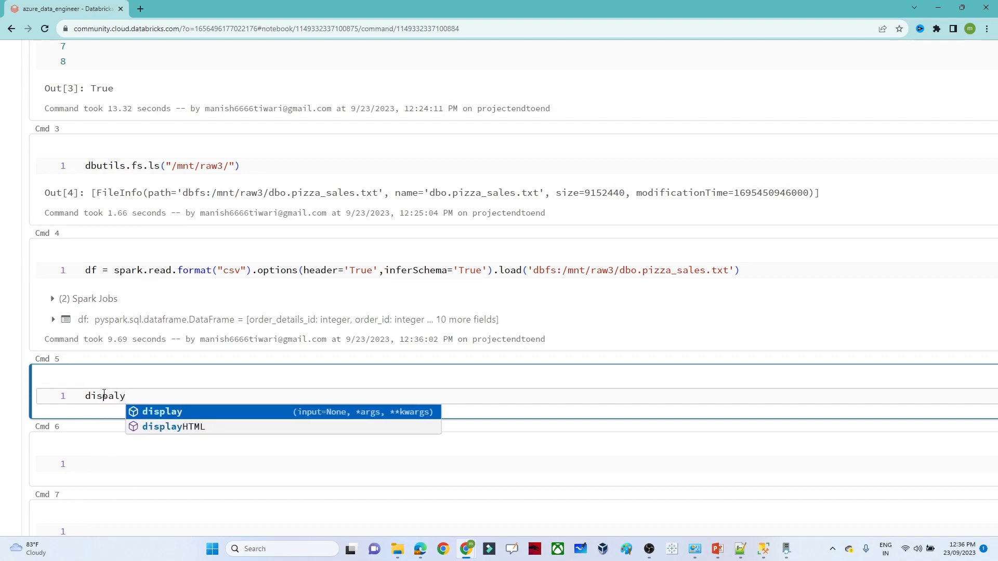
{"action": "key", "text": "BackSpace"}
{"action": "key", "text": "BackSpace"}
{"action": "key", "text": "BackSpace"}
{"action": "type", "text": "lay("}
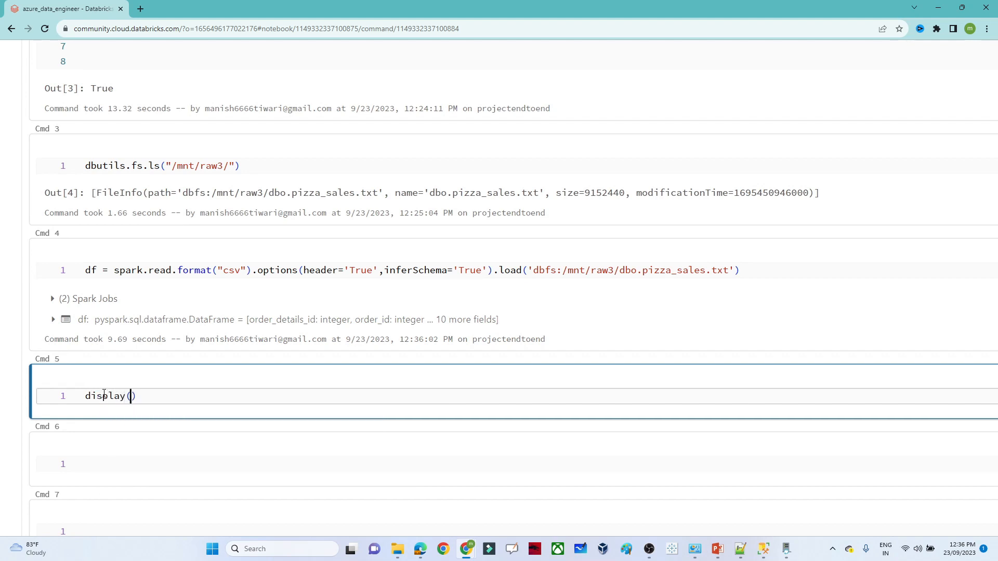
{"action": "type", "text": "df"}
{"action": "key", "text": "shift+Return"}
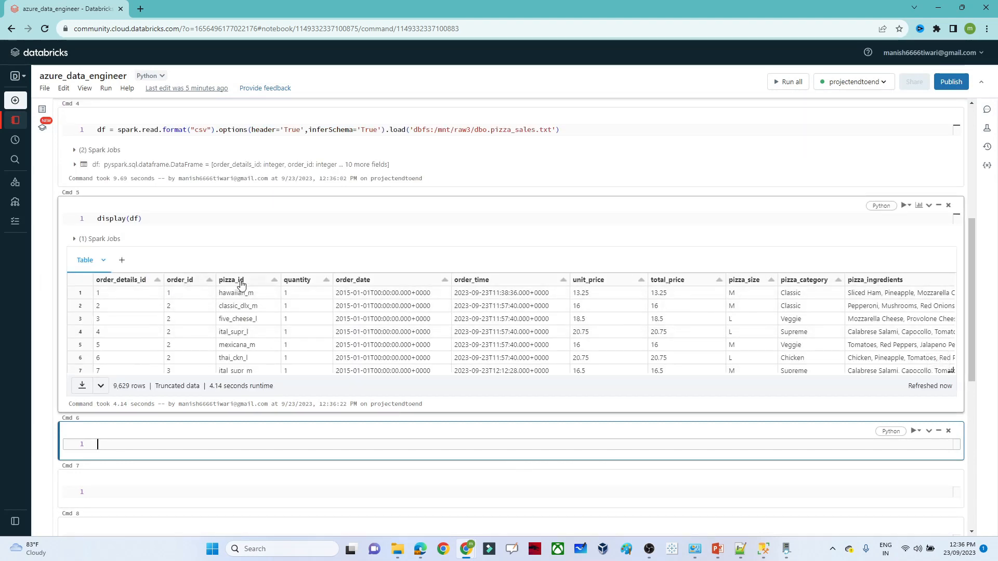
{"action": "left_click", "coordinate": [172, 379]}
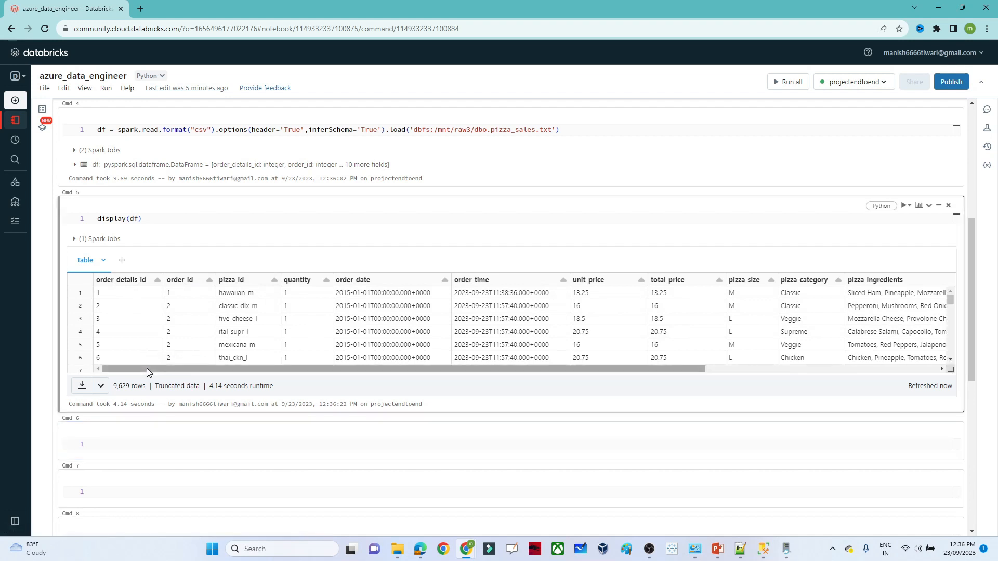
{"action": "mouse_move", "coordinate": [147, 368]}
{"action": "left_mouse_down"}
{"action": "mouse_move", "coordinate": [474, 375]}
{"action": "mouse_move", "coordinate": [201, 358]}
{"action": "mouse_move", "coordinate": [151, 368]}
{"action": "left_mouse_up"}
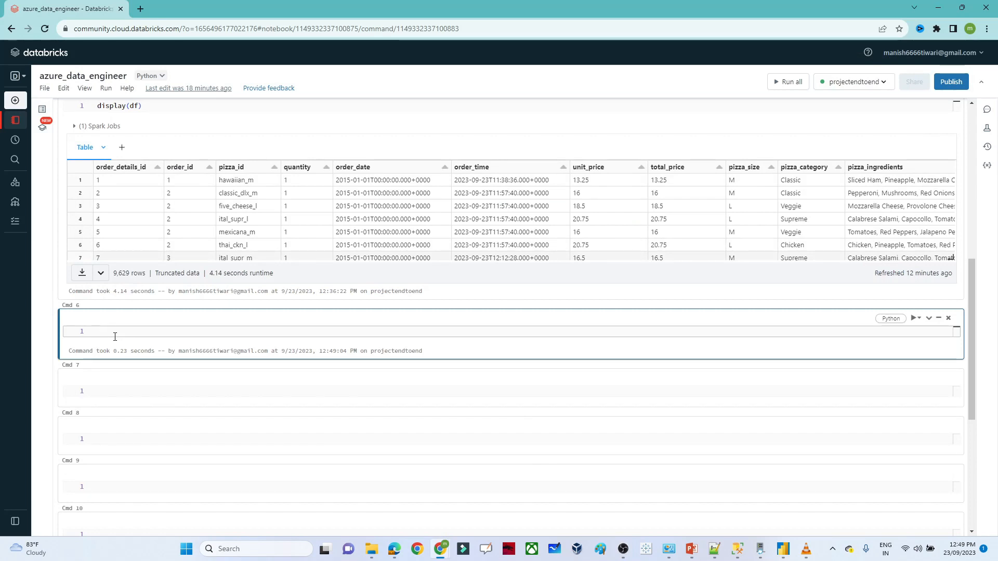
- Run df.createOrReplaceTempView("pizza_sales_analysis") in Cmd 6, completing the method name from autocomplete
{"action": "type", "text": ".crea"}
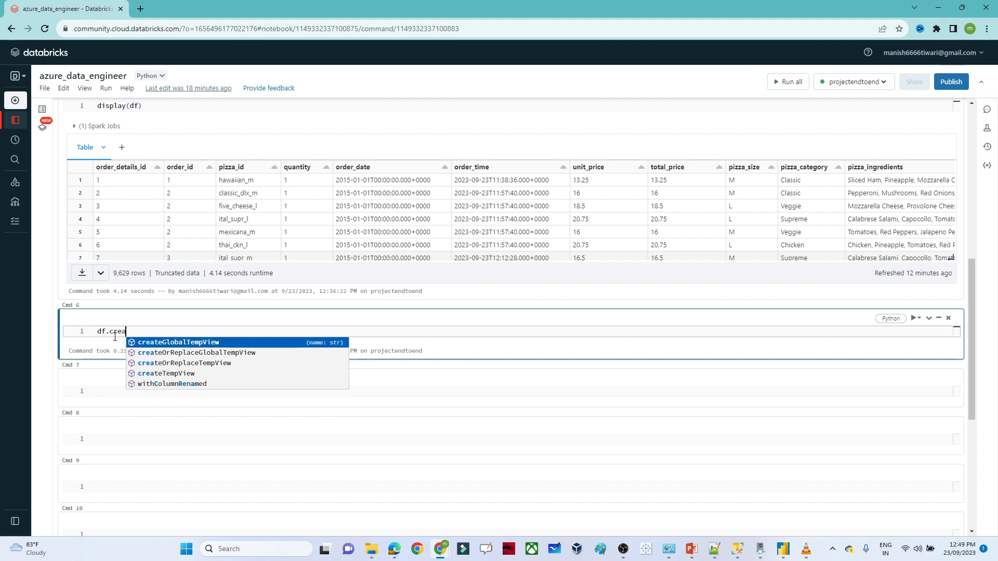
{"action": "left_click", "coordinate": [183, 363]}
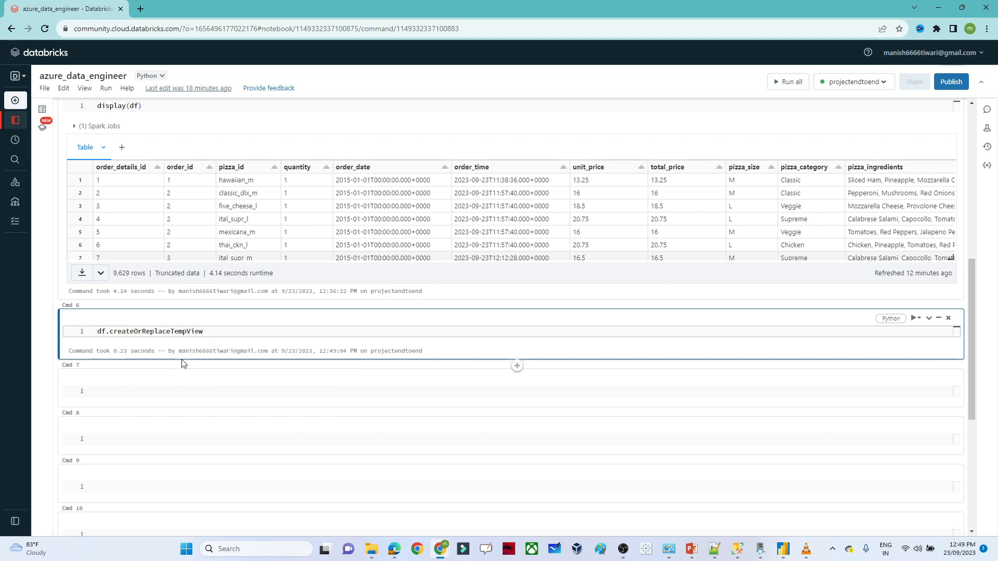
{"action": "type", "text": "(\""}
{"action": "type", "text": "pizza"}
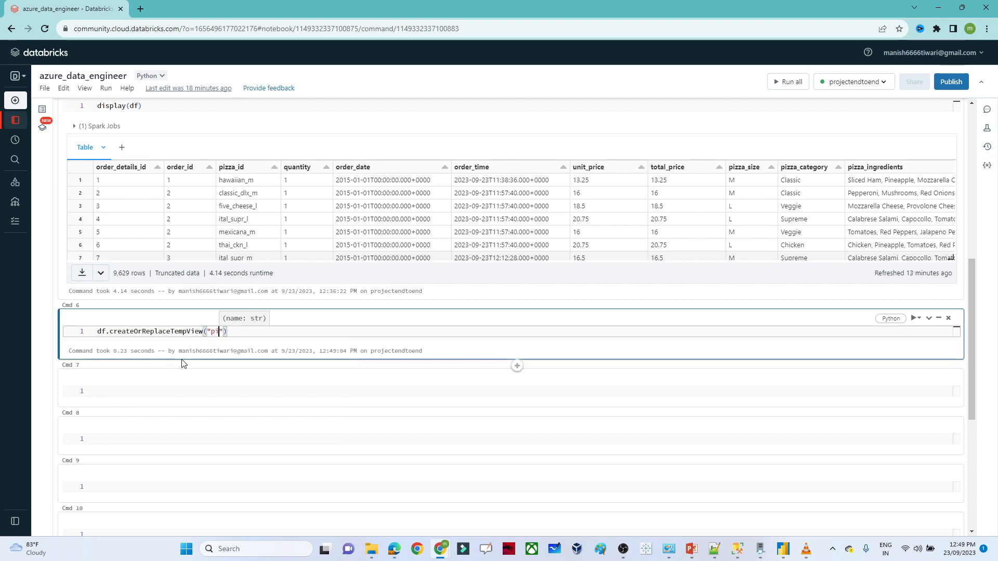
{"action": "type", "text": "_sales_an"}
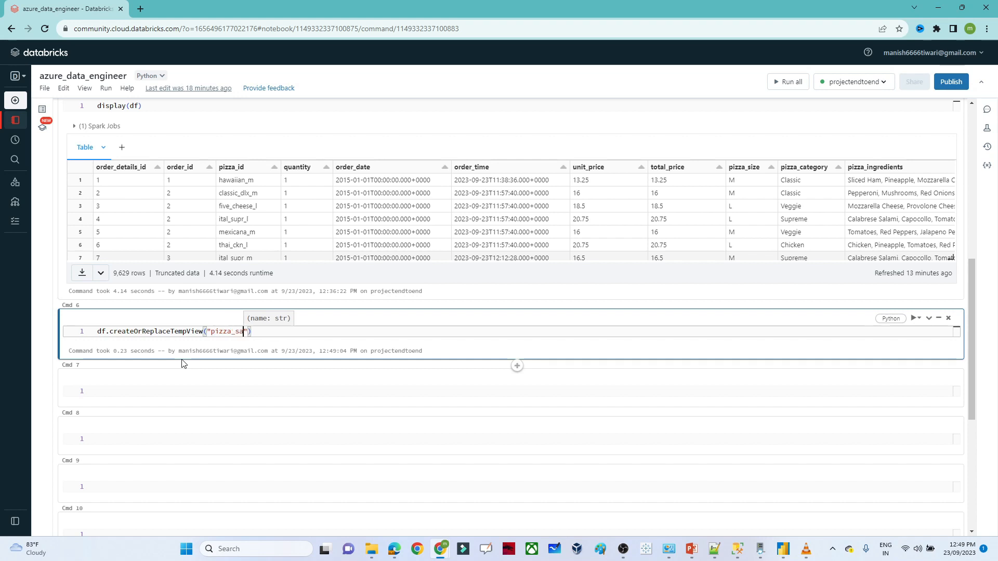
{"action": "type", "text": "alysis"}
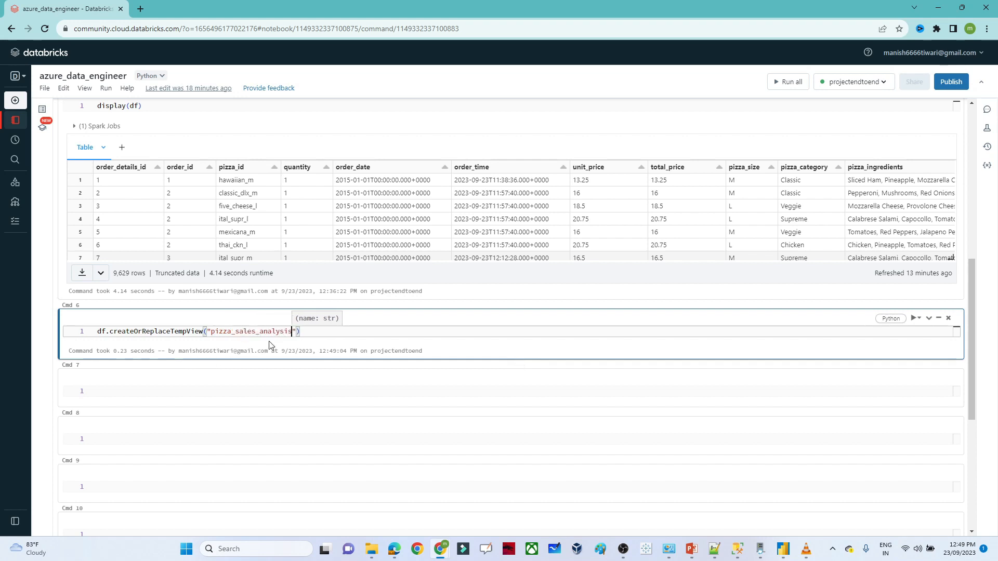
{"action": "key", "text": "shift+Return"}
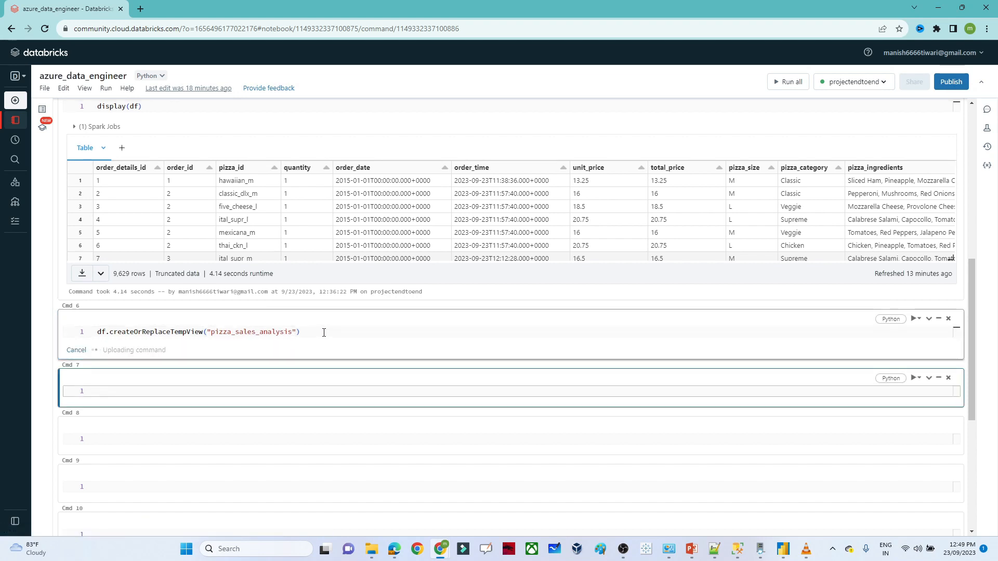
{"action": "double_click", "coordinate": [276, 331]}
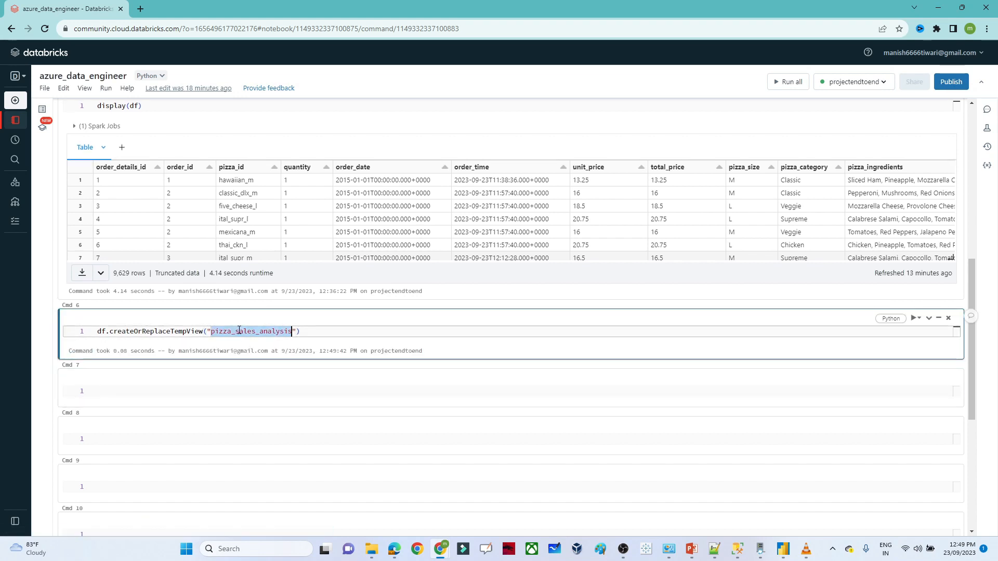
{"action": "left_click", "coordinate": [139, 393]}
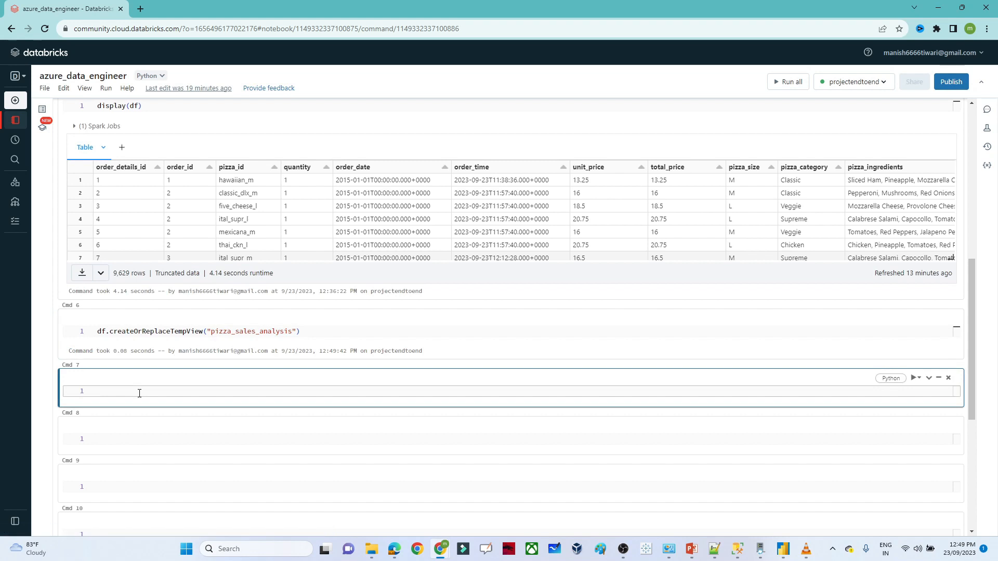
- Run a %sql cell with select * from pizza_sales_analysis and scroll through the returned columns
{"action": "type", "text": "%sql"}
{"action": "key", "text": "Return"}
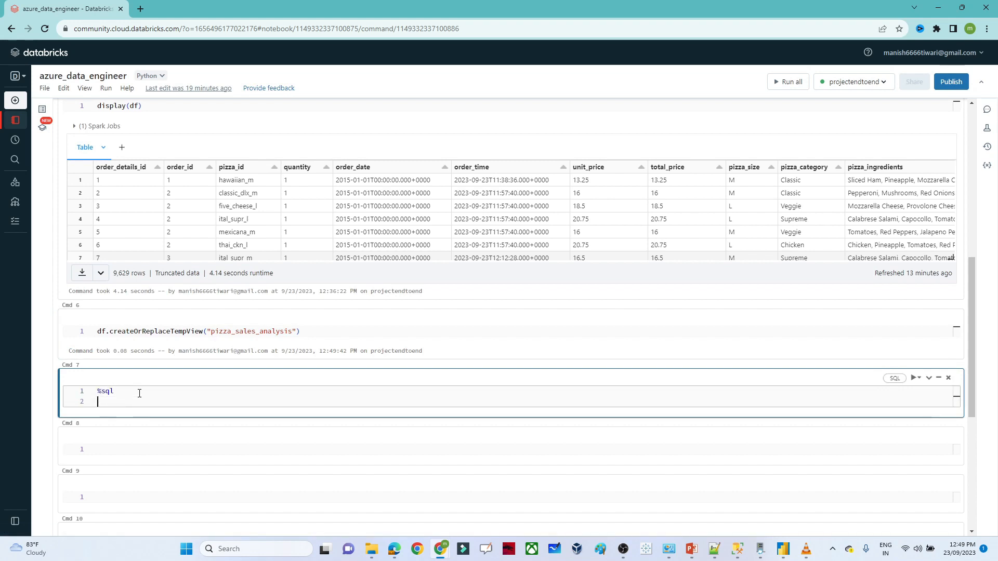
{"action": "type", "text": "select * from pizza_sales_analysis"}
{"action": "key", "text": "shift+Return"}
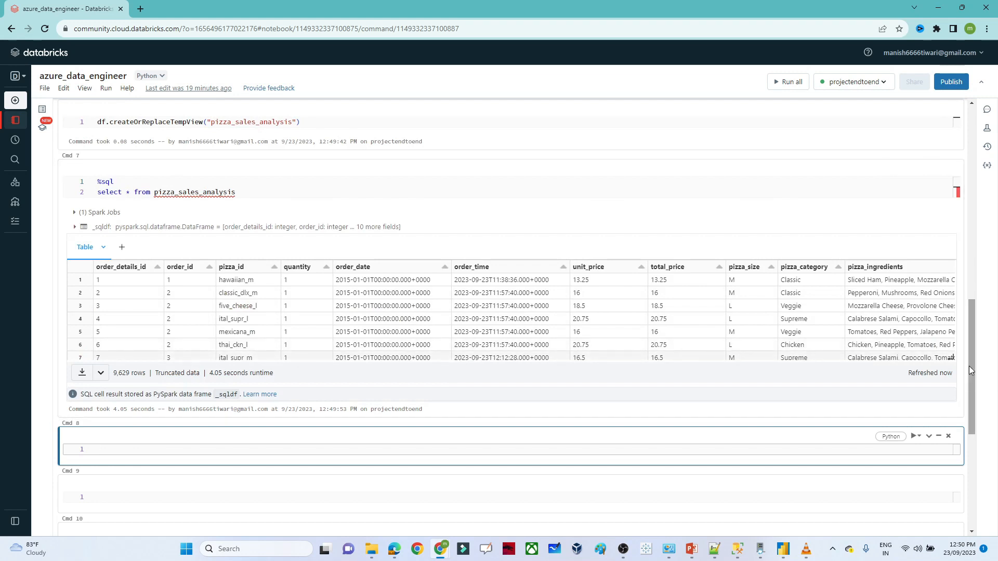
{"action": "left_click_drag", "start_coordinate": [969, 366], "coordinate": [979, 393]}
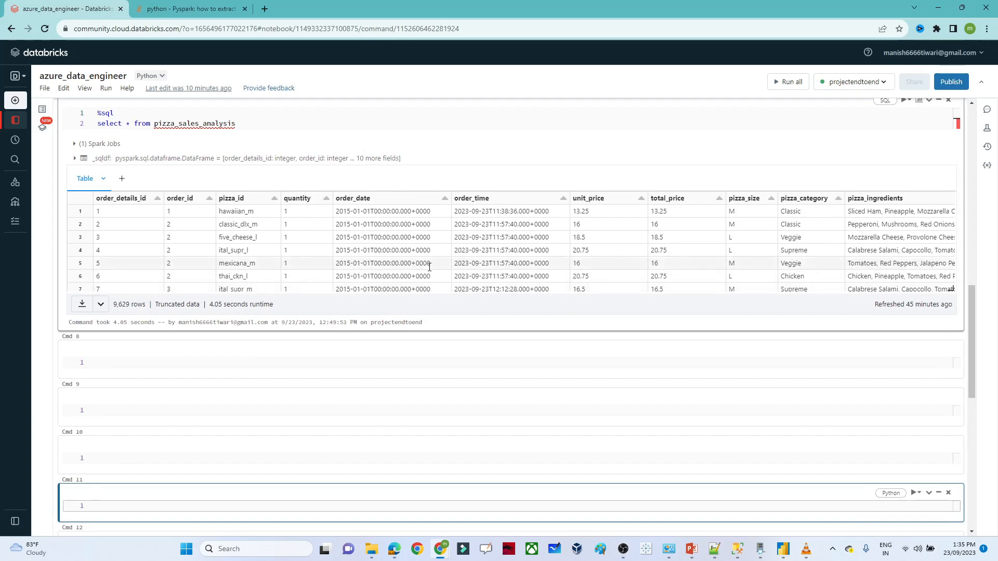
{"action": "left_click", "coordinate": [307, 284]}
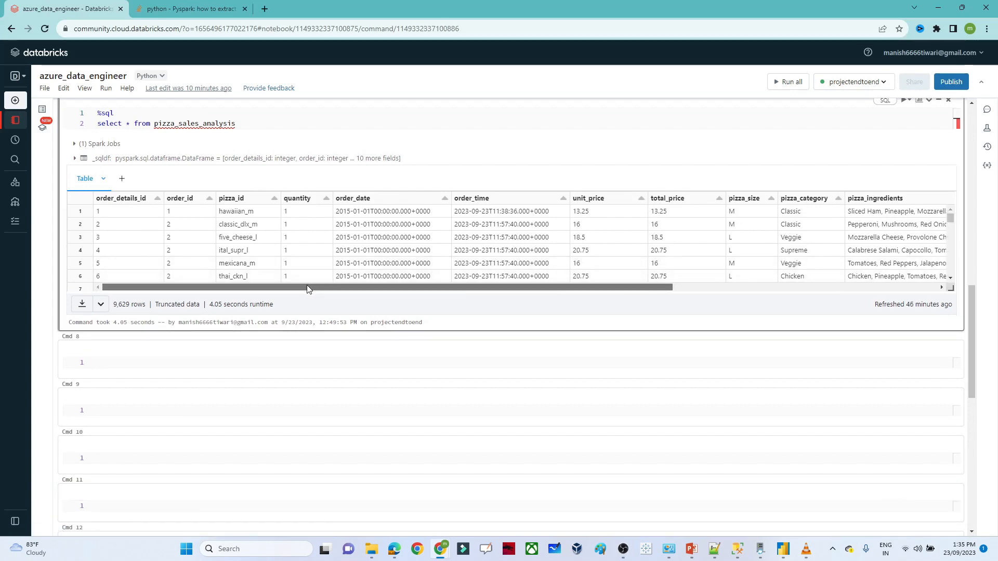
{"action": "mouse_move", "coordinate": [281, 289]}
{"action": "left_mouse_down"}
{"action": "mouse_move", "coordinate": [586, 292]}
{"action": "mouse_move", "coordinate": [264, 278]}
{"action": "left_mouse_up"}
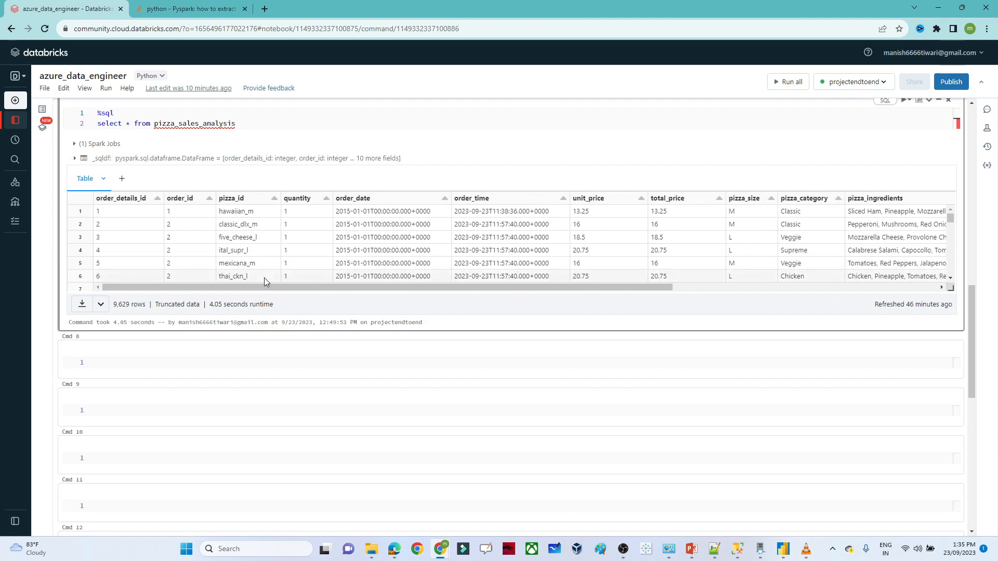
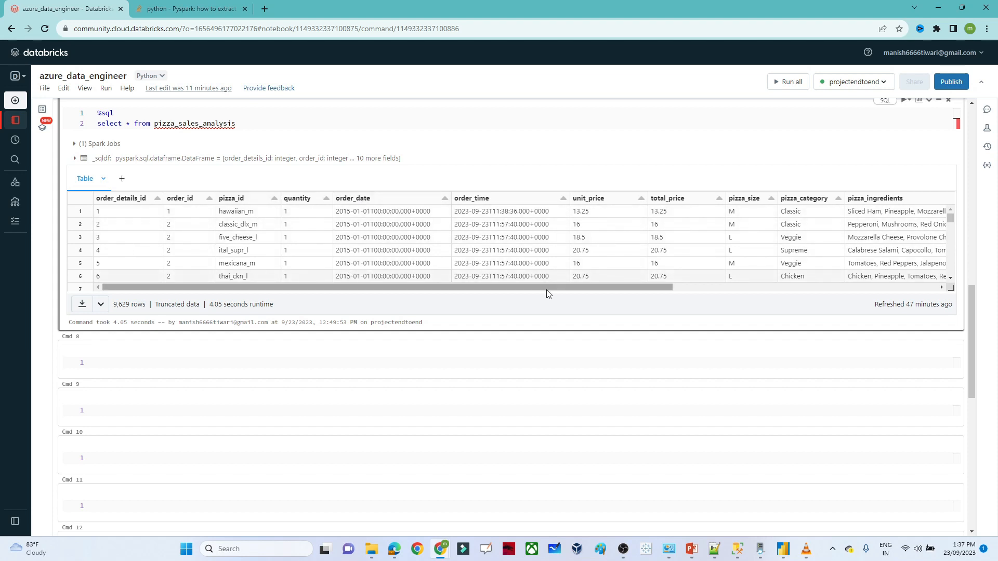
- Start a %sql cell in Cmd 8 that selects order_id and quantity
{"action": "left_click_drag", "start_coordinate": [547, 289], "coordinate": [368, 290]}
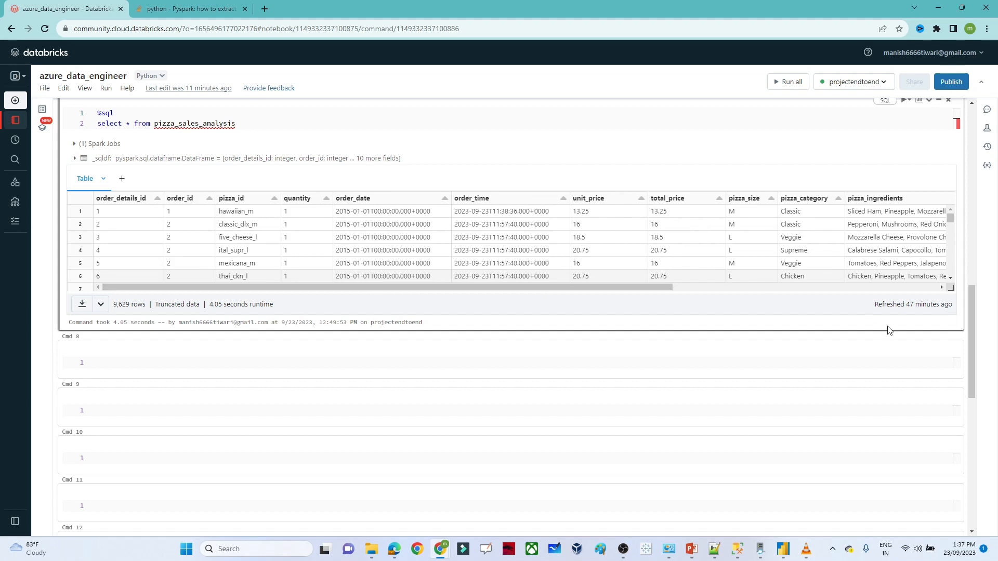
{"action": "left_click_drag", "start_coordinate": [972, 327], "coordinate": [973, 331]}
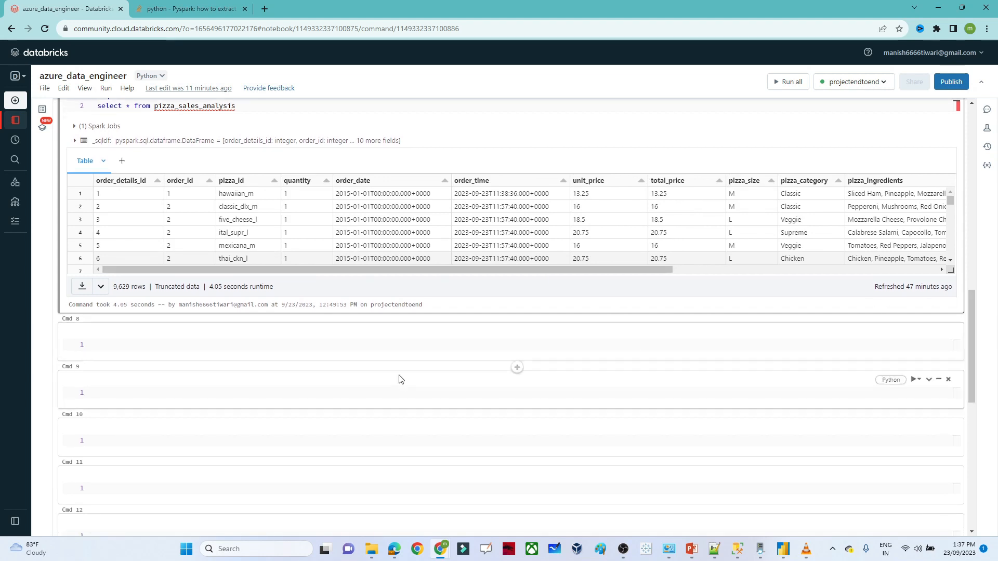
{"action": "left_click", "coordinate": [203, 345]}
{"action": "type", "text": "selec"}
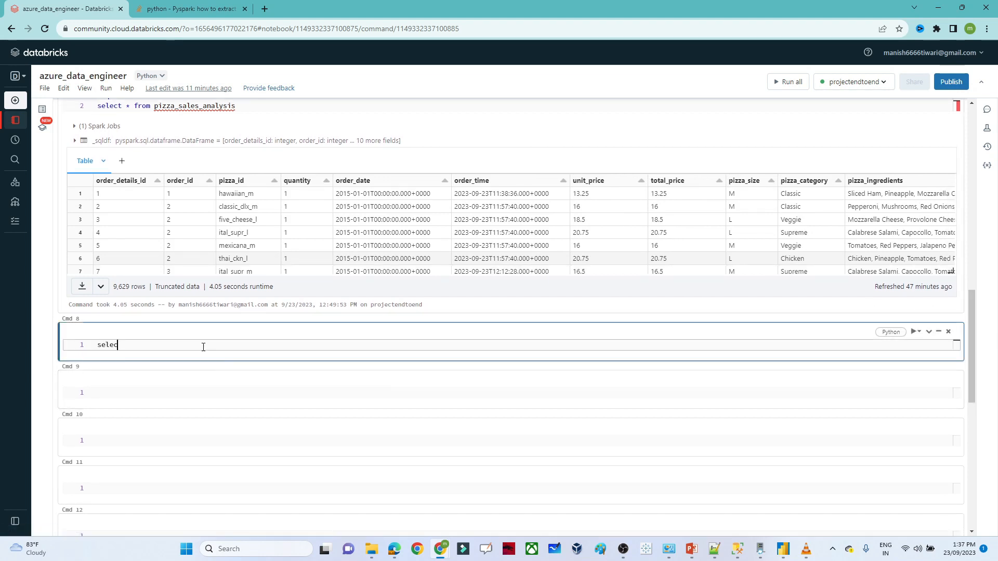
{"action": "type", "text": "t"}
{"action": "key", "text": "Return"}
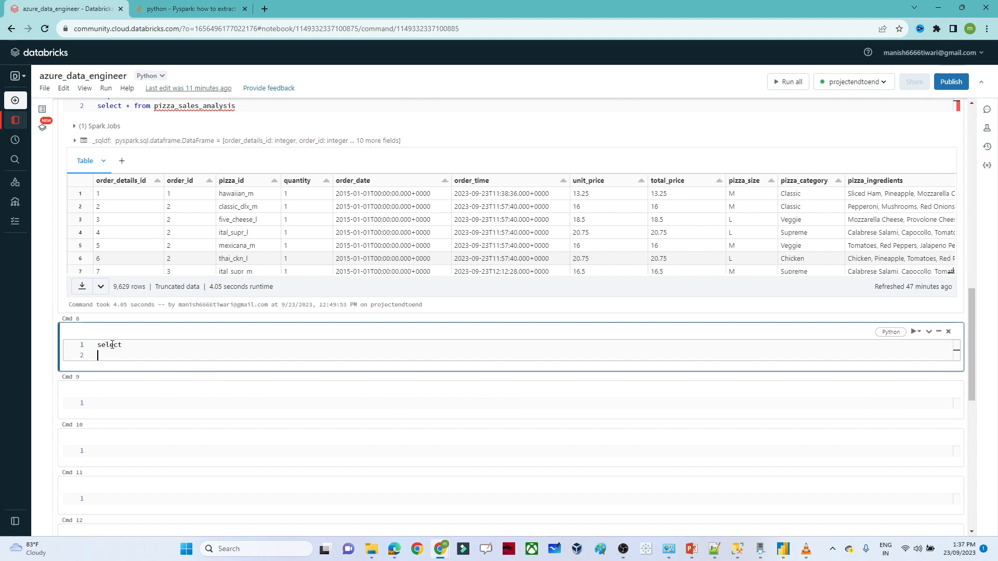
{"action": "key", "text": "Return"}
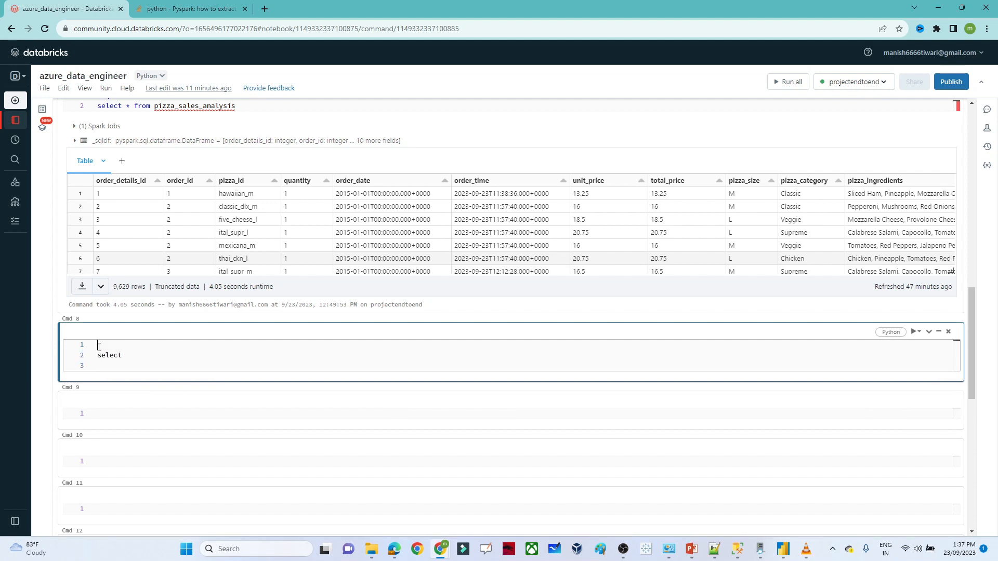
{"action": "type", "text": "%sql"}
{"action": "left_click", "coordinate": [132, 354]}
{"action": "key", "text": "Return"}
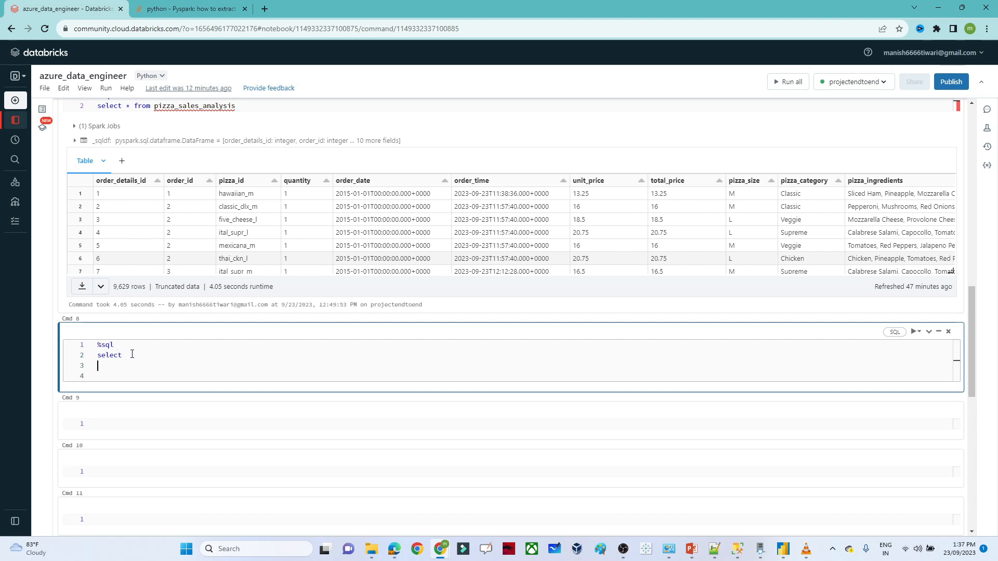
{"action": "type", "text": "or"}
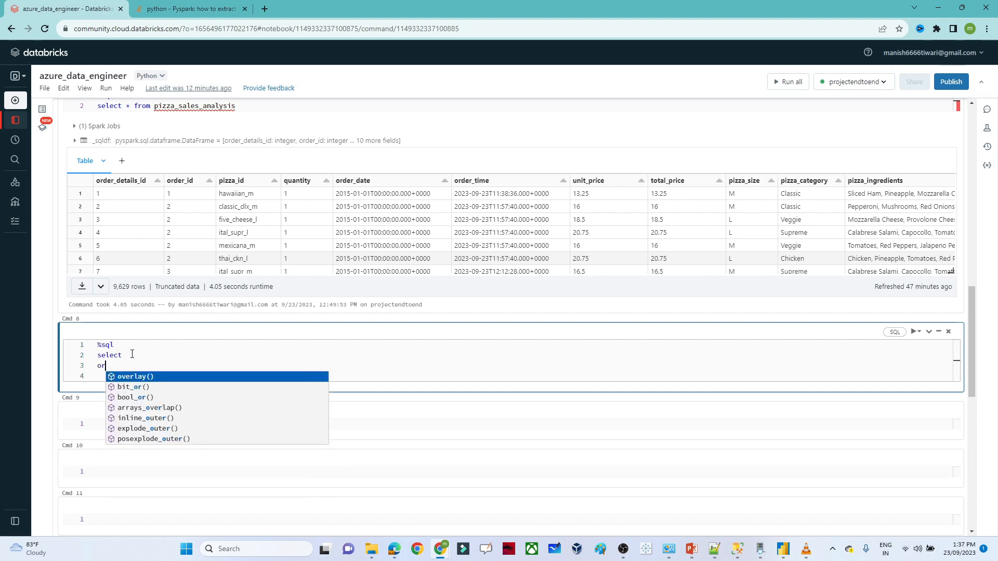
{"action": "type", "text": "der_id,"}
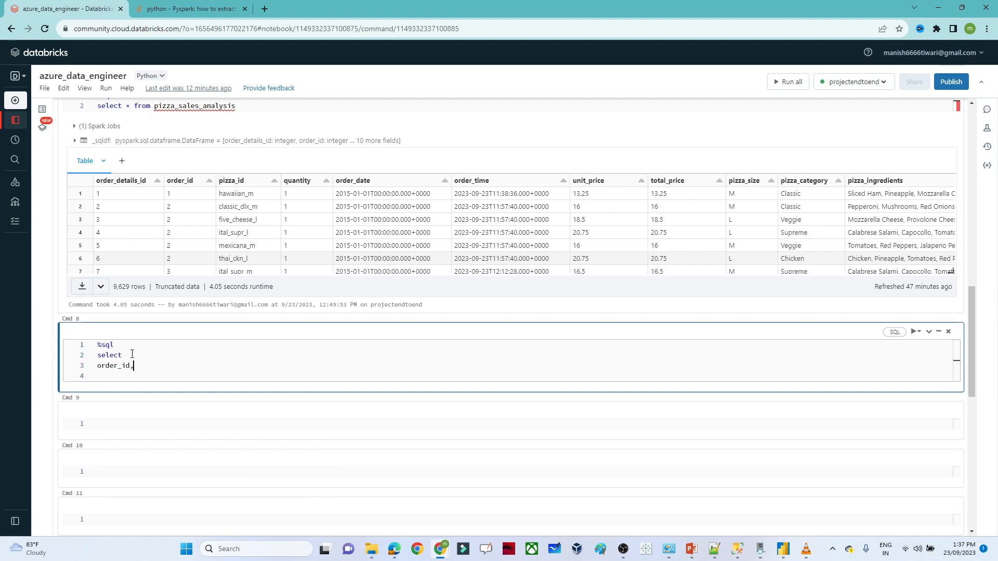
{"action": "key", "text": "Return"}
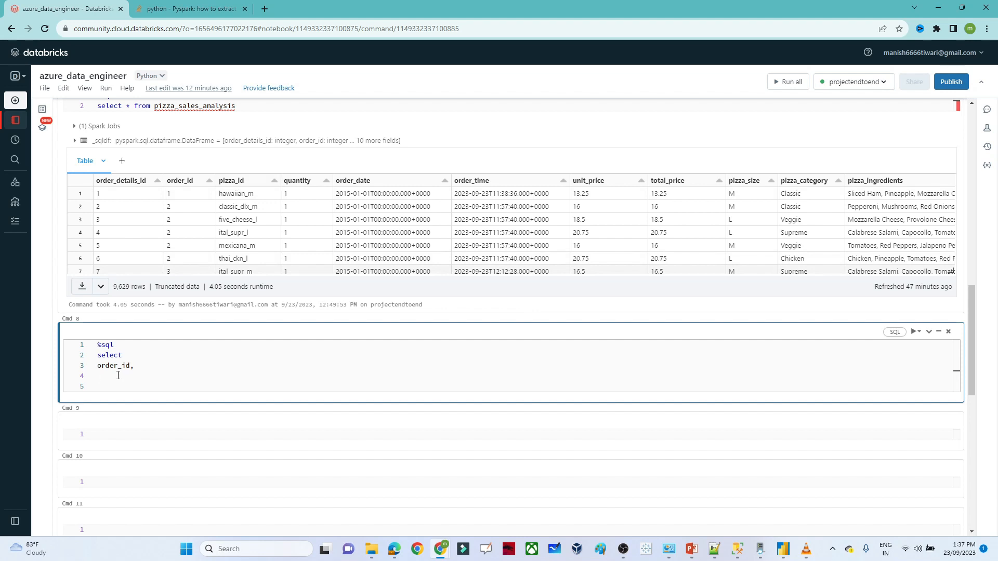
{"action": "type", "text": "quantity,"}
{"action": "key", "text": "Return"}
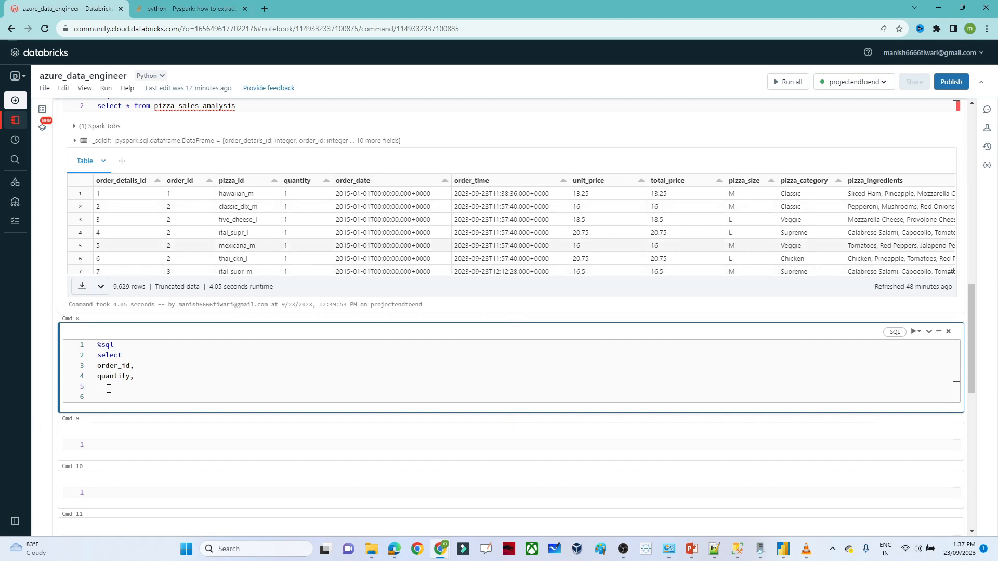
- Add date_format(order_date,'MMM') from pizza_sales_Analysis and run the query
{"action": "type", "text": "date_f"}
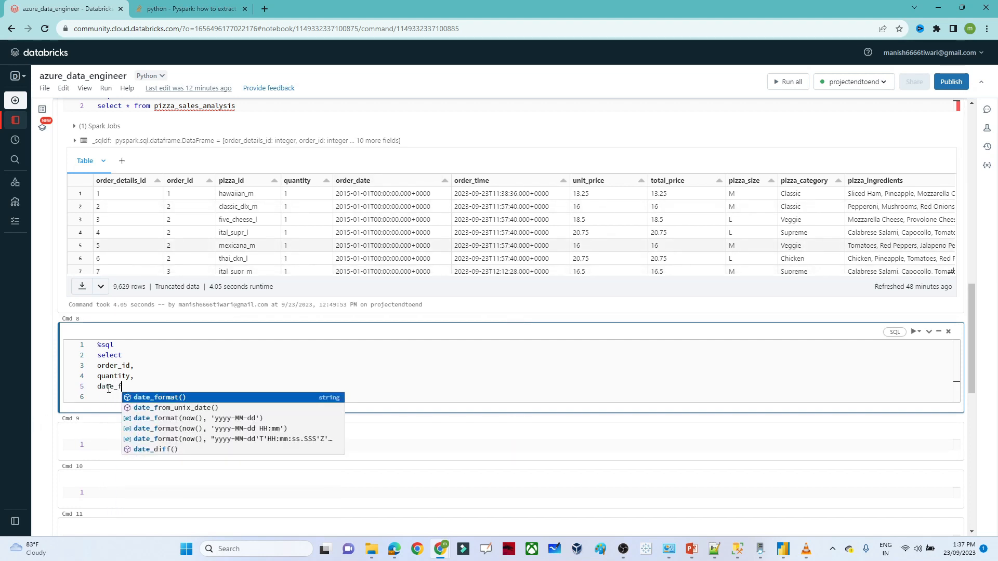
{"action": "type", "text": "ormt"}
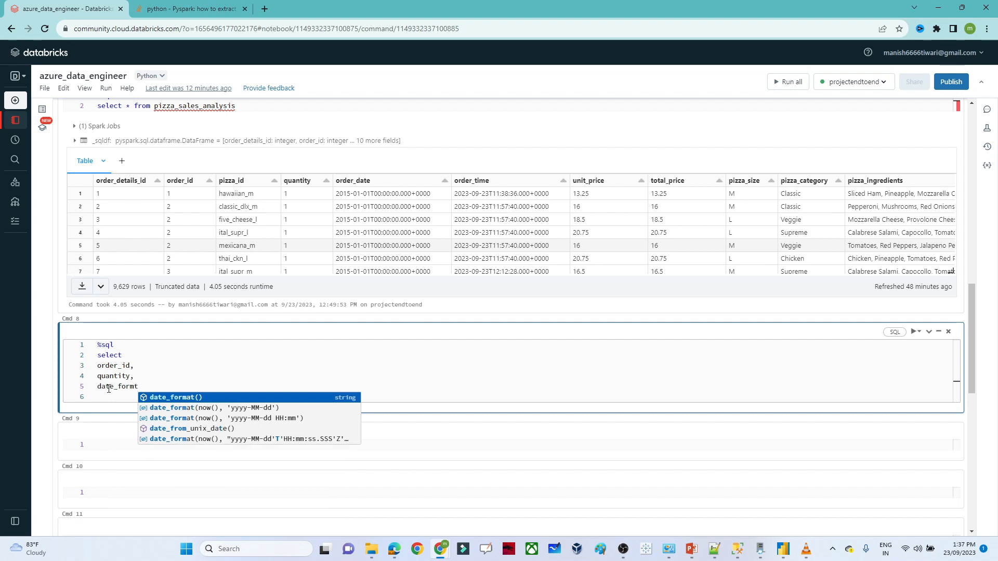
{"action": "key", "text": "BackSpace"}
{"action": "type", "text": "at("}
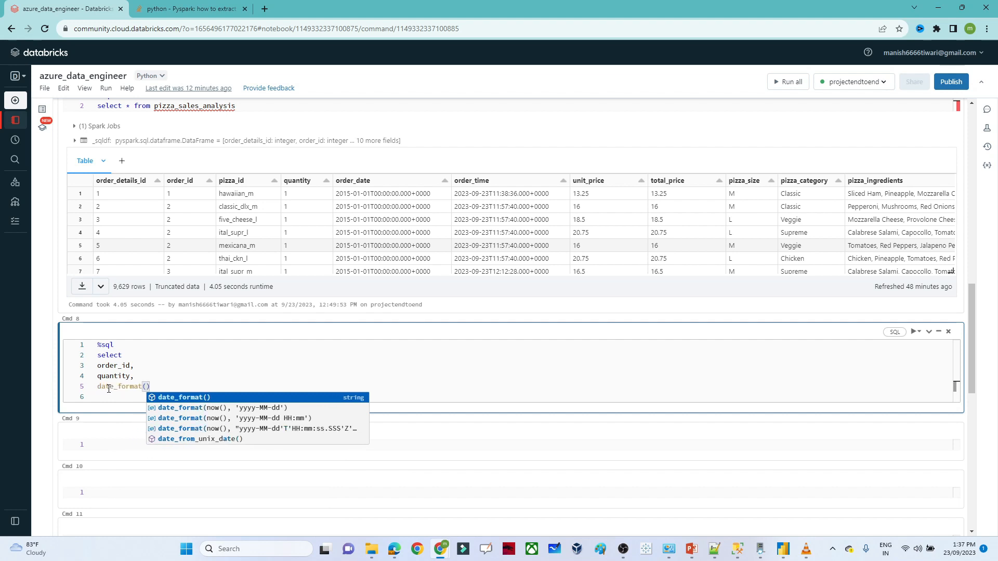
{"action": "key", "text": "Escape"}
{"action": "type", "text": "order_da"}
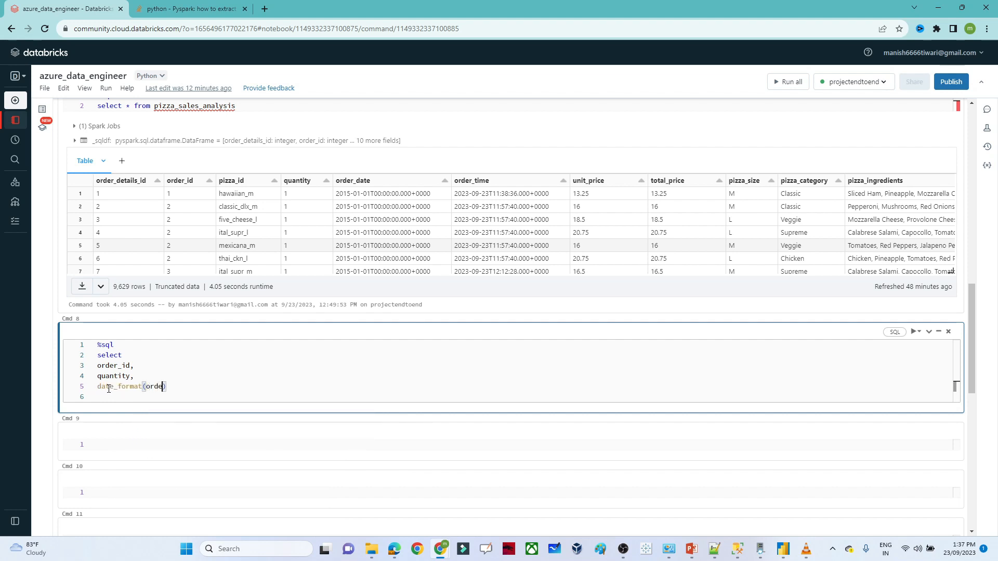
{"action": "type", "text": "te,'MMM"}
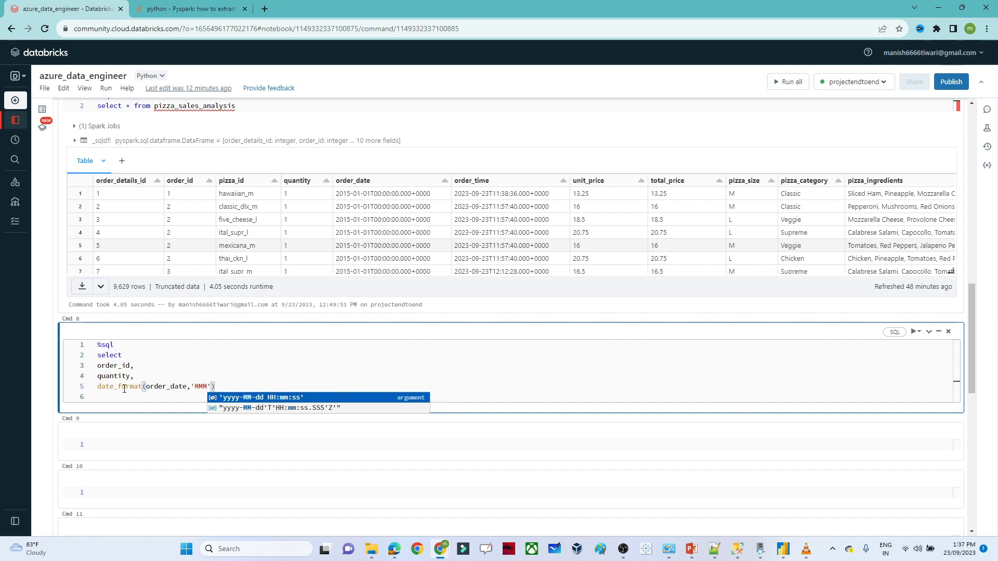
{"action": "left_click", "coordinate": [229, 384]}
{"action": "key", "text": "Return"}
{"action": "type", "text": "f"}
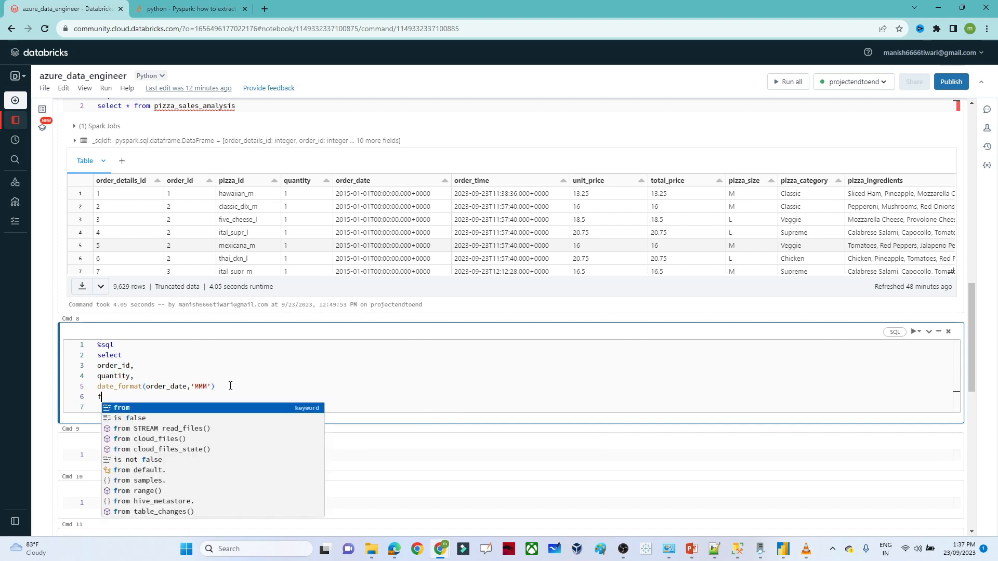
{"action": "type", "text": "rom"}
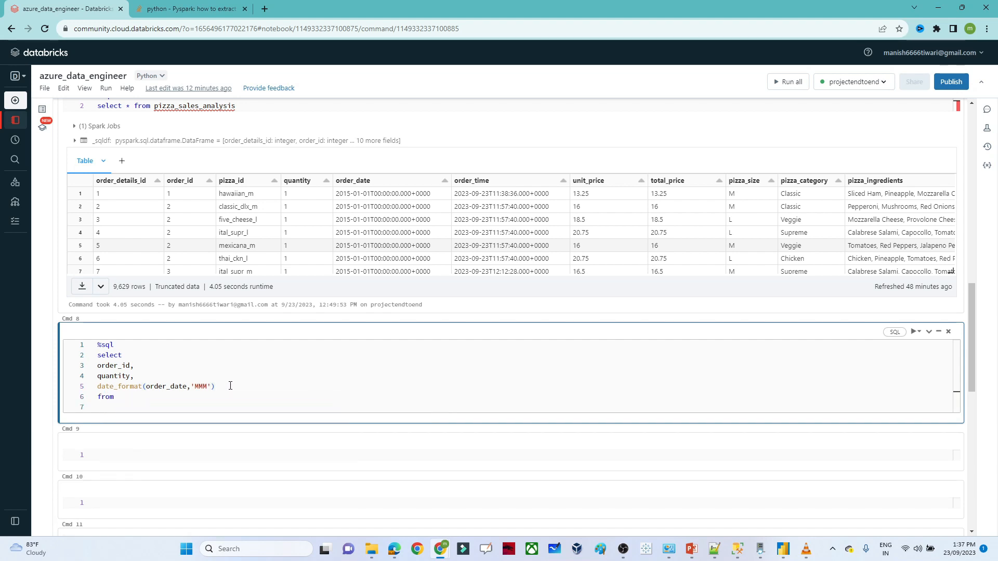
{"action": "type", "text": " pizza_sales_Analysis"}
{"action": "key", "text": "shift+Return"}
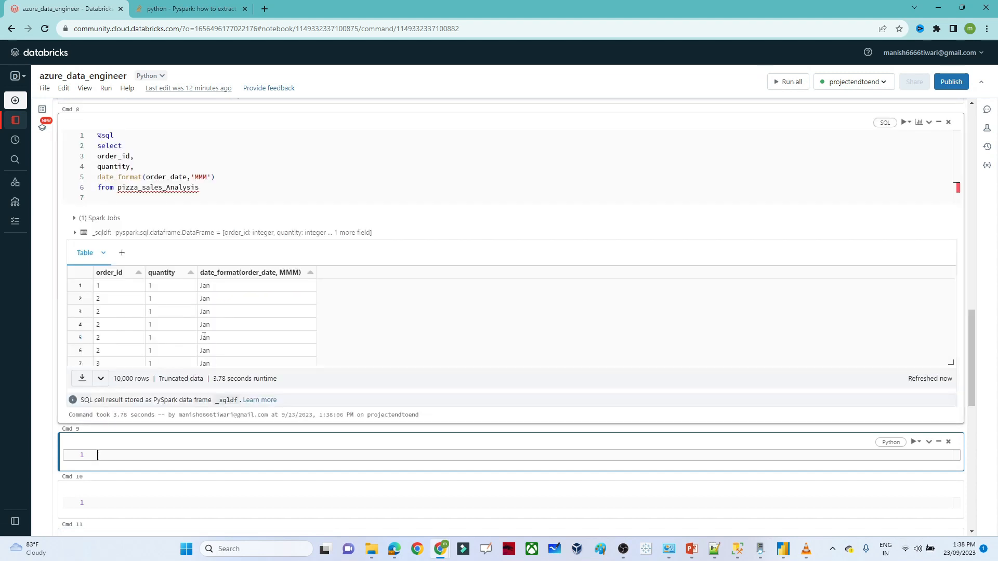
- Review the month results and alias the date_format column as month_name
{"action": "left_click", "coordinate": [492, 303]}
{"action": "left_click_drag", "start_coordinate": [951, 293], "coordinate": [950, 361]}
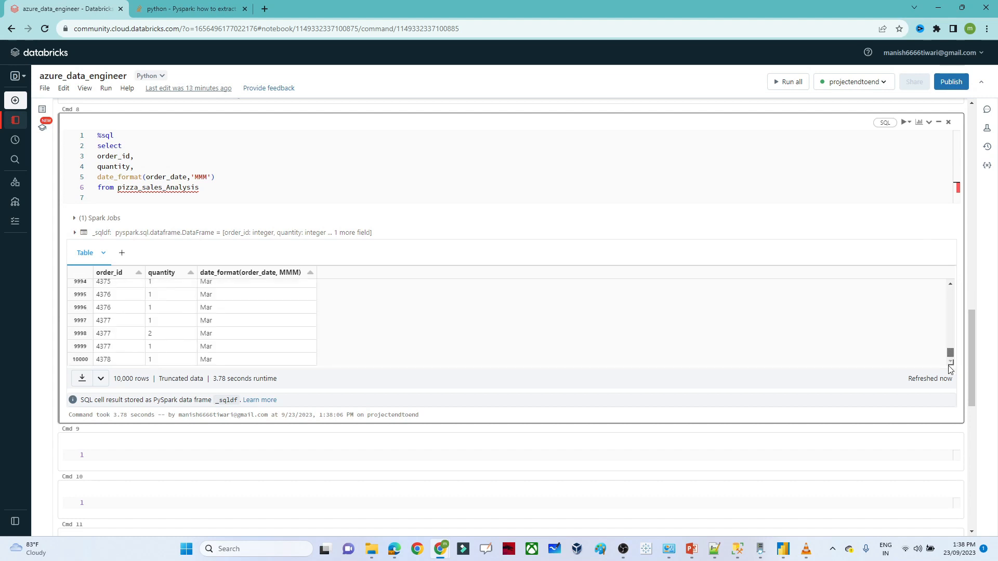
{"action": "scroll", "coordinate": [518, 377], "scroll_direction": "up", "scroll_amount": 5}
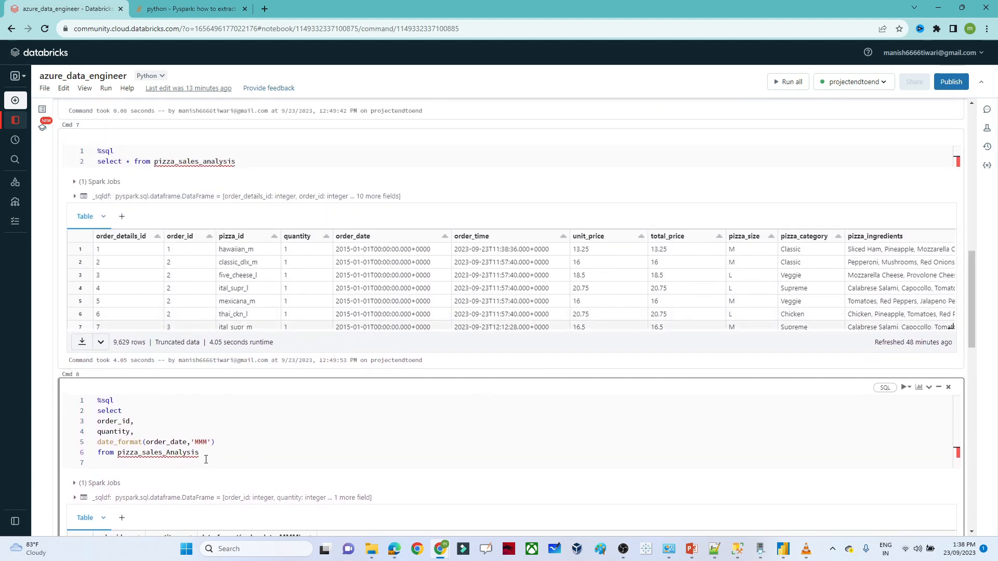
{"action": "left_click", "coordinate": [223, 445]}
{"action": "type", "text": "month"}
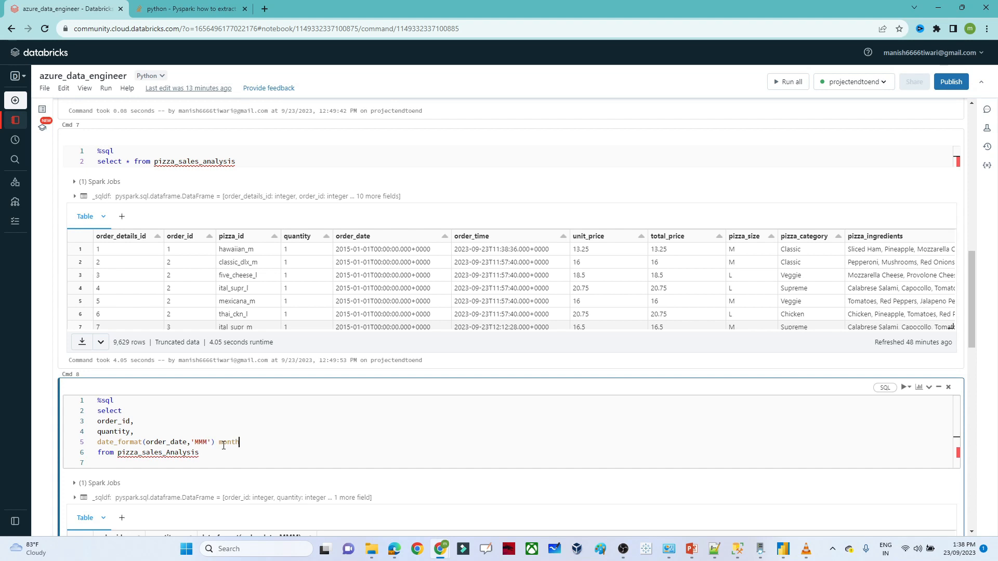
{"action": "type", "text": "_name,"}
{"action": "key", "text": "Return"}
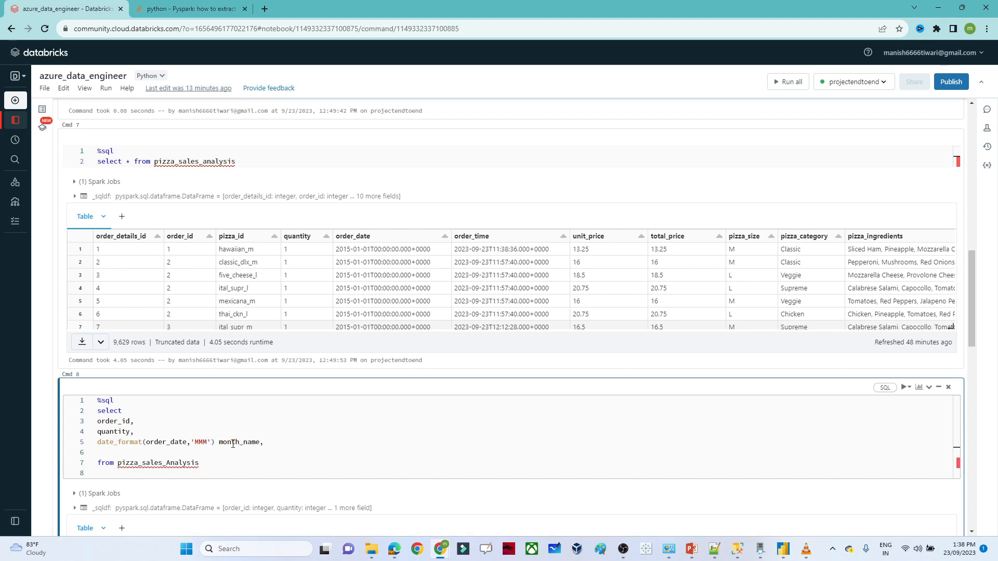
- Duplicate the month line with format 'EEEE' aliased day_name and rerun the query
{"action": "left_click_drag", "start_coordinate": [279, 440], "coordinate": [98, 444]}
{"action": "key", "text": "ctrl+c"}
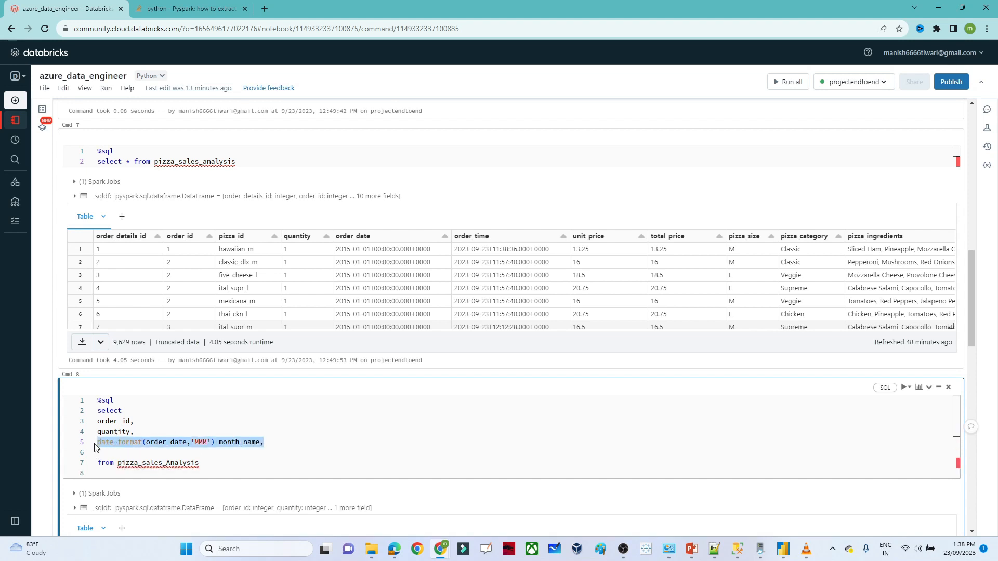
{"action": "left_click", "coordinate": [267, 448]}
{"action": "key", "text": "Return"}
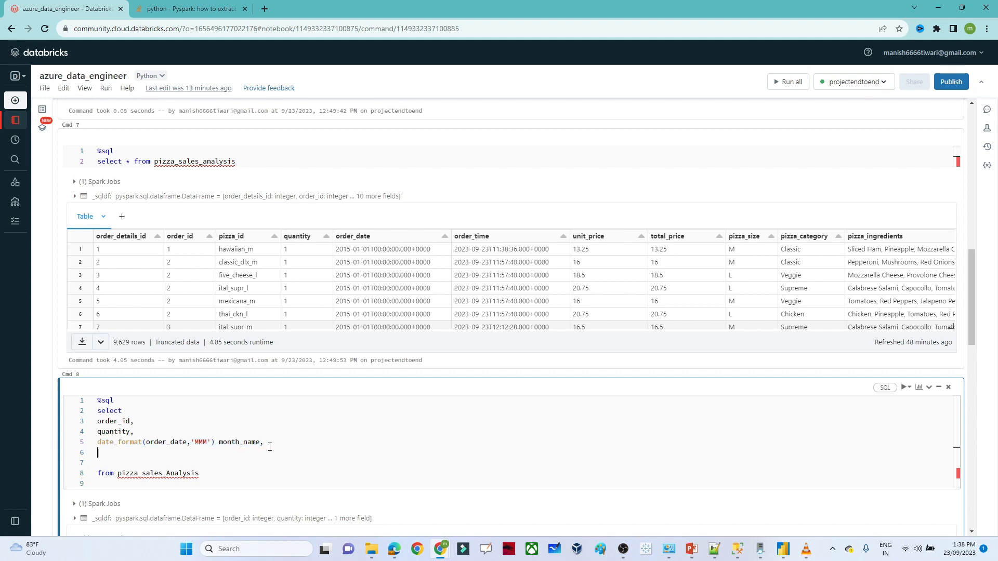
{"action": "key", "text": "ctrl+v"}
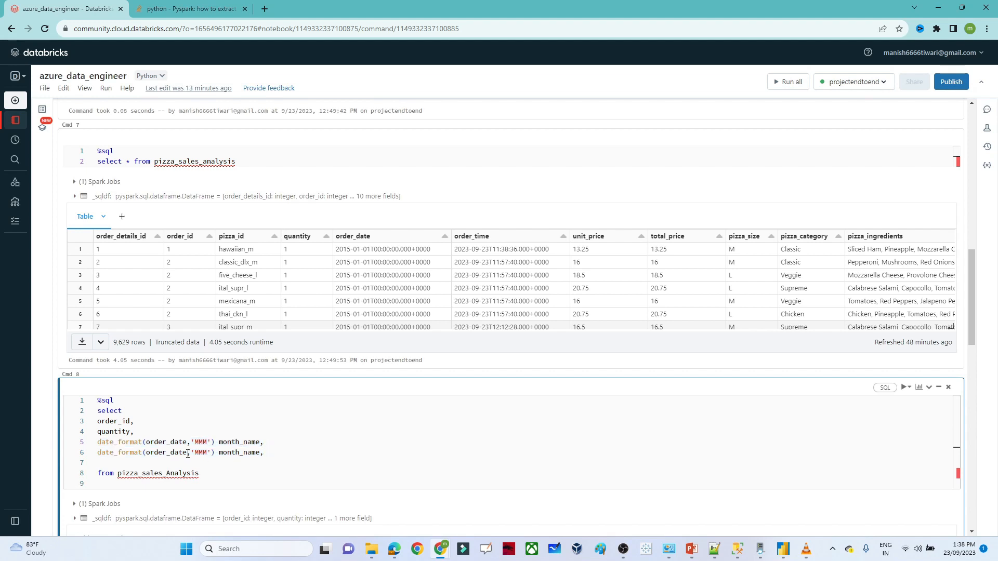
{"action": "double_click", "coordinate": [197, 453]}
{"action": "type", "text": "EEEE"}
{"action": "left_click", "coordinate": [276, 455]}
{"action": "key", "text": "BackSpace"}
{"action": "left_click", "coordinate": [244, 453]}
{"action": "key", "text": "BackSpace"}
{"action": "key", "text": "BackSpace"}
{"action": "key", "text": "BackSpace"}
{"action": "key", "text": "BackSpace"}
{"action": "key", "text": "BackSpace"}
{"action": "type", "text": "DAY"}
{"action": "key", "text": "BackSpace"}
{"action": "key", "text": "BackSpace"}
{"action": "key", "text": "BackSpace"}
{"action": "type", "text": "day"}
{"action": "key", "text": "shift+Return"}
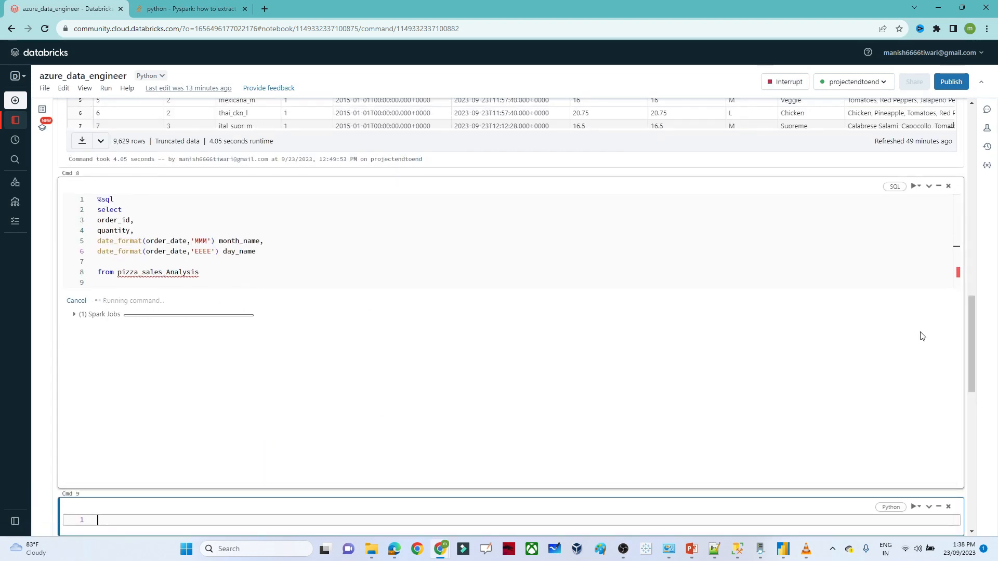
{"action": "left_click_drag", "start_coordinate": [971, 339], "coordinate": [971, 333]}
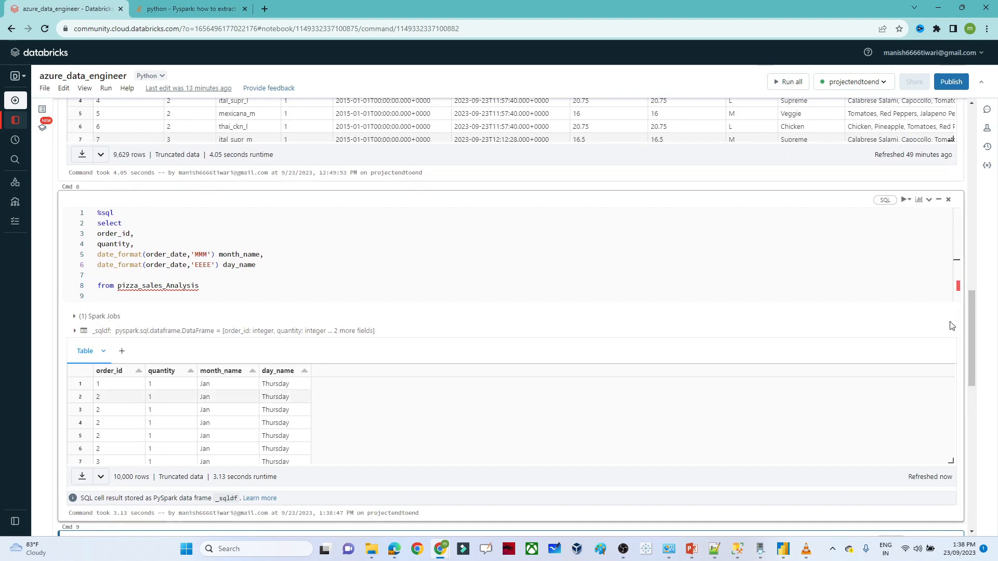
- Add a hour(order_time) column aliased order_time to the query
{"action": "left_click_drag", "start_coordinate": [973, 323], "coordinate": [968, 300]}
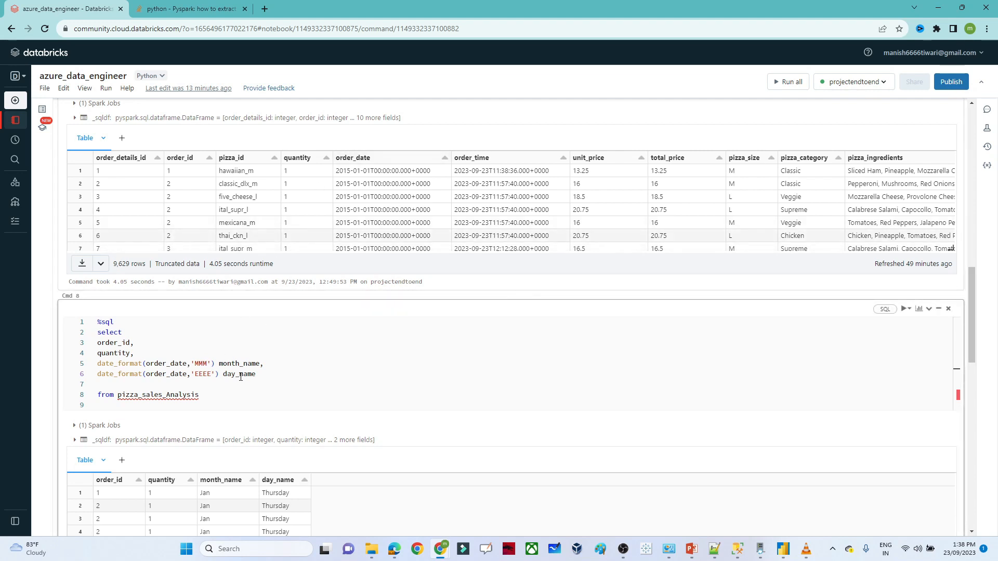
{"action": "left_click", "coordinate": [259, 374]}
{"action": "type", "text": ","}
{"action": "key", "text": "Return"}
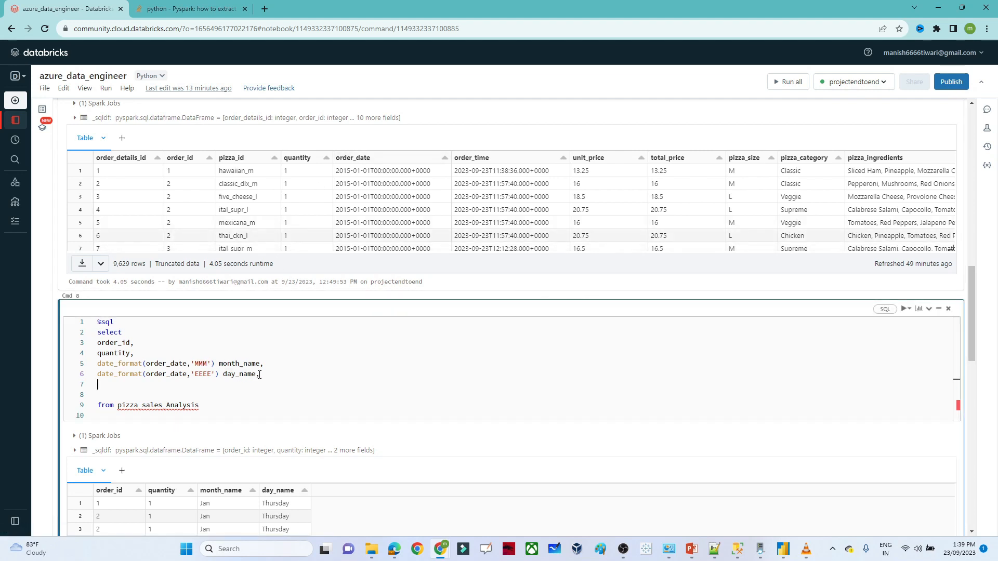
{"action": "type", "text": "hour("}
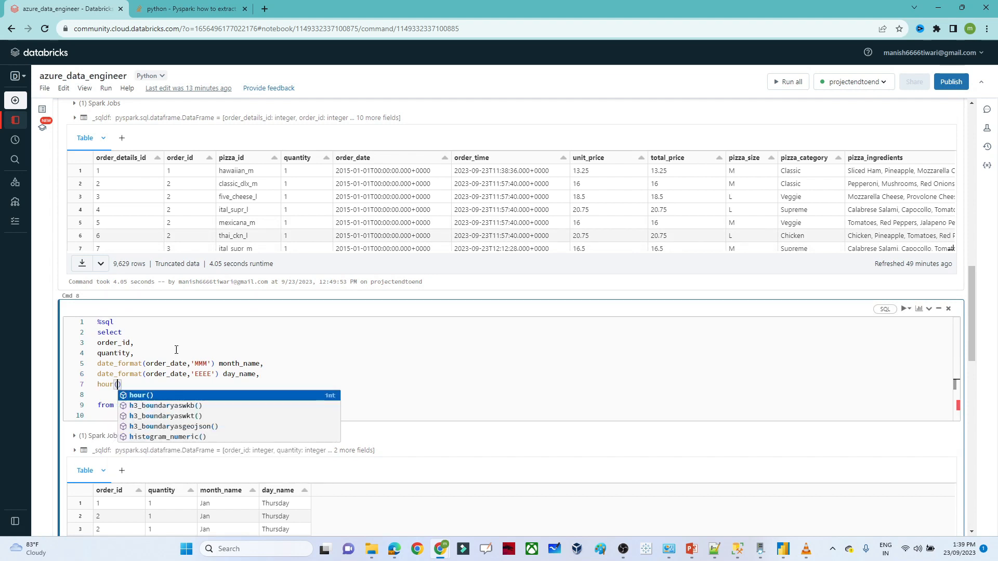
{"action": "type", "text": "order"}
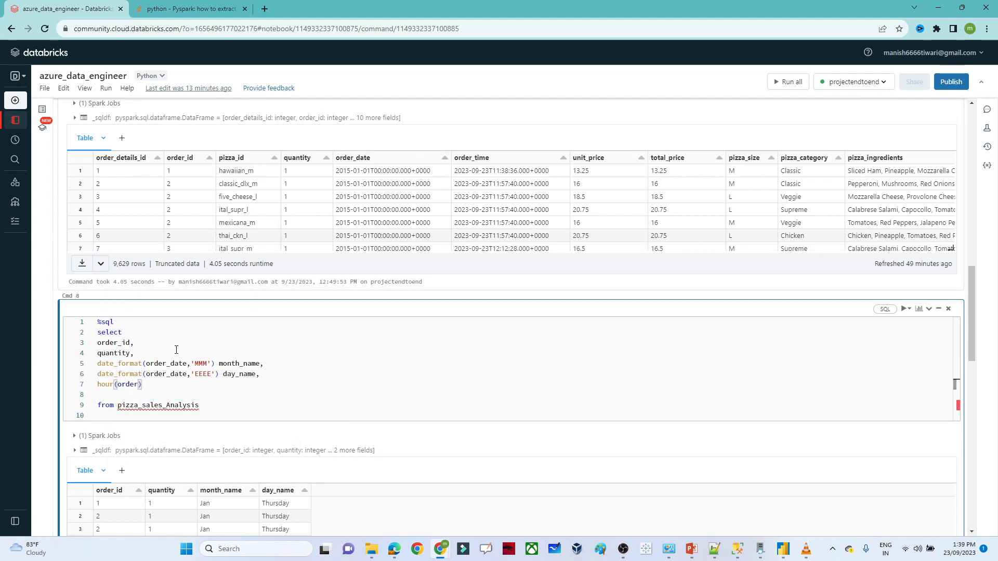
{"action": "type", "text": "_time"}
{"action": "double_click", "coordinate": [102, 384]}
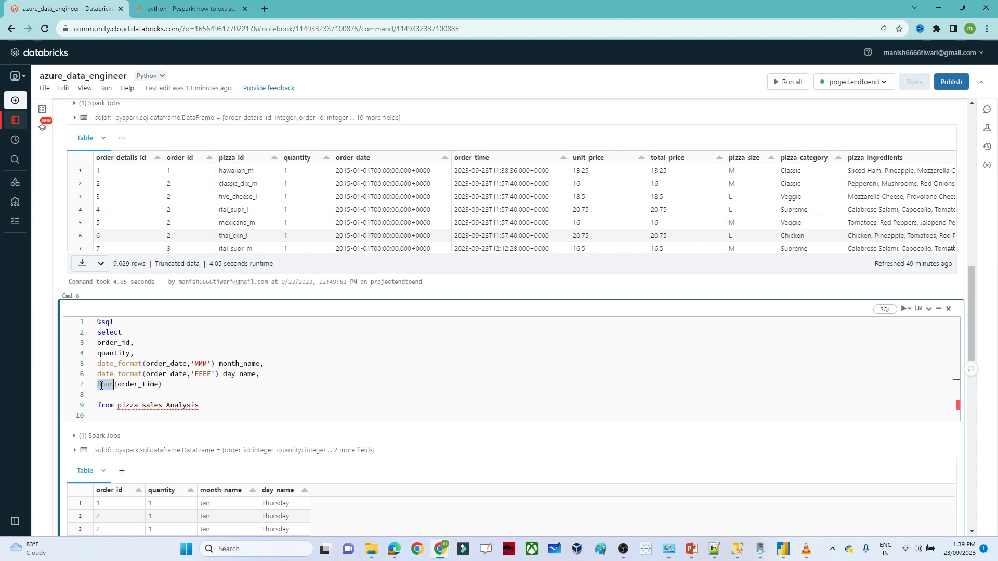
{"action": "double_click", "coordinate": [133, 385]}
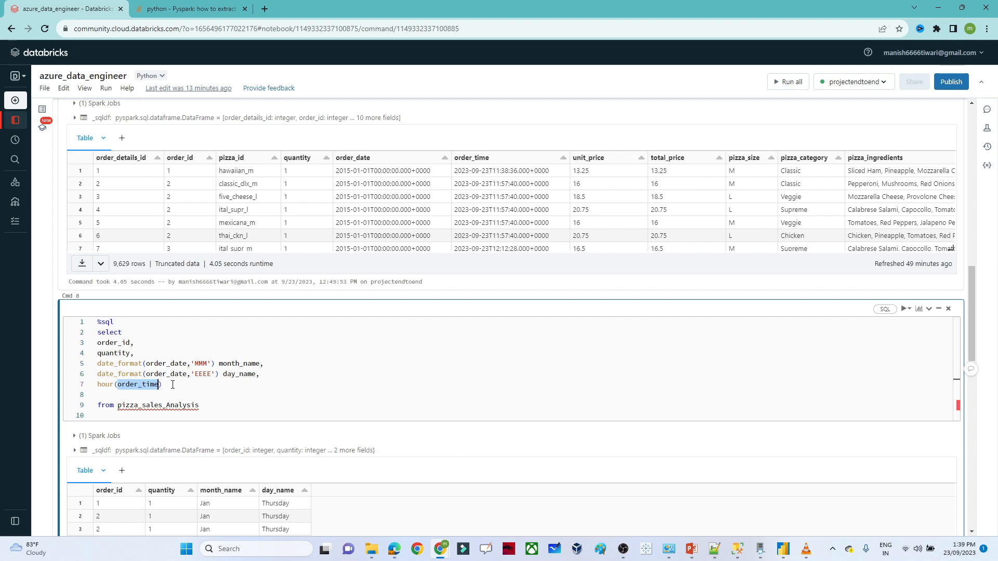
{"action": "left_click", "coordinate": [173, 384]}
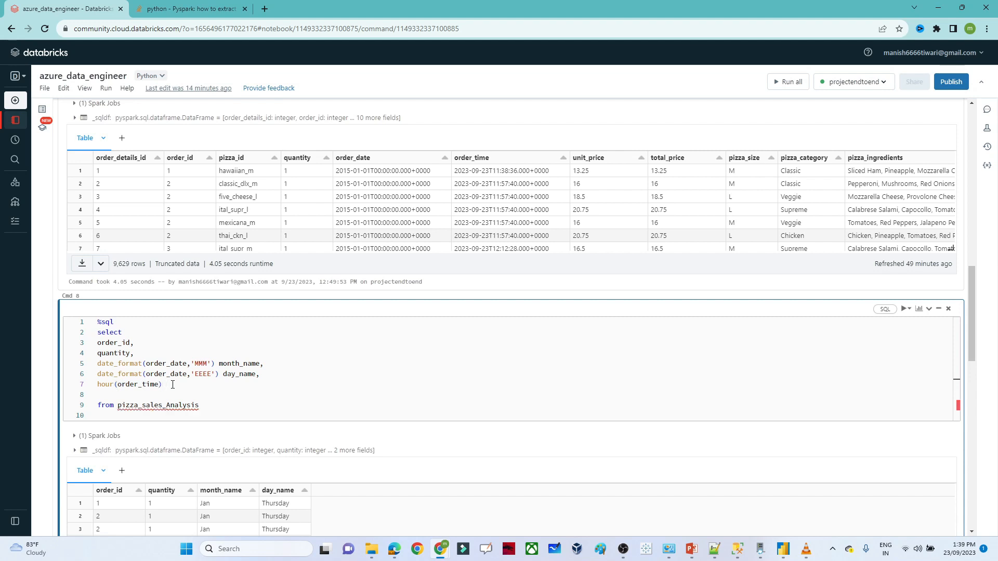
{"action": "type", "text": "order_time,"}
{"action": "key", "text": "Return"}
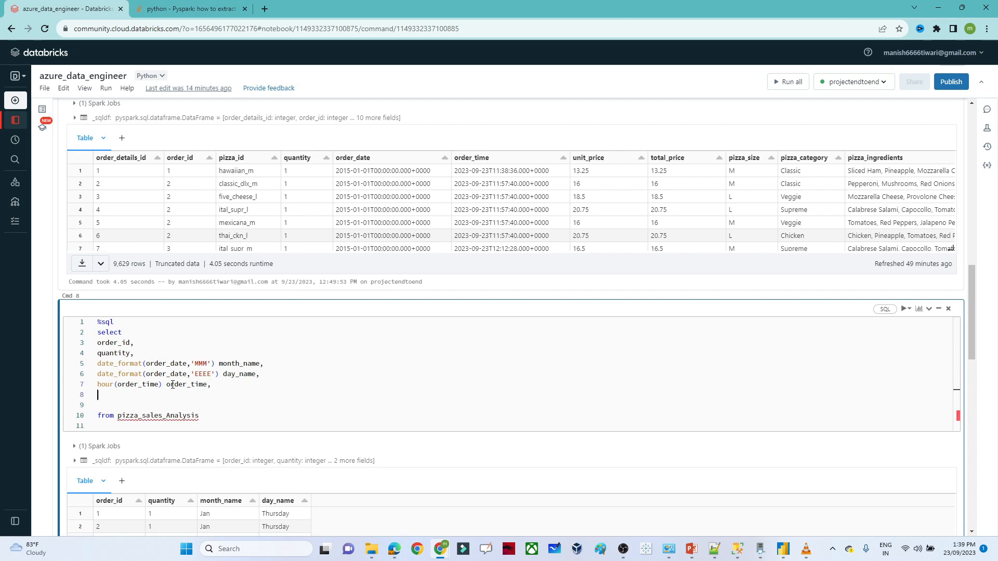
- Add unit_price, total_price and pizza_size columns to the select list
{"action": "type", "text": "unit"}
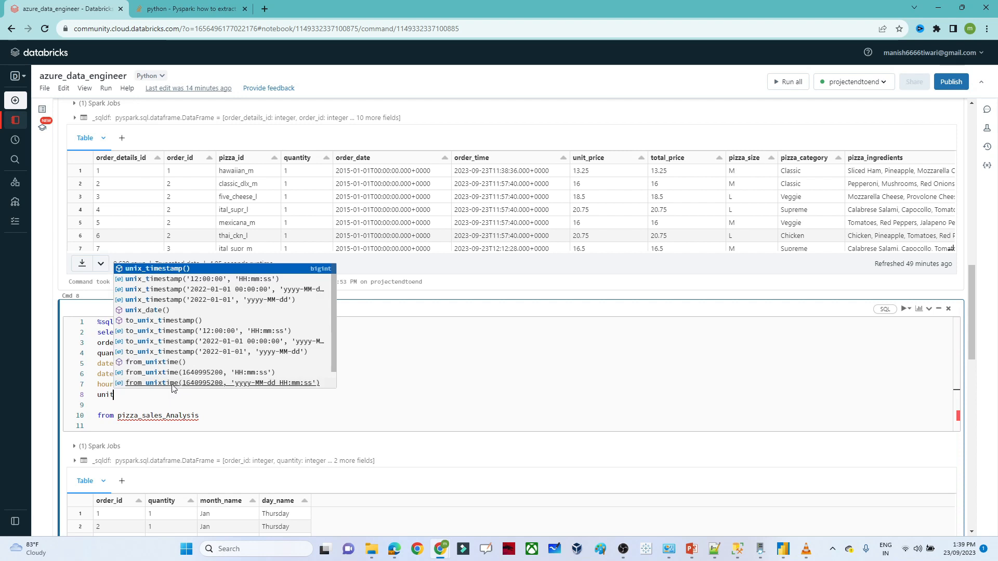
{"action": "type", "text": "_price"}
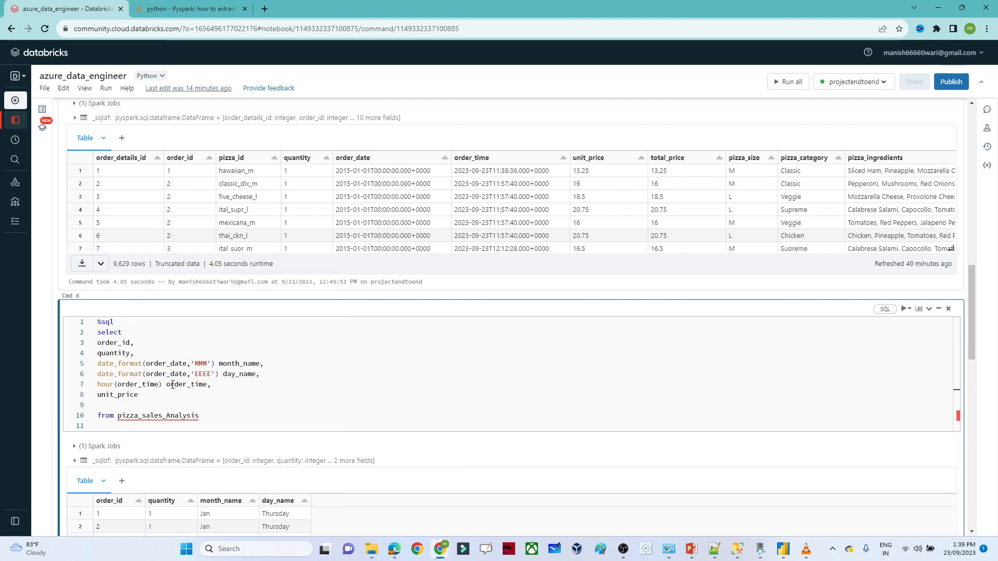
{"action": "type", "text": ","}
{"action": "key", "text": "Return"}
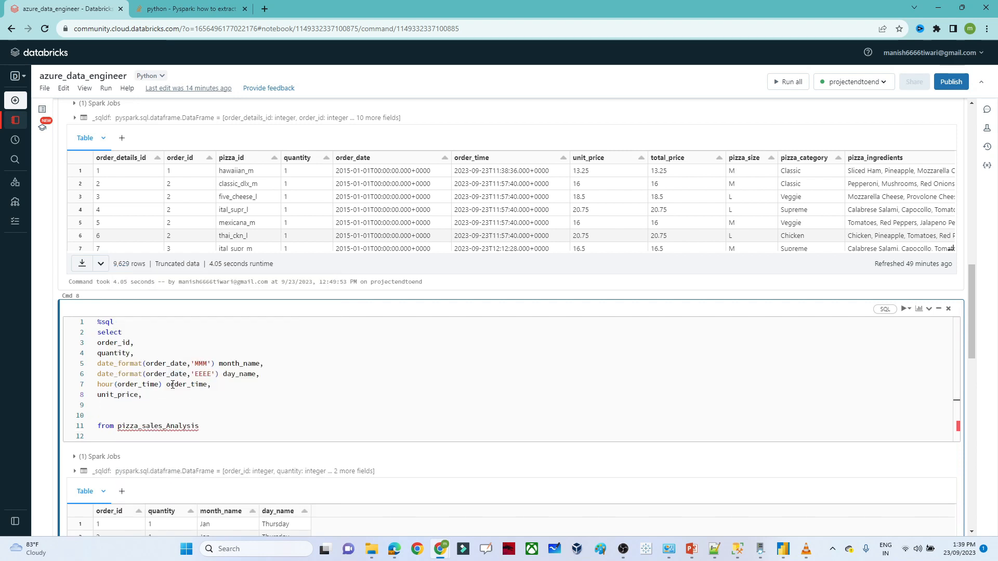
{"action": "type", "text": "total_p"}
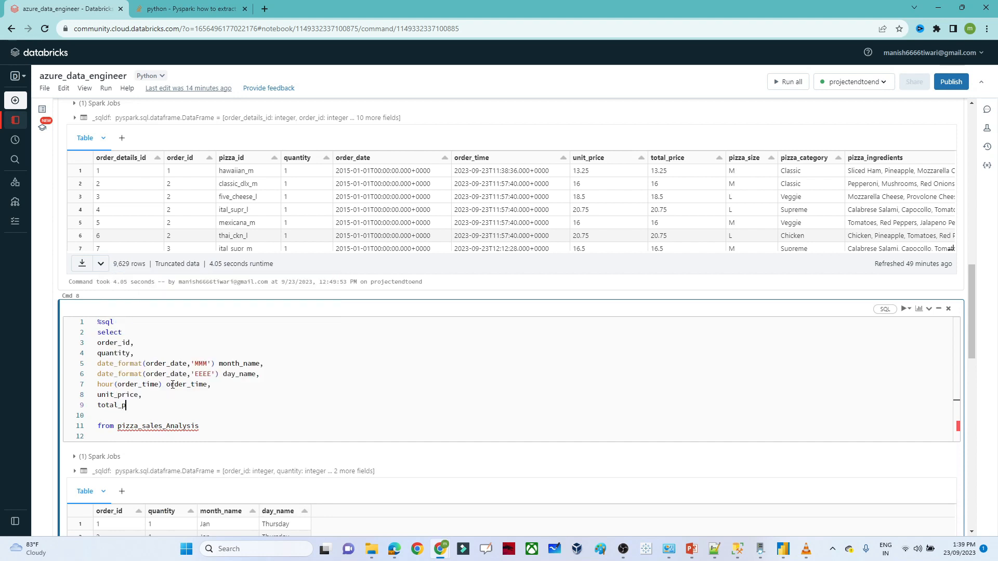
{"action": "type", "text": "rice,"}
{"action": "key", "text": "Return"}
{"action": "type", "text": "pi"}
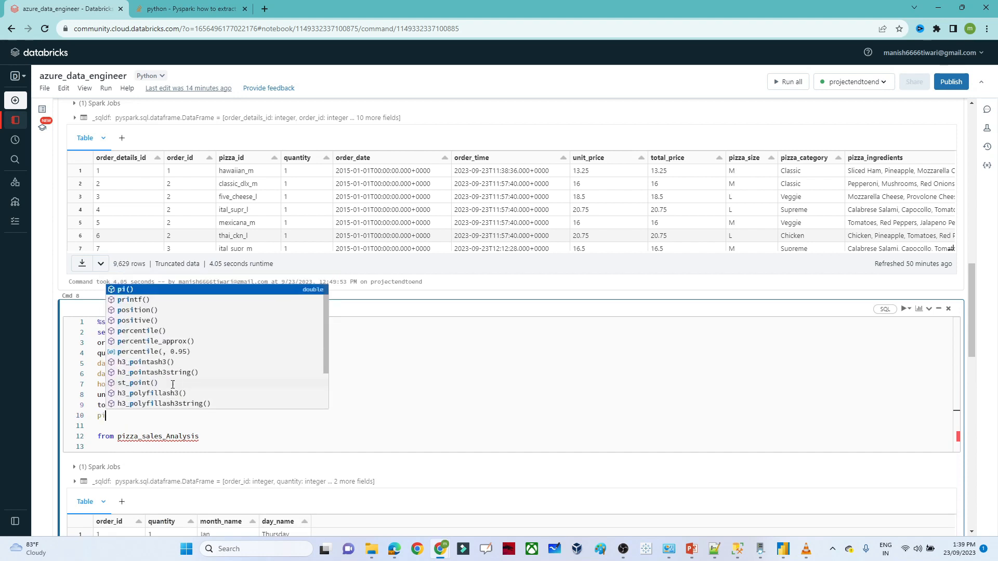
{"action": "type", "text": "zza_size,"}
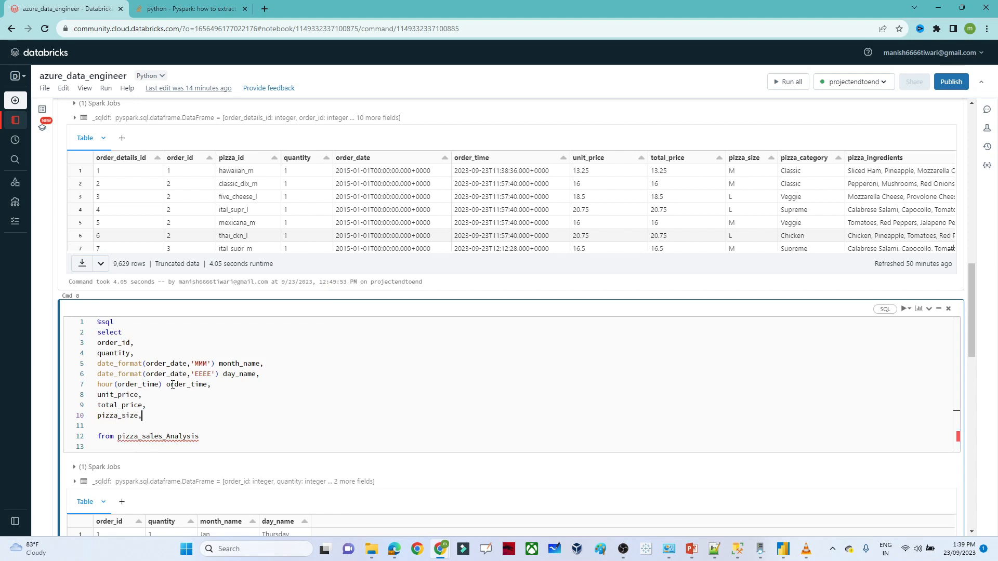
{"action": "key", "text": "Return"}
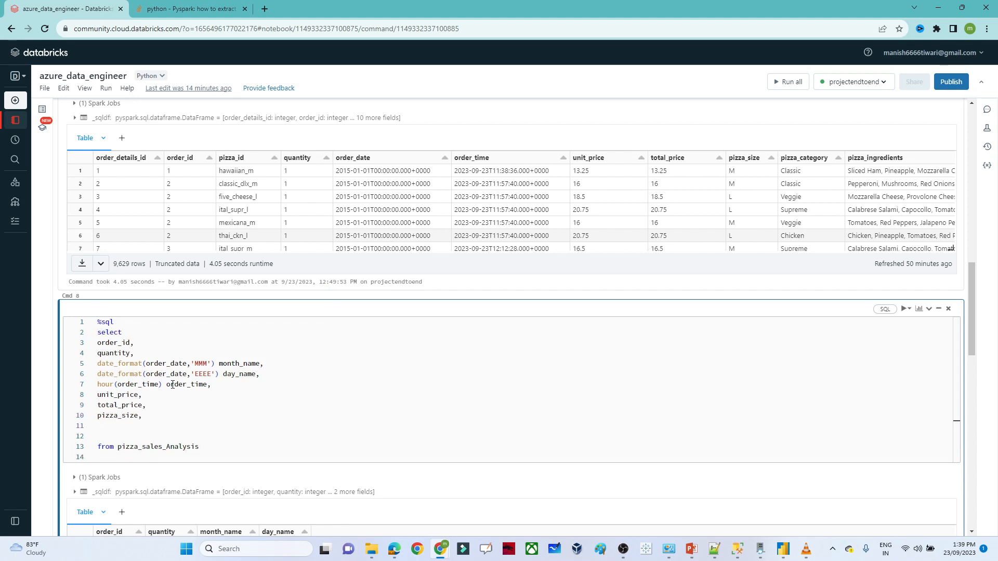
- Add pizza_category and pizza_name, then run the query returning 10,000 rows
{"action": "type", "text": "pizza _category"}
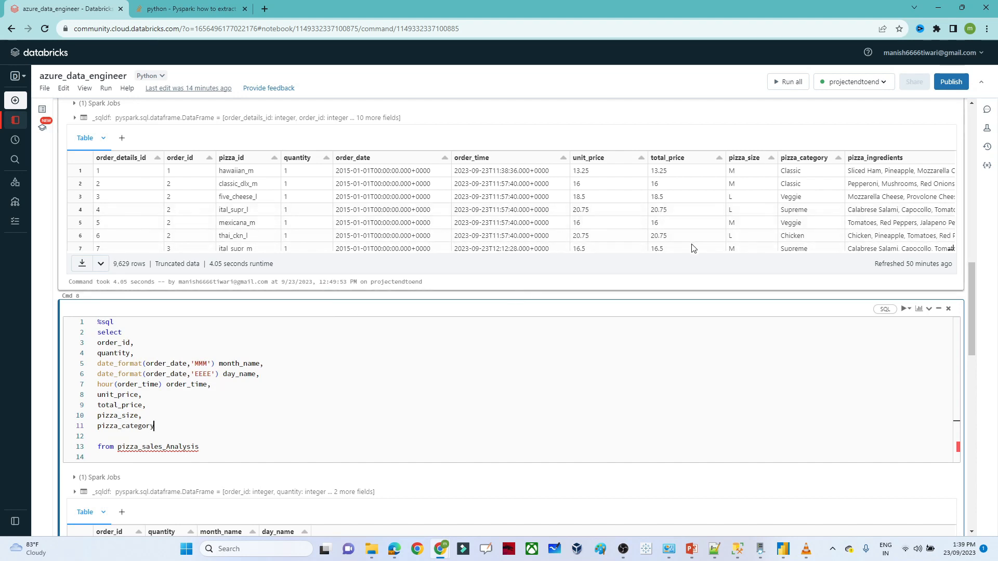
{"action": "left_click", "coordinate": [641, 245]}
{"action": "left_click_drag", "start_coordinate": [641, 245], "coordinate": [996, 310]}
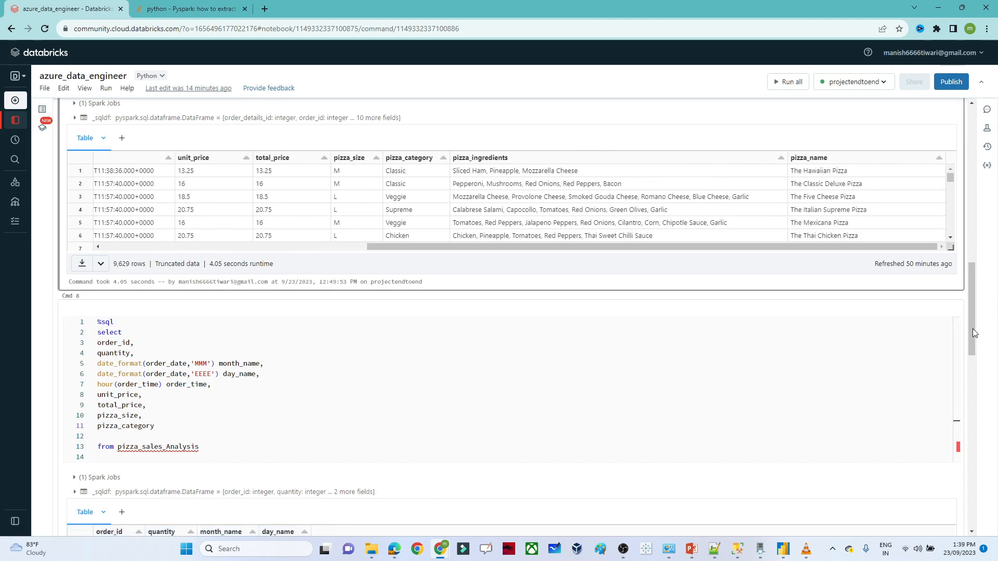
{"action": "scroll", "coordinate": [363, 310], "scroll_direction": "down", "scroll_amount": 1}
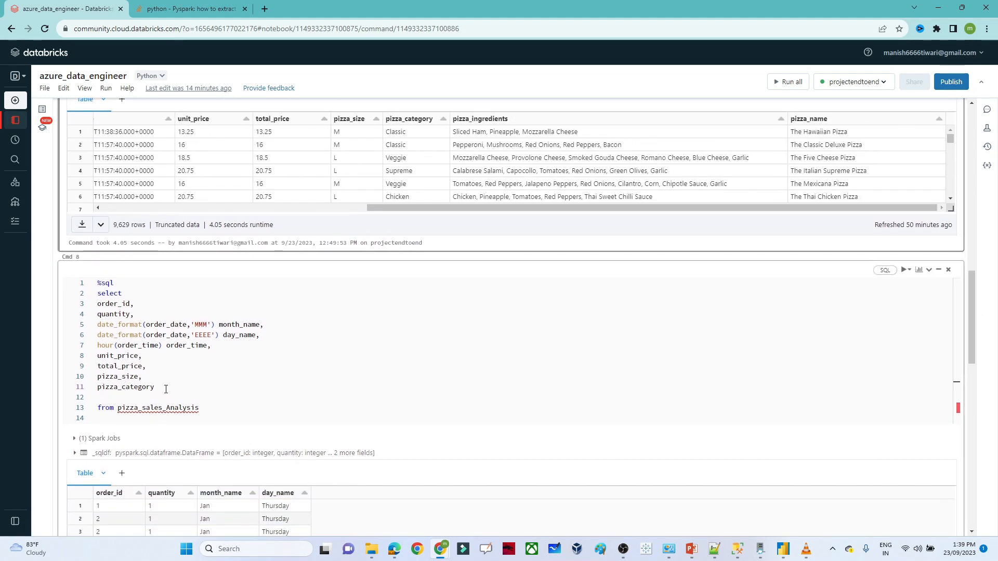
{"action": "left_click", "coordinate": [166, 390]}
{"action": "type", "text": ".*"}
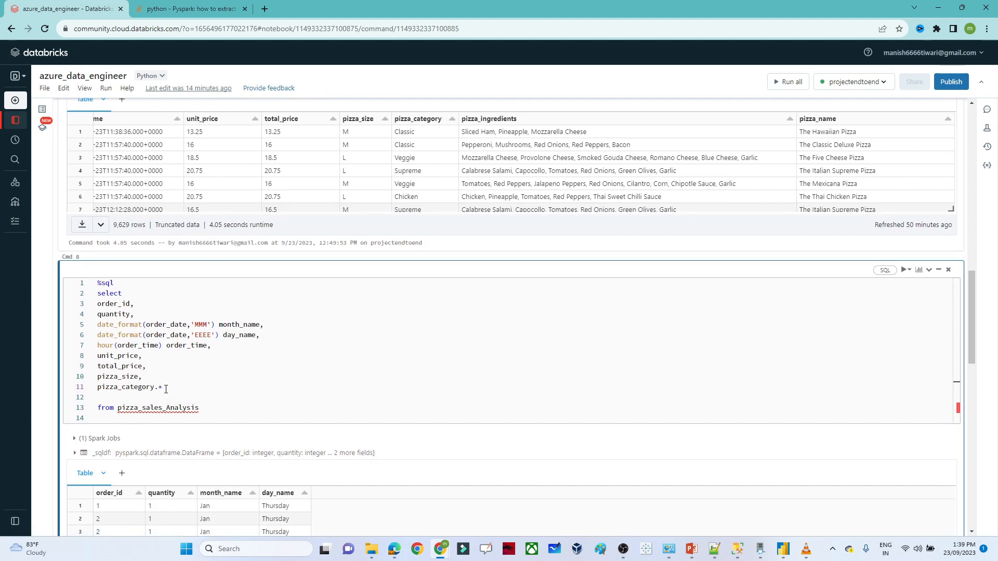
{"action": "key", "text": "Return"}
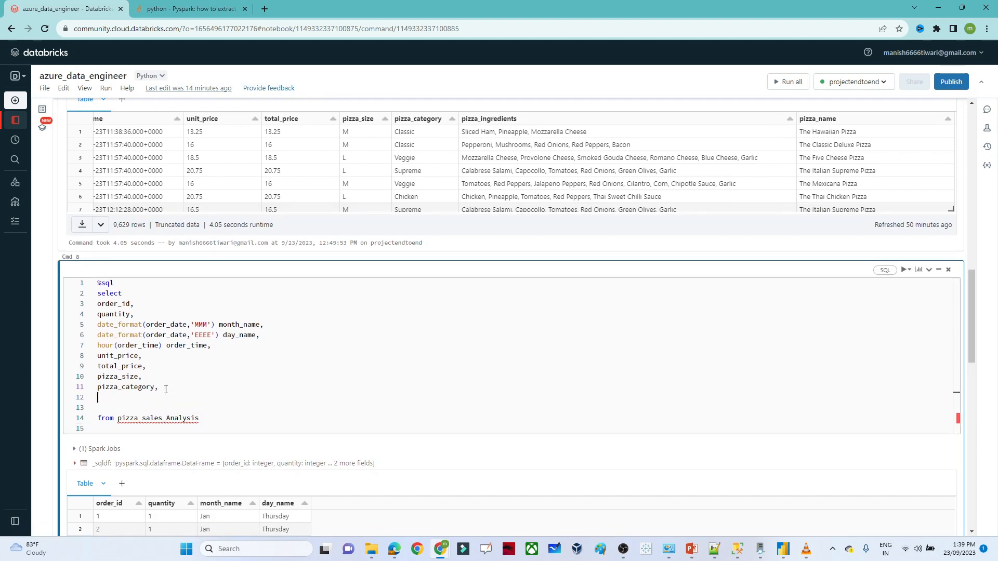
{"action": "type", "text": "pizza_name"}
{"action": "key", "text": "BackSpace"}
{"action": "key", "text": "shift+Return"}
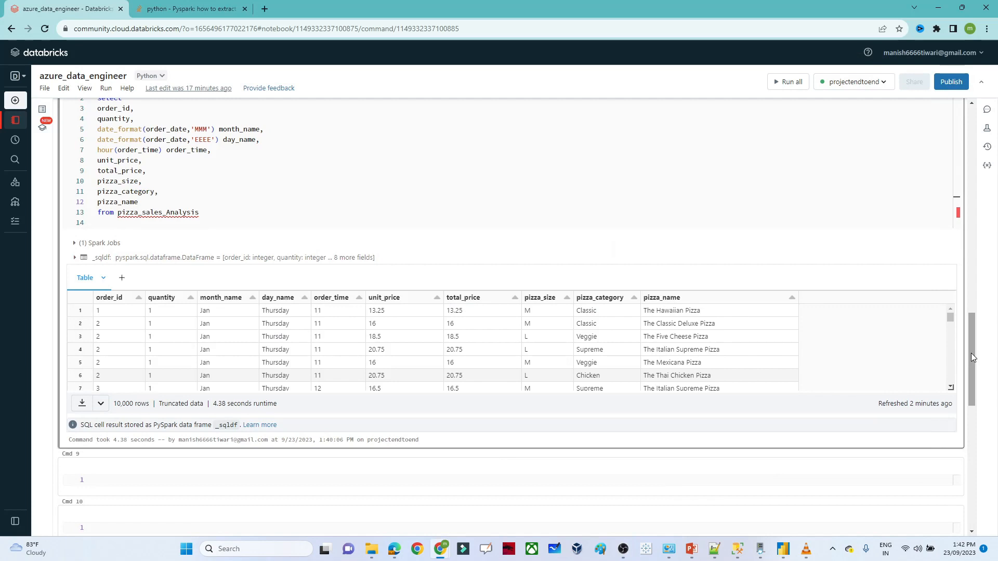
- Copy the whole query into the empty cell below the results
{"action": "mouse_move", "coordinate": [971, 354]}
{"action": "left_mouse_down"}
{"action": "mouse_move", "coordinate": [963, 334]}
{"action": "mouse_move", "coordinate": [963, 348]}
{"action": "left_mouse_up"}
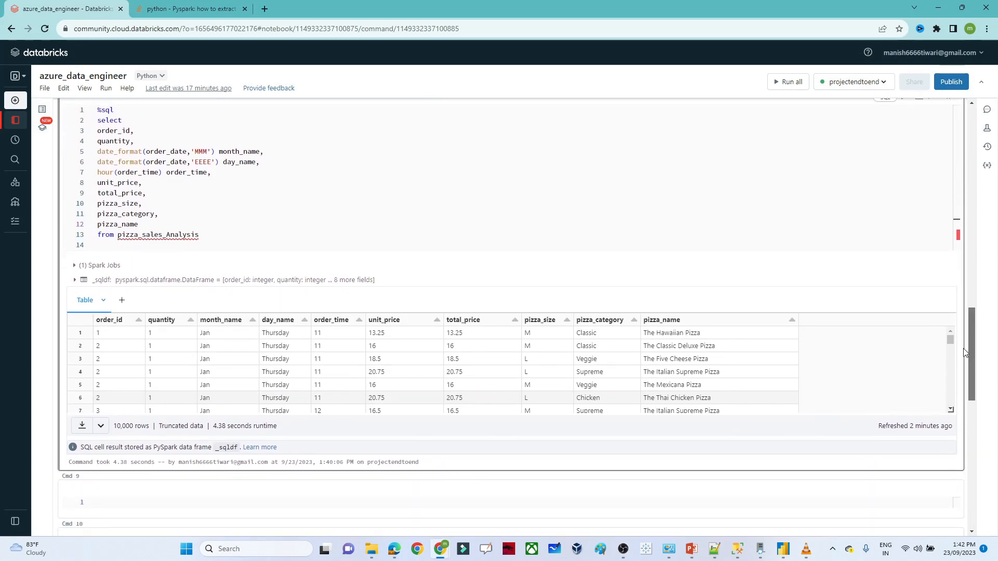
{"action": "left_click", "coordinate": [243, 194]}
{"action": "key", "text": "ctrl+a"}
{"action": "key", "text": "ctrl+c"}
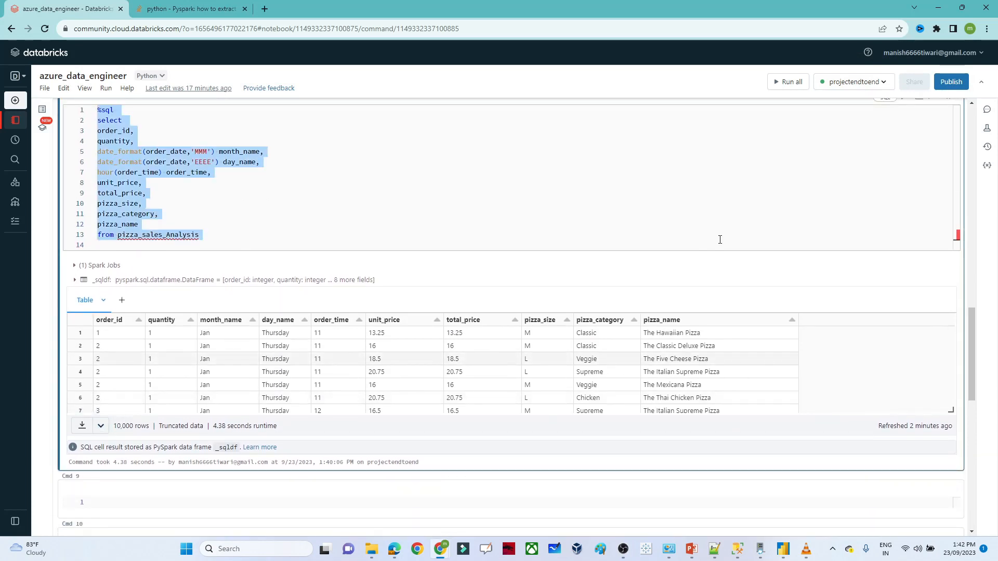
{"action": "left_click_drag", "start_coordinate": [971, 335], "coordinate": [966, 394]}
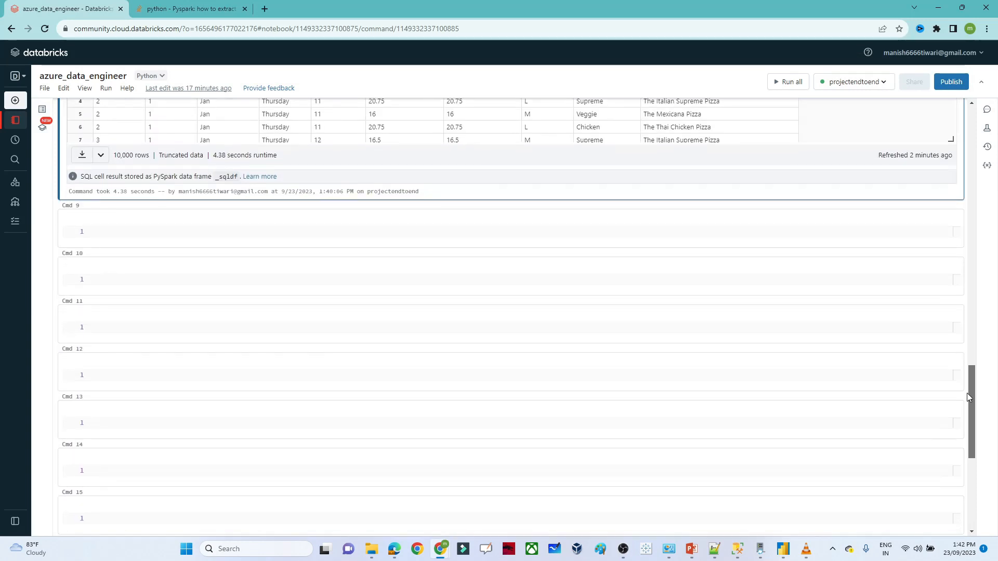
{"action": "left_click", "coordinate": [330, 231]}
{"action": "key", "text": "ctrl+v"}
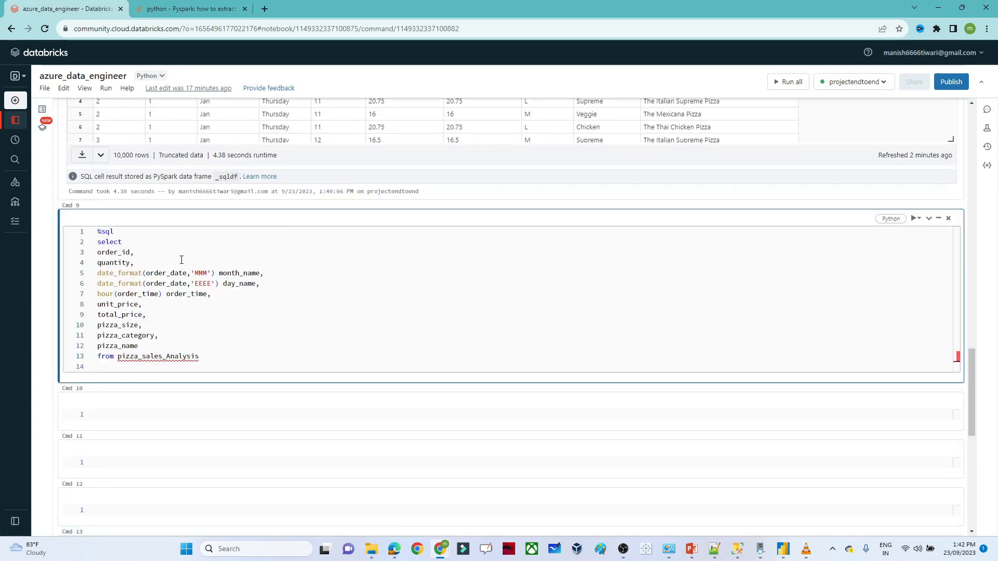
- Wrap order_id in count(distinct) and quantity in sum, keeping their names as aliases
{"action": "left_click", "coordinate": [99, 252]}
{"action": "type", "text": "count(dis"}
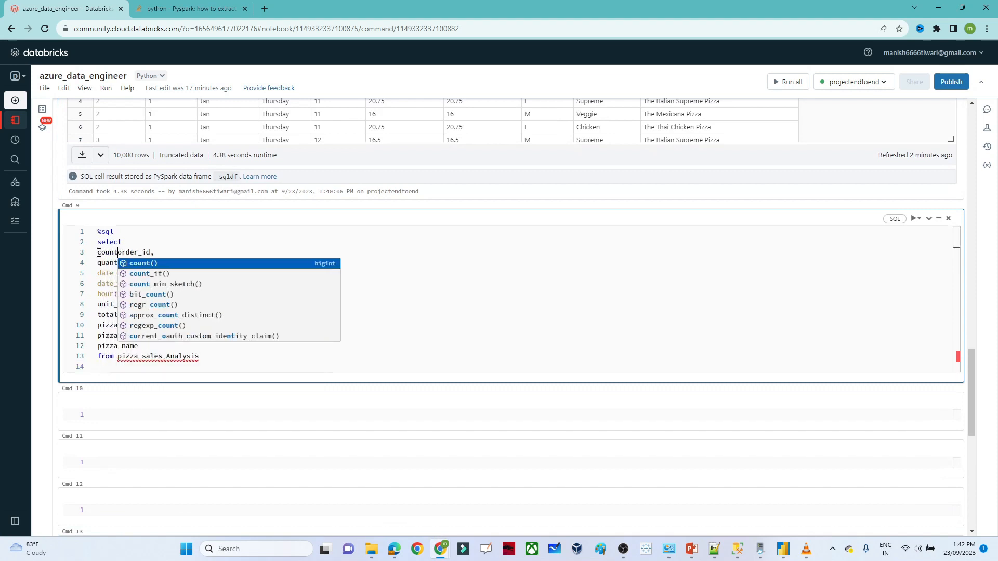
{"action": "type", "text": "tinct"}
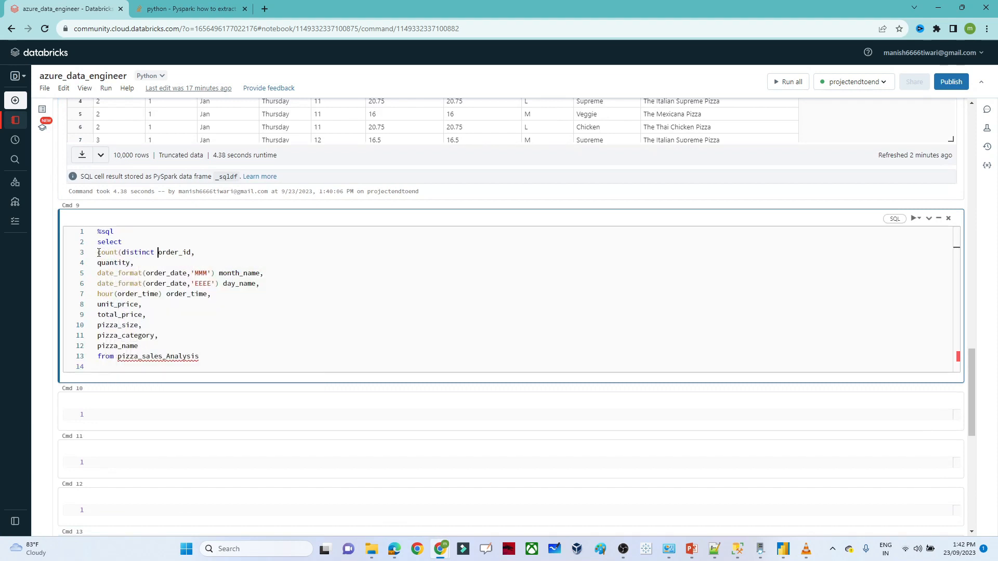
{"action": "left_click", "coordinate": [191, 252]}
{"action": "type", "text": ")"}
{"action": "double_click", "coordinate": [175, 252]}
{"action": "key", "text": "ctrl+c"}
{"action": "left_click", "coordinate": [196, 252]}
{"action": "key", "text": "ctrl+v"}
{"action": "left_click", "coordinate": [97, 264]}
{"action": "type", "text": "sum("}
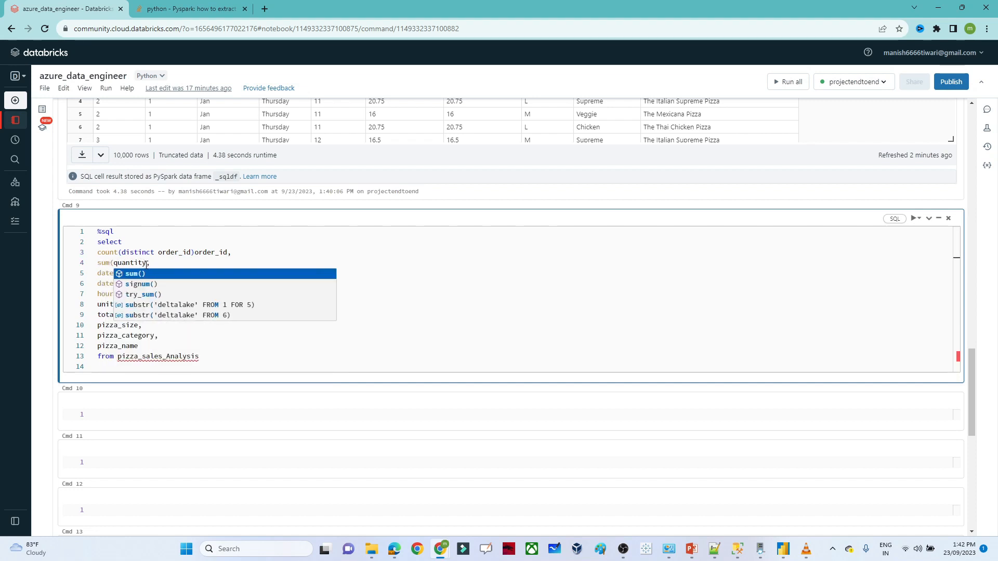
{"action": "left_click", "coordinate": [146, 264]}
{"action": "type", "text": ")"}
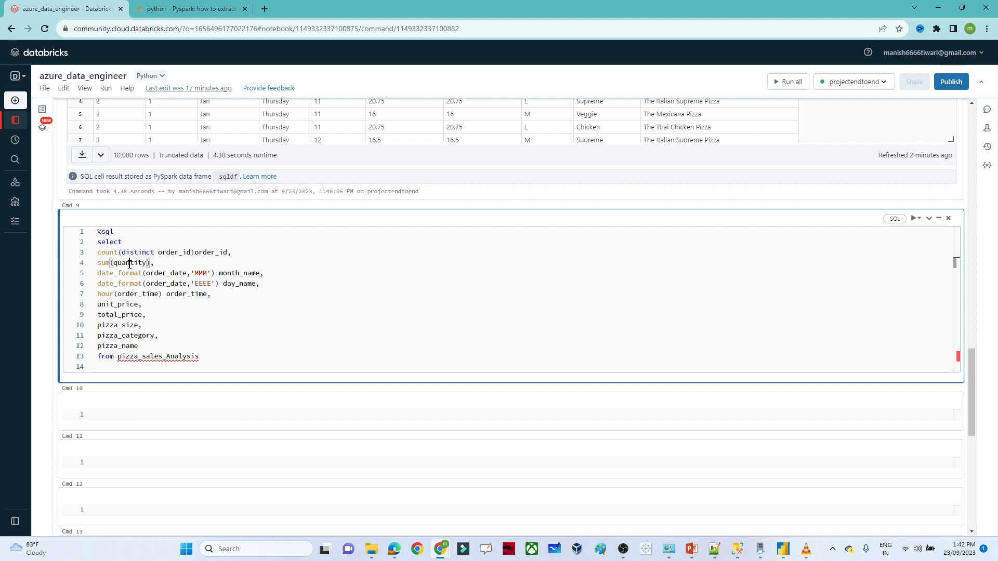
{"action": "double_click", "coordinate": [130, 264]}
{"action": "left_click", "coordinate": [151, 264]}
{"action": "key", "text": "ctrl+v"}
- Sum unit_price aliased unit_price and sum total_price aliased total_sales
{"action": "left_click", "coordinate": [99, 305]}
{"action": "type", "text": "sum("}
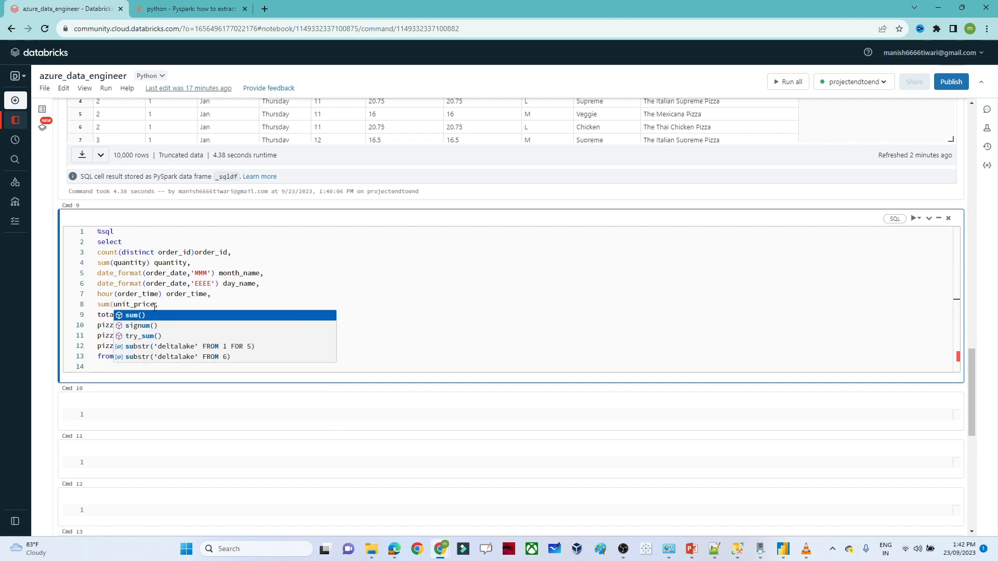
{"action": "left_click", "coordinate": [155, 305]}
{"action": "type", "text": ")"}
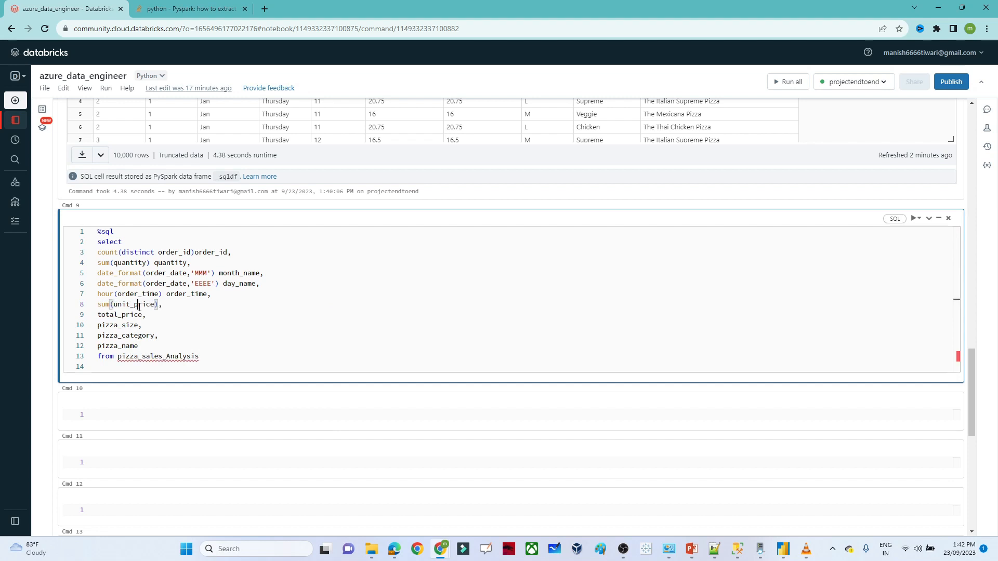
{"action": "double_click", "coordinate": [139, 307]}
{"action": "left_click", "coordinate": [158, 307]}
{"action": "key", "text": "ctrl+v"}
{"action": "left_click", "coordinate": [99, 316]}
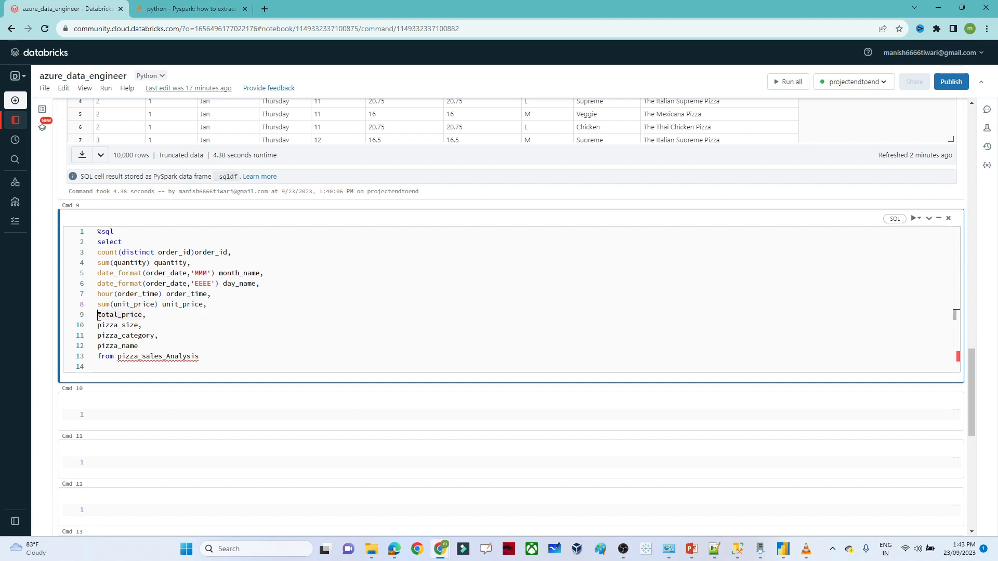
{"action": "type", "text": "sum("}
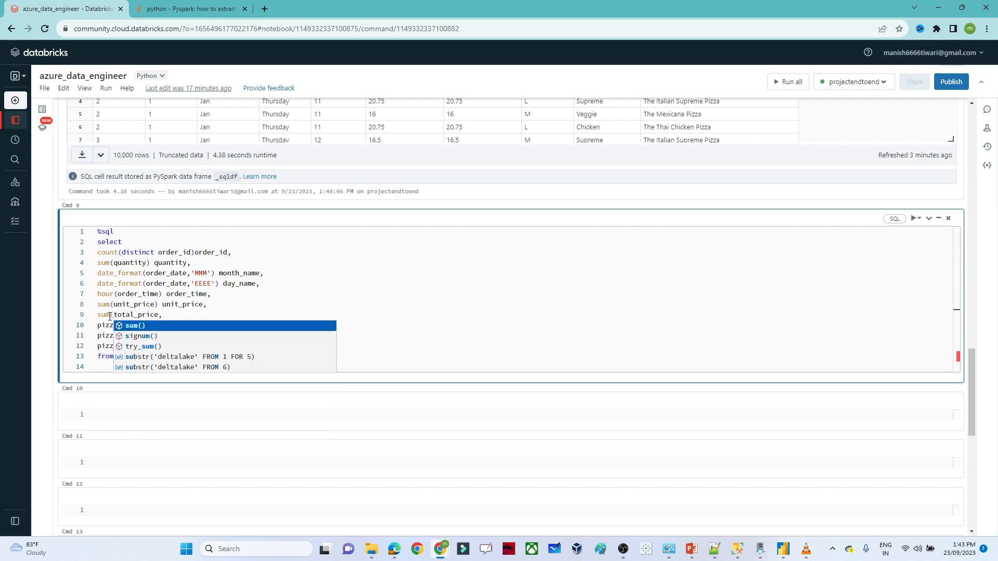
{"action": "double_click", "coordinate": [123, 316]}
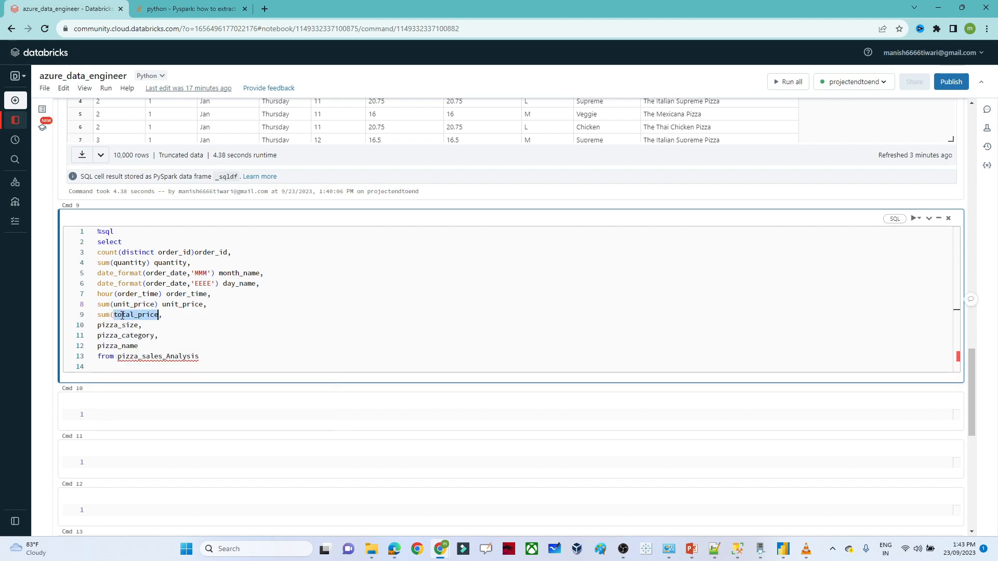
{"action": "left_click", "coordinate": [157, 315]}
{"action": "type", "text": ") total_sales,"}
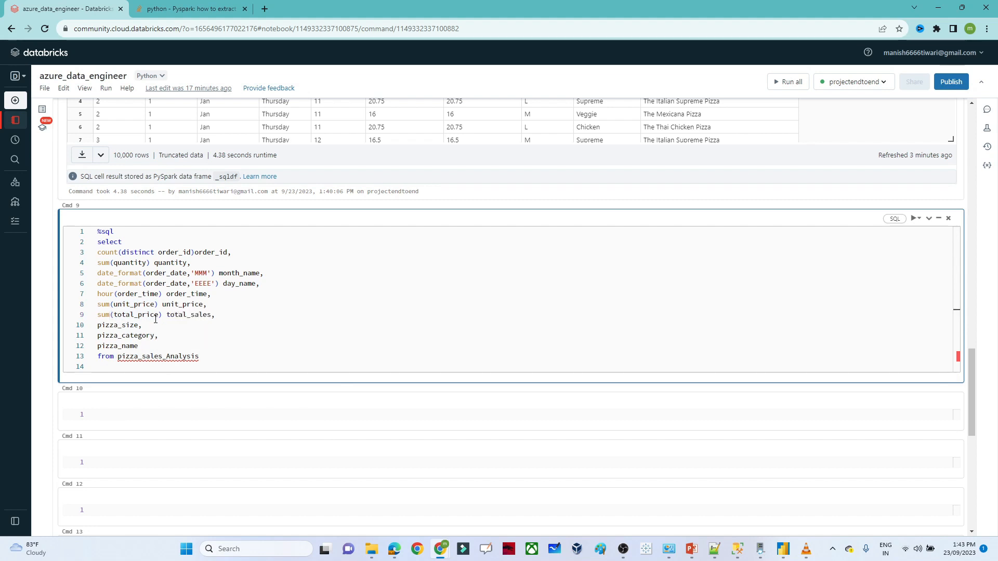
- Add 'group by 3,4,5,8,9,10' after the FROM clause and run the aggregation
{"action": "left_click", "coordinate": [98, 327]}
{"action": "left_click", "coordinate": [222, 365]}
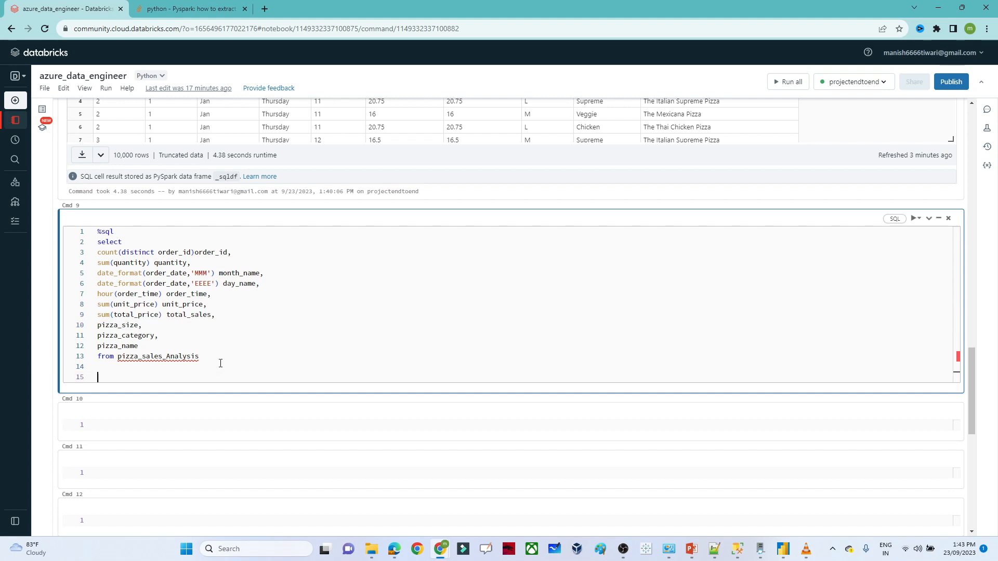
{"action": "type", "text": "group by"}
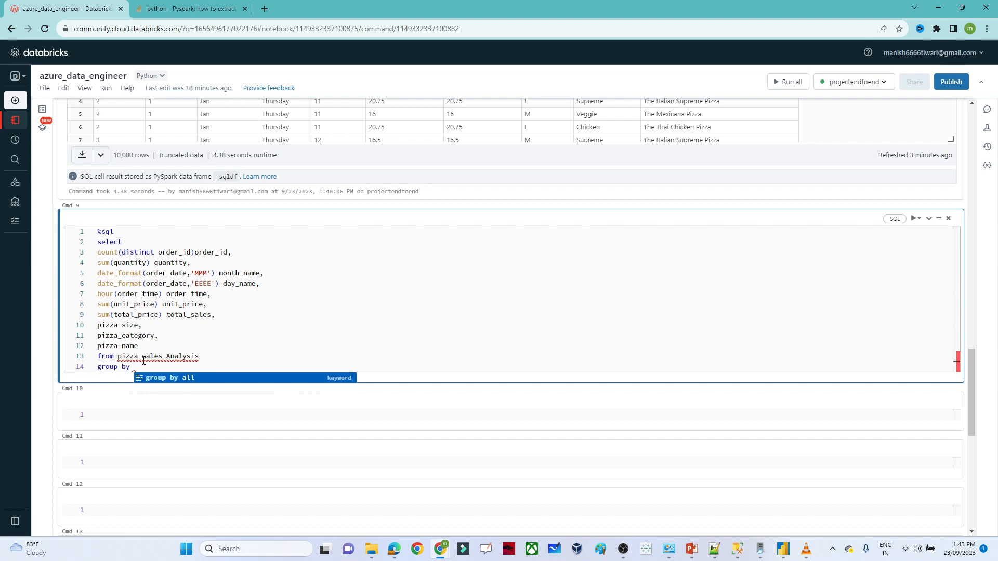
{"action": "type", "text": "3,4,5"}
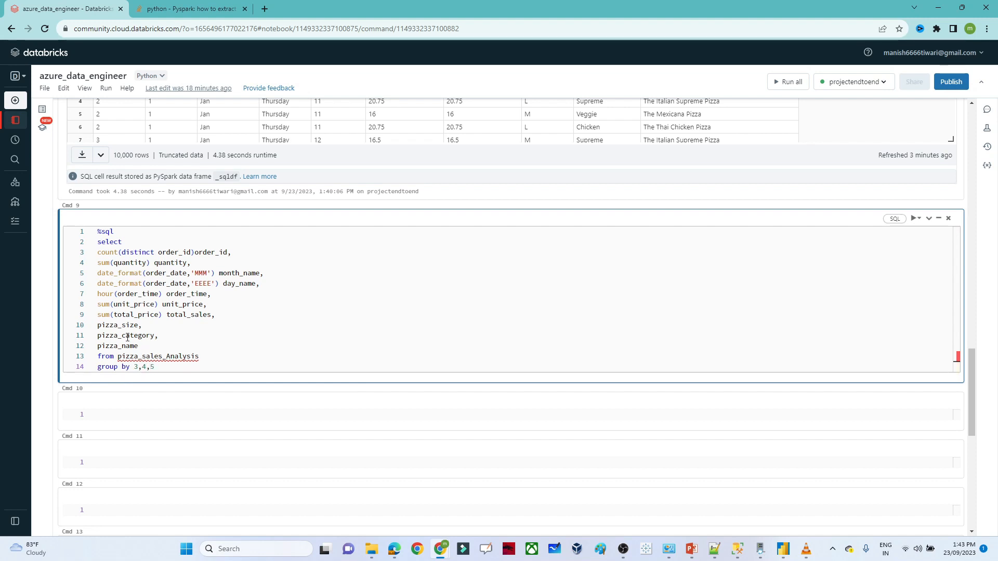
{"action": "type", "text": ","}
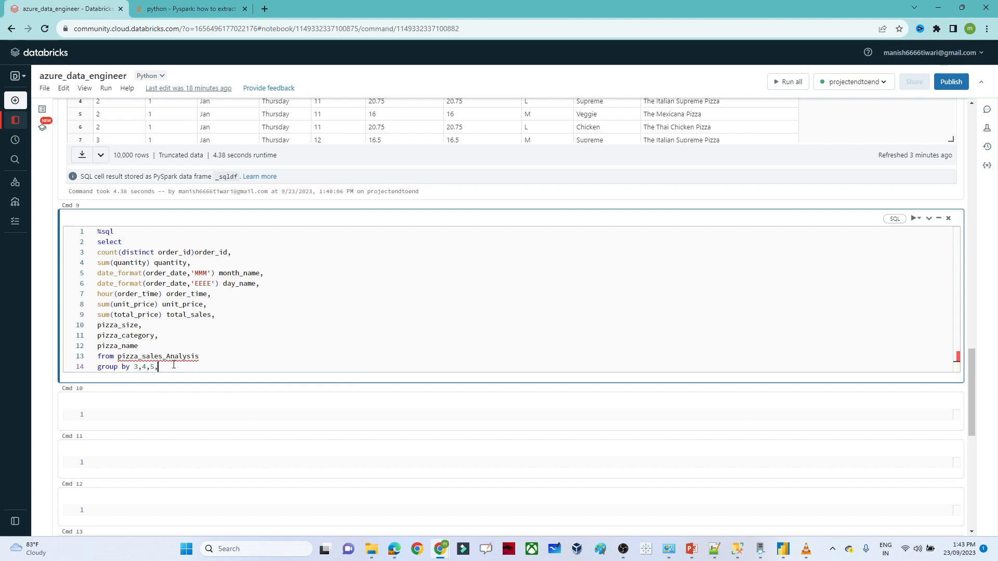
{"action": "type", "text": "8,9,10"}
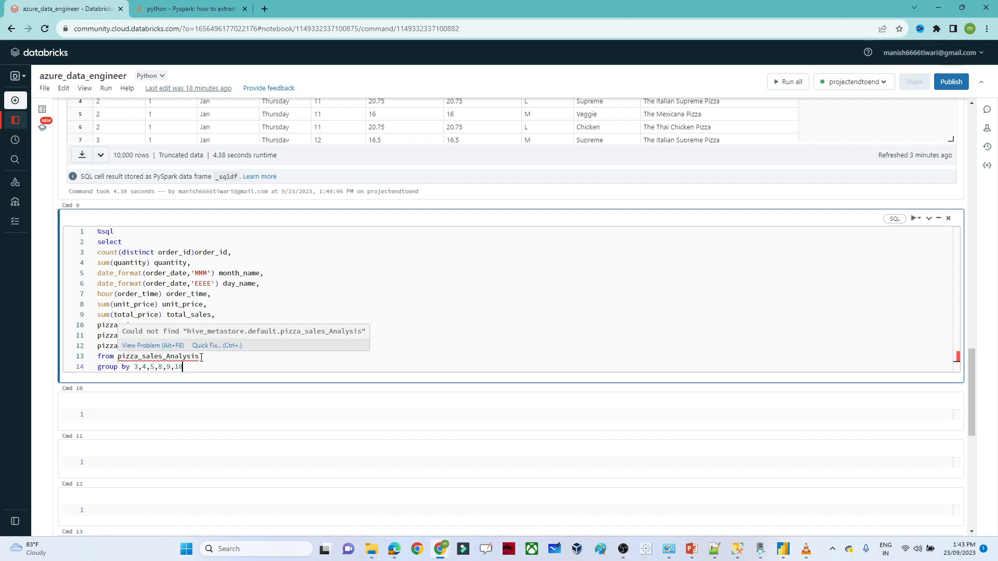
{"action": "key", "text": "shift+Return"}
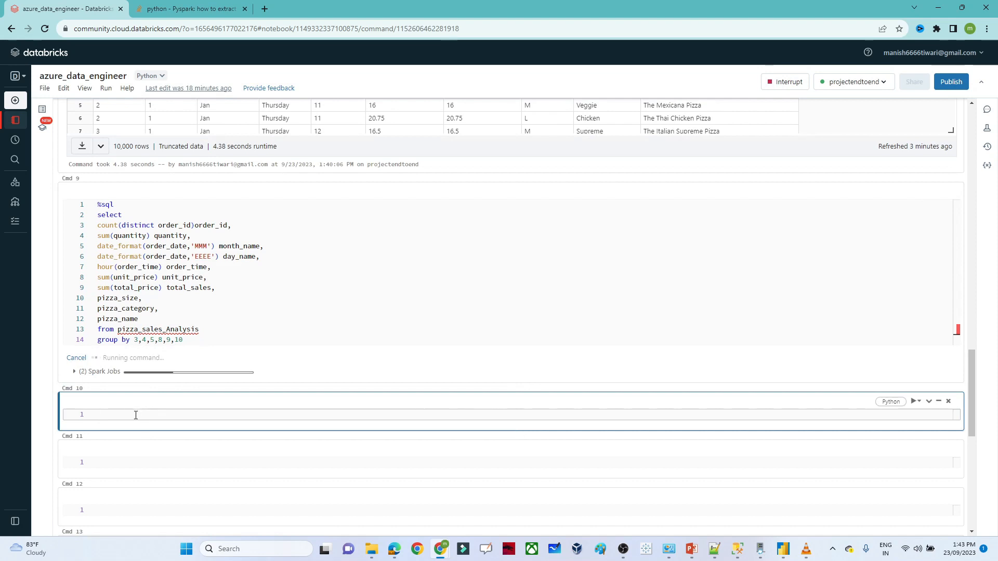
- Begin a %sql 'create table' statement in Cmd 10, then switch to Power BI Desktop
{"action": "type", "text": "reate"}
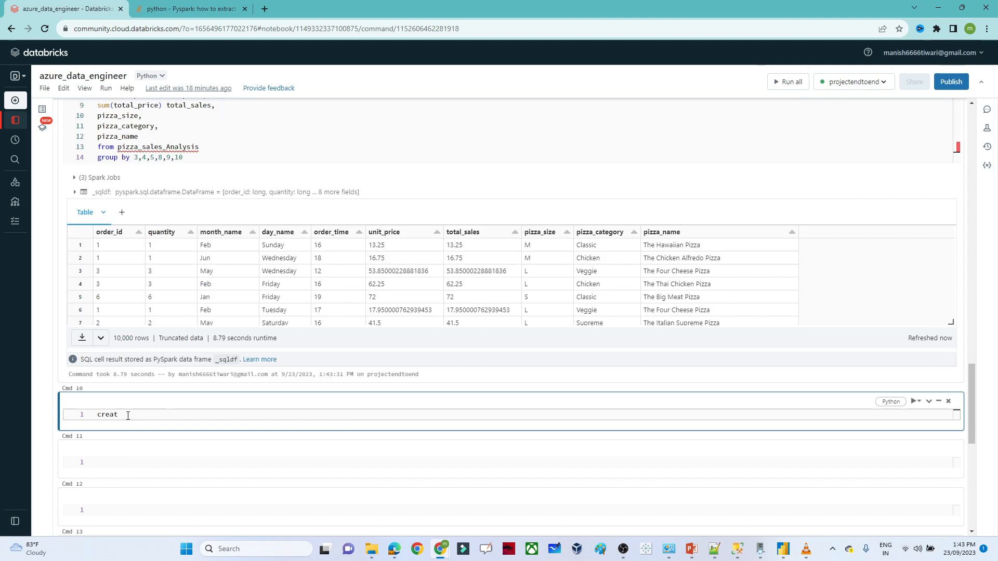
{"action": "left_click", "coordinate": [99, 416]}
{"action": "type", "text": "%sql"}
{"action": "key", "text": "Return"}
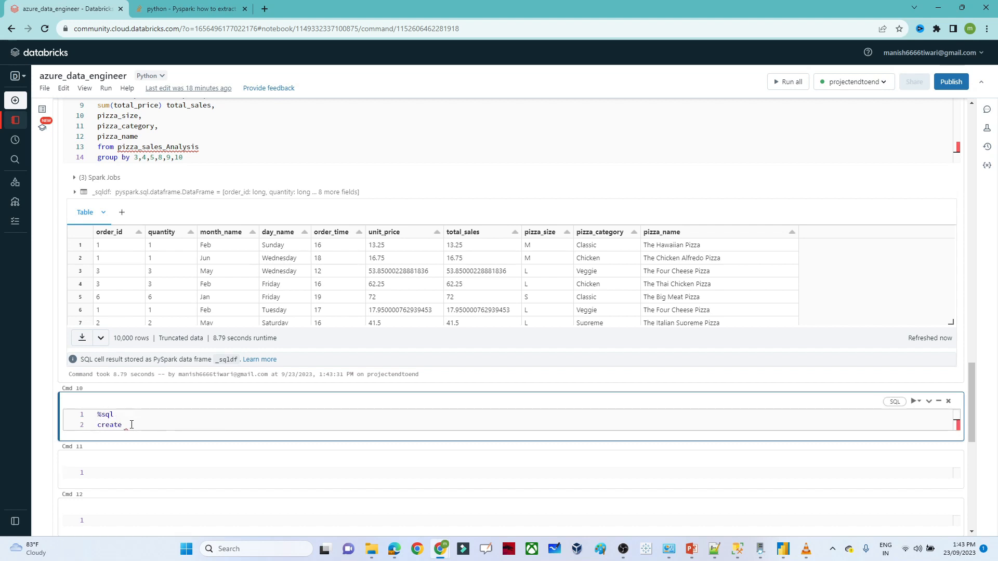
{"action": "key", "text": "BackSpace"}
{"action": "key", "text": "BackSpace"}
{"action": "key", "text": "BackSpace"}
{"action": "key", "text": "BackSpace"}
{"action": "key", "text": "BackSpace"}
{"action": "key", "text": "BackSpace"}
{"action": "key", "text": "BackSpace"}
{"action": "key", "text": "BackSpace"}
{"action": "key", "text": "BackSpace"}
{"action": "key", "text": "BackSpace"}
{"action": "key", "text": "BackSpace"}
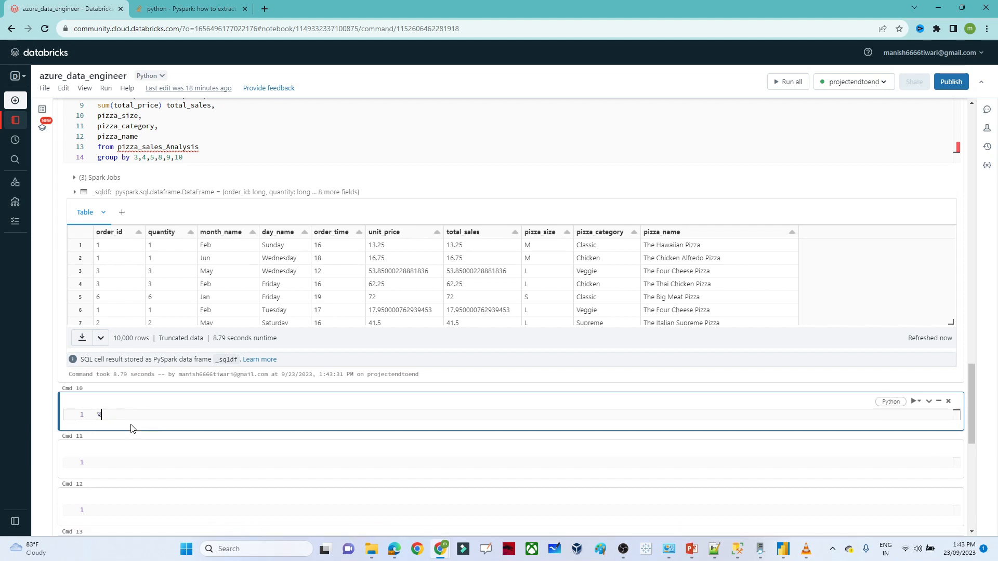
{"action": "type", "text": "create table"}
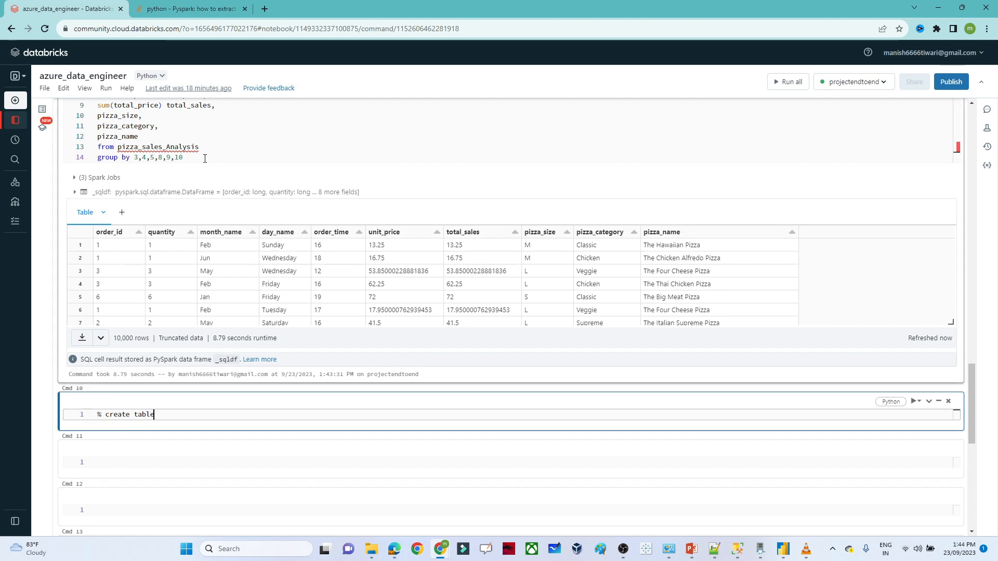
{"action": "left_click_drag", "start_coordinate": [206, 158], "coordinate": [98, 115]}
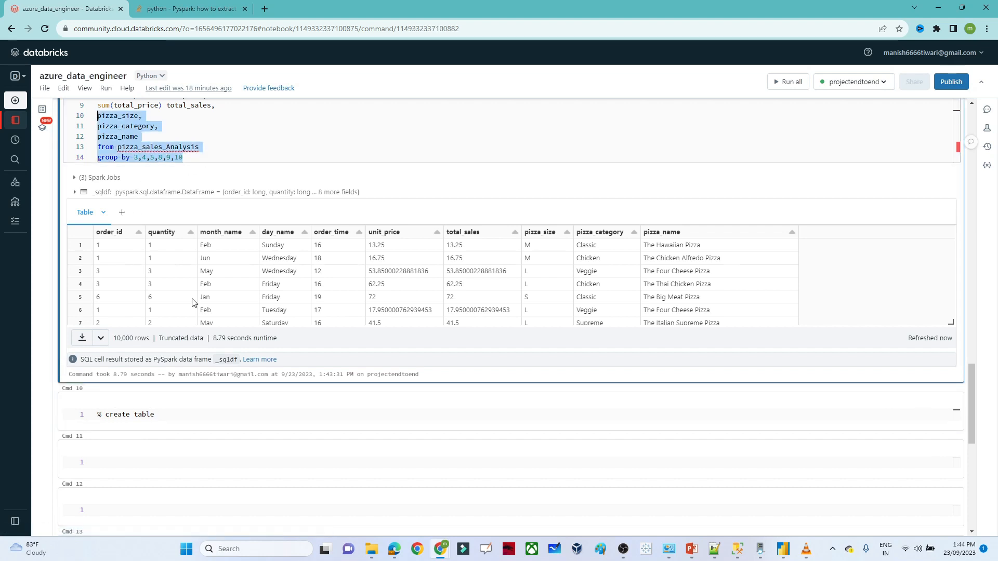
{"action": "left_click", "coordinate": [179, 140]}
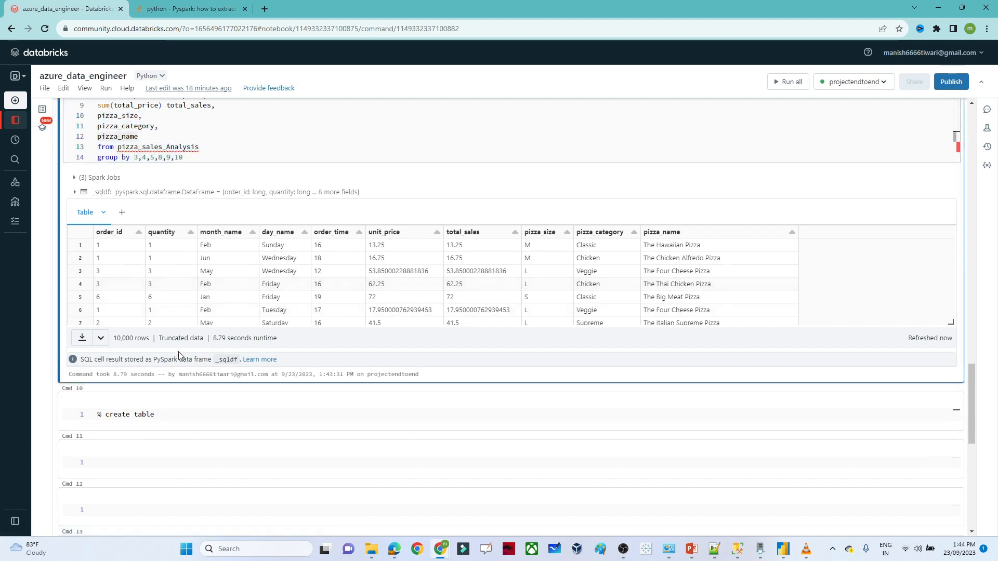
{"action": "left_click", "coordinate": [783, 548]}
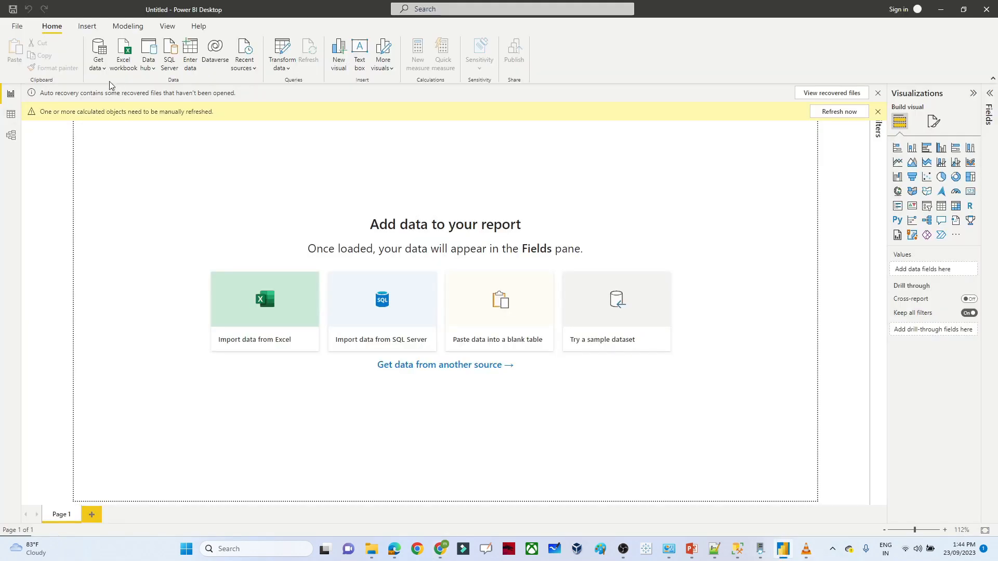
- Open the Databricks (Beta) connector from Get data, then cancel it and return to the notebook
{"action": "left_click", "coordinate": [98, 66]}
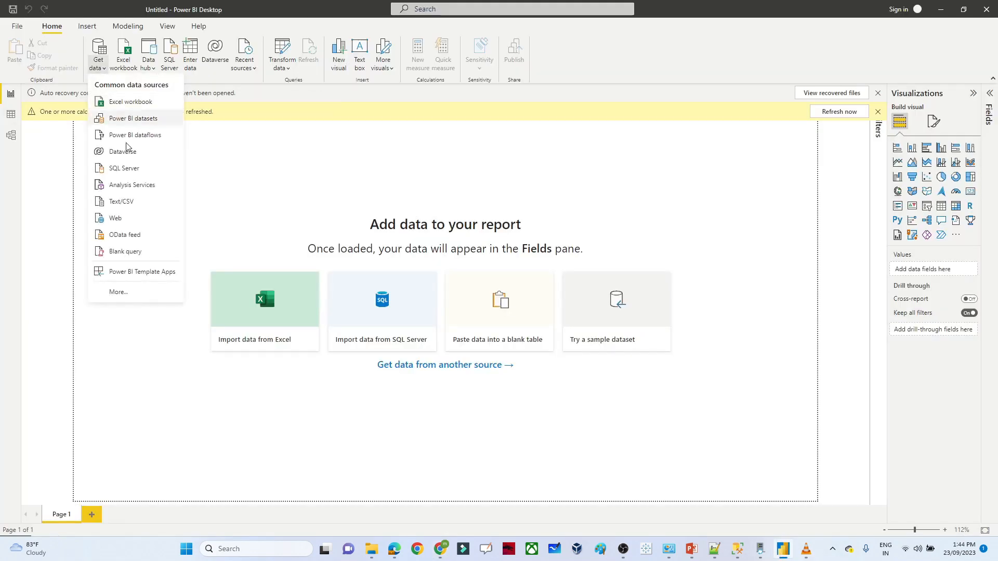
{"action": "left_click", "coordinate": [120, 292]}
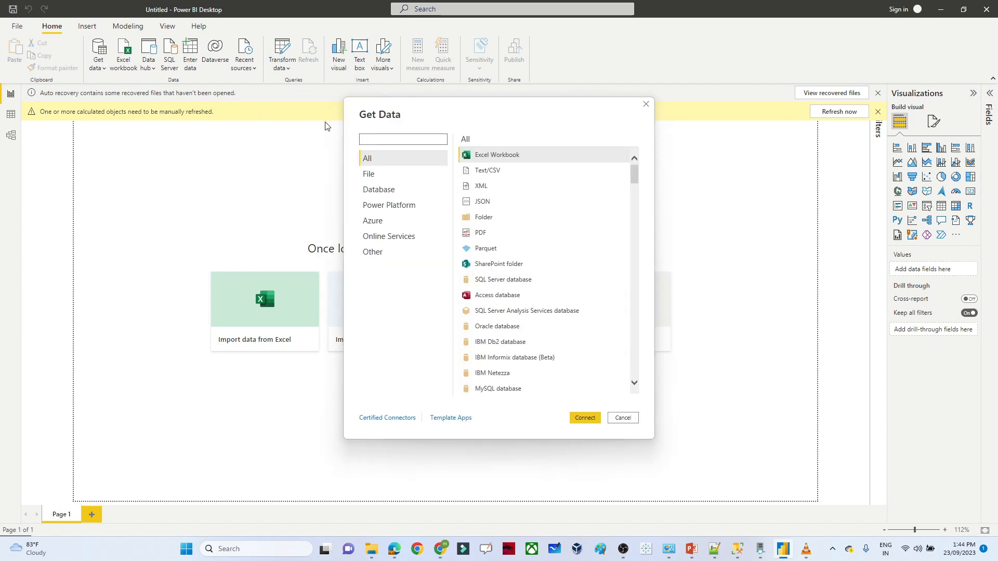
{"action": "type", "text": "databricks"}
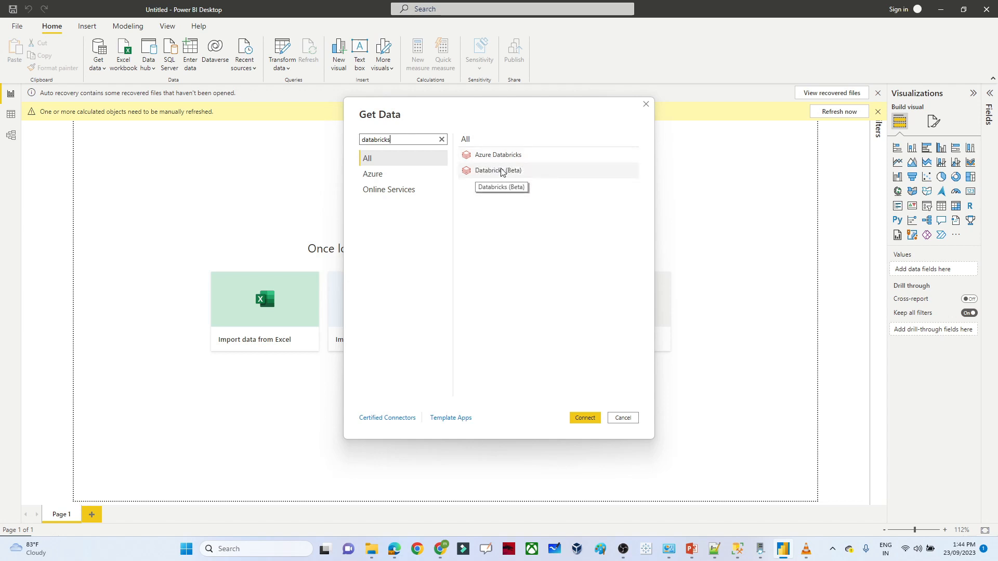
{"action": "left_click", "coordinate": [502, 171]}
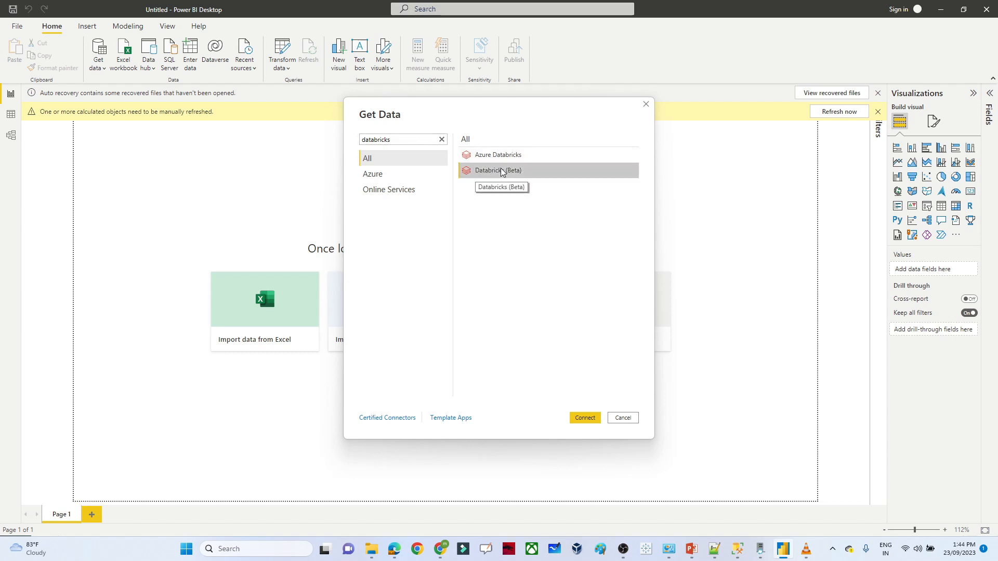
{"action": "left_click", "coordinate": [580, 419]}
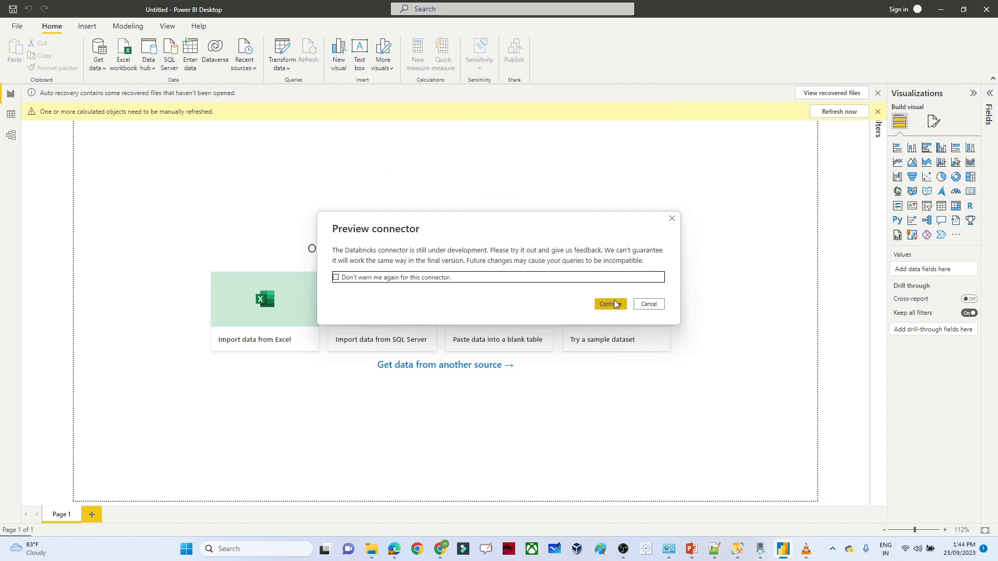
{"action": "left_click", "coordinate": [613, 304]}
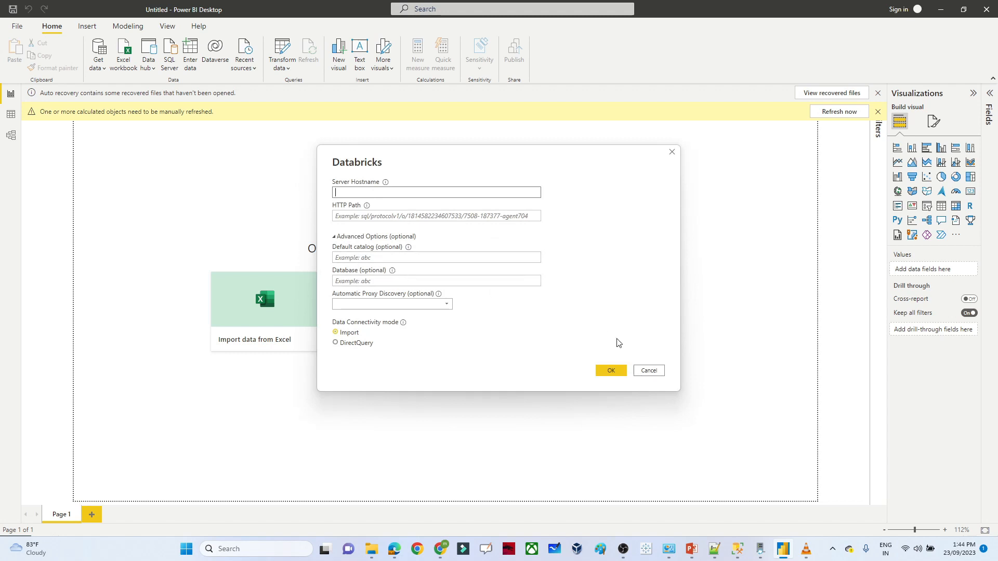
{"action": "left_click", "coordinate": [647, 371]}
{"action": "key", "text": "alt+Tab"}
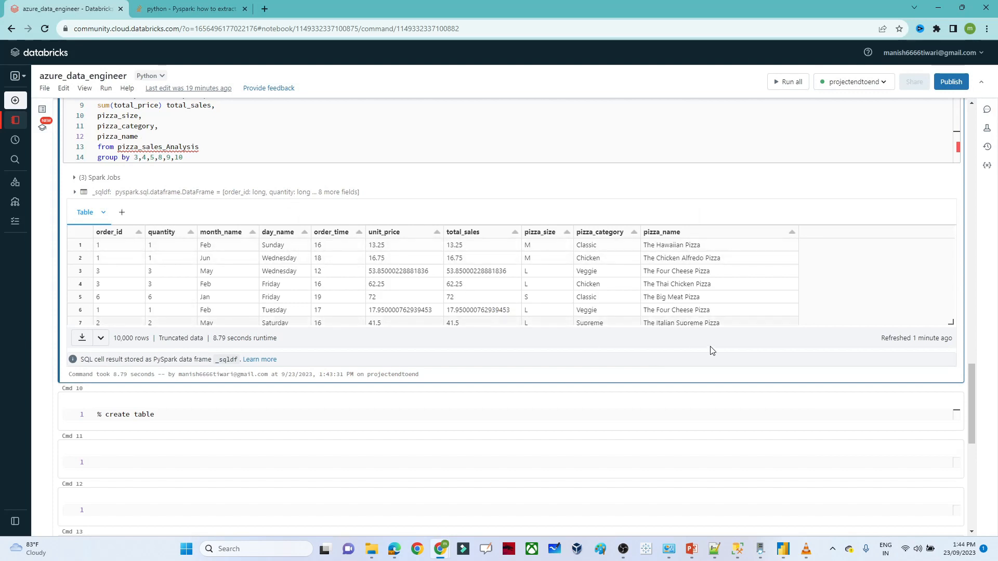
- Re-execute and download all result rows as the pizza_aggregates CSV (2,162 KB), then return to Power BI
{"action": "mouse_move", "coordinate": [971, 401]}
{"action": "left_mouse_down"}
{"action": "mouse_move", "coordinate": [970, 366]}
{"action": "mouse_move", "coordinate": [961, 394]}
{"action": "left_mouse_up"}
{"action": "scroll", "coordinate": [961, 394], "scroll_direction": "down", "scroll_amount": 1}
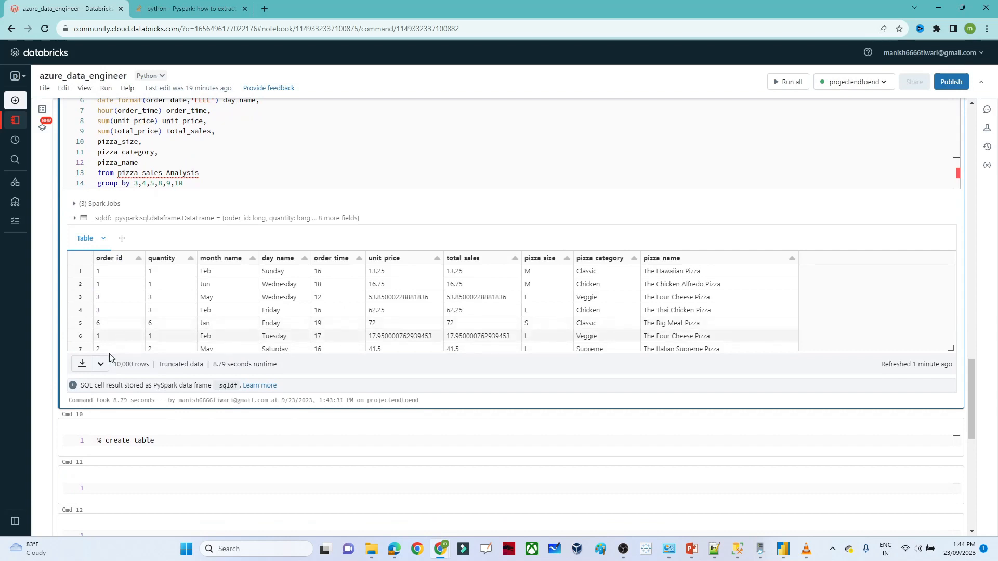
{"action": "left_click", "coordinate": [101, 366]}
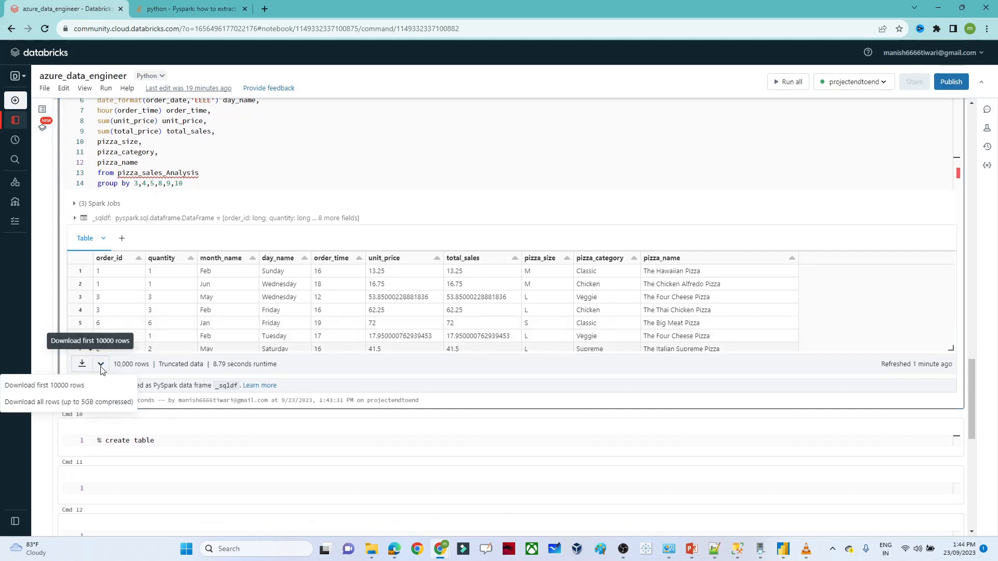
{"action": "left_click", "coordinate": [82, 410]}
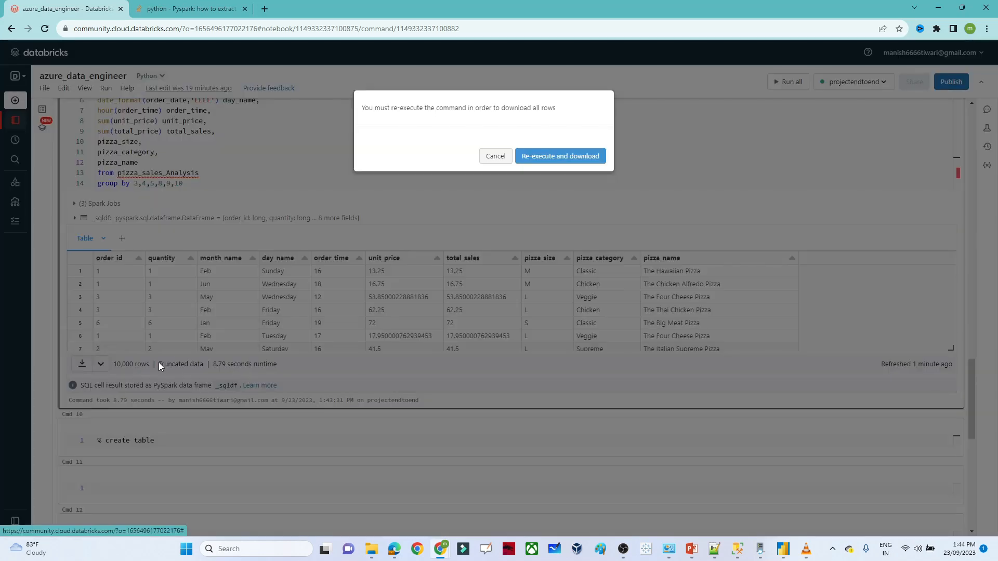
{"action": "left_click", "coordinate": [560, 157]}
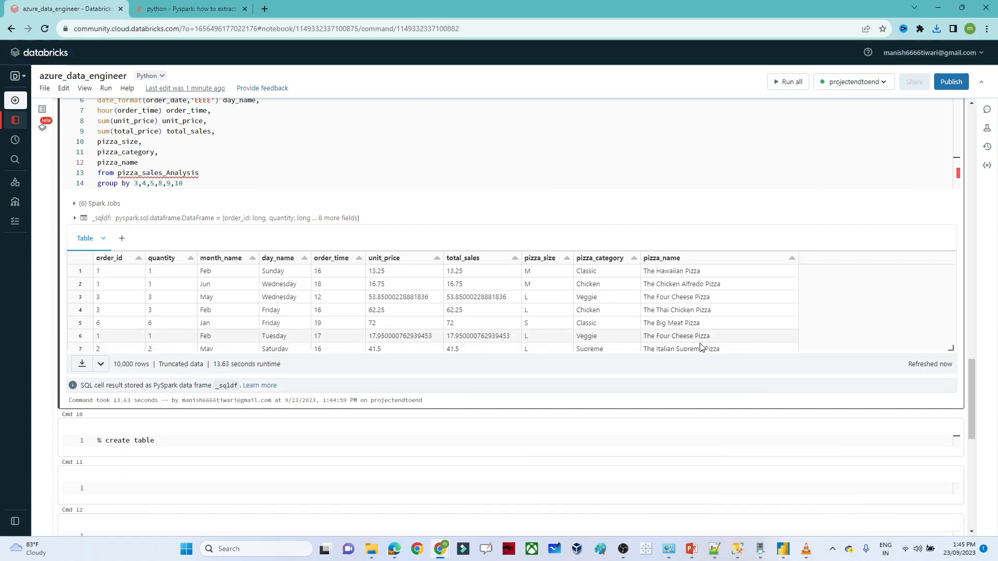
{"action": "key", "text": "alt+Tab"}
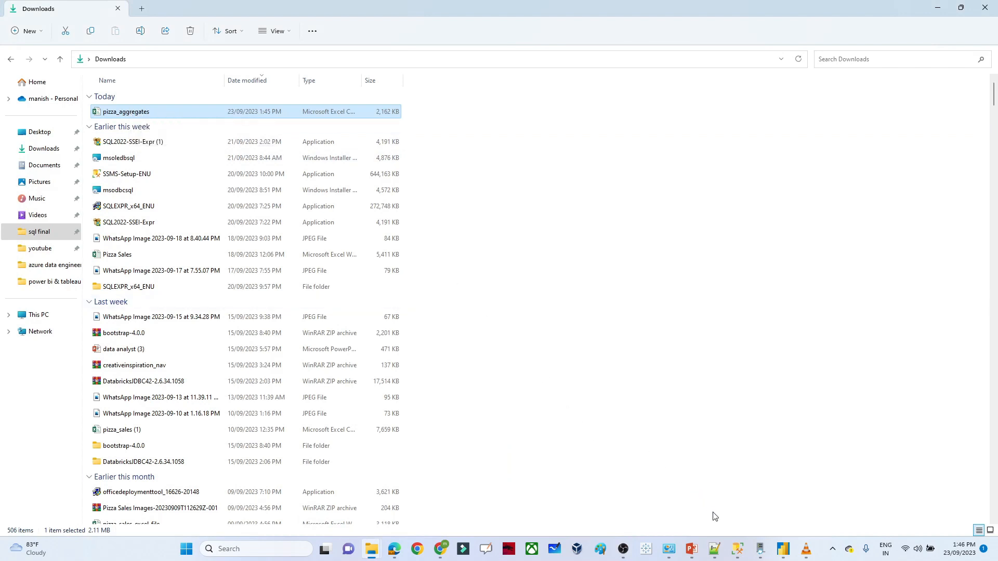
{"action": "left_click", "coordinate": [783, 549]}
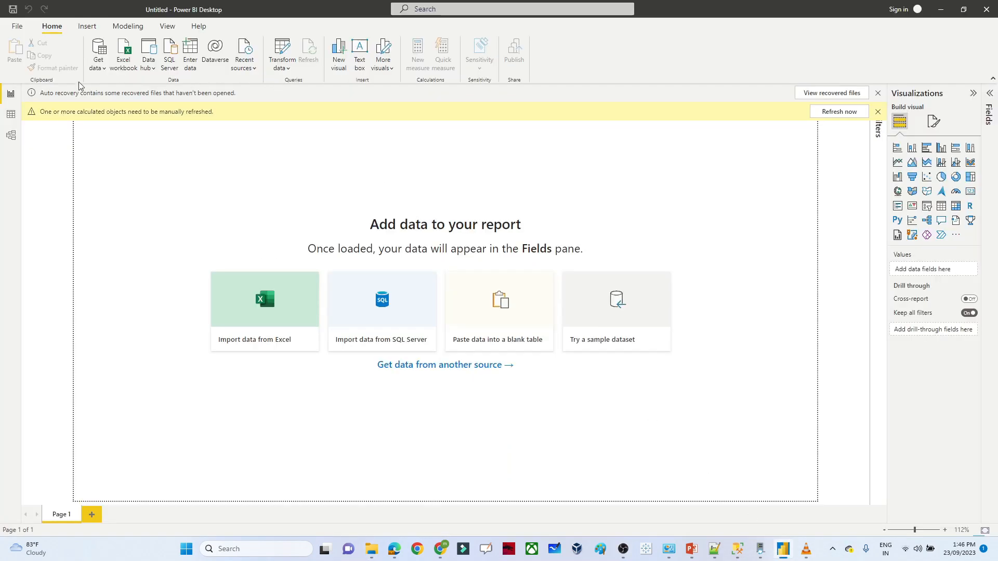
- Import pizza_aggregates from Downloads via Text/CSV and load it into the report
{"action": "left_click", "coordinate": [97, 63]}
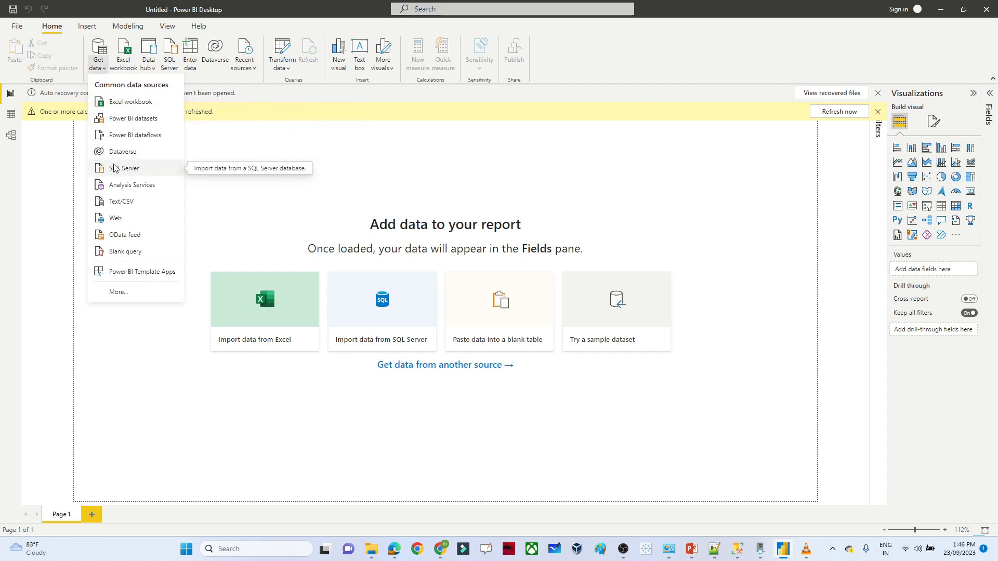
{"action": "left_click", "coordinate": [130, 205]}
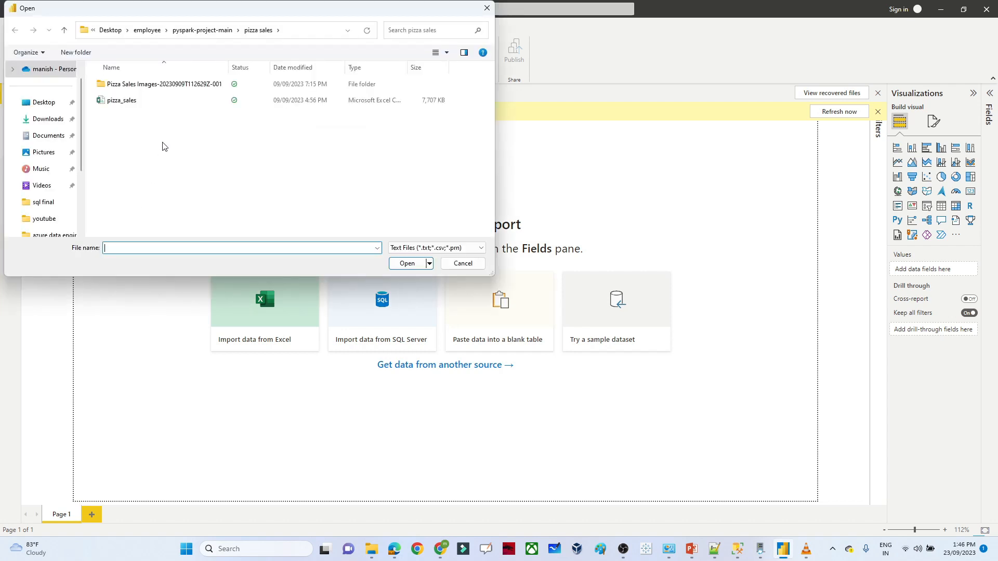
{"action": "left_click", "coordinate": [48, 118]}
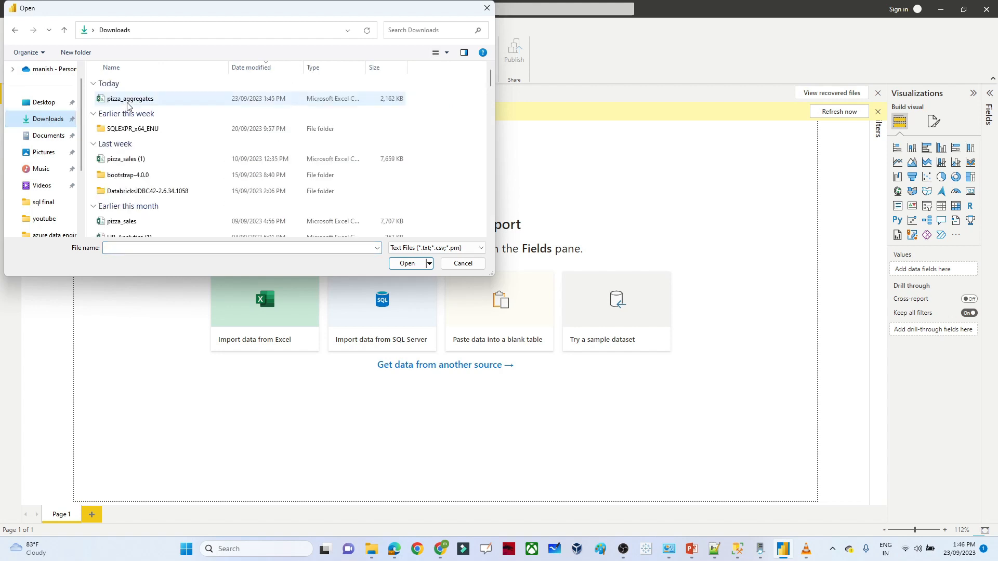
{"action": "left_click", "coordinate": [128, 104]}
{"action": "double_click", "coordinate": [129, 103]}
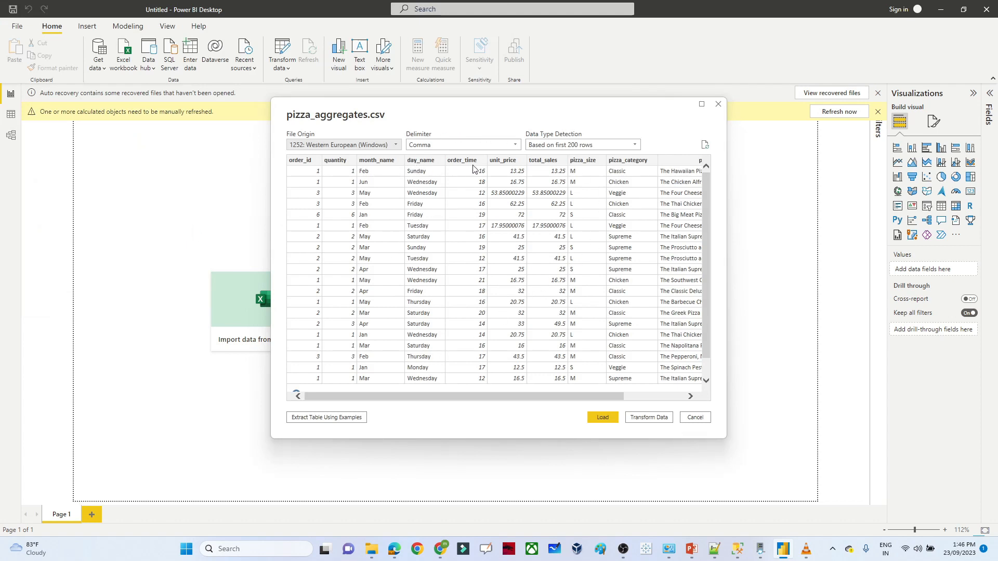
{"action": "left_click_drag", "start_coordinate": [444, 396], "coordinate": [394, 383]}
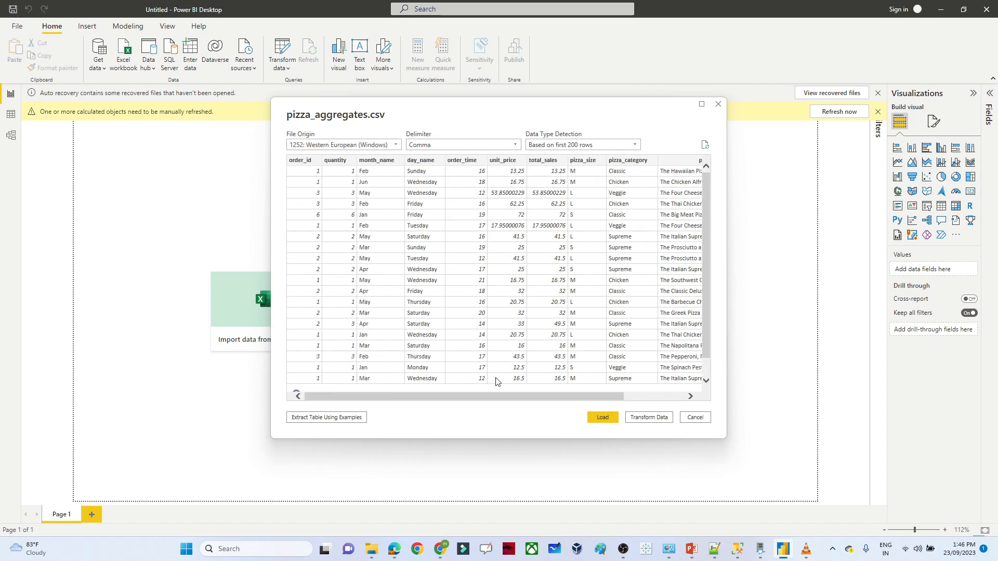
{"action": "left_click", "coordinate": [603, 418]}
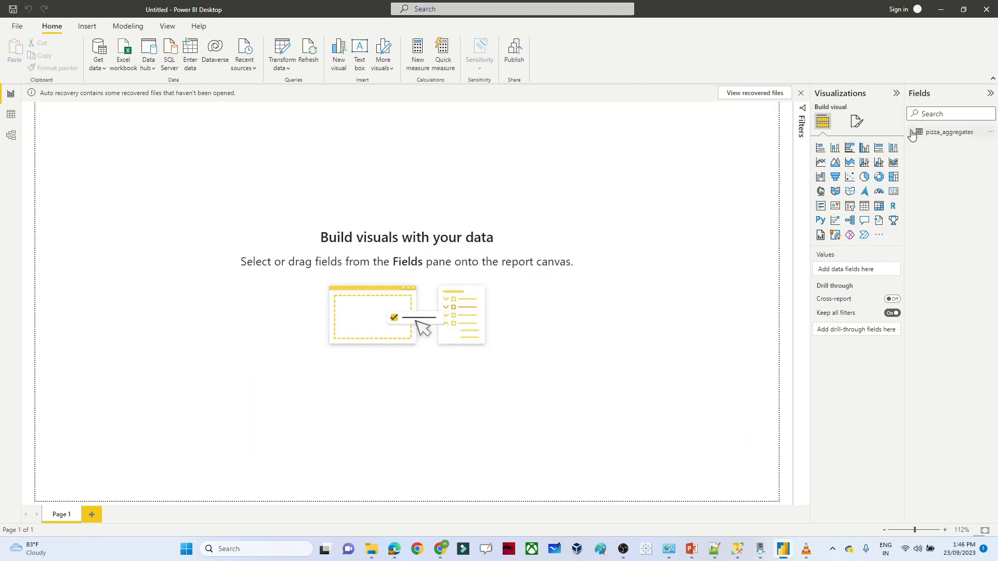
- Add a SALES ANALYSIS text box at font size 20 and move it to the page's left edge
{"action": "left_click", "coordinate": [910, 133]}
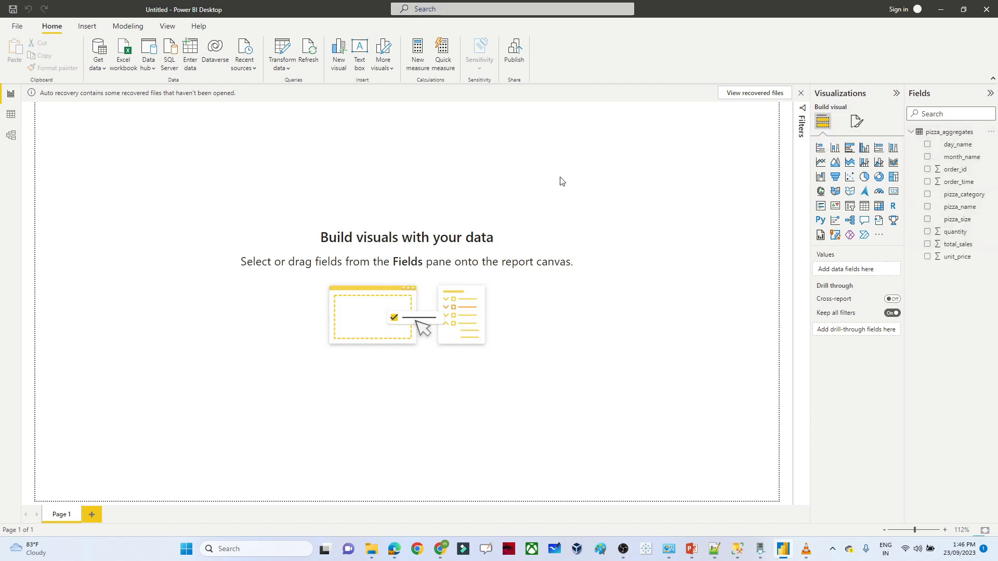
{"action": "left_click", "coordinate": [359, 52]}
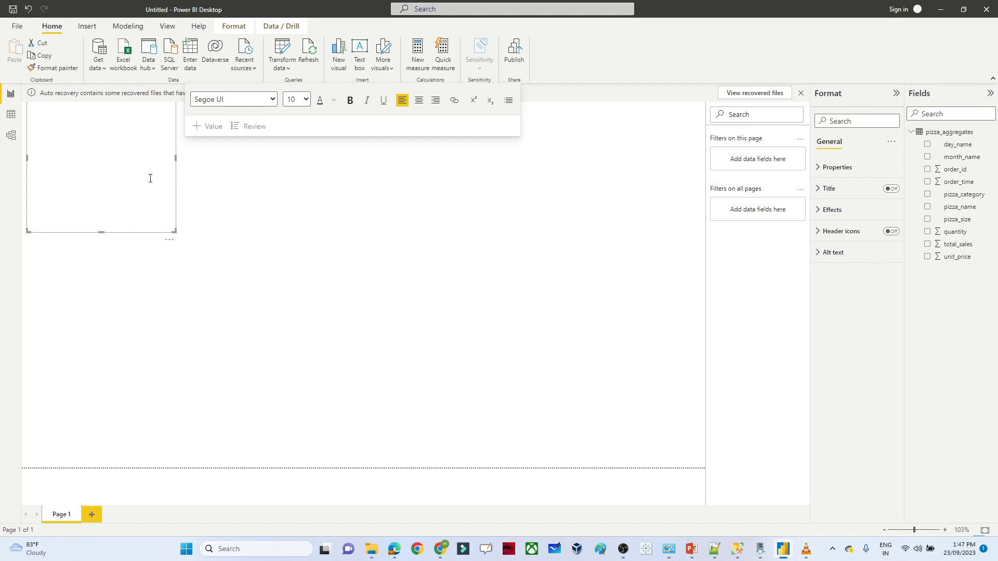
{"action": "left_click", "coordinate": [305, 99]}
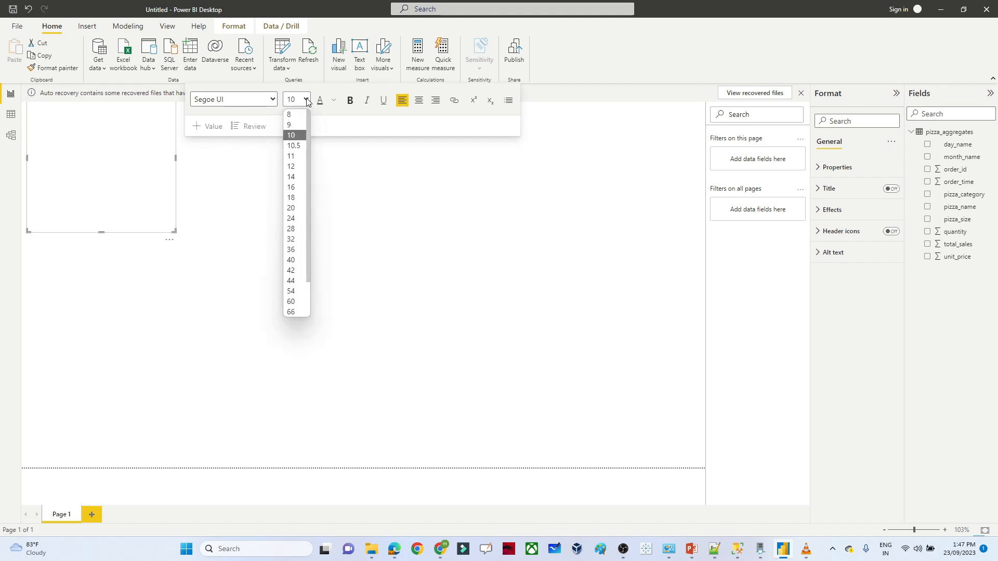
{"action": "left_click", "coordinate": [292, 208]}
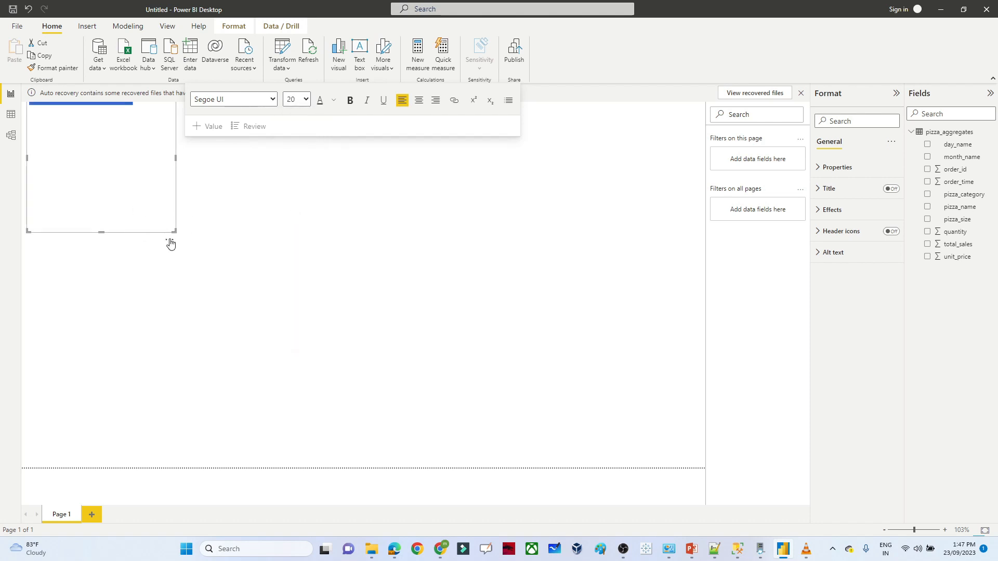
{"action": "left_click_drag", "start_coordinate": [172, 241], "coordinate": [165, 263]}
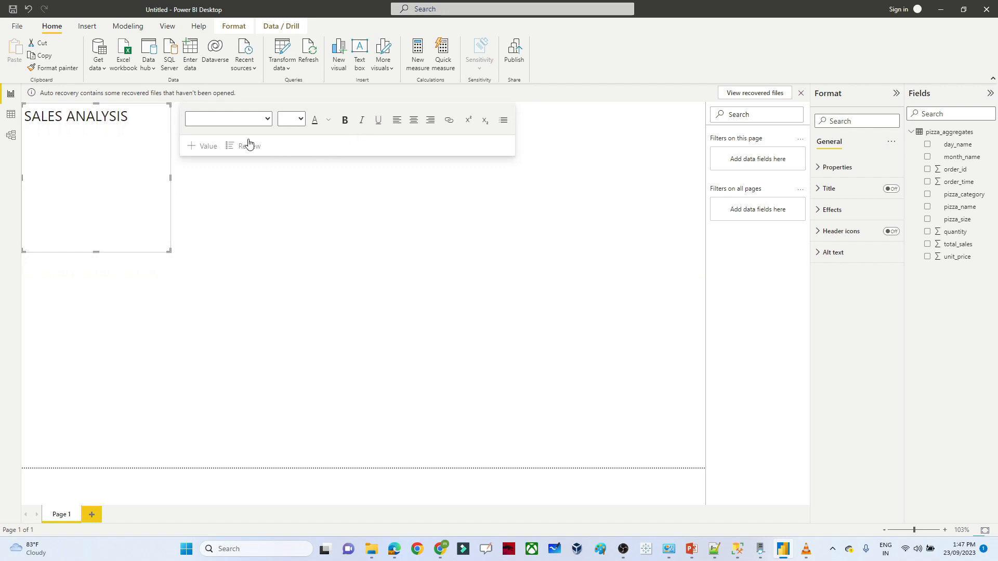
- Centre the title, stretch it into a thin strip across the page top, and make it bold dark red
{"action": "triple_click", "coordinate": [138, 134]}
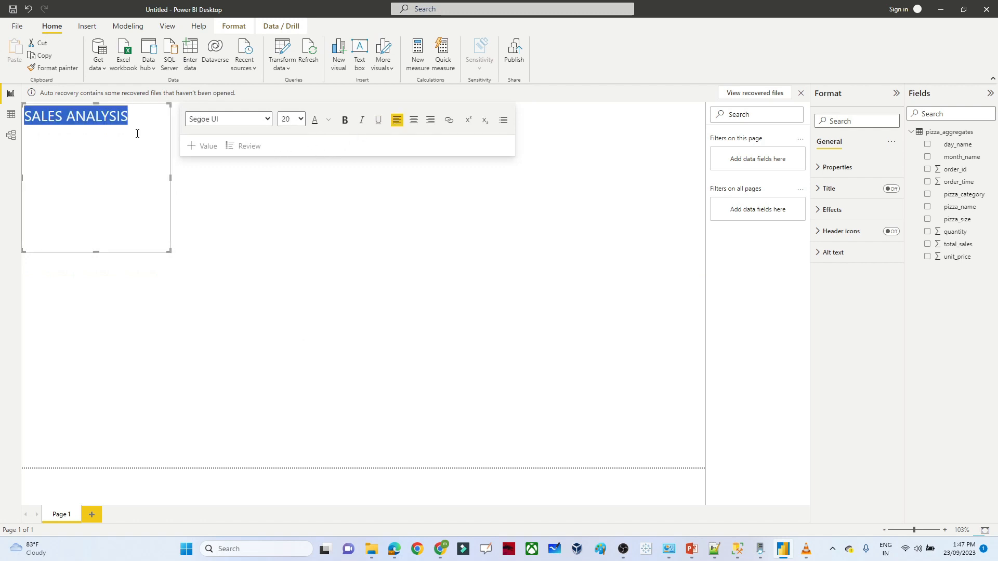
{"action": "left_click", "coordinate": [413, 121]}
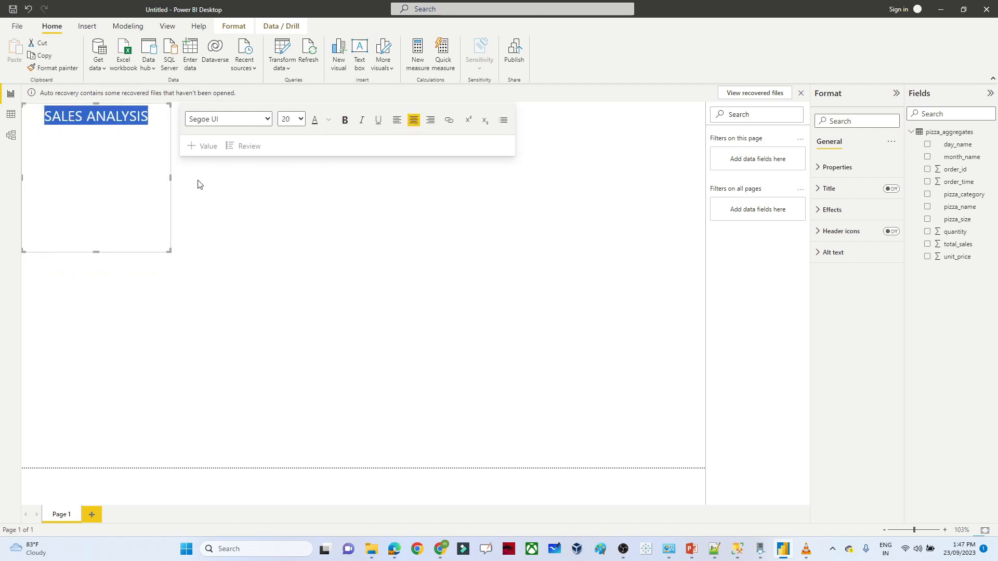
{"action": "left_click_drag", "start_coordinate": [170, 178], "coordinate": [703, 164]}
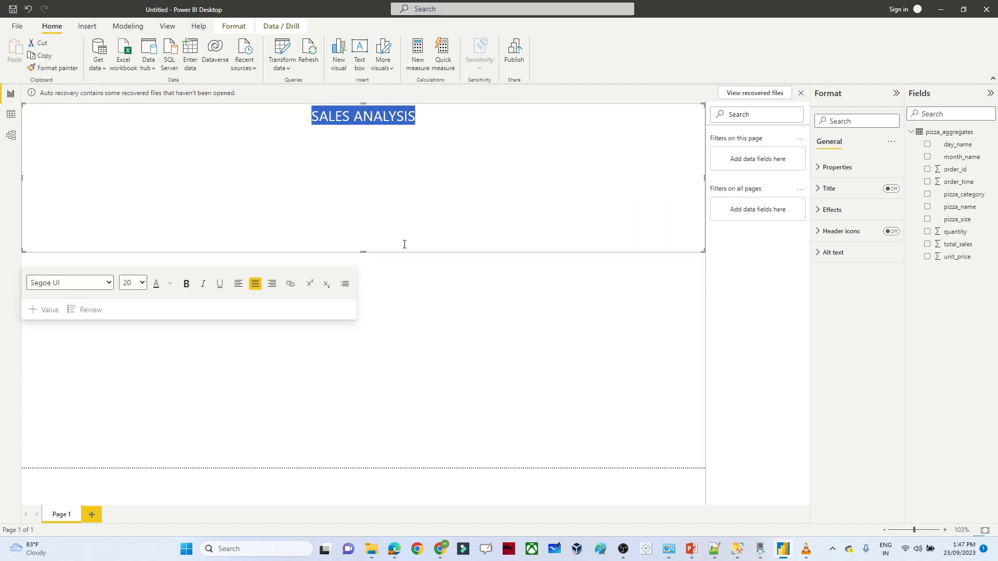
{"action": "left_click_drag", "start_coordinate": [363, 251], "coordinate": [381, 140]}
{"action": "left_click", "coordinate": [186, 171]}
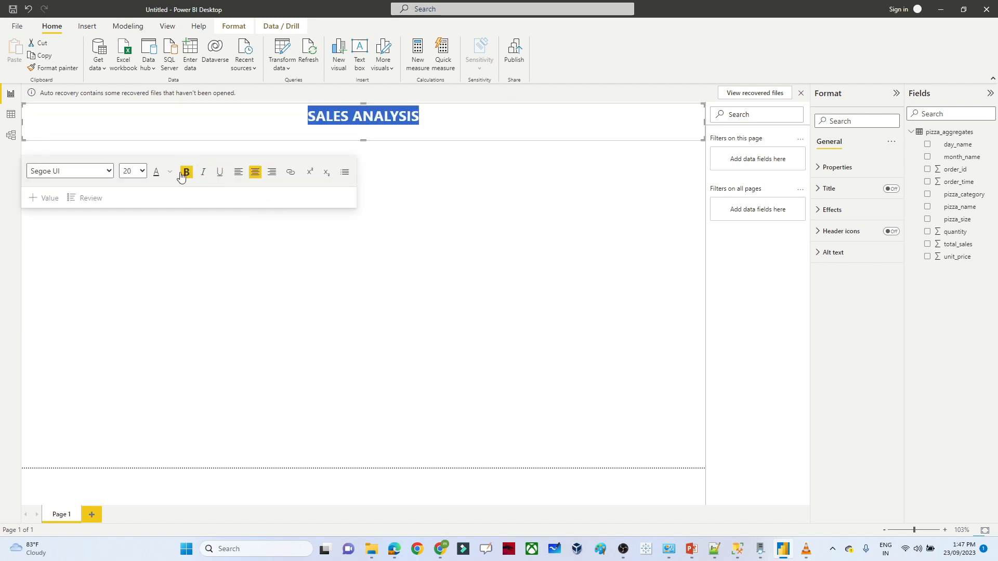
{"action": "left_click", "coordinate": [171, 172]}
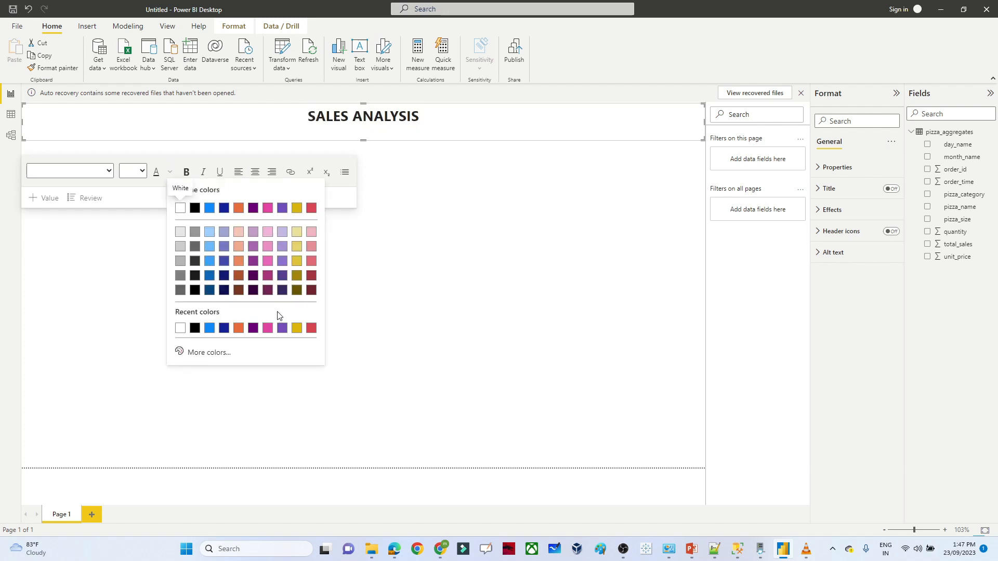
{"action": "left_click", "coordinate": [310, 280]}
{"action": "left_click", "coordinate": [310, 281]}
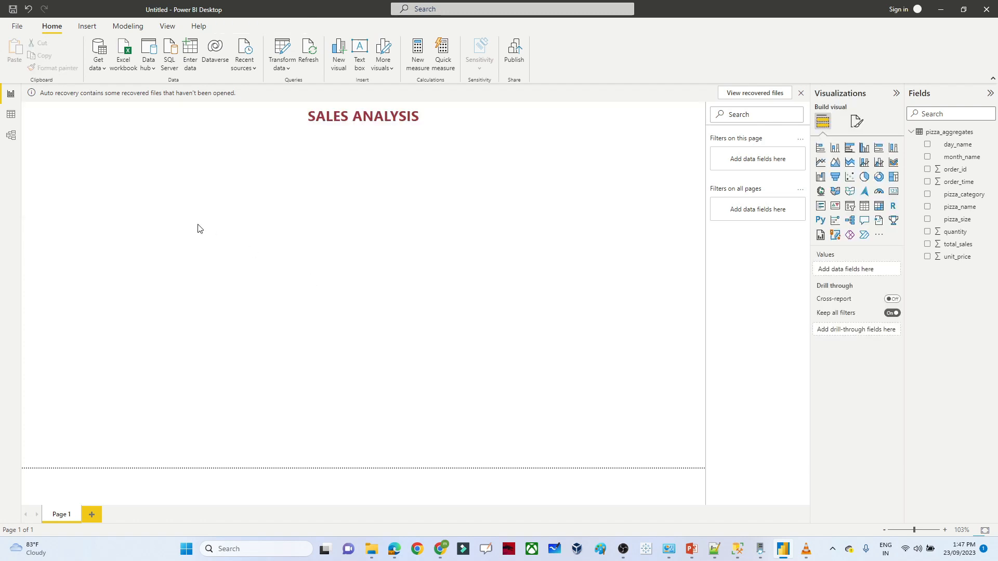
- Turn on a dark navy background for the title box
{"action": "left_click", "coordinate": [158, 120]}
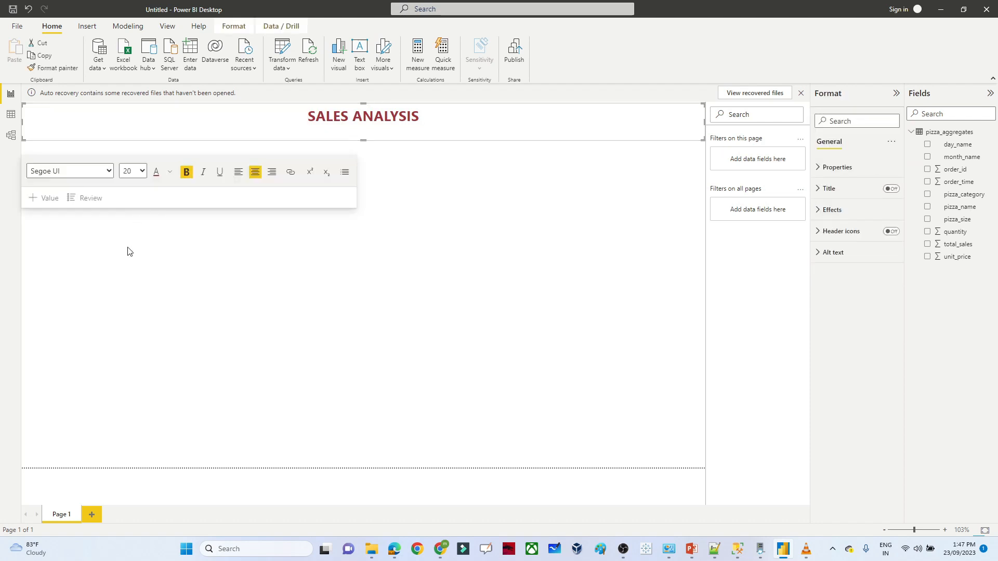
{"action": "left_click", "coordinate": [128, 250]}
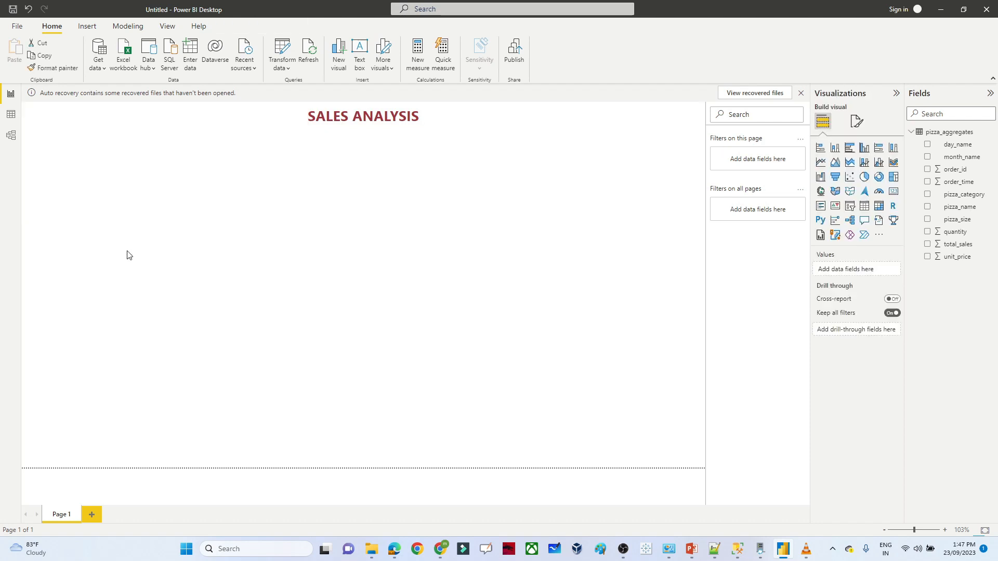
{"action": "left_click", "coordinate": [178, 123]}
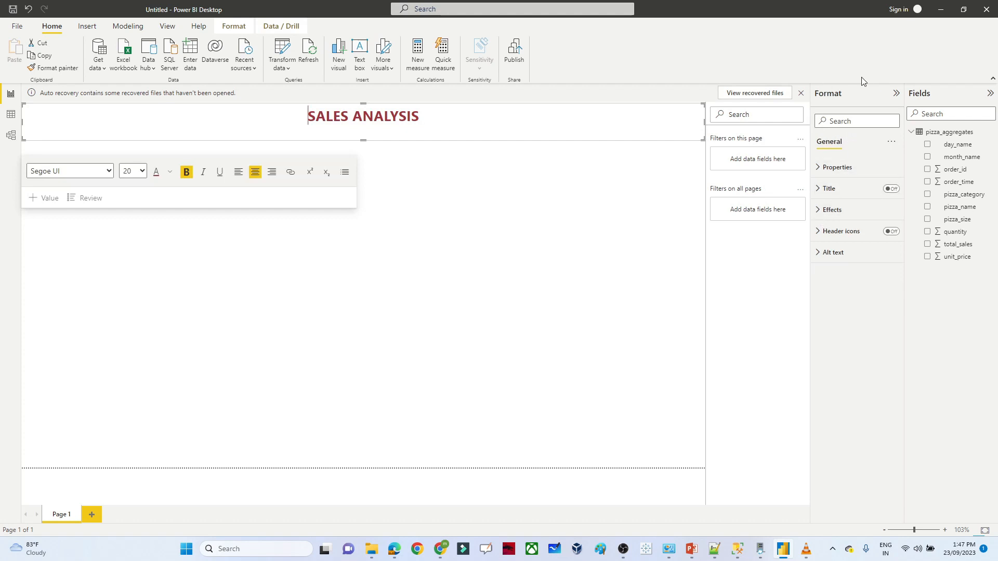
{"action": "left_click", "coordinate": [826, 210]}
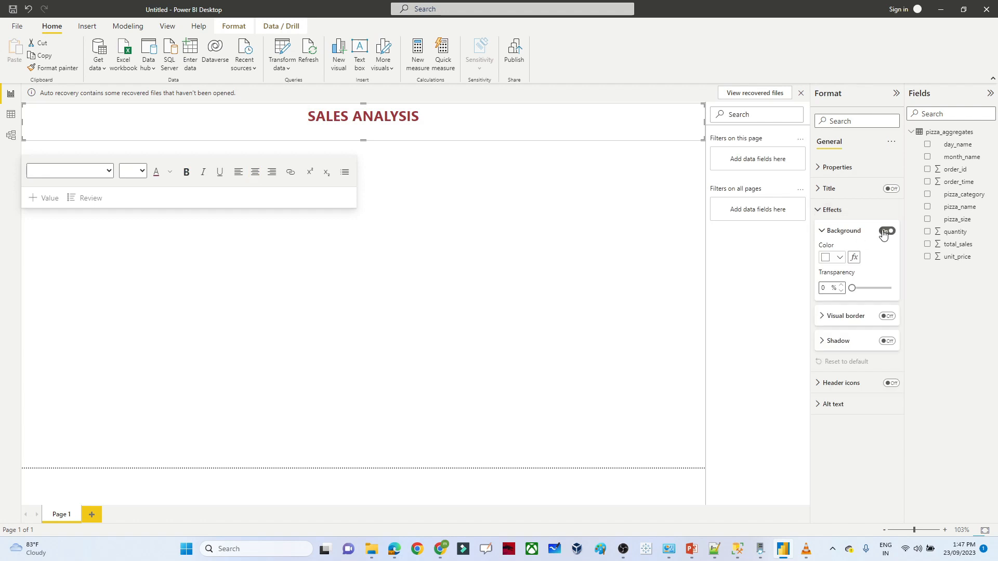
{"action": "left_click", "coordinate": [837, 258]}
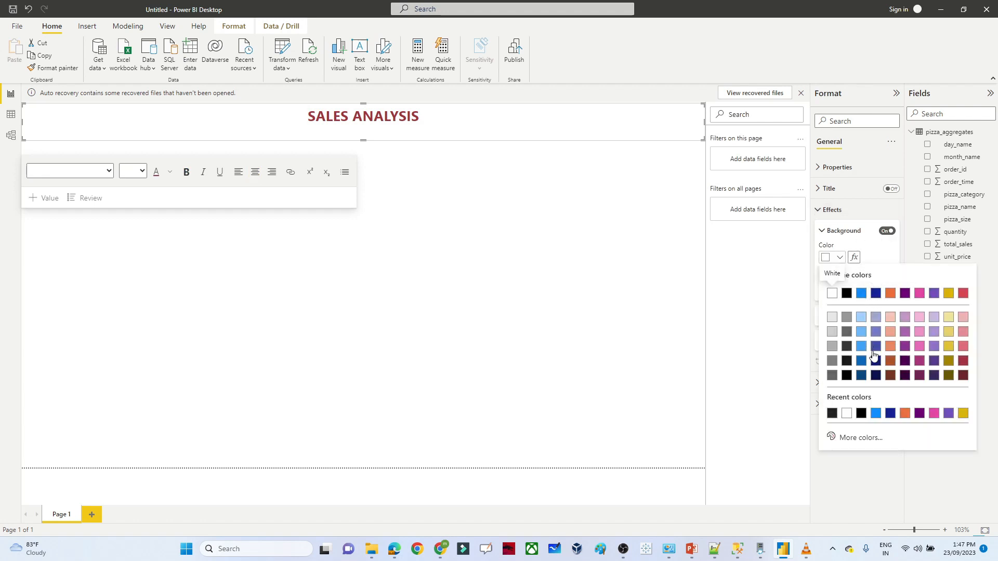
{"action": "left_click", "coordinate": [876, 375]}
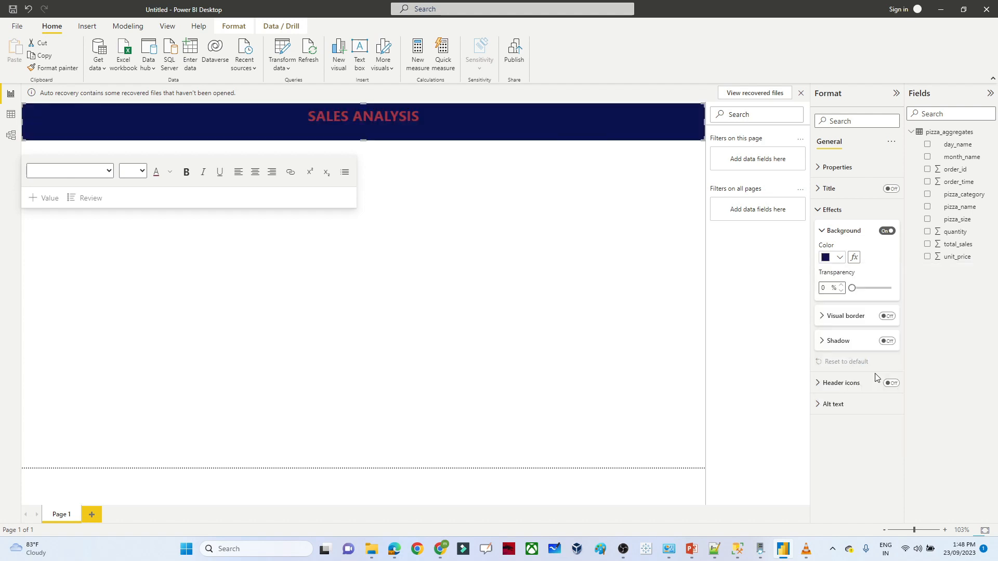
{"action": "left_click", "coordinate": [592, 226]}
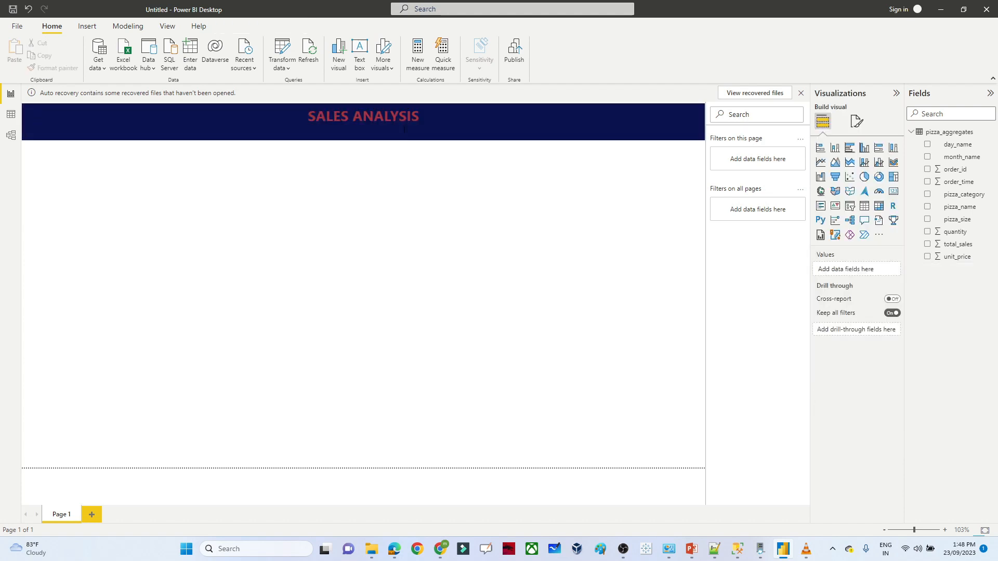
- Change the SALES ANALYSIS lettering to white
{"action": "left_click", "coordinate": [388, 117]}
{"action": "triple_click", "coordinate": [388, 118]}
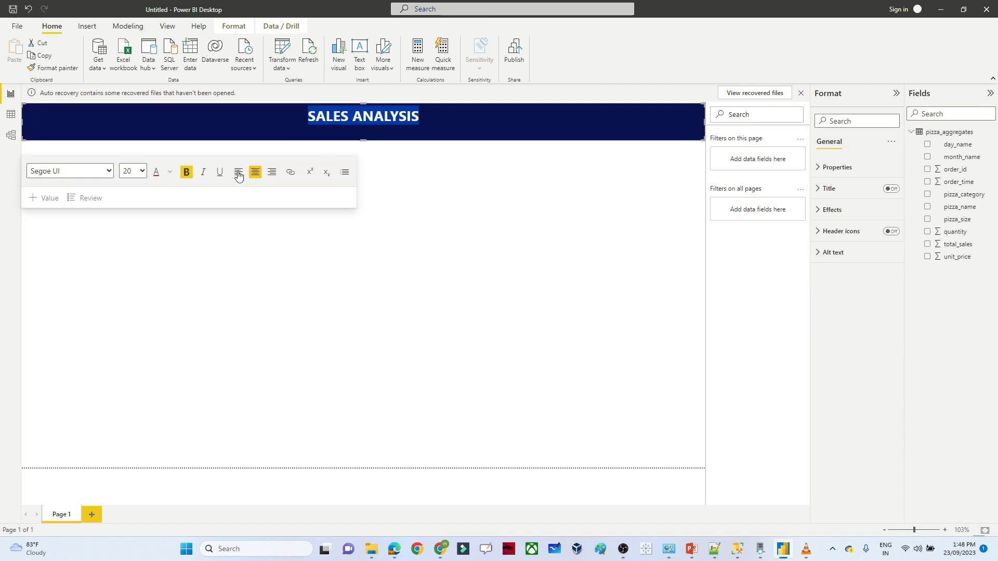
{"action": "left_click", "coordinate": [167, 174]}
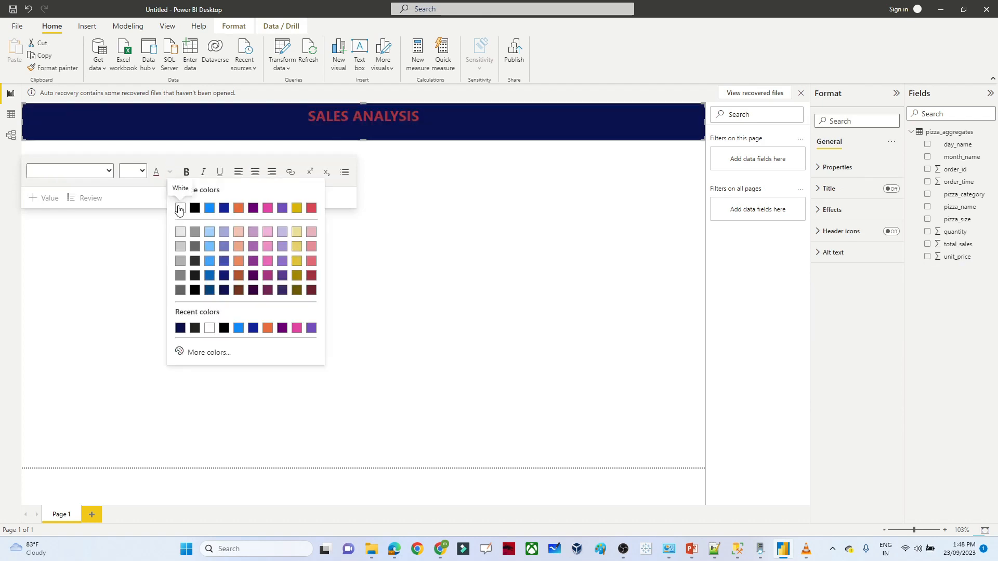
{"action": "left_click", "coordinate": [178, 205]}
{"action": "left_click", "coordinate": [523, 268]}
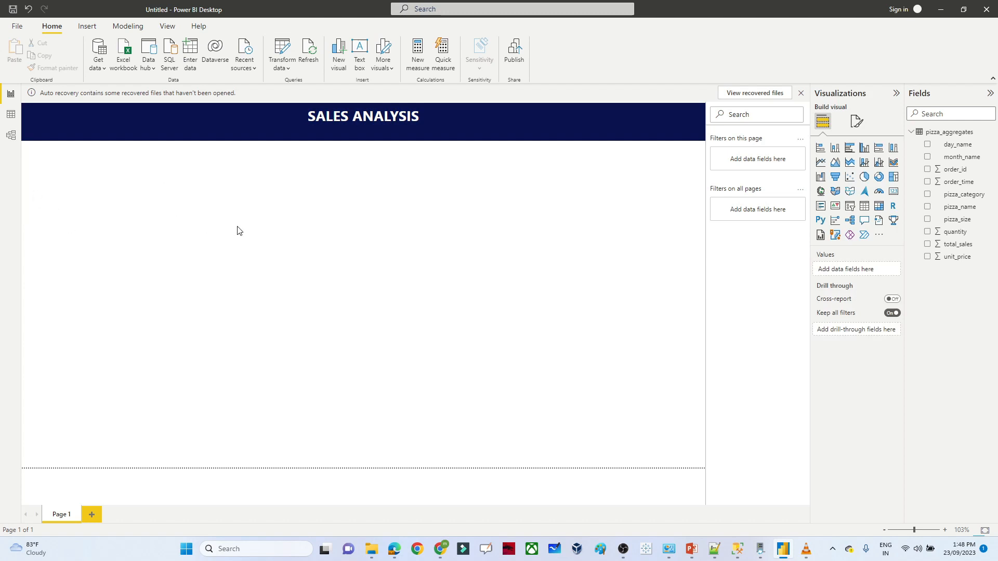
{"action": "left_click_drag", "start_coordinate": [237, 230], "coordinate": [602, 168]}
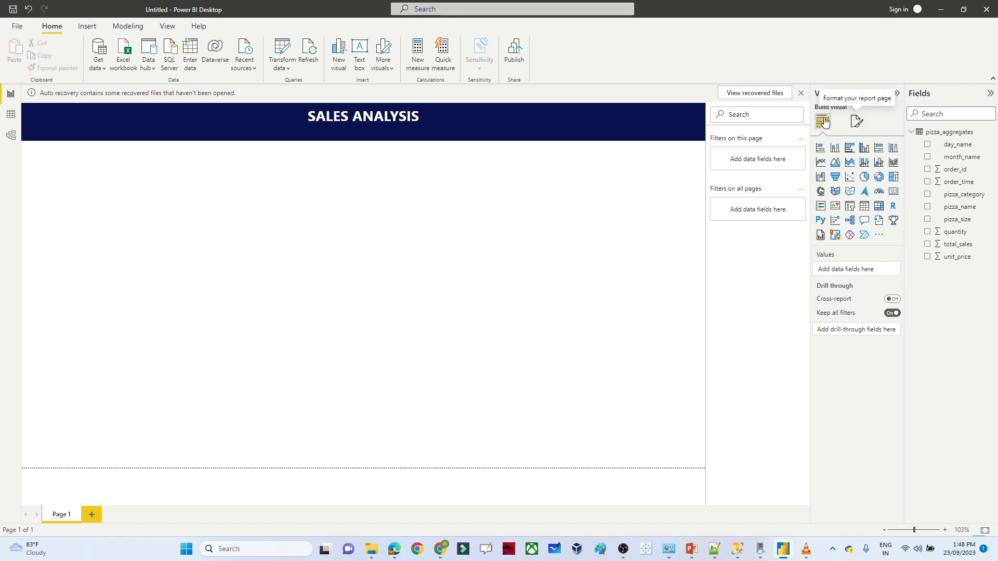
- Set the page canvas background to dark navy at about 31% transparency
{"action": "left_click", "coordinate": [856, 121]}
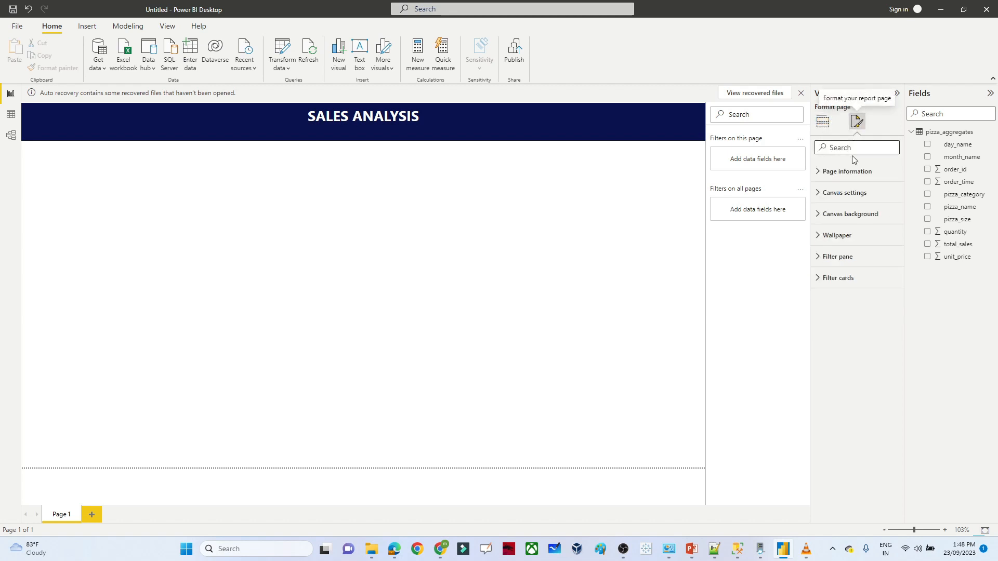
{"action": "left_click", "coordinate": [827, 214]}
{"action": "left_click", "coordinate": [838, 246]}
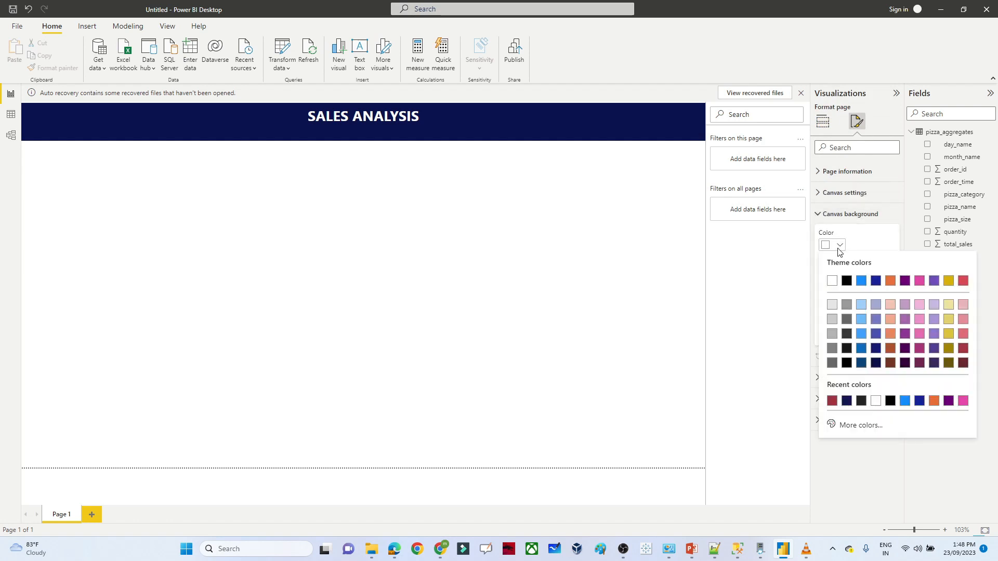
{"action": "left_click", "coordinate": [877, 363]}
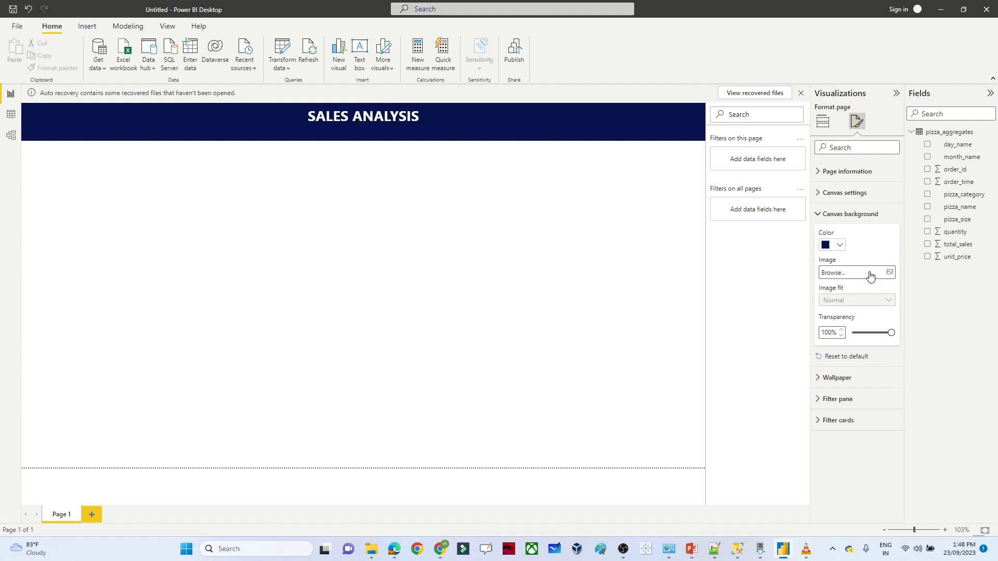
{"action": "left_click", "coordinate": [855, 333]}
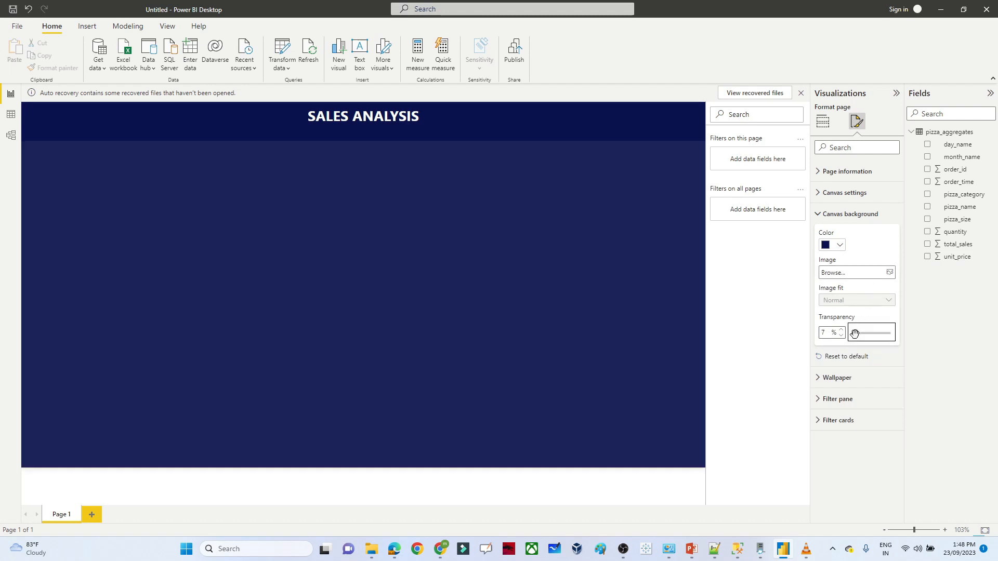
{"action": "mouse_move", "coordinate": [855, 333]}
{"action": "left_mouse_down"}
{"action": "mouse_move", "coordinate": [876, 332]}
{"action": "mouse_move", "coordinate": [864, 334]}
{"action": "left_mouse_up"}
{"action": "left_click", "coordinate": [563, 329]}
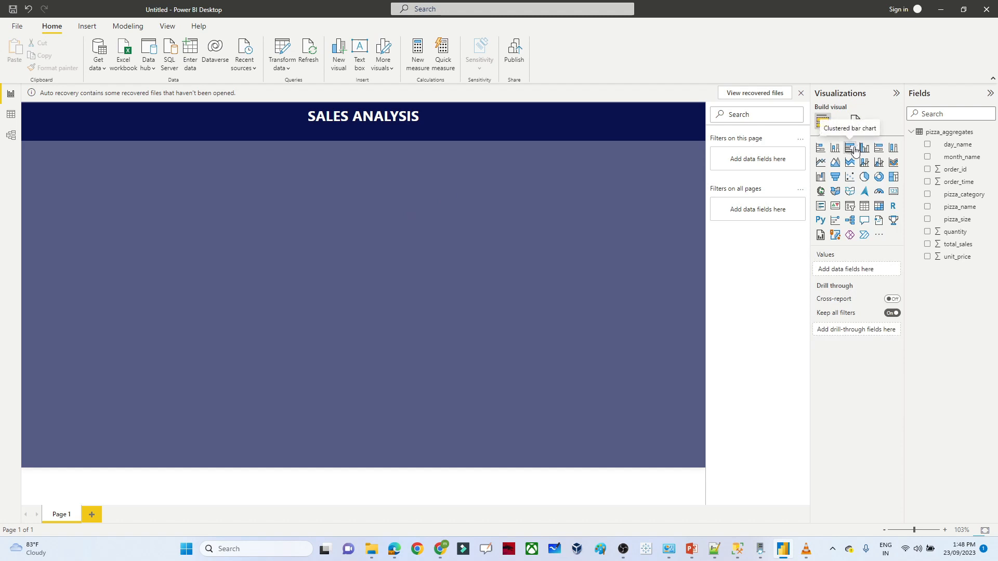
{"action": "left_click", "coordinate": [691, 549]}
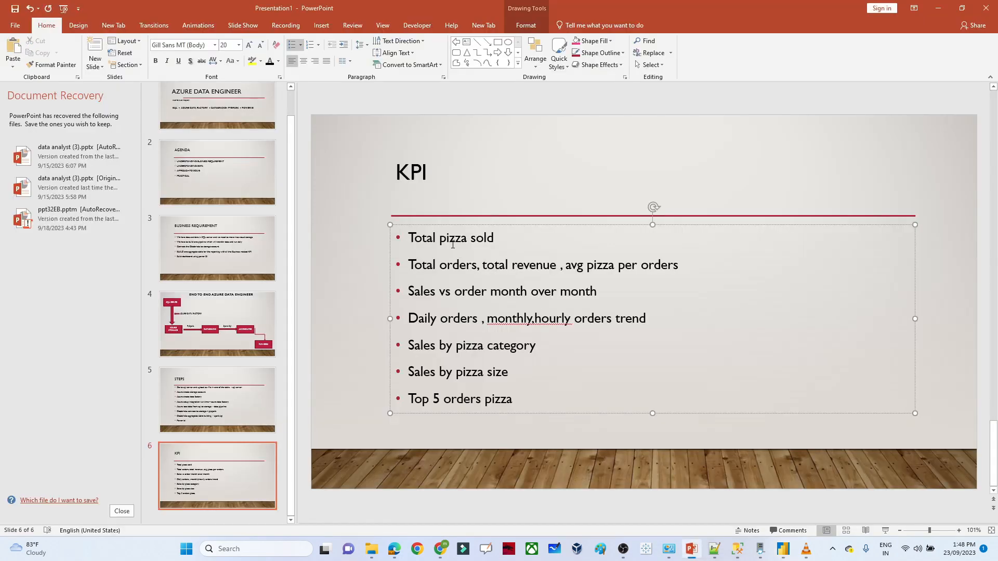
{"action": "key", "text": "alt+Tab"}
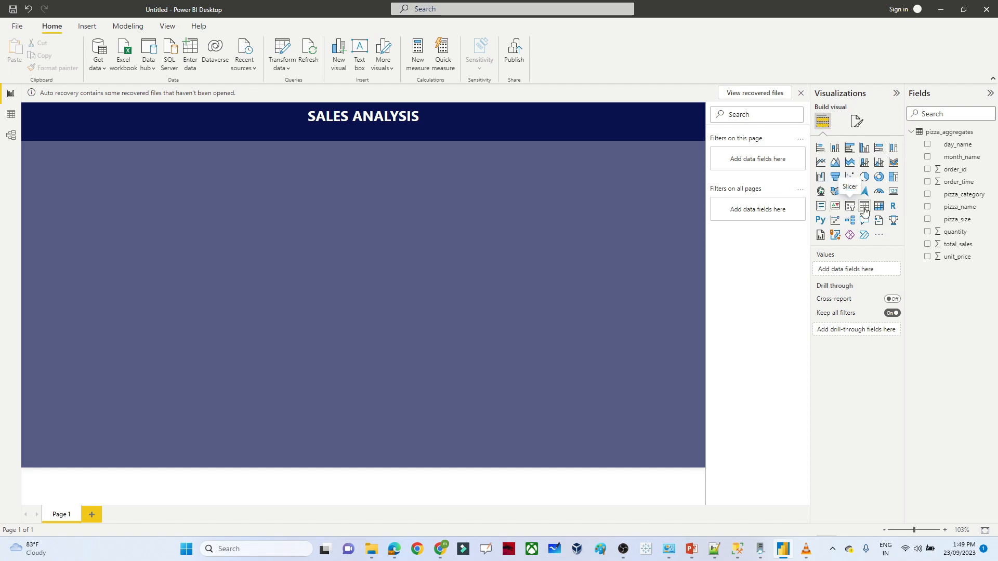
- Add a card showing the 50K quantity total and shrink it to a small top-left tile
{"action": "left_click", "coordinate": [893, 193]}
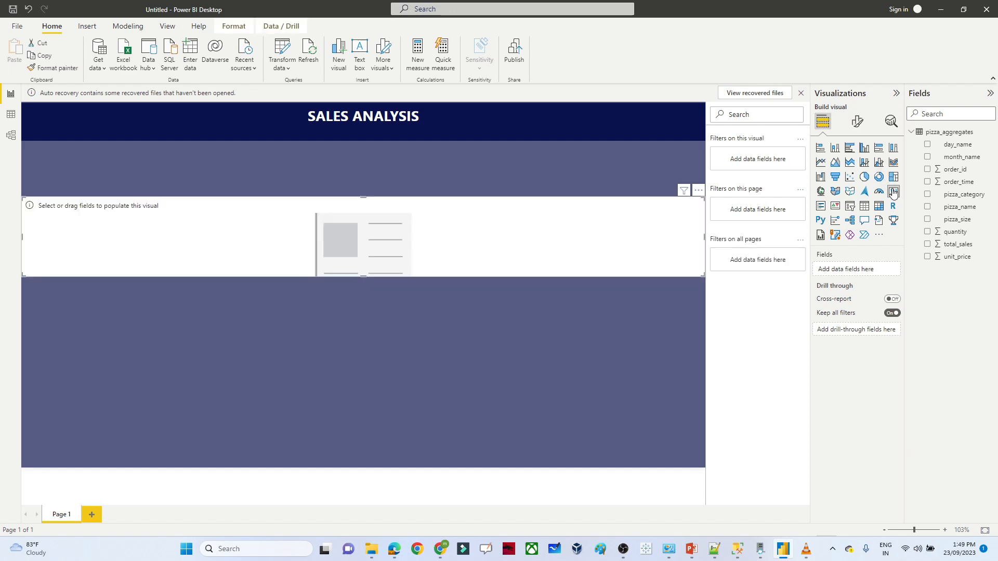
{"action": "left_click", "coordinate": [927, 232]}
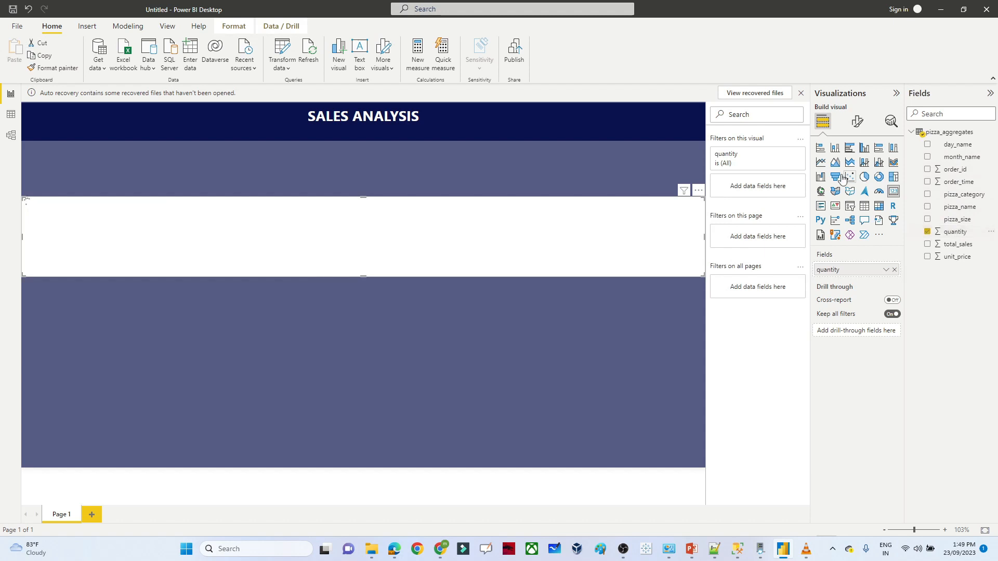
{"action": "left_click", "coordinate": [886, 270]}
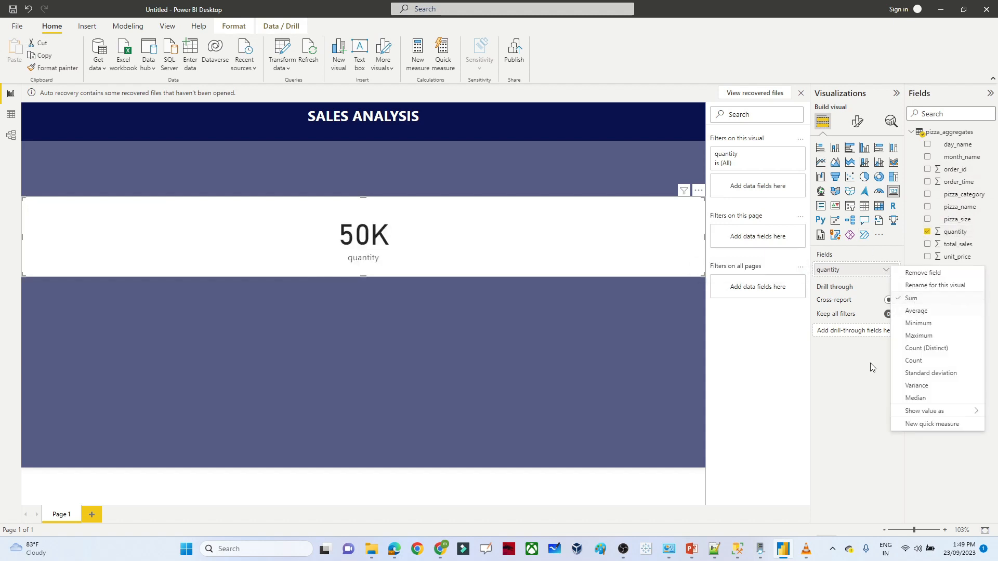
{"action": "left_click", "coordinate": [856, 393]}
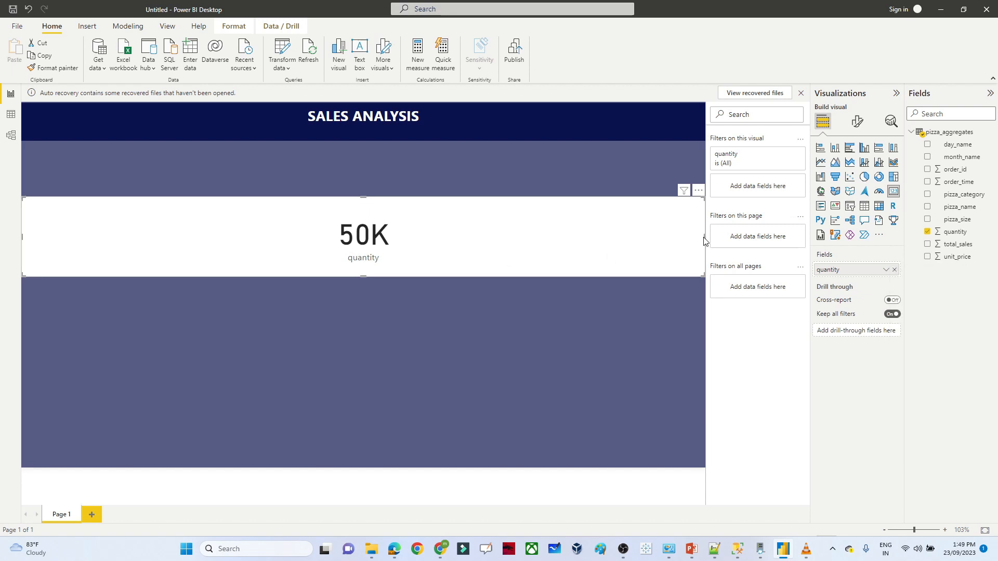
{"action": "left_click_drag", "start_coordinate": [705, 237], "coordinate": [90, 164]}
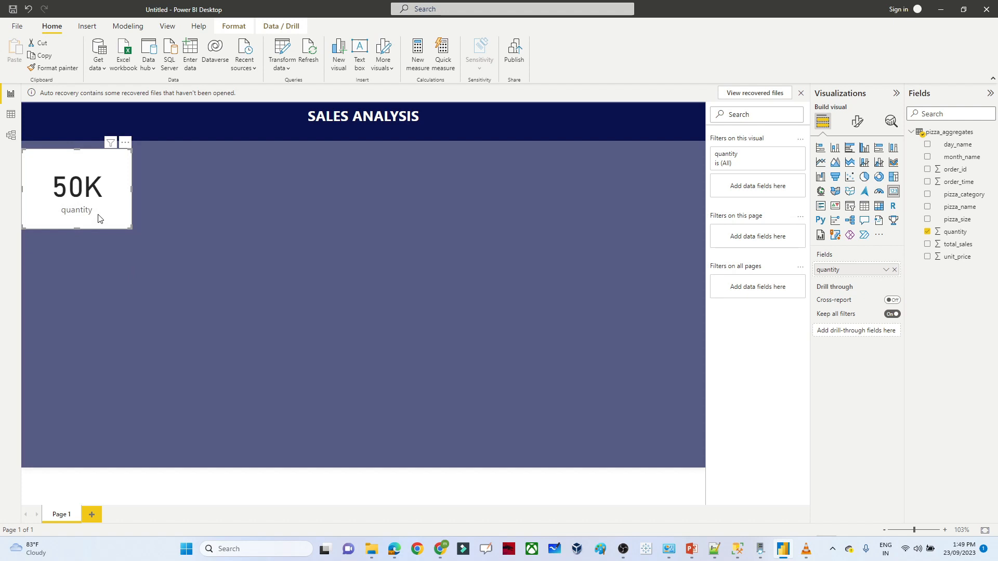
{"action": "left_click", "coordinate": [329, 209]}
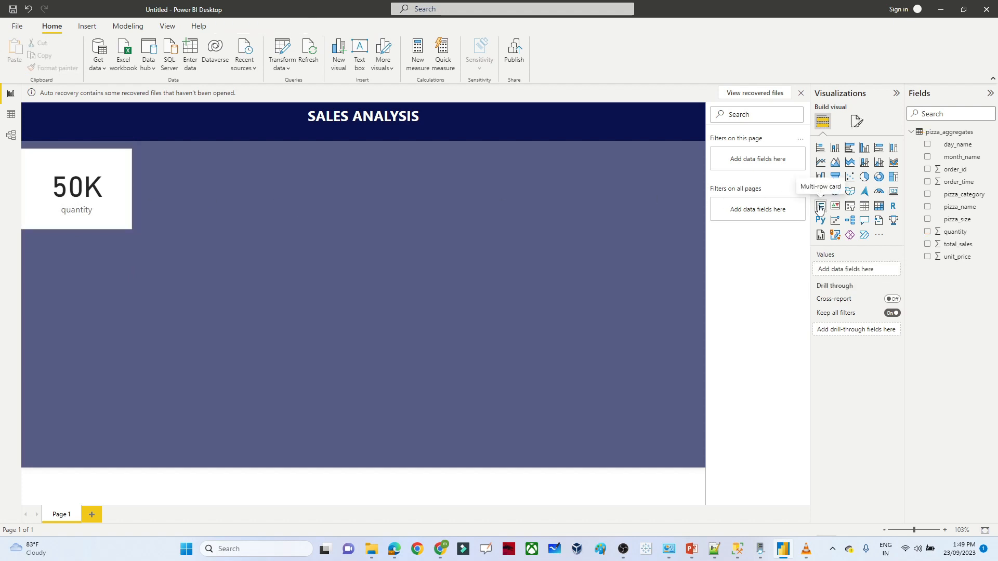
{"action": "left_click", "coordinate": [893, 193]}
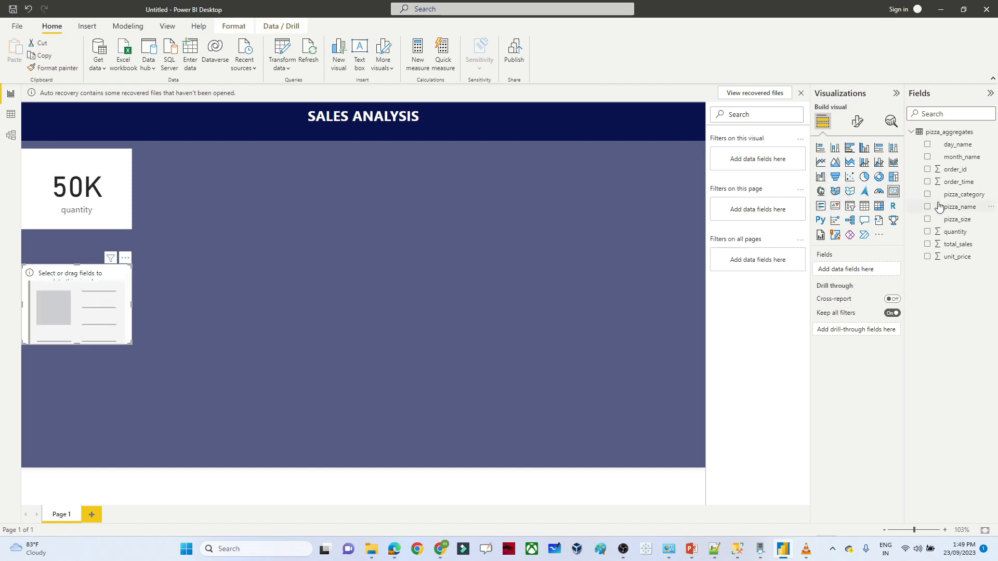
- Show the 49K order_id count in the new card and place it beside the 50K card
{"action": "left_click", "coordinate": [928, 171]}
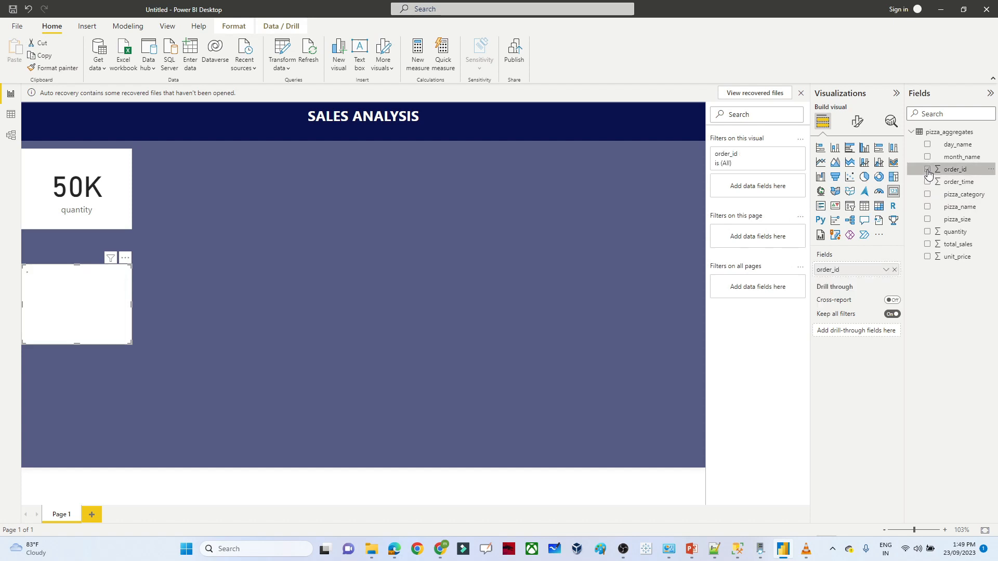
{"action": "left_click", "coordinate": [885, 271]}
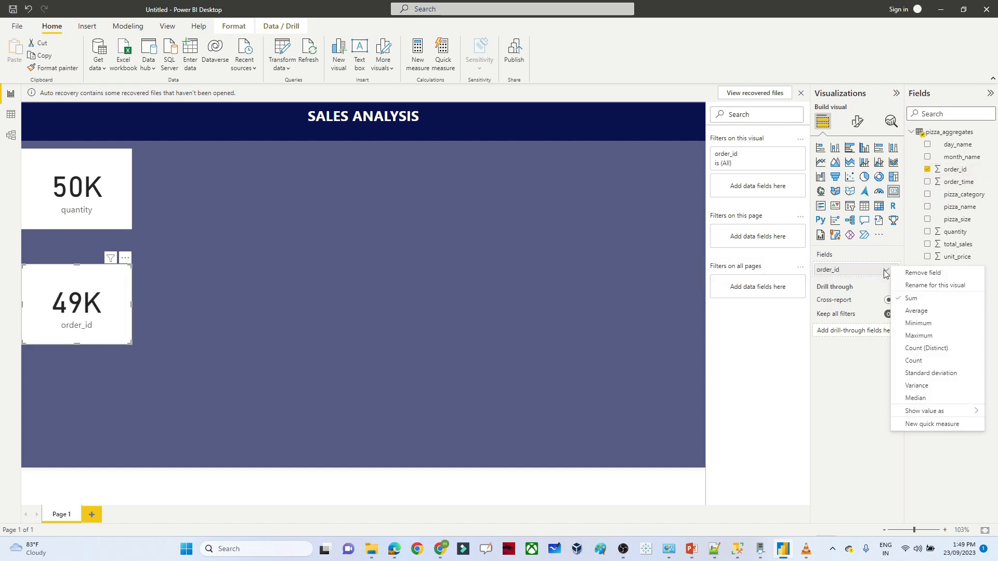
{"action": "left_click", "coordinate": [443, 302]}
{"action": "left_click_drag", "start_coordinate": [68, 280], "coordinate": [192, 164]}
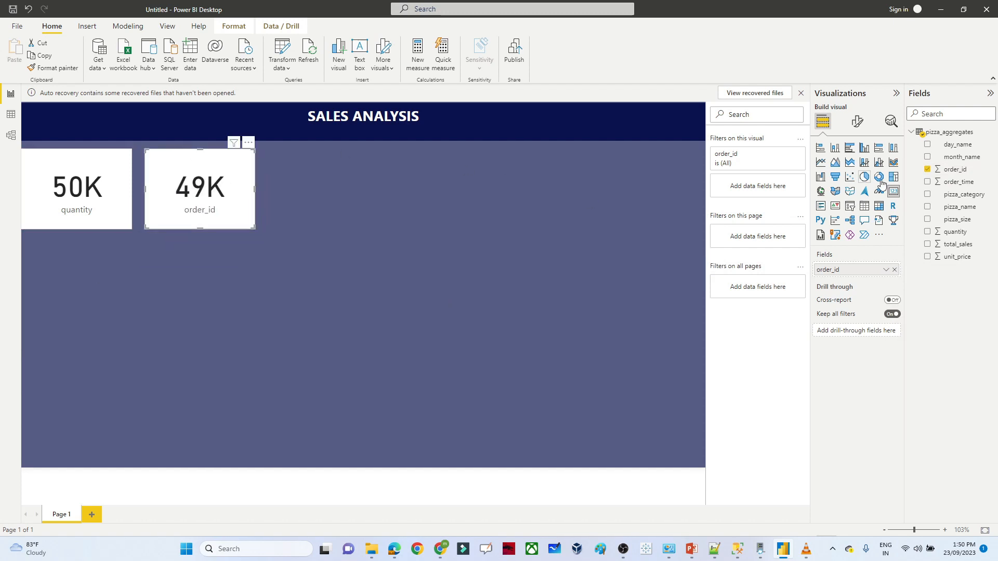
{"action": "left_click", "coordinate": [646, 263]}
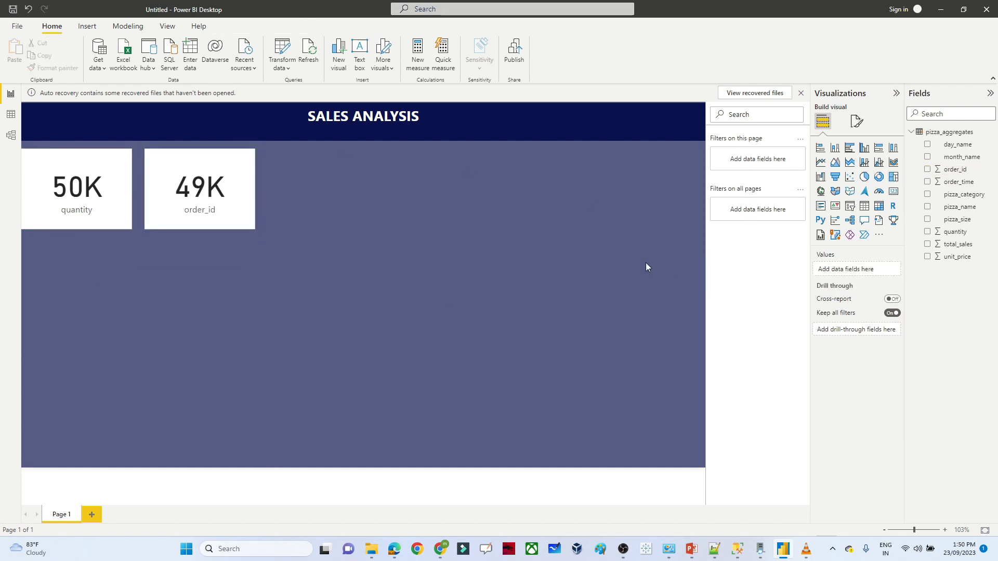
- Add an 817.86K total_sales card to the top row
{"action": "left_click", "coordinate": [894, 192]}
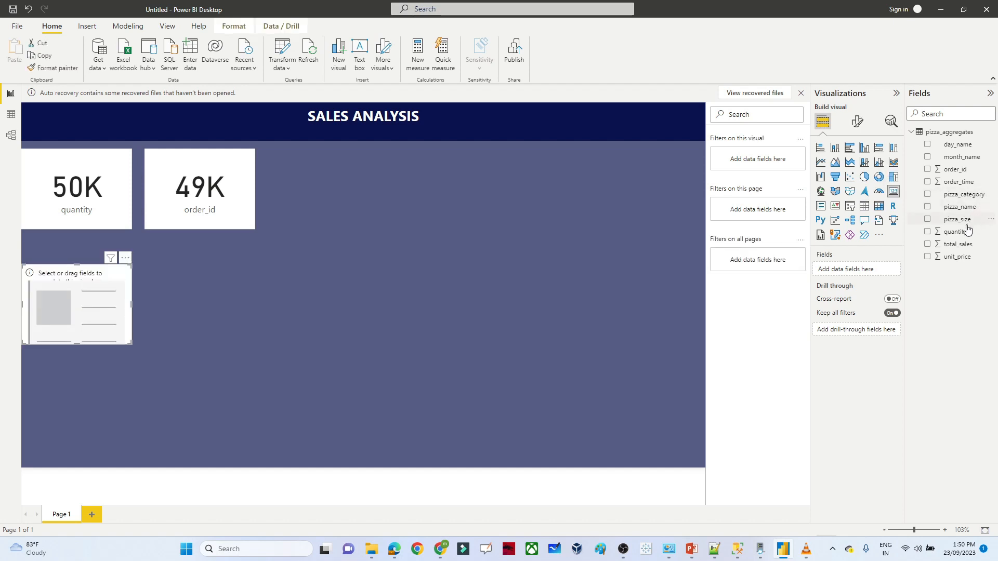
{"action": "left_click", "coordinate": [927, 245]}
{"action": "left_click_drag", "start_coordinate": [77, 265], "coordinate": [328, 163]}
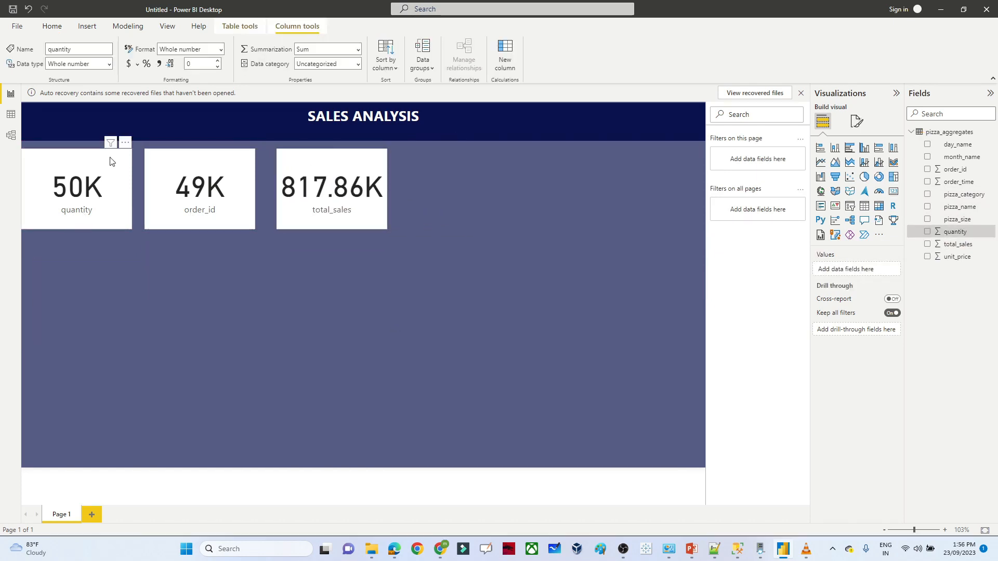
- Rename the quantity field to 'total pizza sold'
{"action": "left_click", "coordinate": [107, 187]}
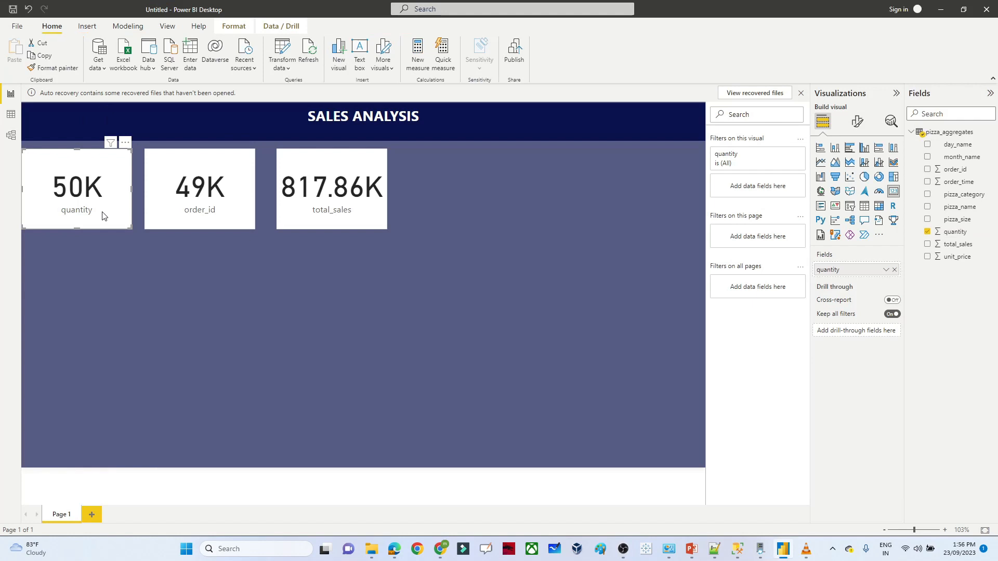
{"action": "left_click", "coordinate": [956, 236]}
{"action": "double_click", "coordinate": [79, 48]}
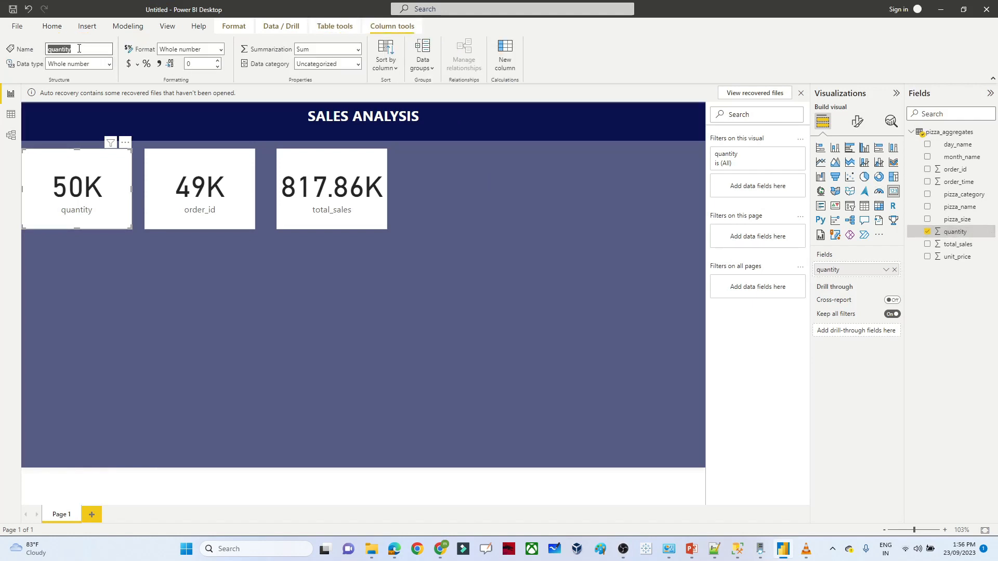
{"action": "type", "text": "total pizza s"}
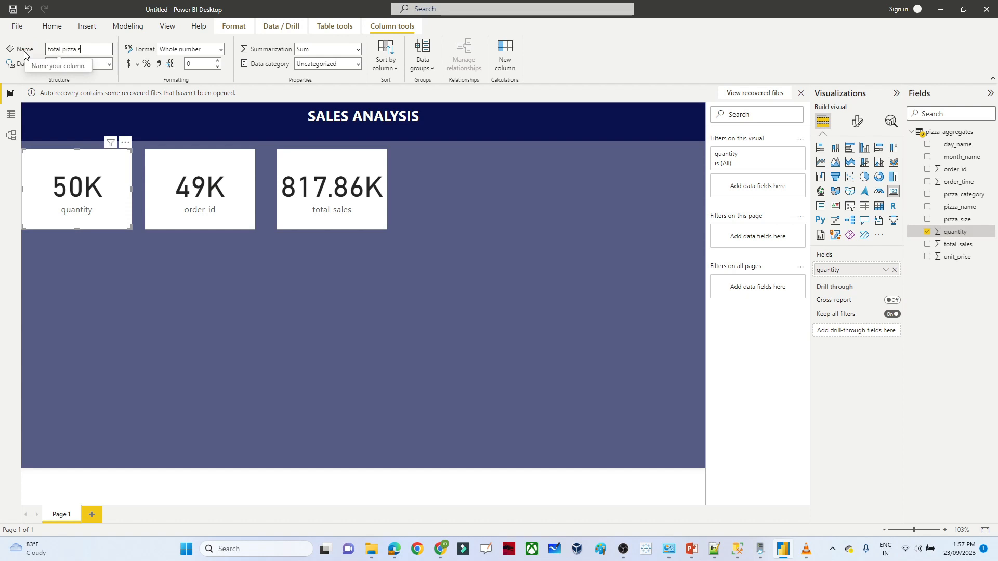
{"action": "type", "text": "old"}
{"action": "key", "text": "Return"}
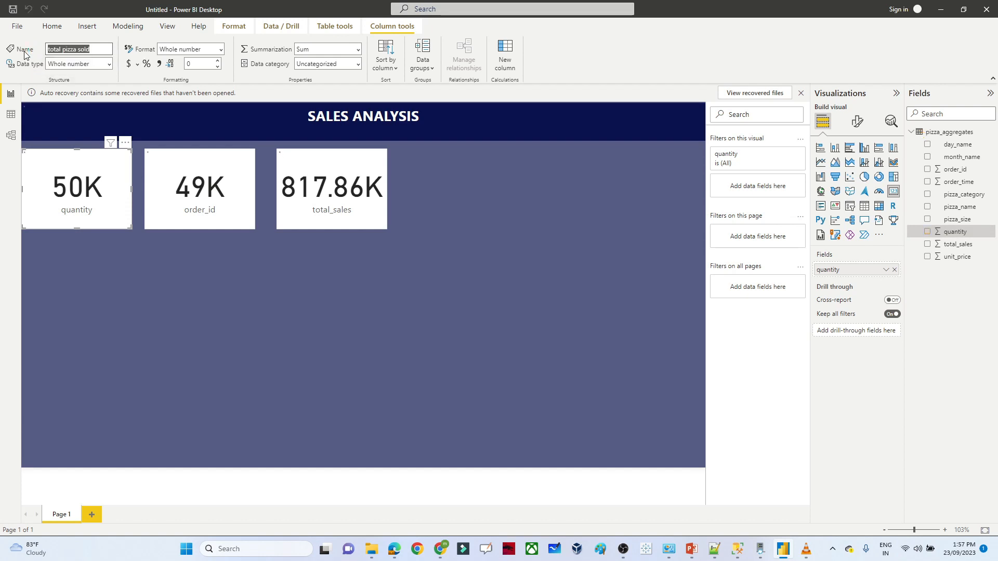
- Rename the order_id field to 'total order'
{"action": "left_click", "coordinate": [242, 208]}
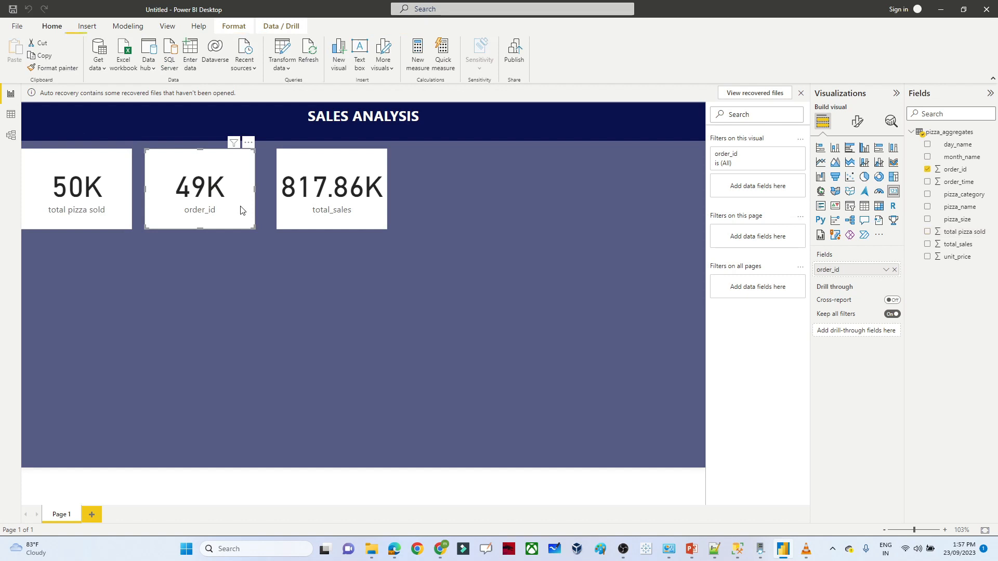
{"action": "left_click", "coordinate": [946, 175]}
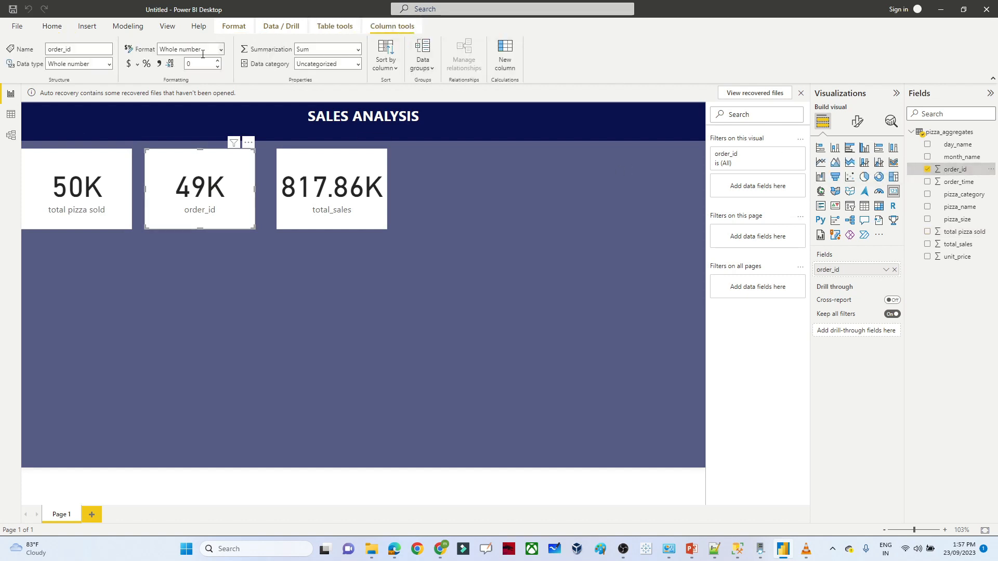
{"action": "left_click", "coordinate": [53, 50]}
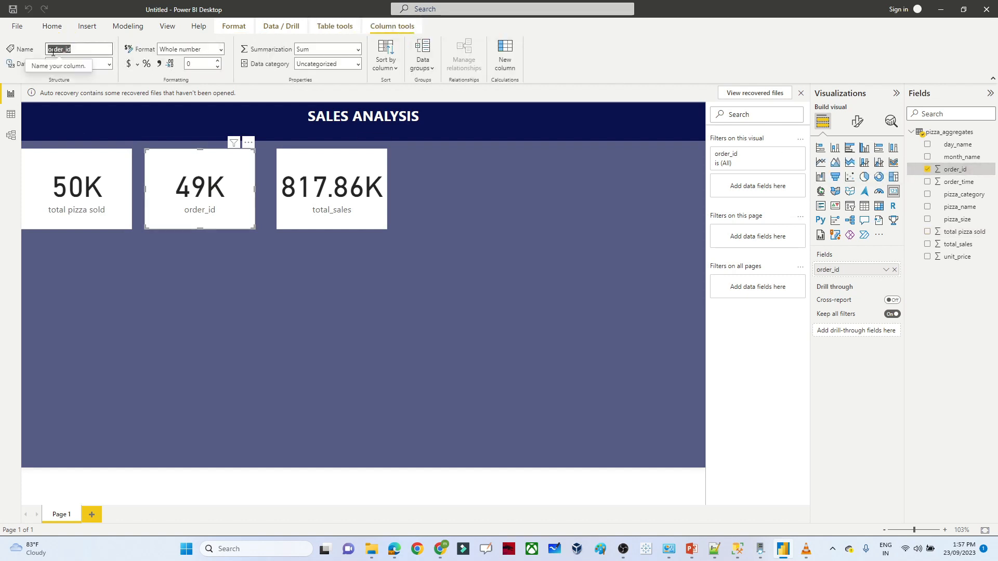
{"action": "type", "text": "total"}
{"action": "key", "text": "Return"}
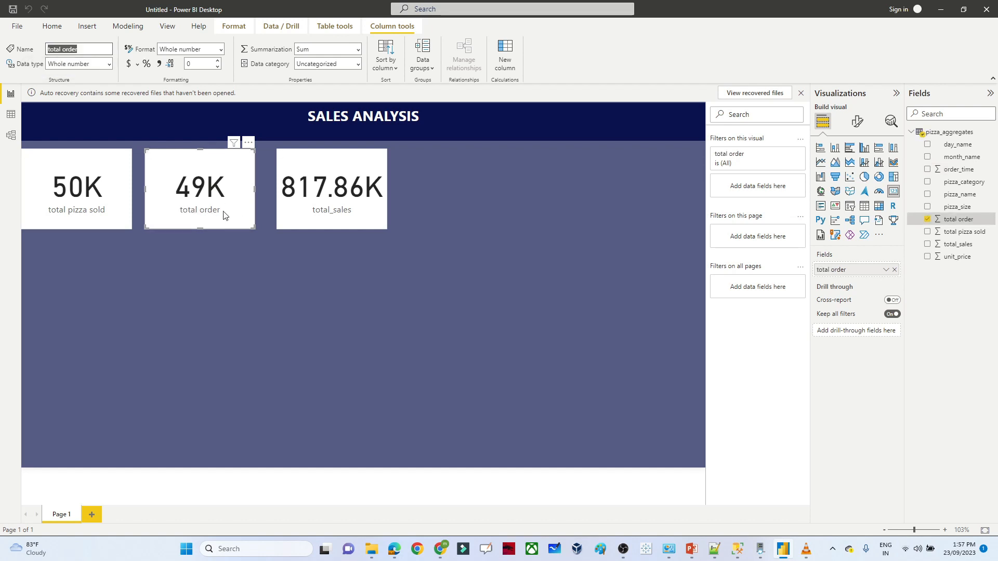
{"action": "left_click", "coordinate": [333, 206]}
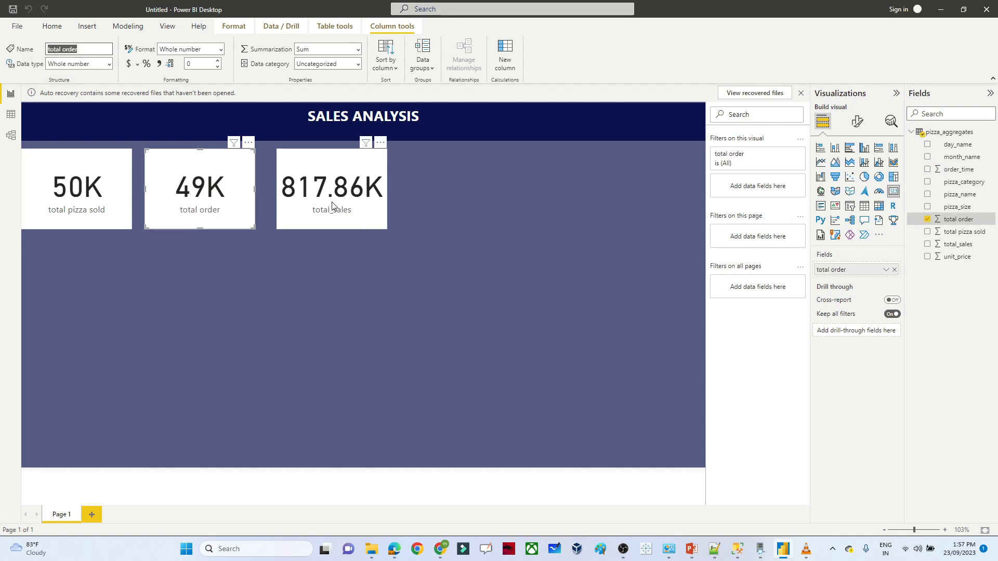
{"action": "left_click", "coordinate": [350, 293]}
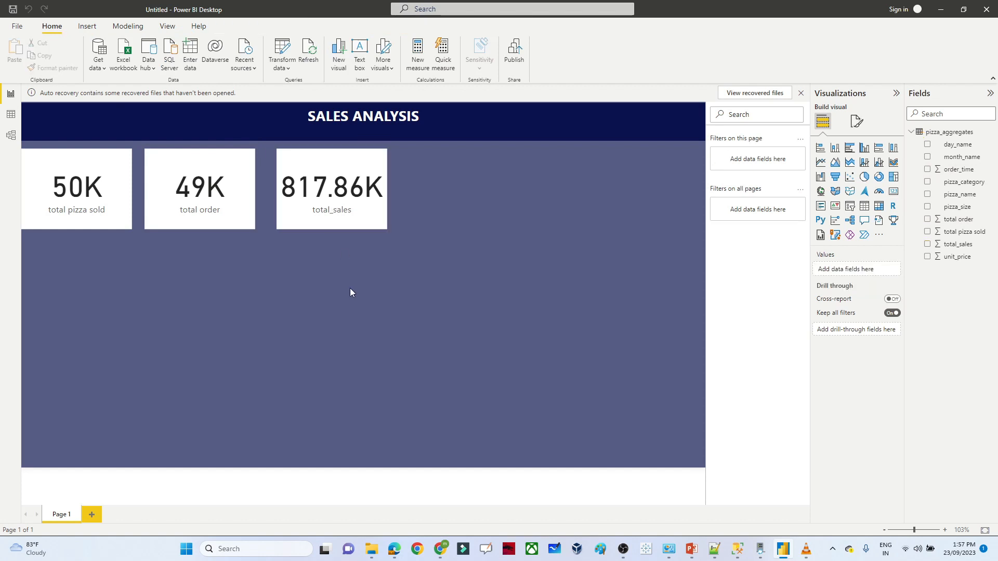
- Give the total pizza sold card a border with 30 px rounded corners and a drop shadow
{"action": "left_click", "coordinate": [106, 177]}
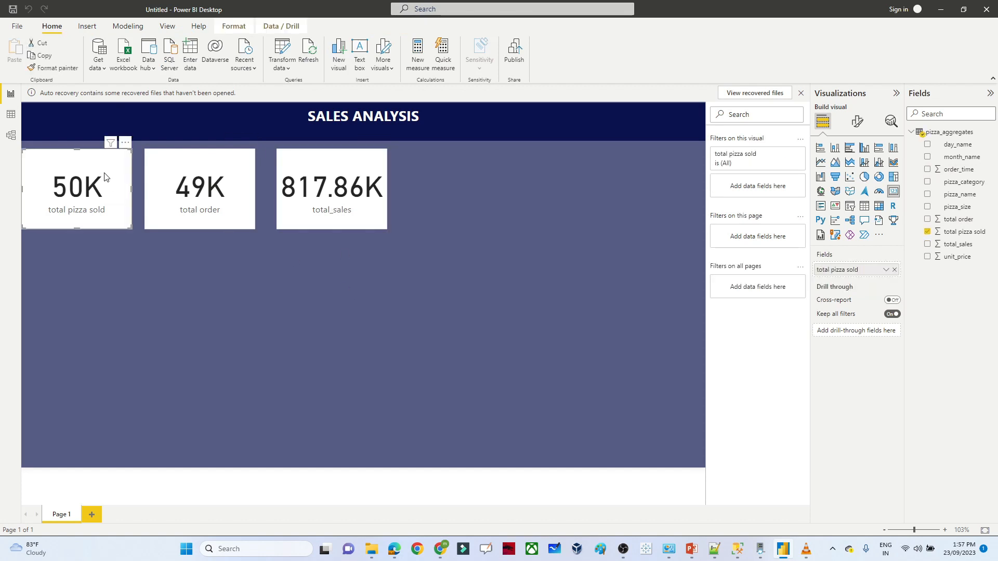
{"action": "left_click", "coordinate": [857, 124]}
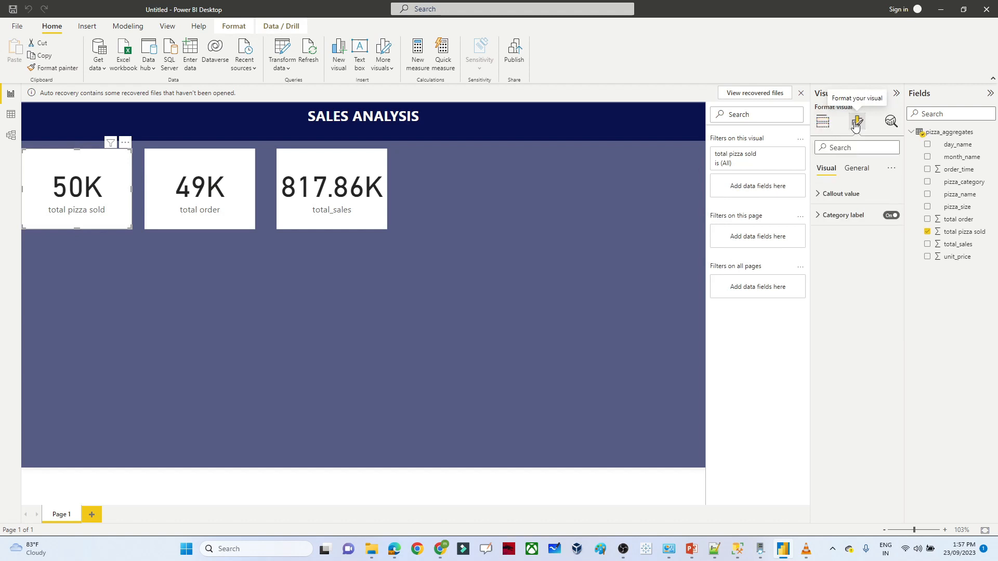
{"action": "left_click", "coordinate": [856, 171]}
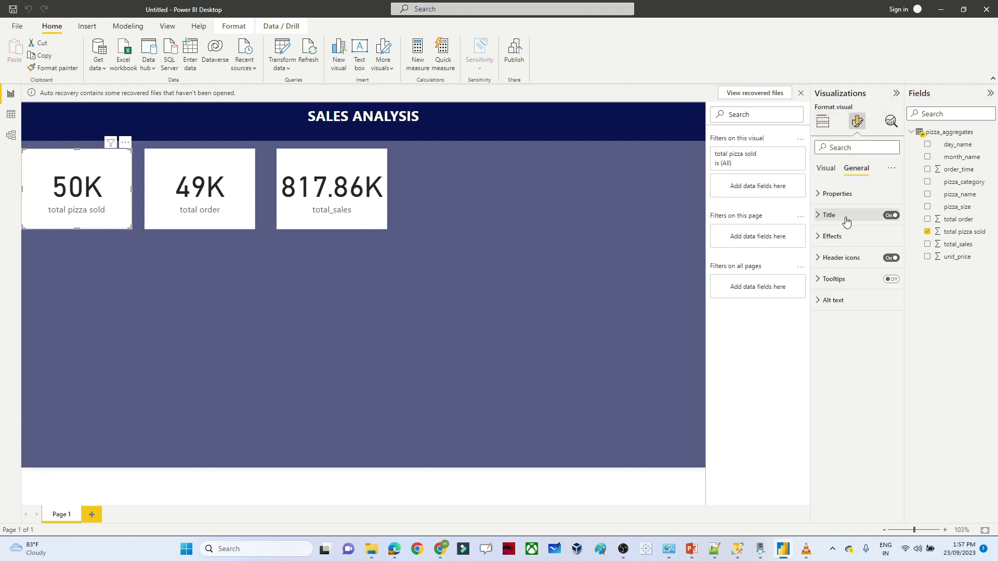
{"action": "left_click", "coordinate": [817, 242]}
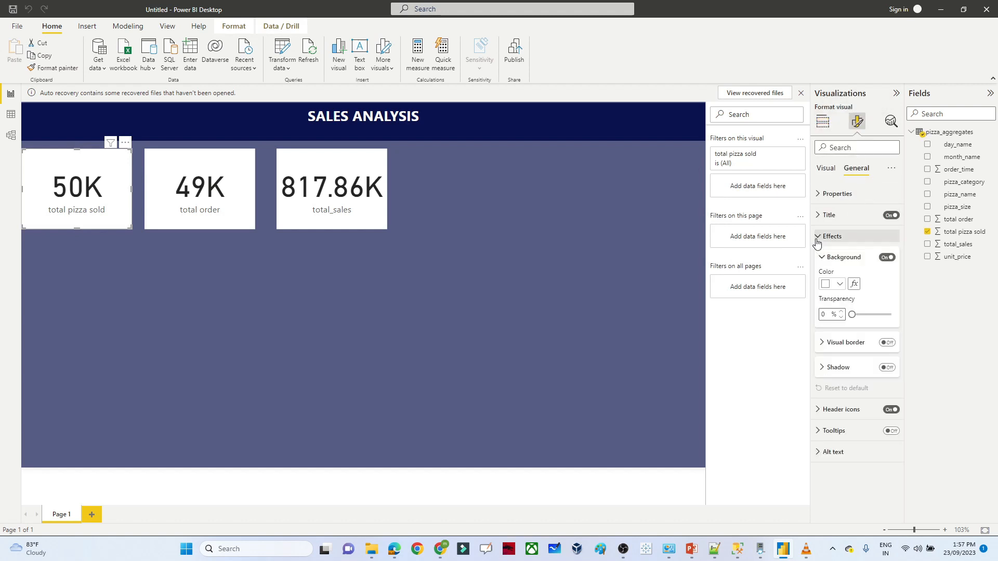
{"action": "left_click", "coordinate": [887, 343]}
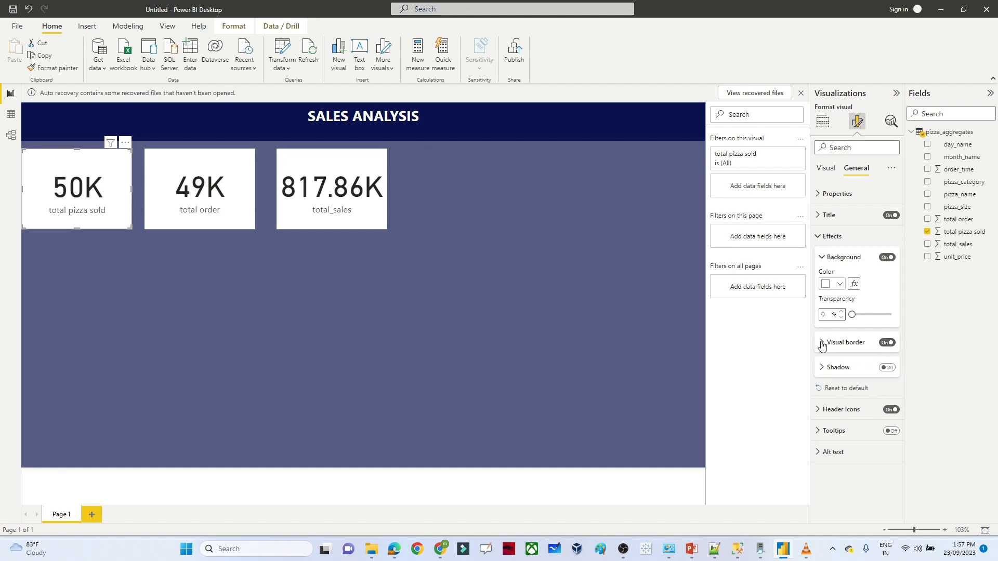
{"action": "left_click", "coordinate": [821, 343]}
{"action": "left_click_drag", "start_coordinate": [852, 398], "coordinate": [902, 402]}
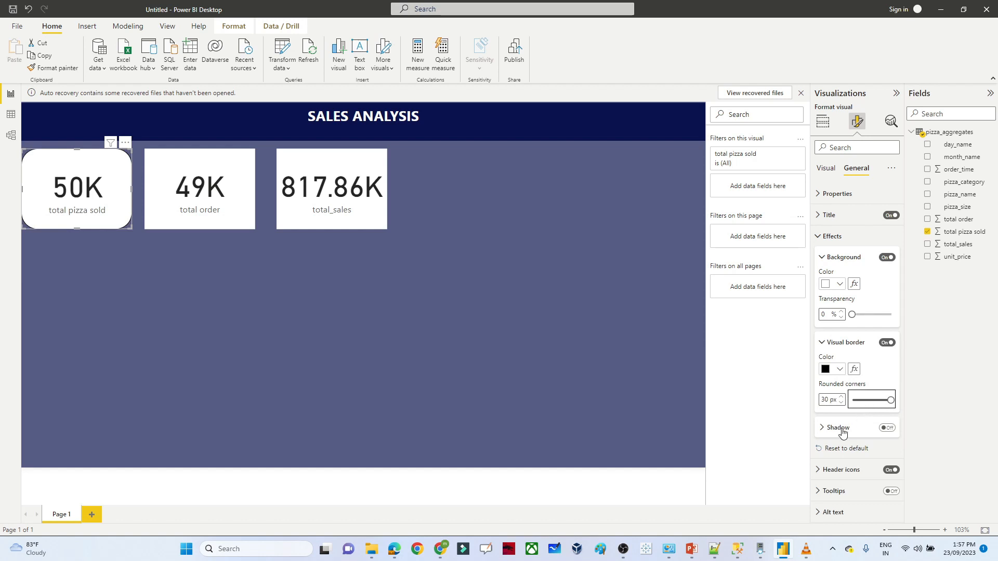
{"action": "left_click", "coordinate": [887, 428]}
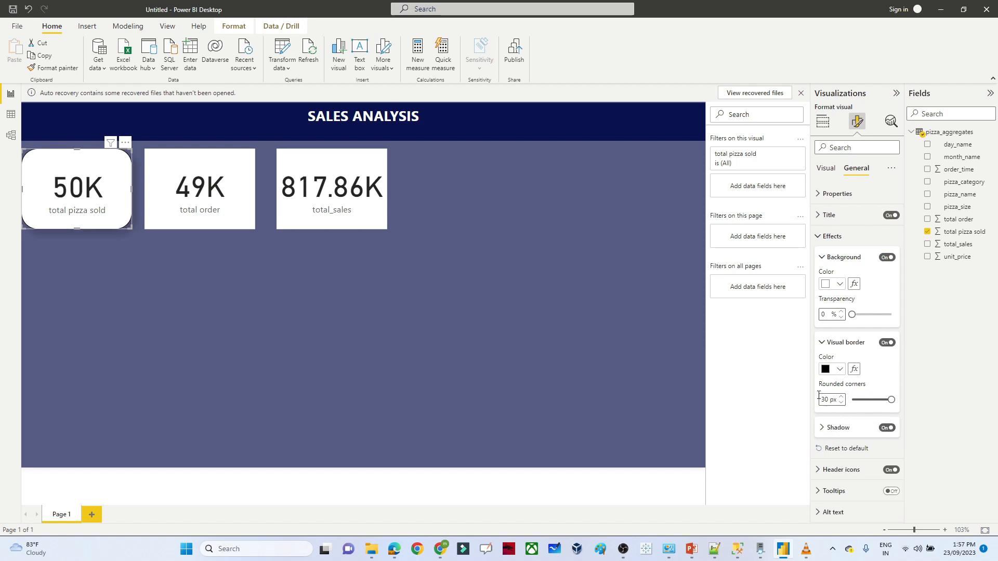
{"action": "left_click", "coordinate": [237, 181], "text": "ctrl"}
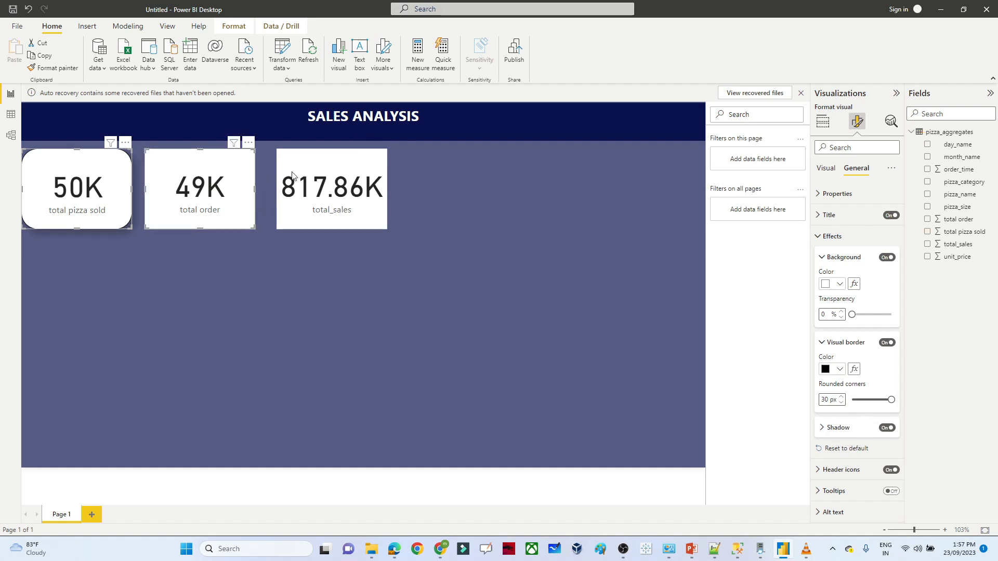
{"action": "left_click", "coordinate": [334, 172], "text": "ctrl"}
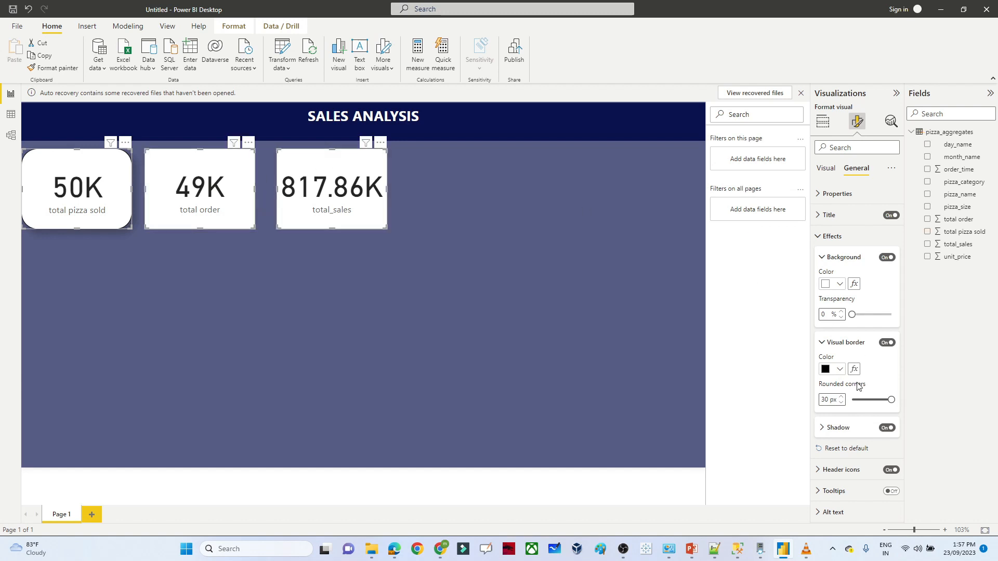
{"action": "left_click", "coordinate": [823, 344]}
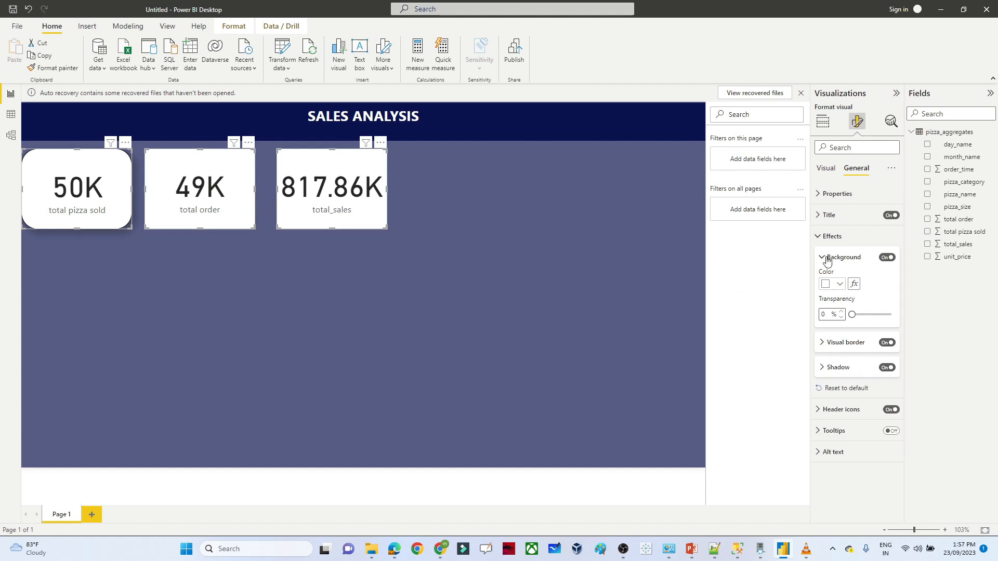
{"action": "left_click", "coordinate": [569, 272]}
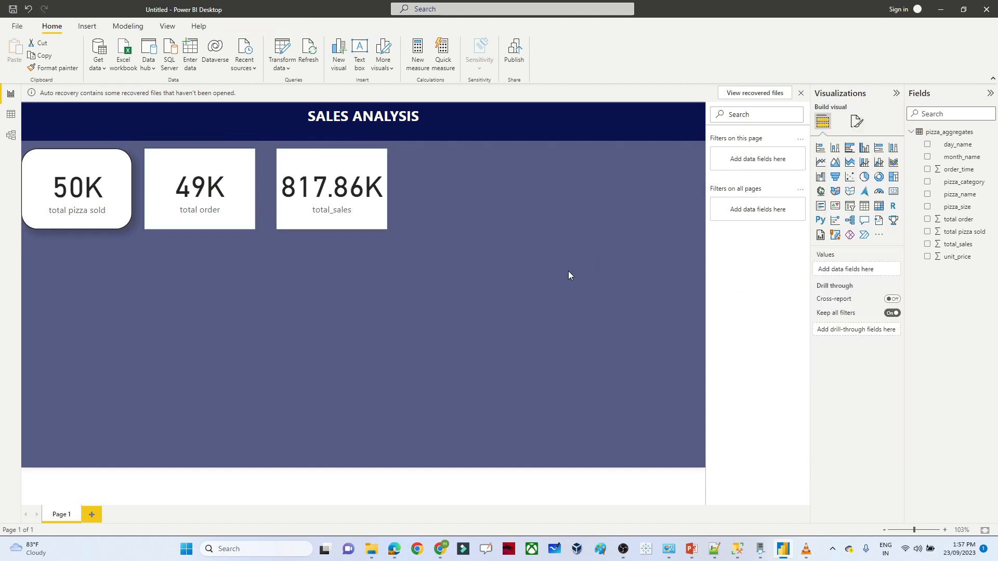
- Apply a visual border with 30 px rounded corners to the total order and total_sales cards
{"action": "left_click", "coordinate": [205, 167]}
{"action": "left_click", "coordinate": [317, 164], "text": "ctrl"}
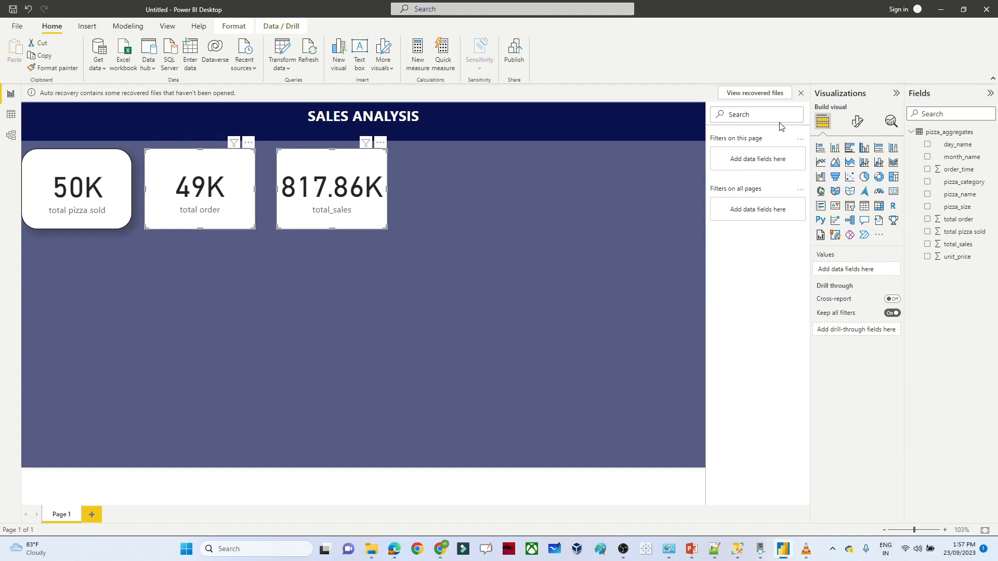
{"action": "left_click", "coordinate": [856, 122]}
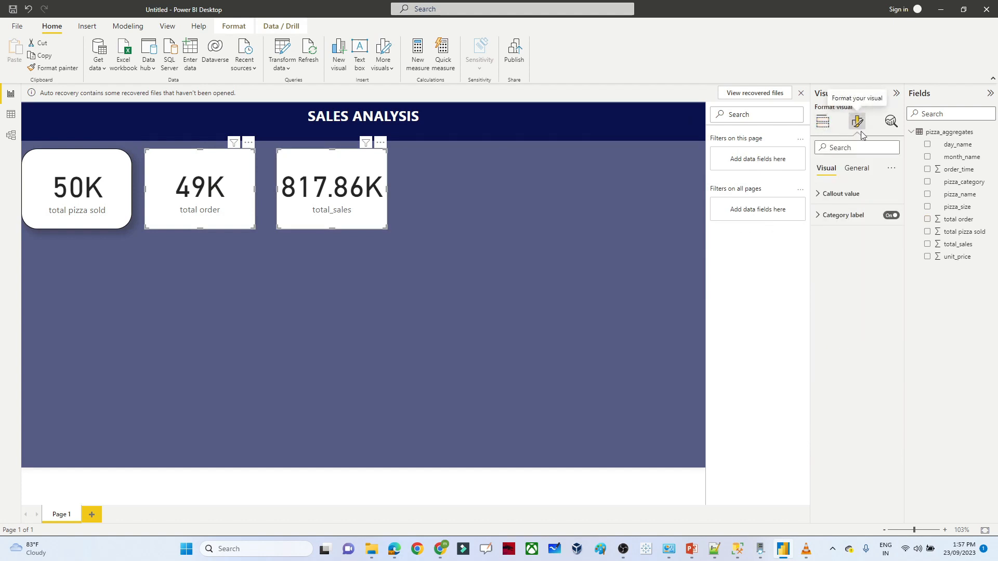
{"action": "left_click", "coordinate": [864, 167]}
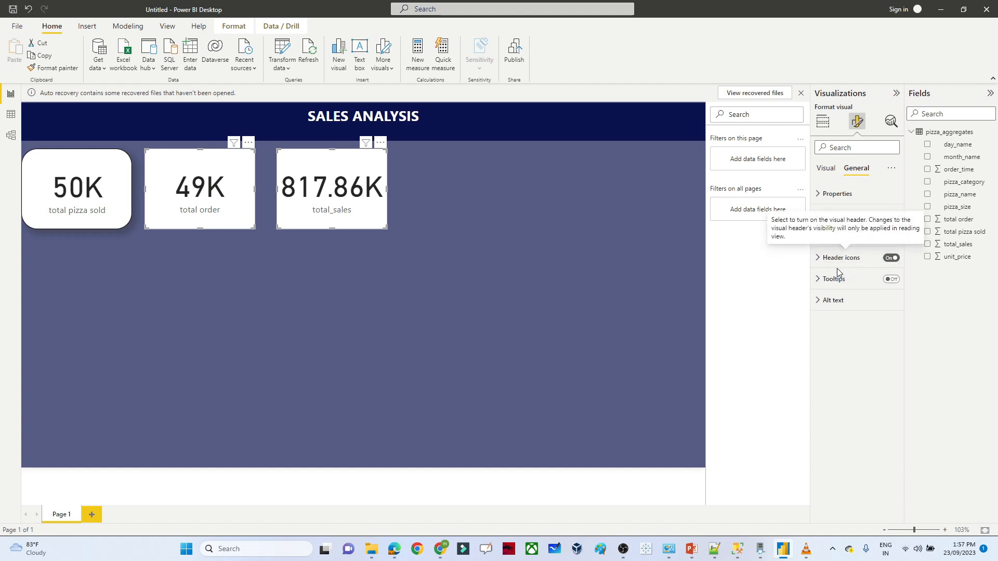
{"action": "left_click", "coordinate": [821, 240]}
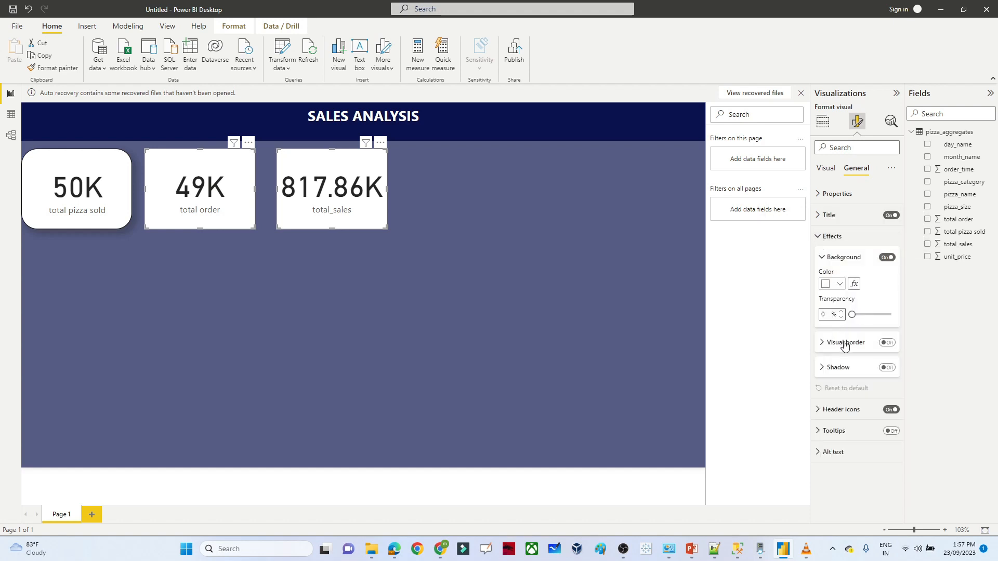
{"action": "left_click", "coordinate": [887, 343]}
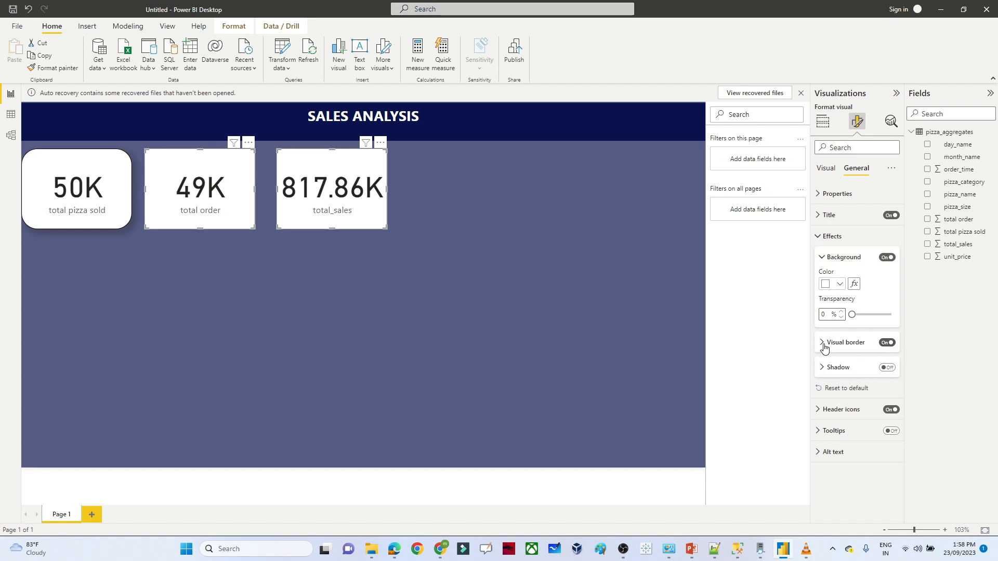
{"action": "left_click", "coordinate": [823, 344]}
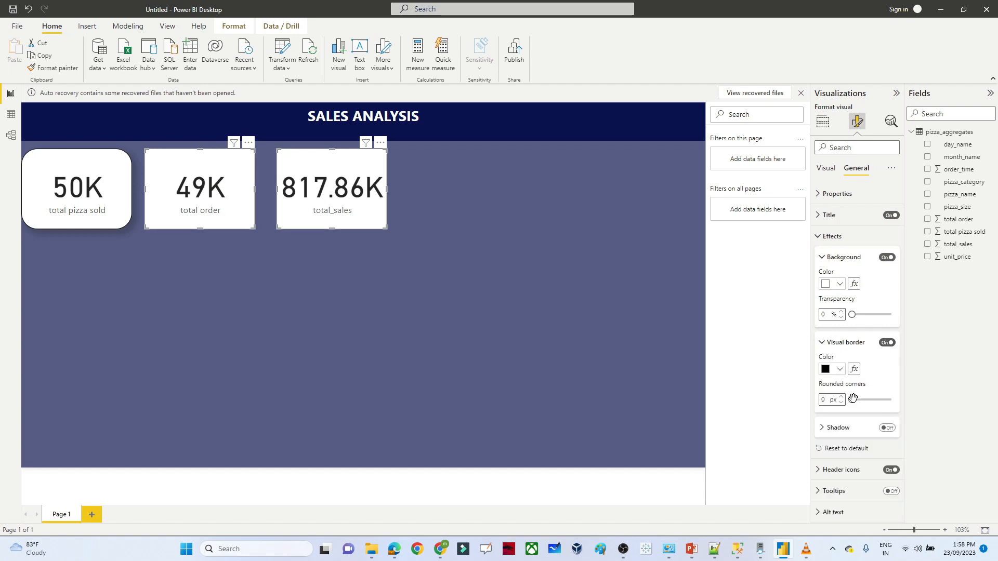
{"action": "left_click_drag", "start_coordinate": [852, 399], "coordinate": [904, 403]}
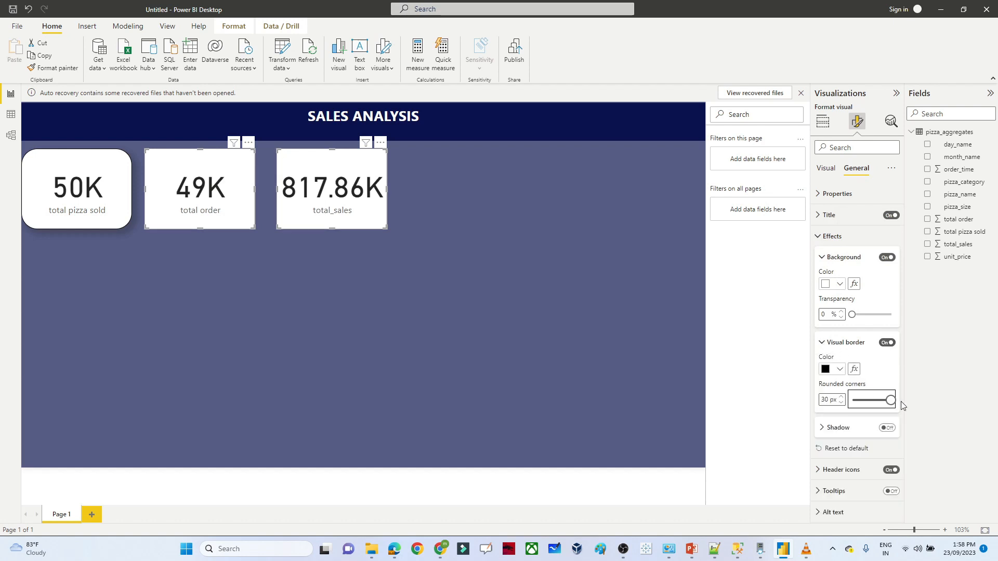
{"action": "left_click", "coordinate": [598, 350]}
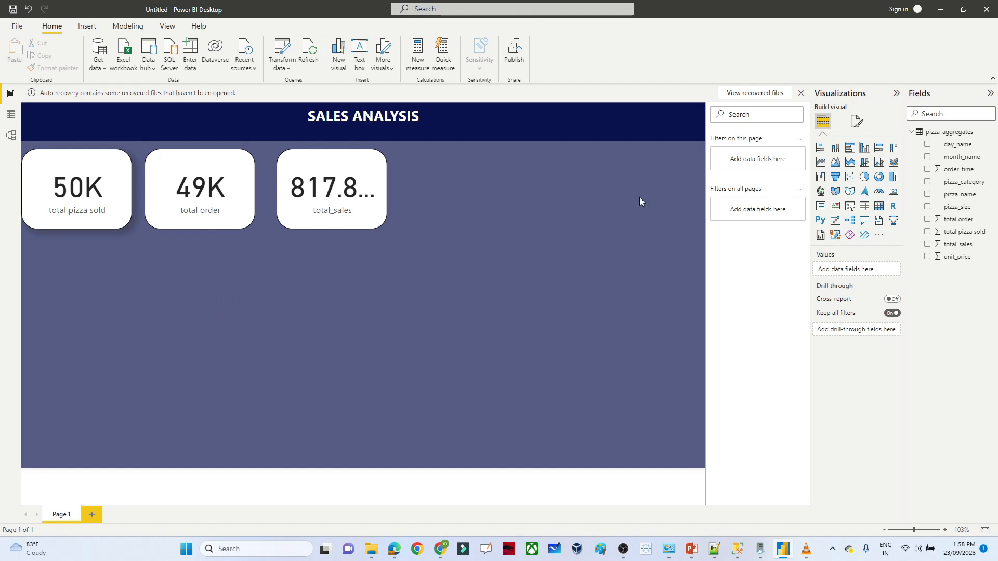
- Add a line chart of total order and total_sales by month_name and enlarge it
{"action": "left_click", "coordinate": [821, 163]}
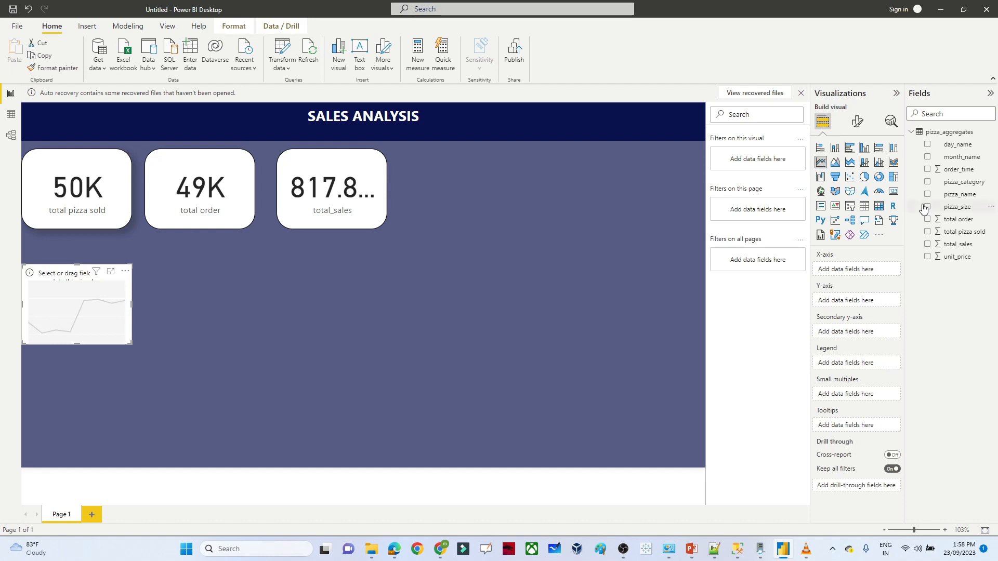
{"action": "left_click", "coordinate": [927, 156]}
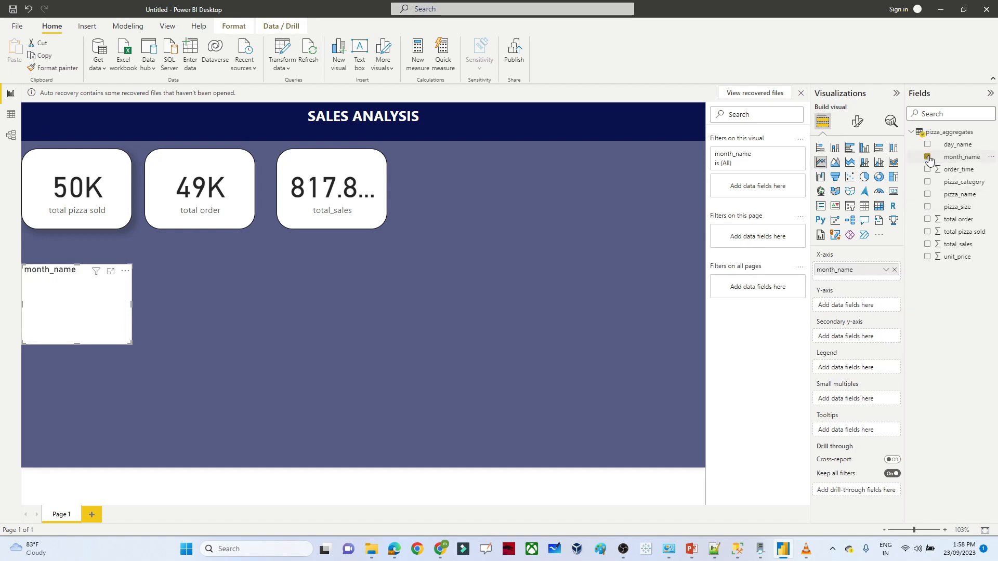
{"action": "left_click", "coordinate": [928, 219]}
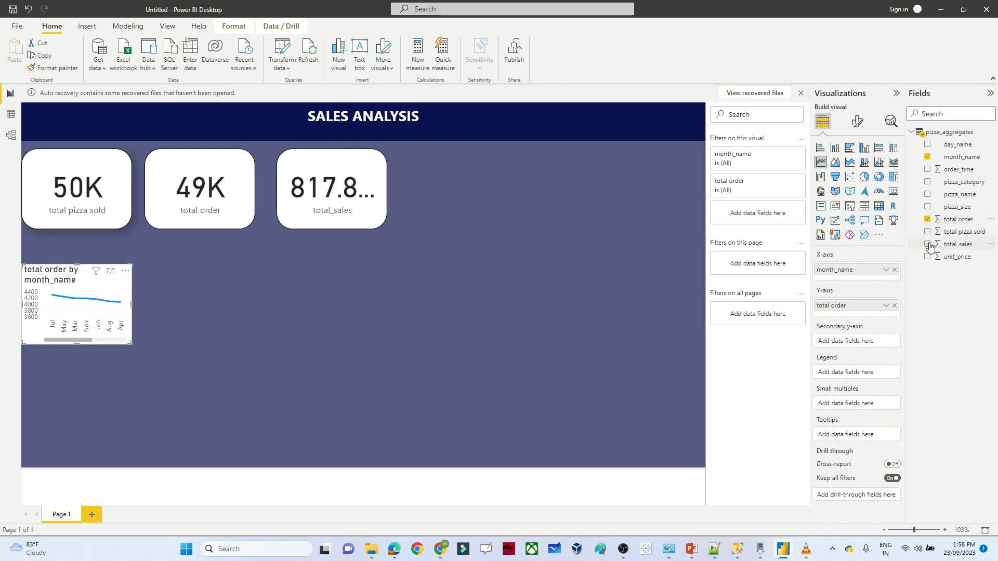
{"action": "left_click", "coordinate": [927, 244]}
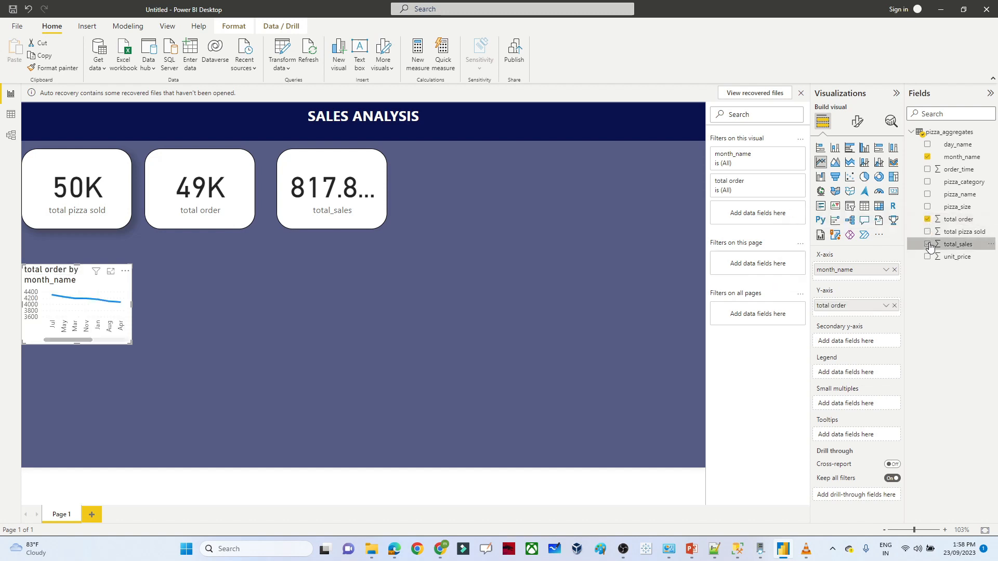
{"action": "left_click", "coordinate": [136, 306]}
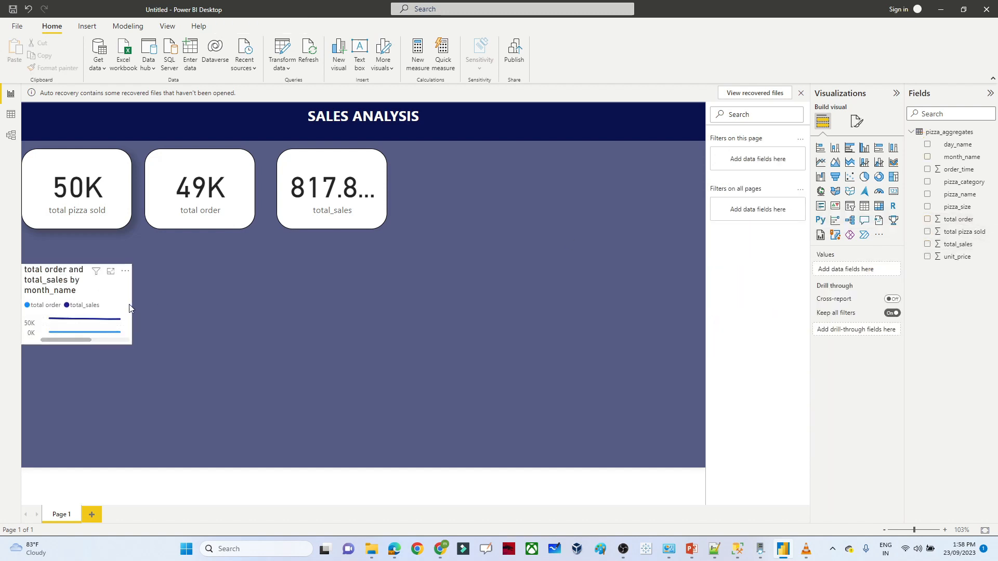
{"action": "left_click", "coordinate": [125, 298]}
{"action": "left_click_drag", "start_coordinate": [131, 304], "coordinate": [266, 315]}
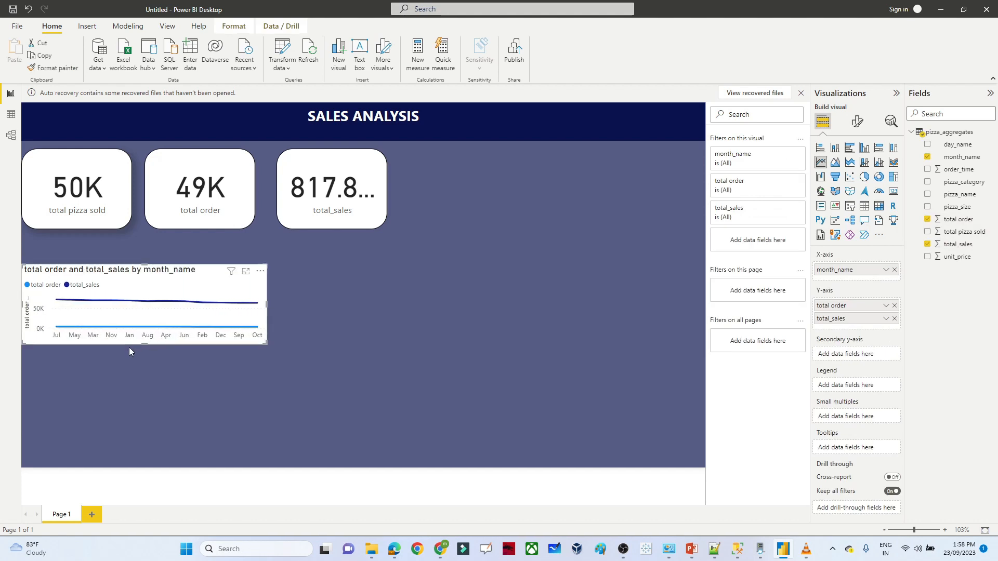
{"action": "left_click_drag", "start_coordinate": [144, 345], "coordinate": [151, 383]}
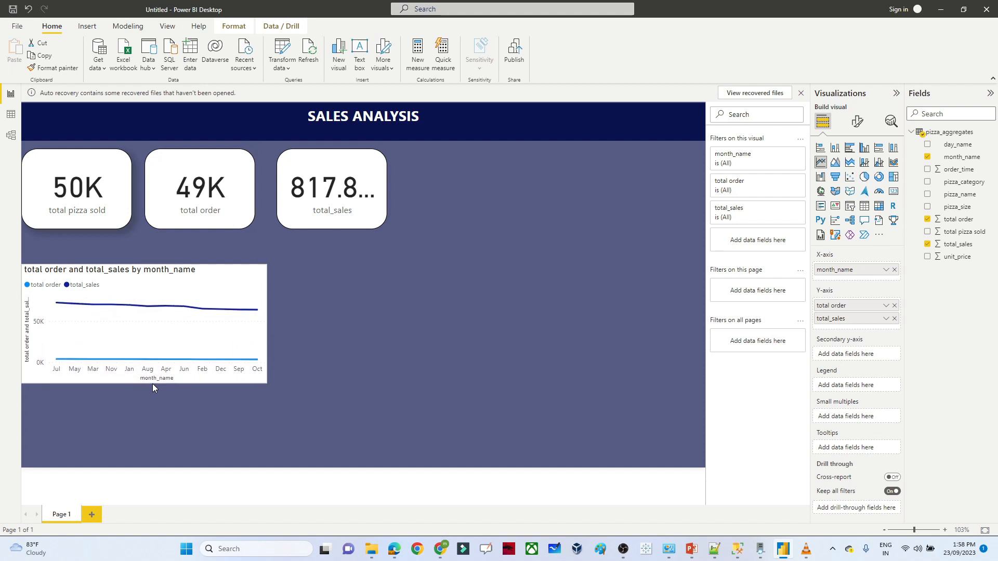
{"action": "left_click_drag", "start_coordinate": [179, 274], "coordinate": [182, 269]}
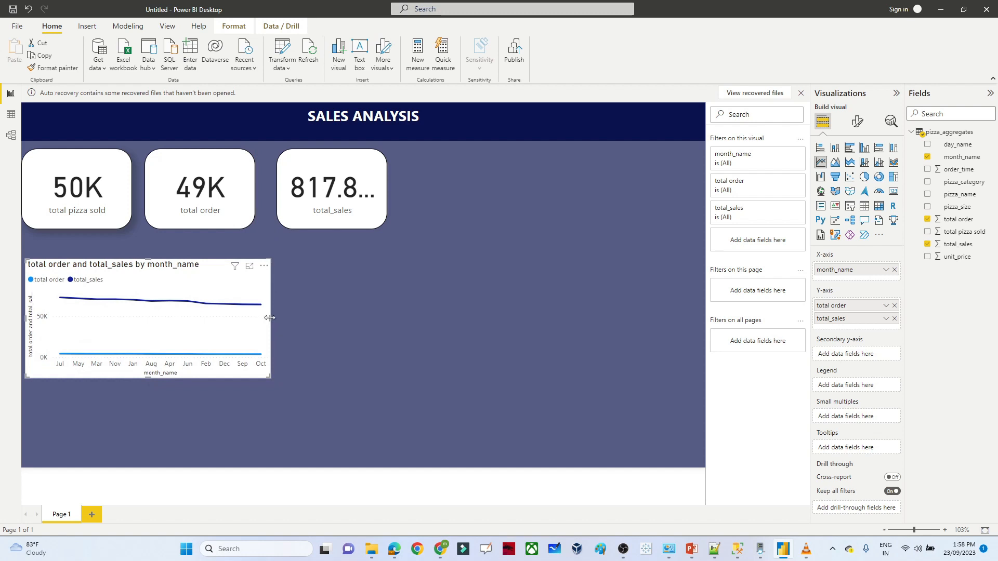
{"action": "left_click_drag", "start_coordinate": [270, 318], "coordinate": [308, 317]}
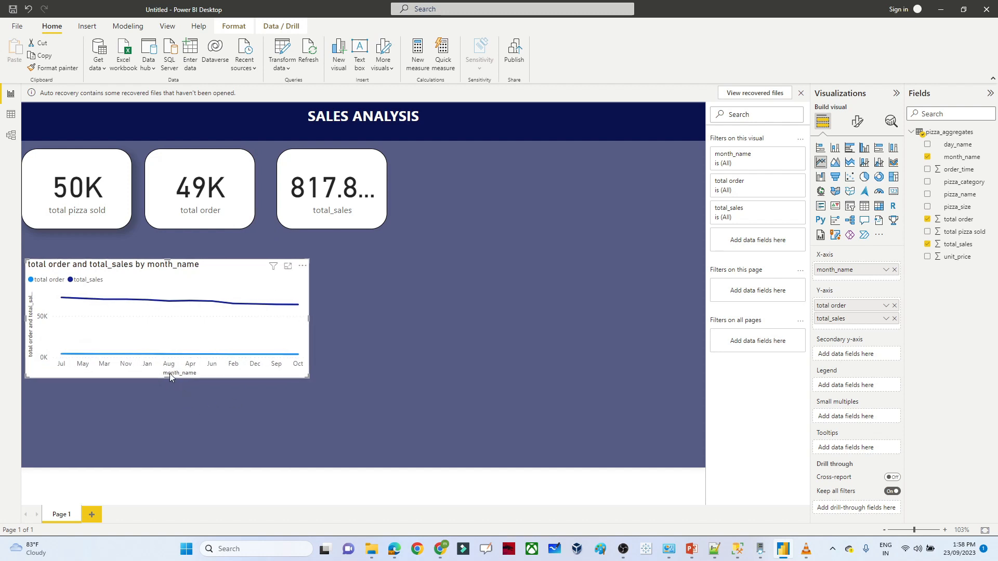
- Turn on data labels for the line chart and fit it just beneath the KPI cards
{"action": "left_click", "coordinate": [834, 149]}
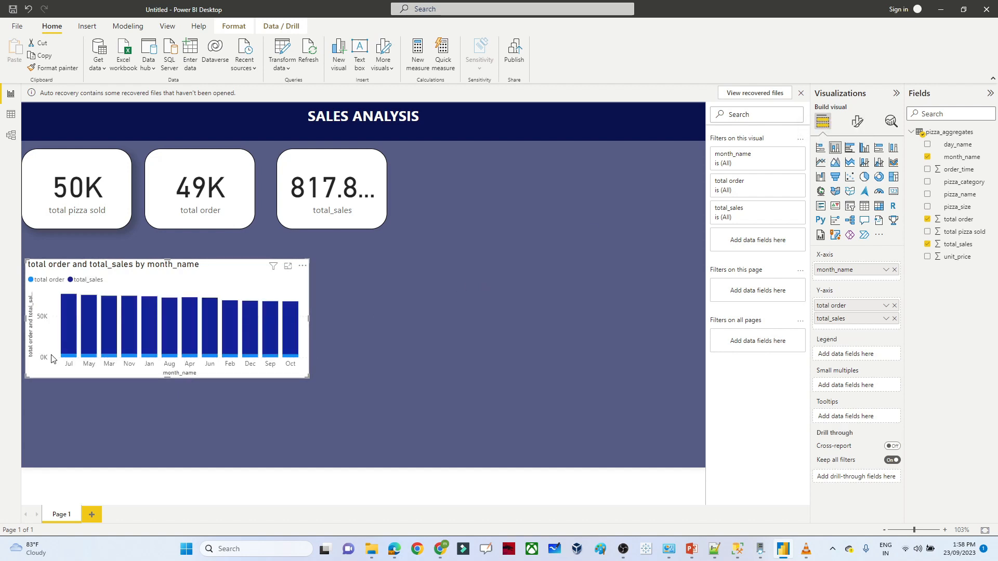
{"action": "mouse_move", "coordinate": [72, 325]}
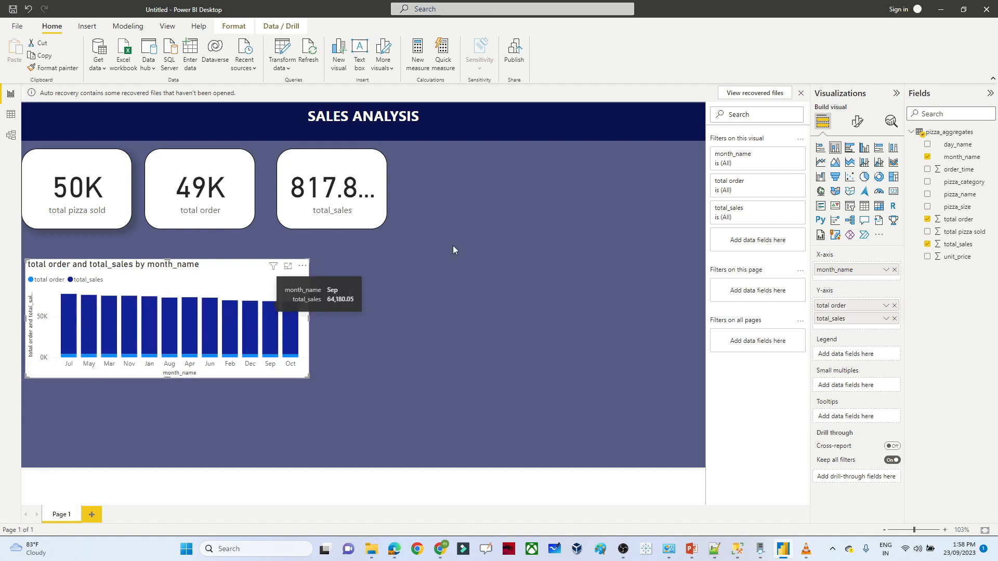
{"action": "left_click", "coordinate": [820, 161]}
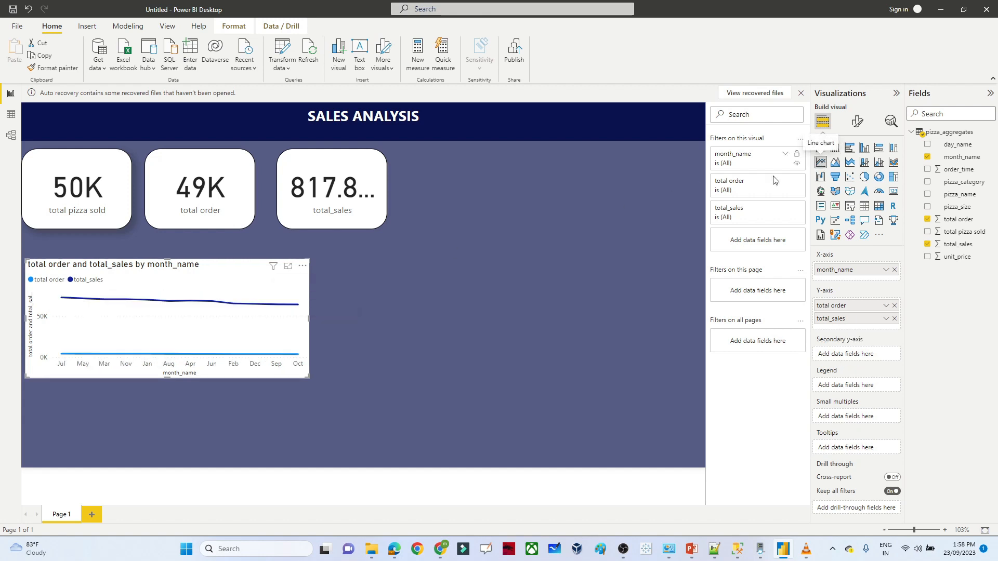
{"action": "left_click", "coordinate": [857, 124]}
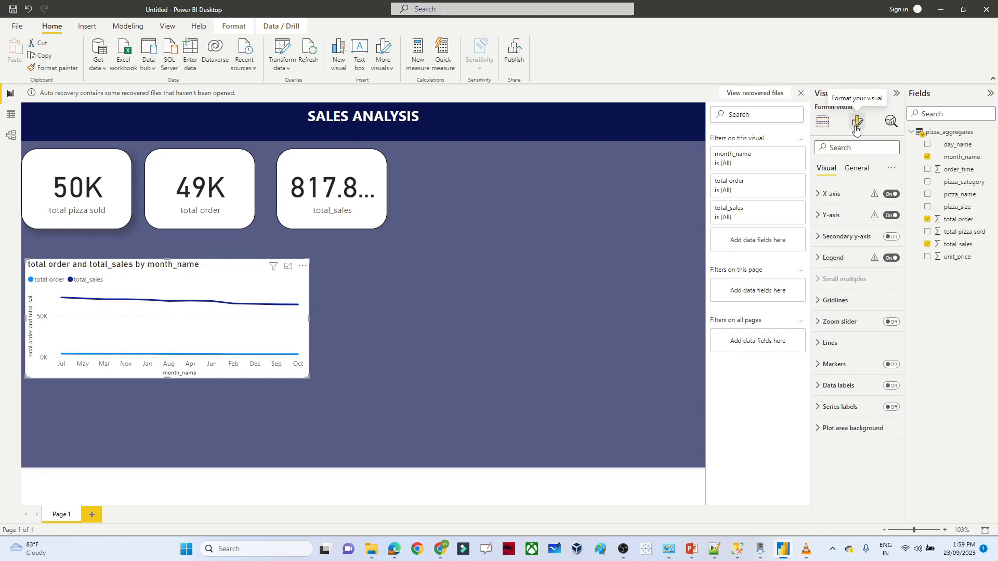
{"action": "left_click", "coordinate": [892, 386]}
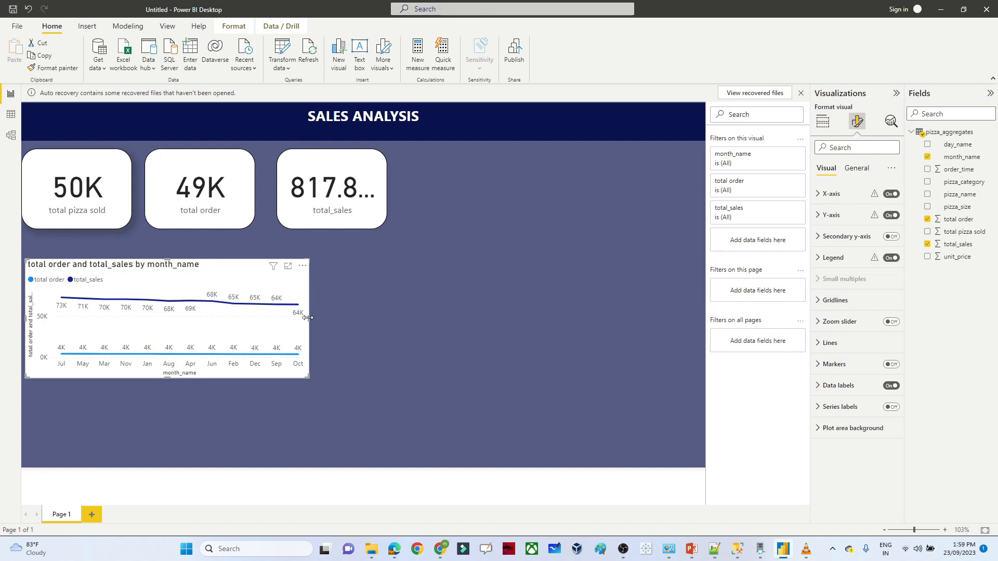
{"action": "left_click_drag", "start_coordinate": [307, 317], "coordinate": [363, 319]}
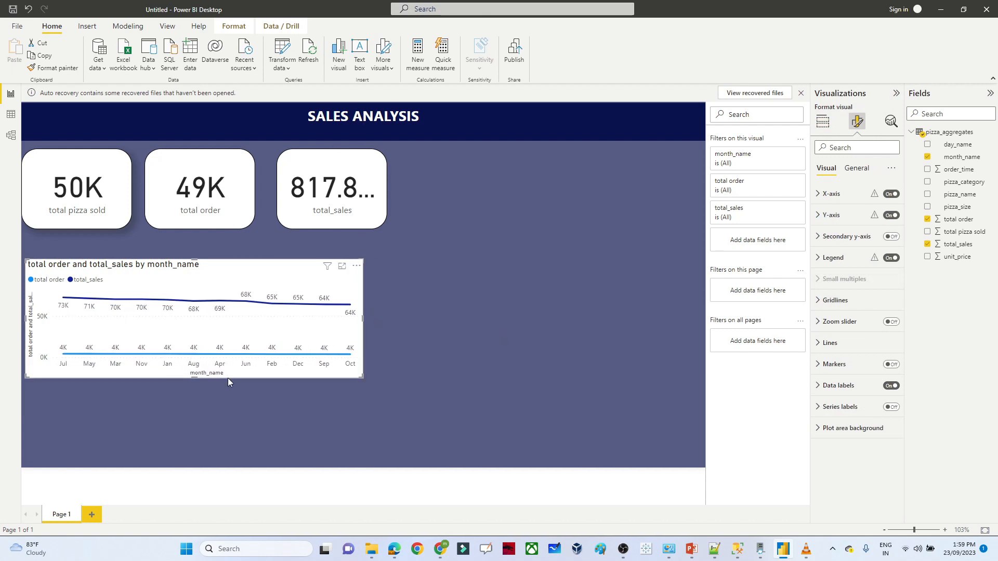
{"action": "left_click_drag", "start_coordinate": [195, 380], "coordinate": [198, 374]}
{"action": "left_click_drag", "start_coordinate": [248, 268], "coordinate": [248, 247]}
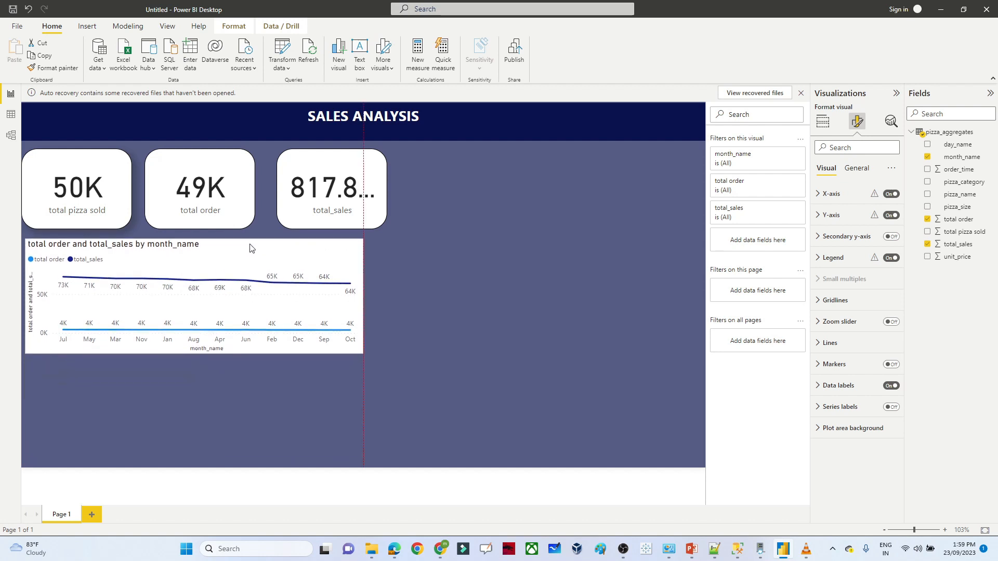
- Shorten the 50K and 49K cards and align them along the top row
{"action": "left_click", "coordinate": [54, 168]}
{"action": "left_click_drag", "start_coordinate": [75, 229], "coordinate": [81, 211]}
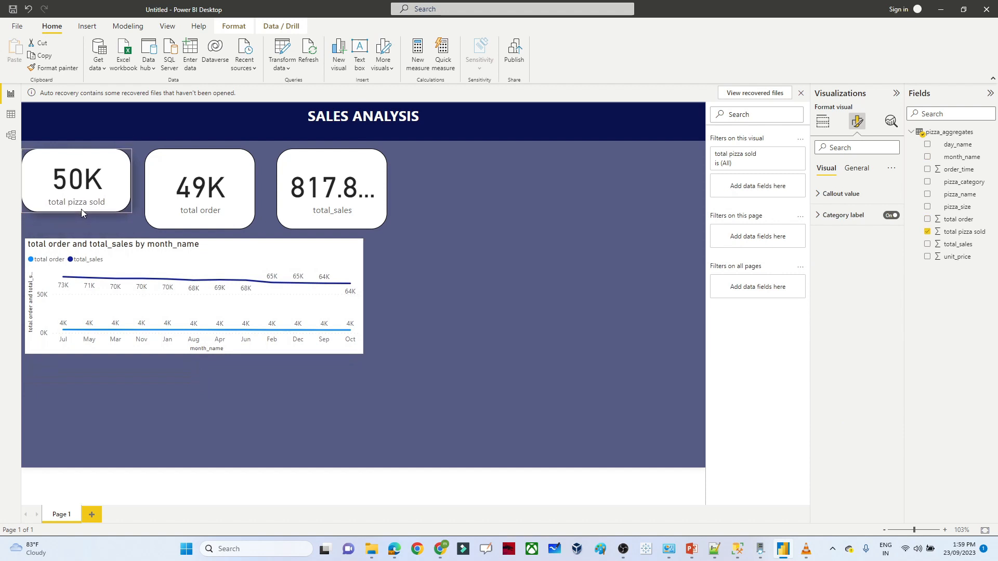
{"action": "left_click_drag", "start_coordinate": [78, 163], "coordinate": [75, 155]}
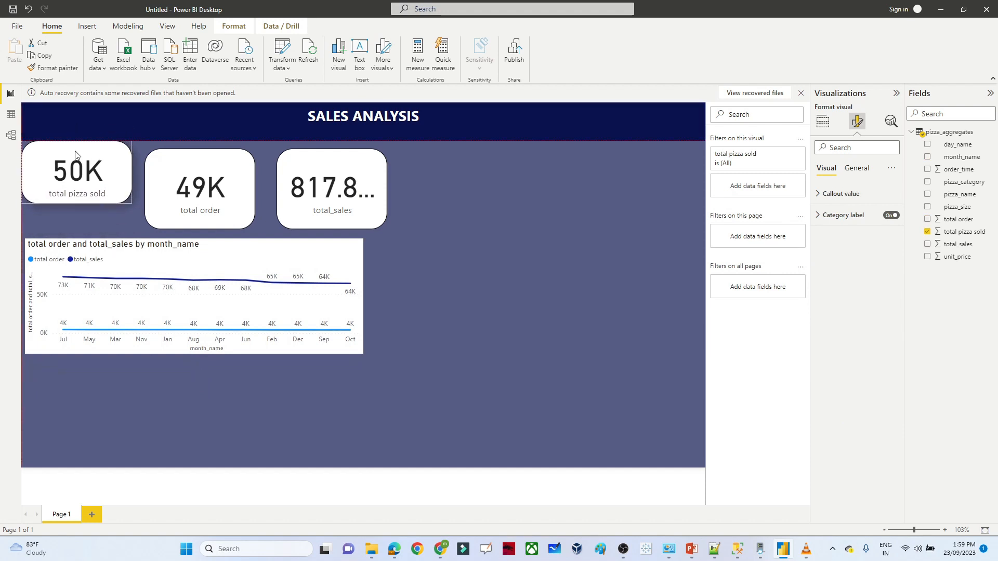
{"action": "left_click", "coordinate": [181, 161]}
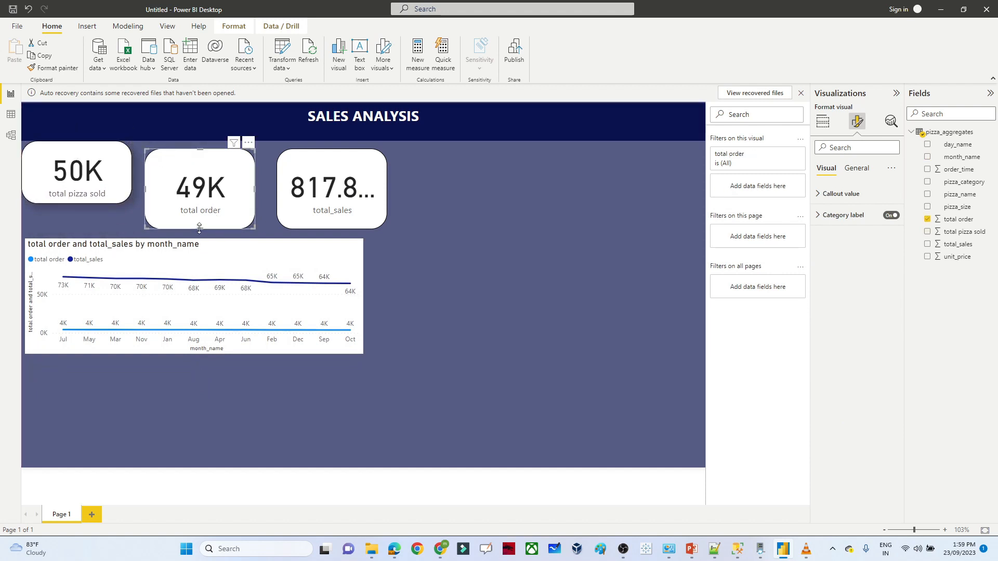
{"action": "left_click_drag", "start_coordinate": [199, 227], "coordinate": [200, 217]}
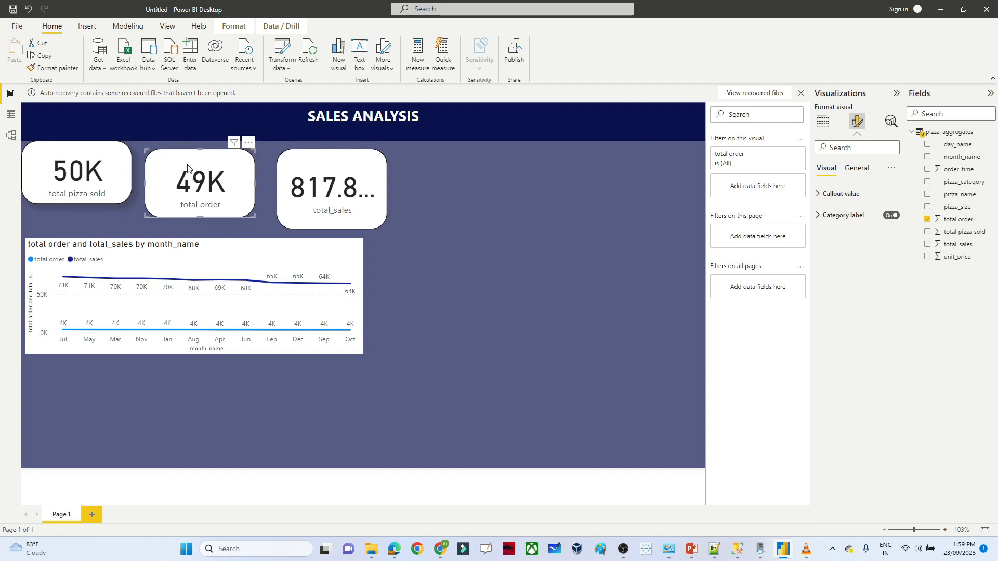
{"action": "left_click_drag", "start_coordinate": [188, 167], "coordinate": [181, 159]}
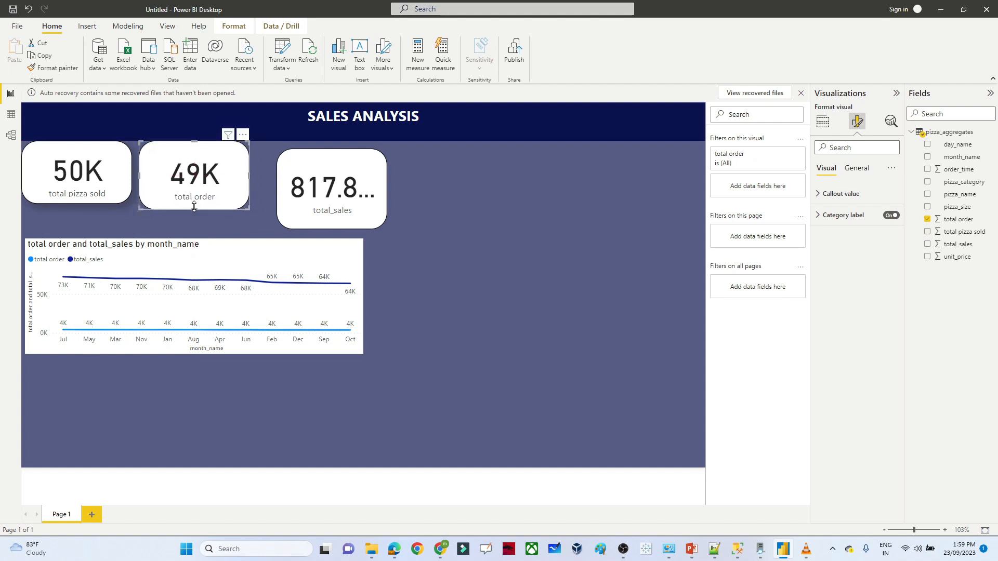
{"action": "left_click_drag", "start_coordinate": [193, 208], "coordinate": [195, 203]}
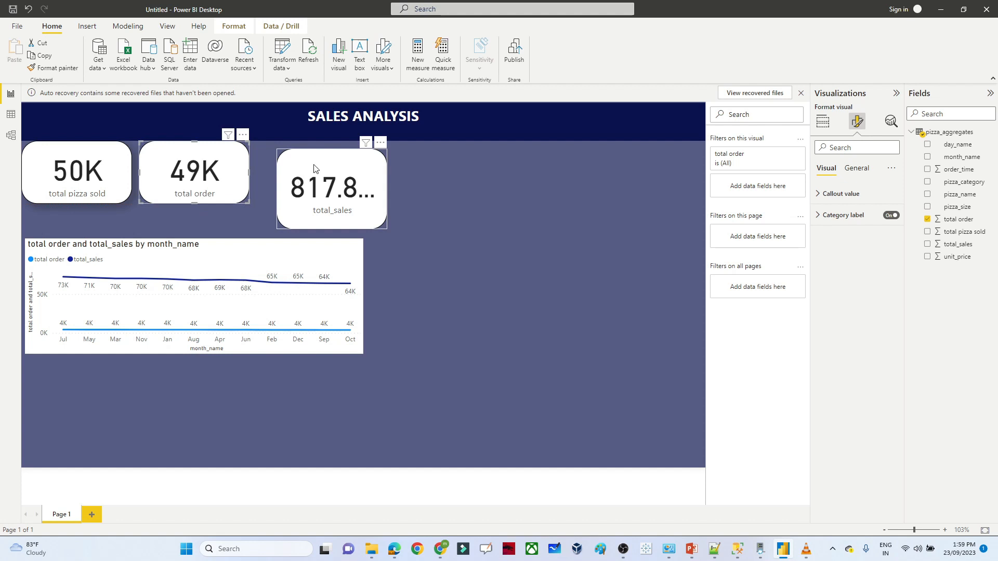
- Line up and shorten the total sales card, then raise the line chart beneath the cards
{"action": "left_click_drag", "start_coordinate": [314, 168], "coordinate": [295, 160]}
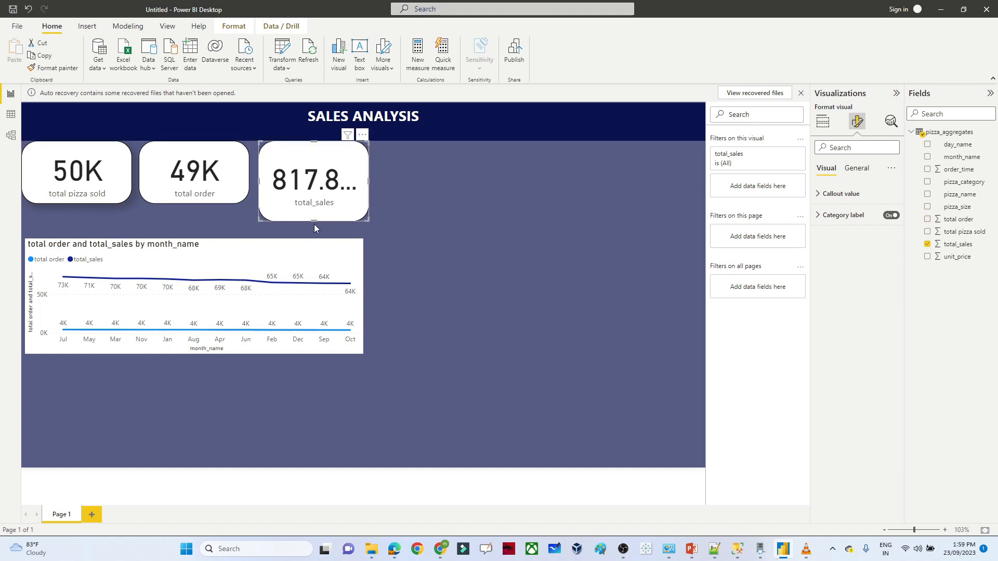
{"action": "left_click_drag", "start_coordinate": [314, 219], "coordinate": [314, 203]}
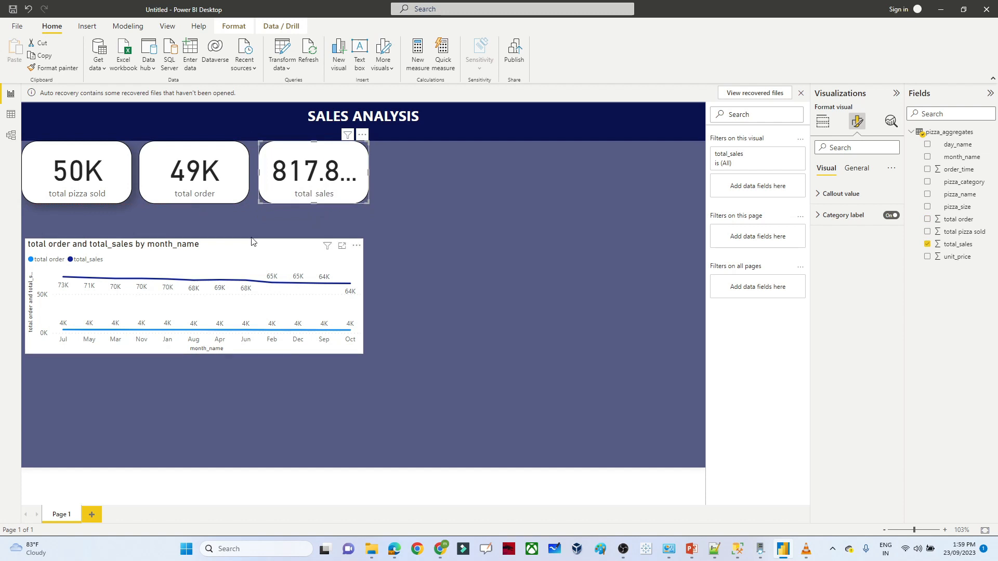
{"action": "left_click_drag", "start_coordinate": [251, 240], "coordinate": [253, 225]}
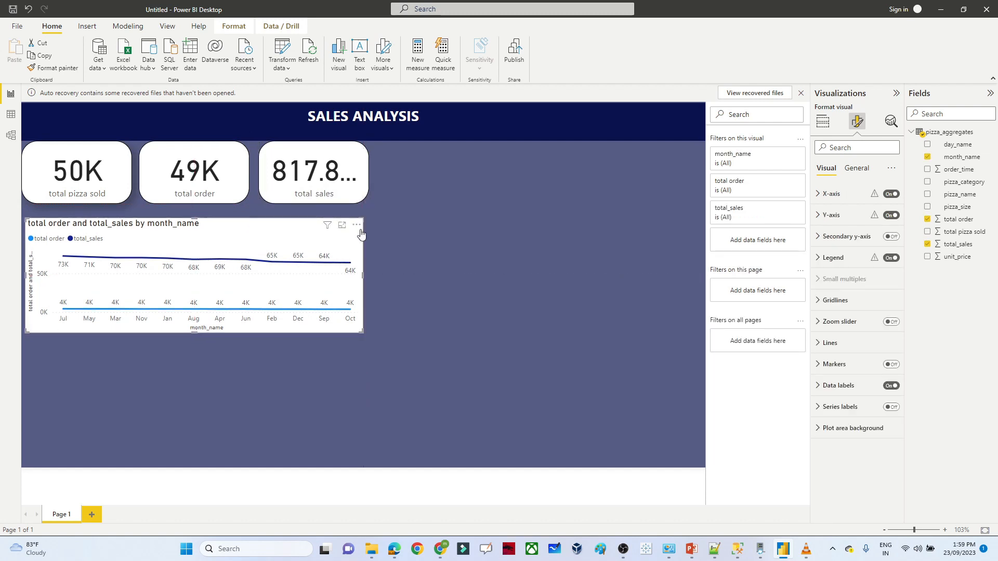
{"action": "left_click", "coordinate": [432, 251]}
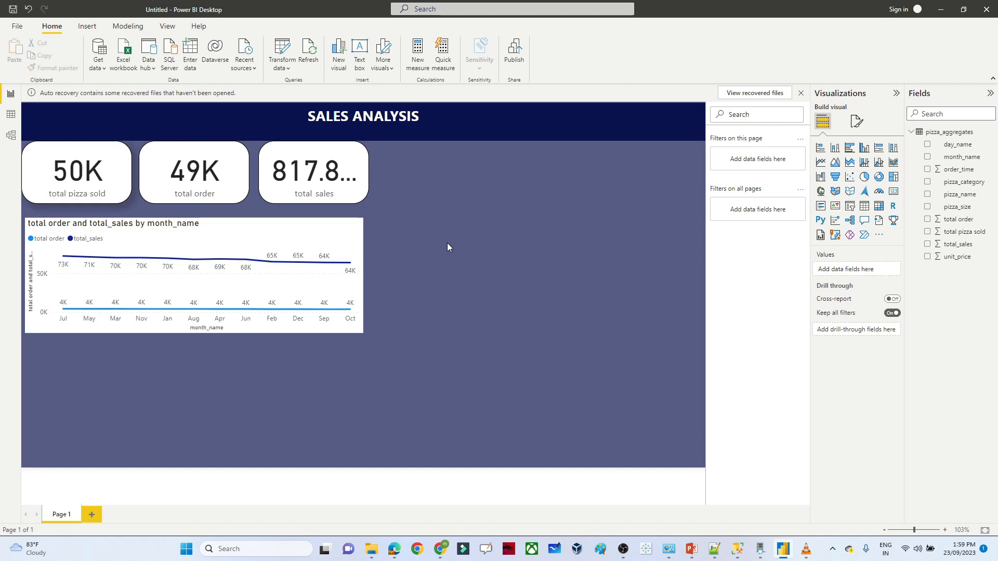
- Add a column chart of total order by day_name with data labels turned on
{"action": "left_click", "coordinate": [835, 150]}
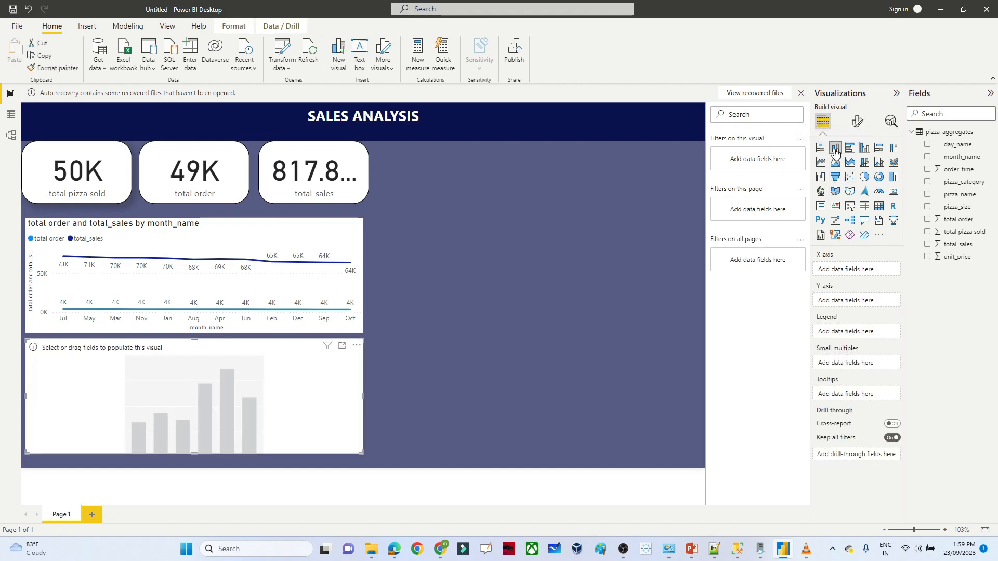
{"action": "left_click", "coordinate": [927, 220]}
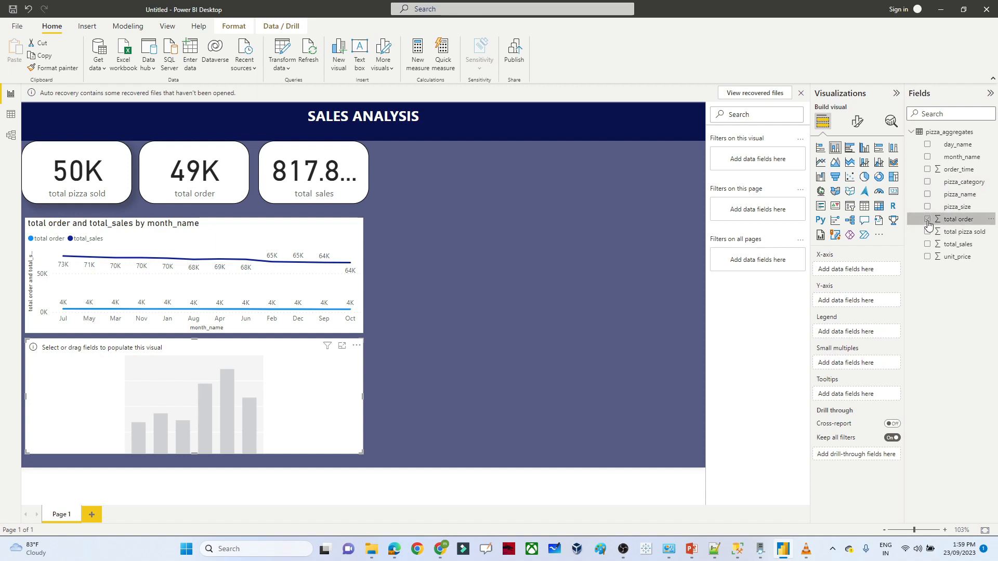
{"action": "left_click", "coordinate": [929, 146]}
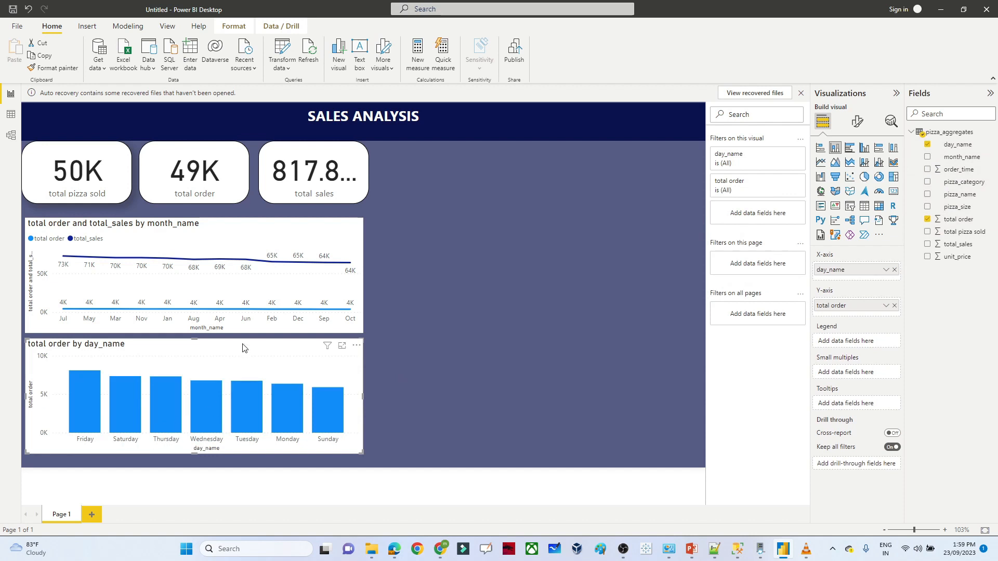
{"action": "left_click", "coordinate": [858, 121]}
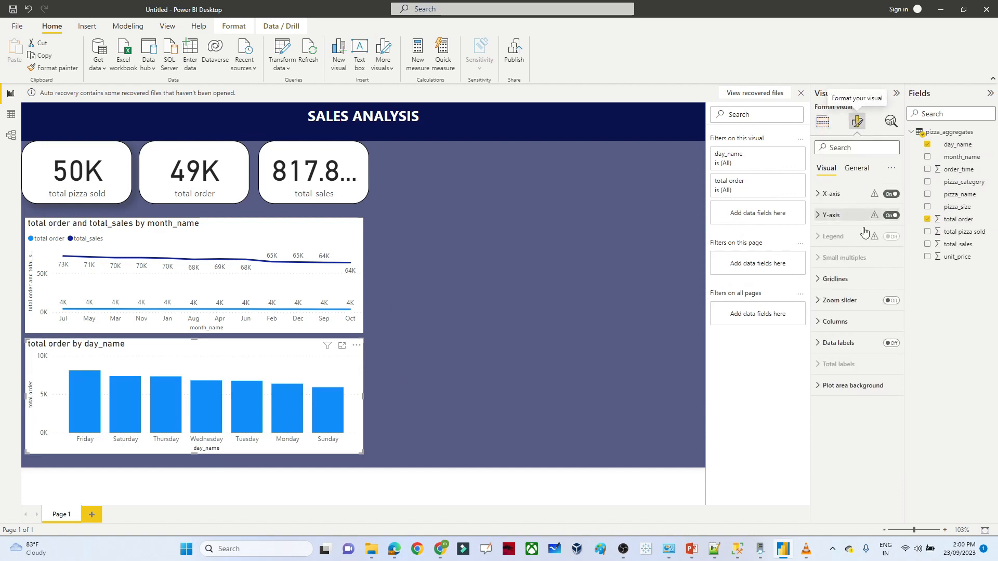
{"action": "left_click", "coordinate": [895, 345]}
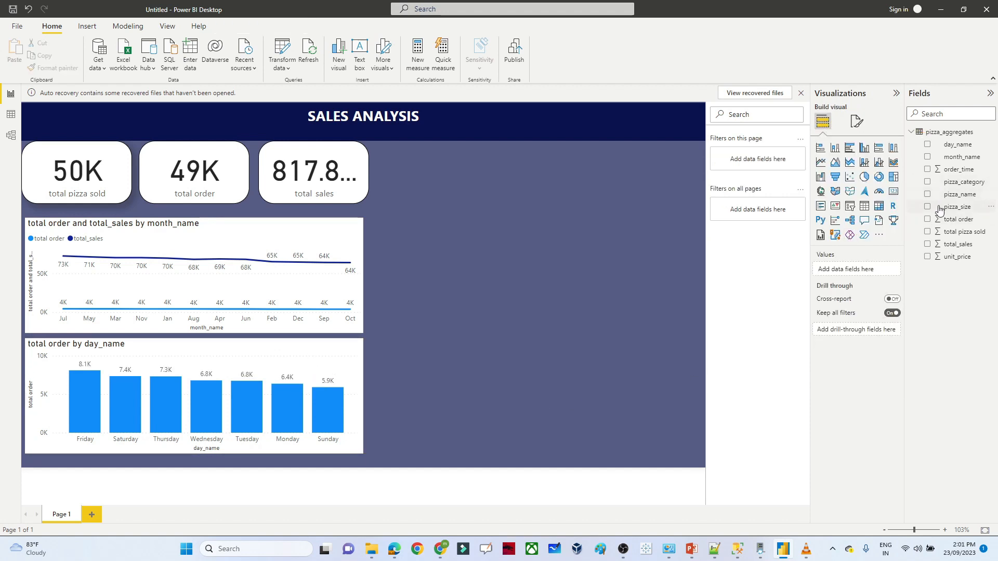
- Create a narrowed donut chart of total_sales by pizza_size beside the line chart
{"action": "left_click", "coordinate": [927, 207]}
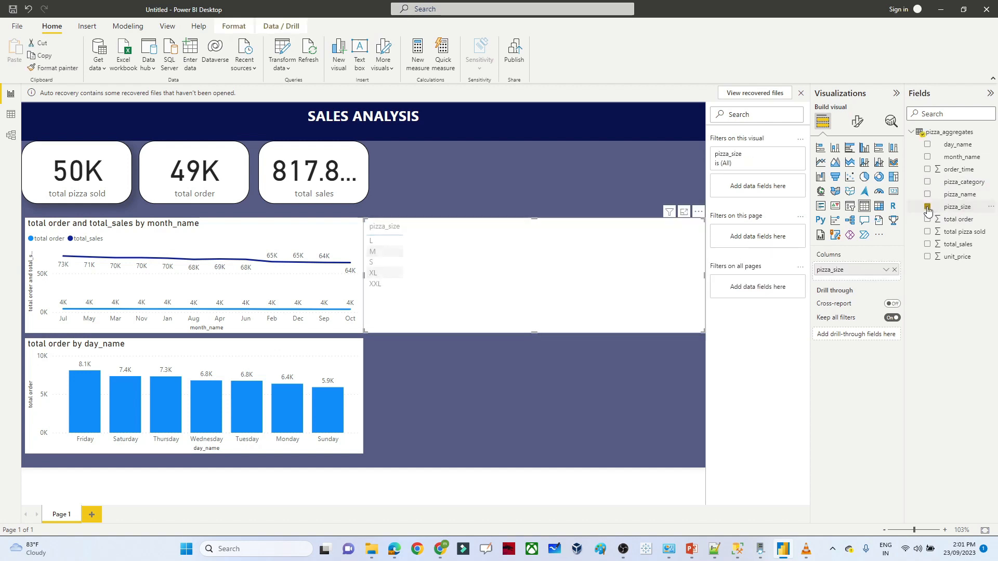
{"action": "left_click", "coordinate": [928, 244]}
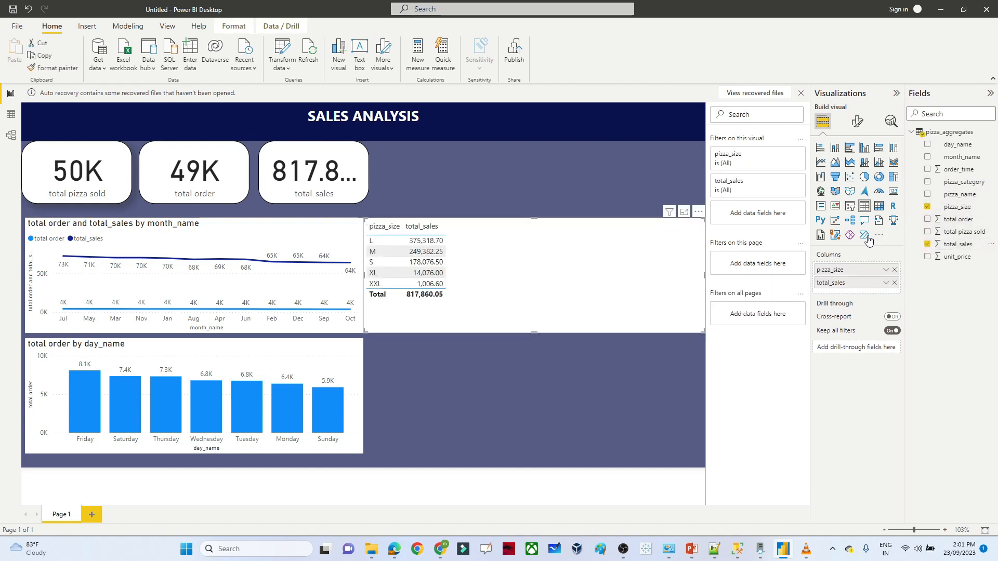
{"action": "left_click", "coordinate": [879, 178]}
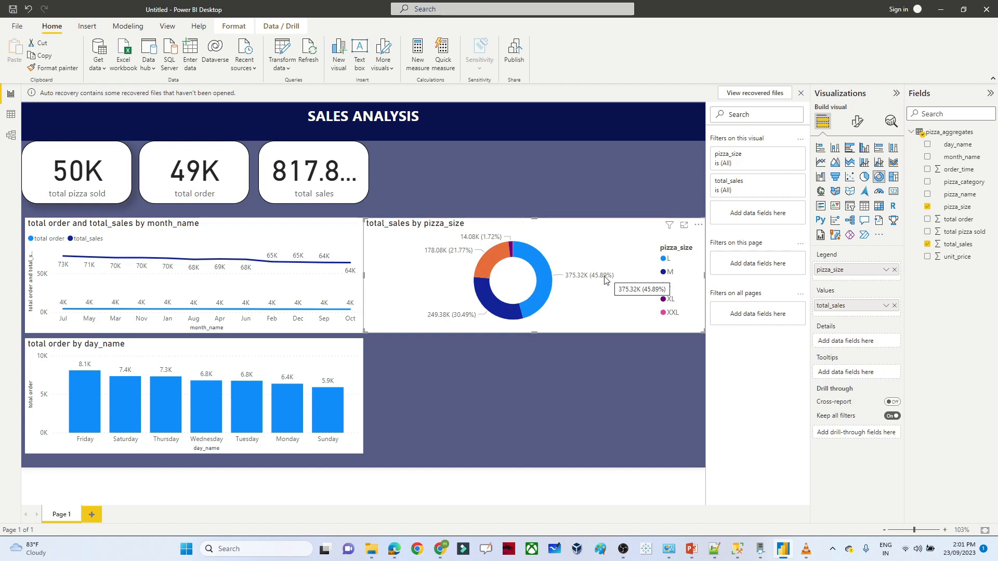
{"action": "left_click_drag", "start_coordinate": [704, 274], "coordinate": [563, 273]}
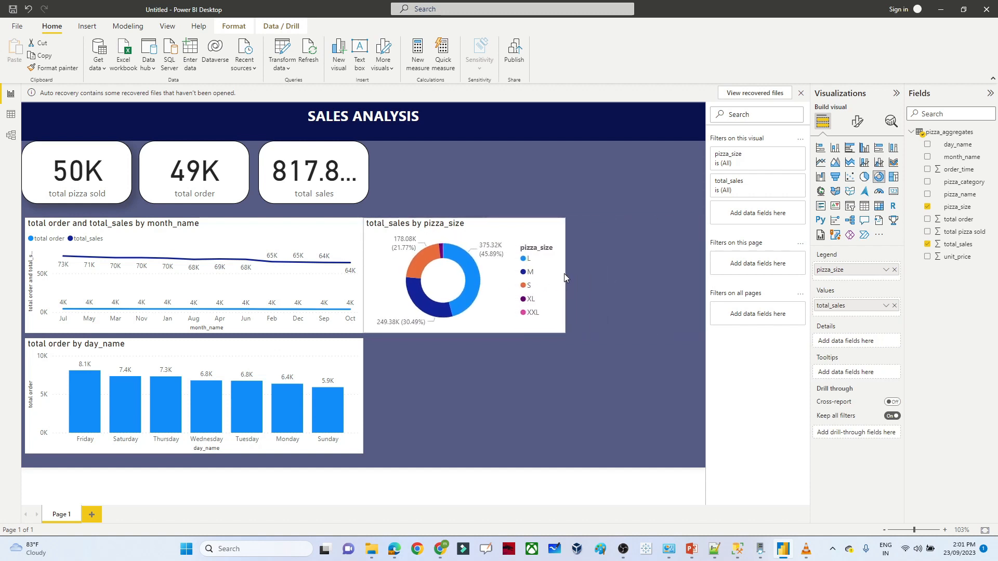
{"action": "left_click", "coordinate": [608, 273]}
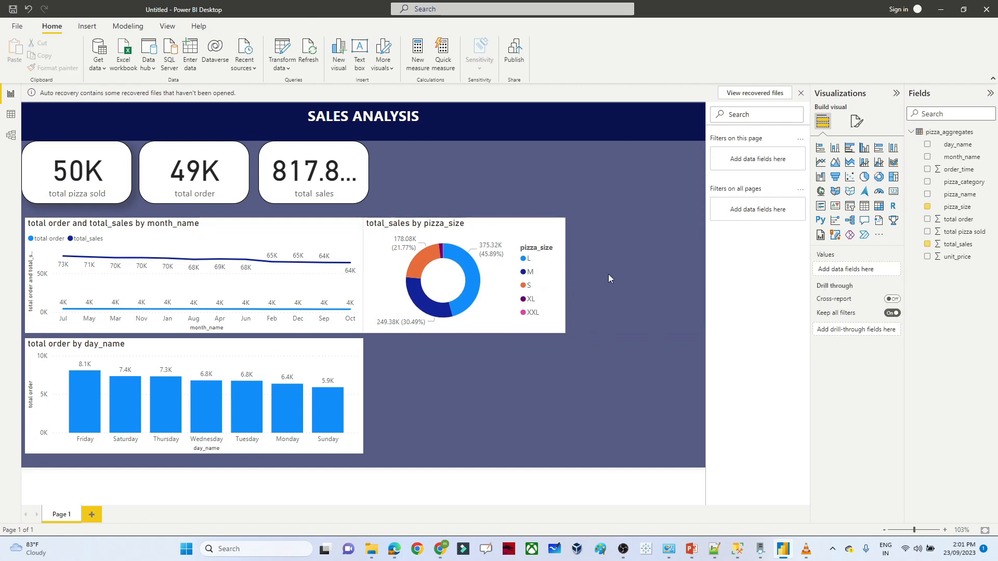
- Create a pie chart of total_sales by pizza_category
{"action": "left_click", "coordinate": [929, 245]}
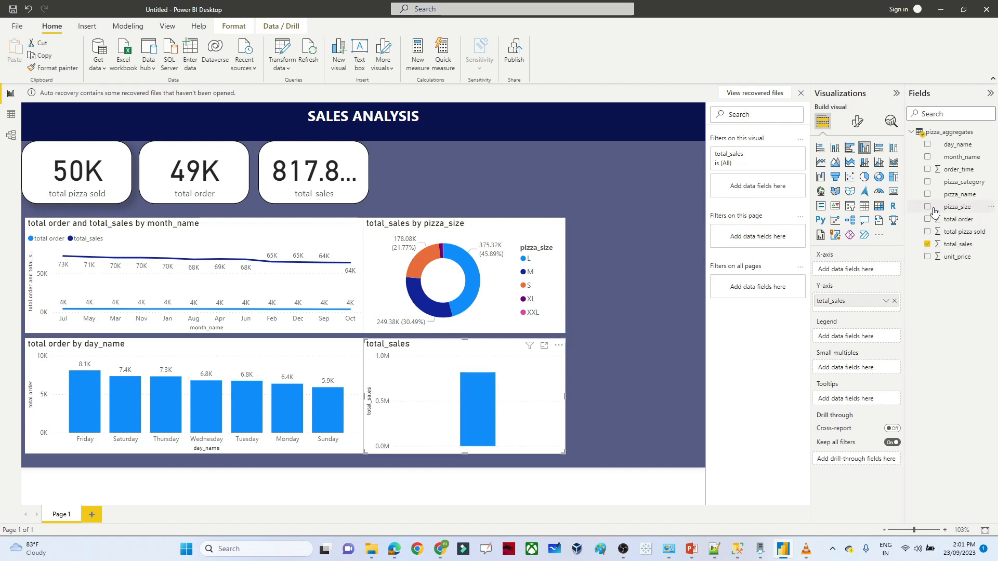
{"action": "left_click", "coordinate": [927, 182]}
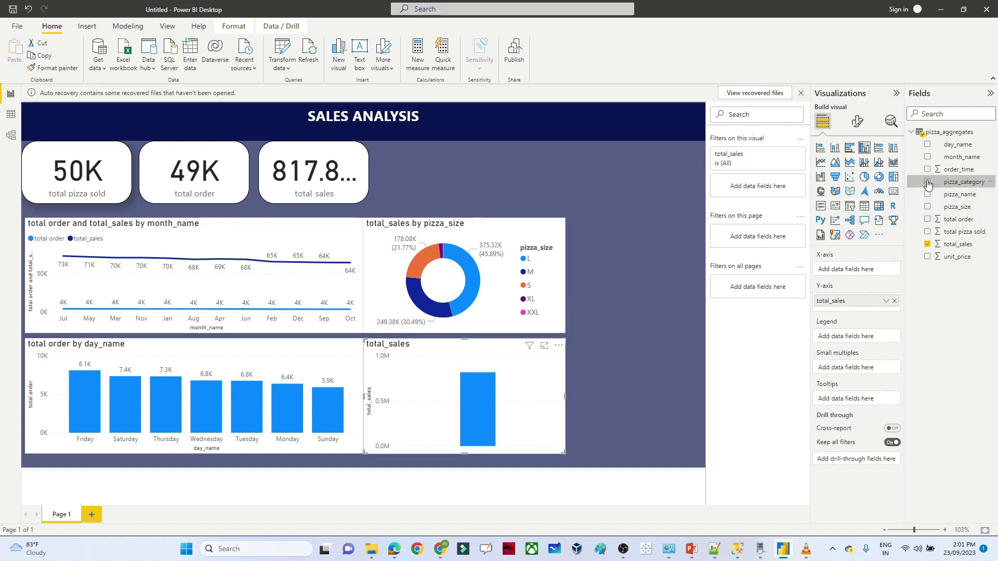
{"action": "left_click", "coordinate": [864, 177]}
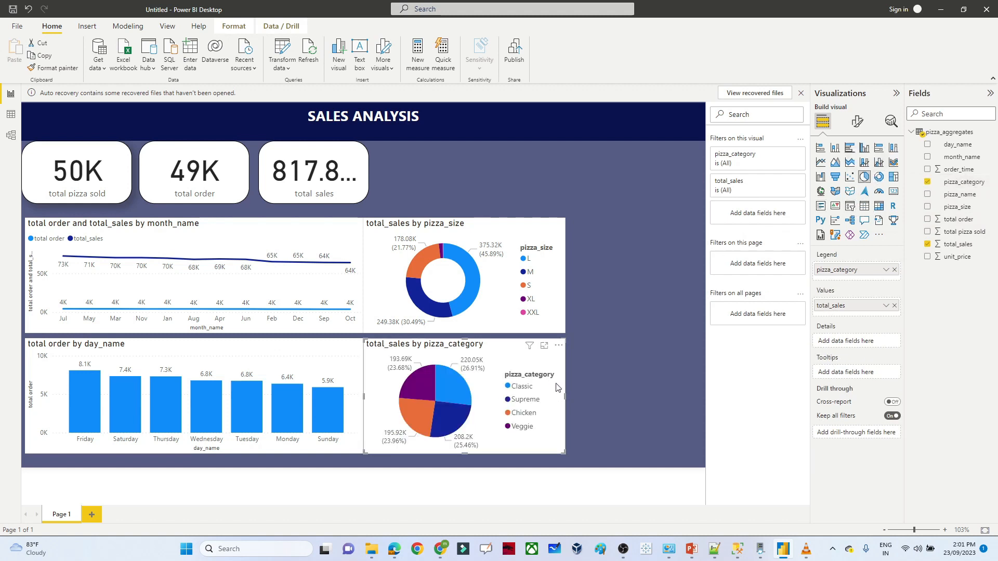
- Narrow the day_name column chart, shift the size donut left and the category pie up
{"action": "left_click_drag", "start_coordinate": [487, 227], "coordinate": [498, 227]}
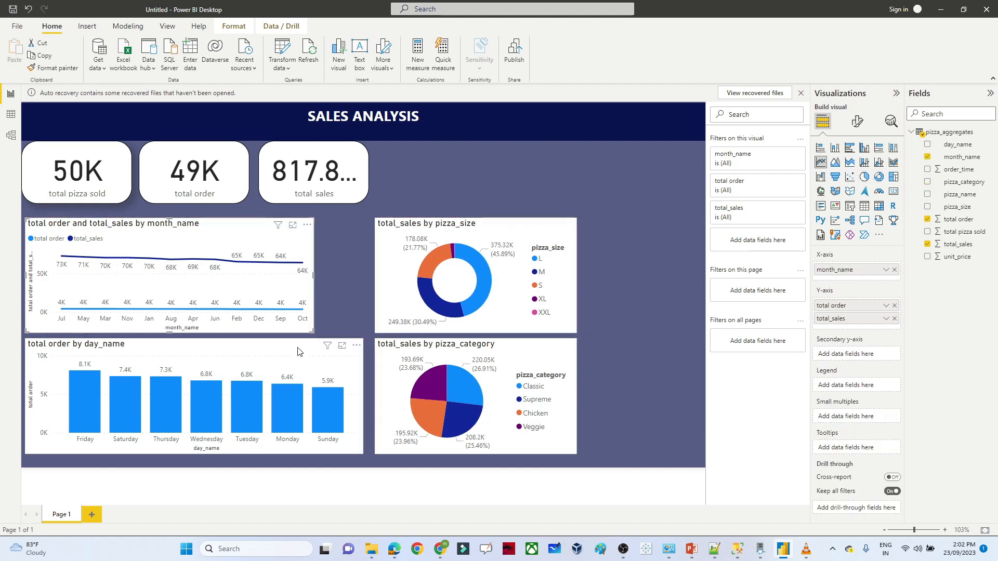
{"action": "left_click", "coordinate": [327, 347]}
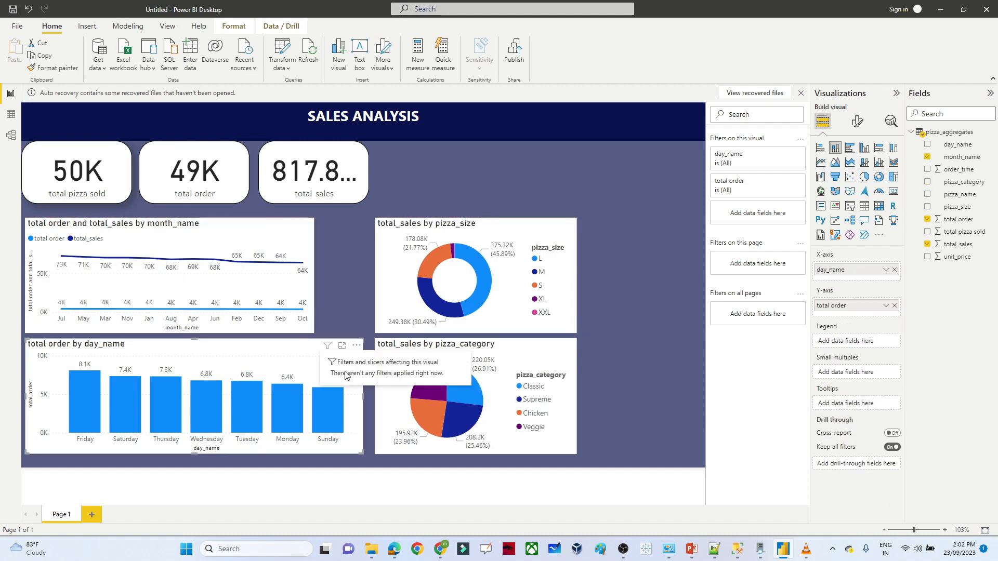
{"action": "left_click_drag", "start_coordinate": [362, 396], "coordinate": [312, 397]}
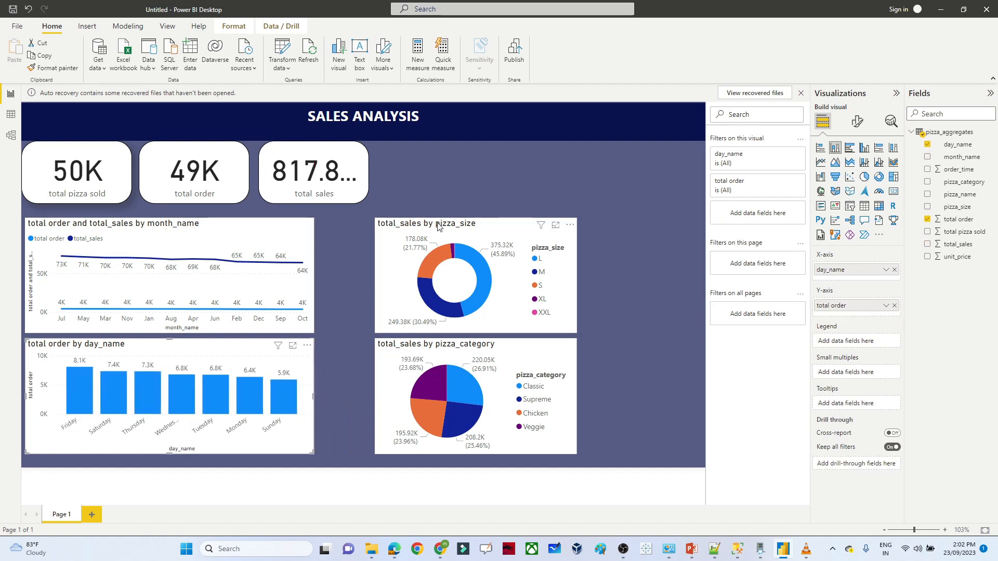
{"action": "left_click_drag", "start_coordinate": [437, 225], "coordinate": [386, 225]}
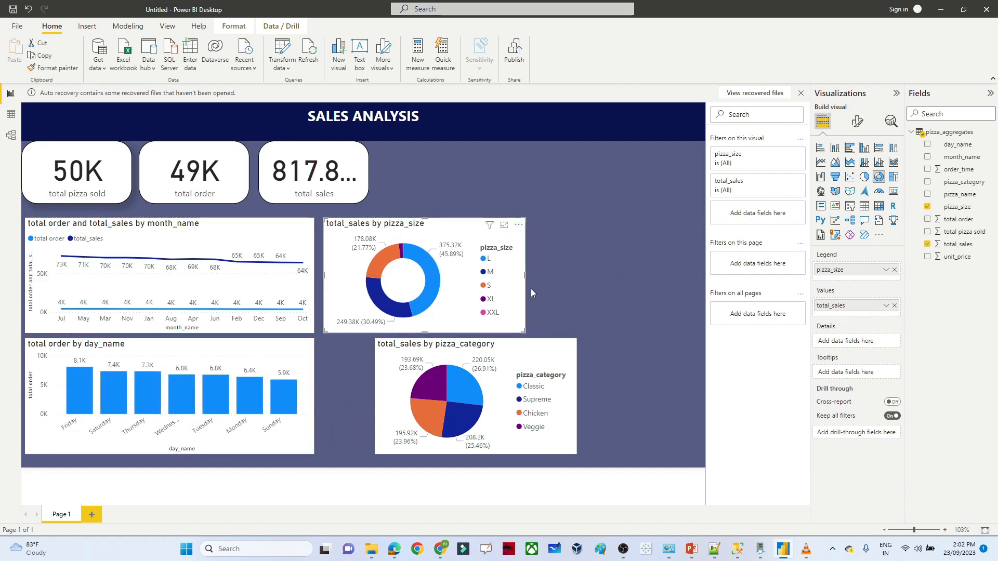
{"action": "left_click_drag", "start_coordinate": [514, 354], "coordinate": [651, 353]}
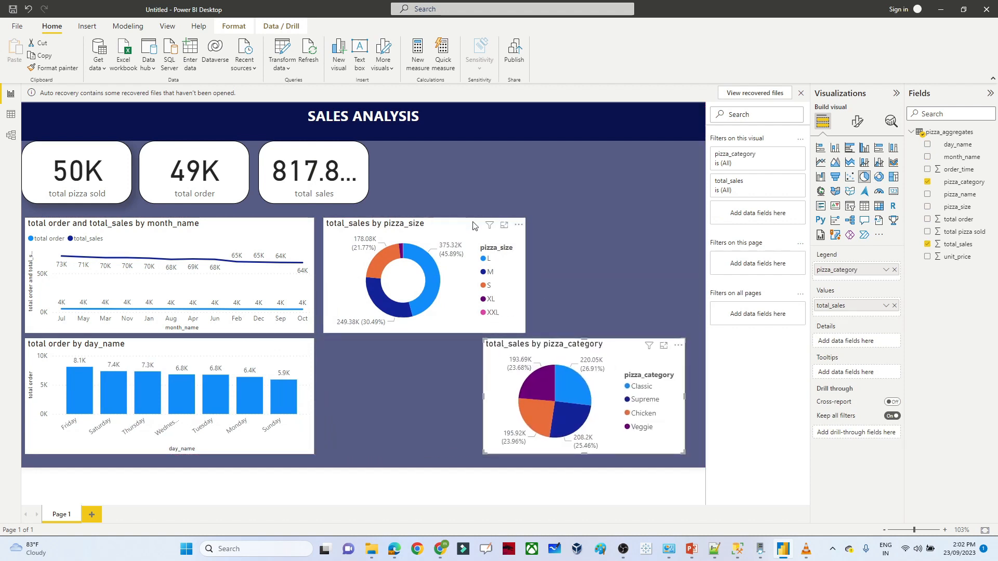
- Narrow the size donut and fit the narrowed category pie right beside it
{"action": "left_click", "coordinate": [473, 225]}
{"action": "left_click_drag", "start_coordinate": [524, 278], "coordinate": [488, 278]}
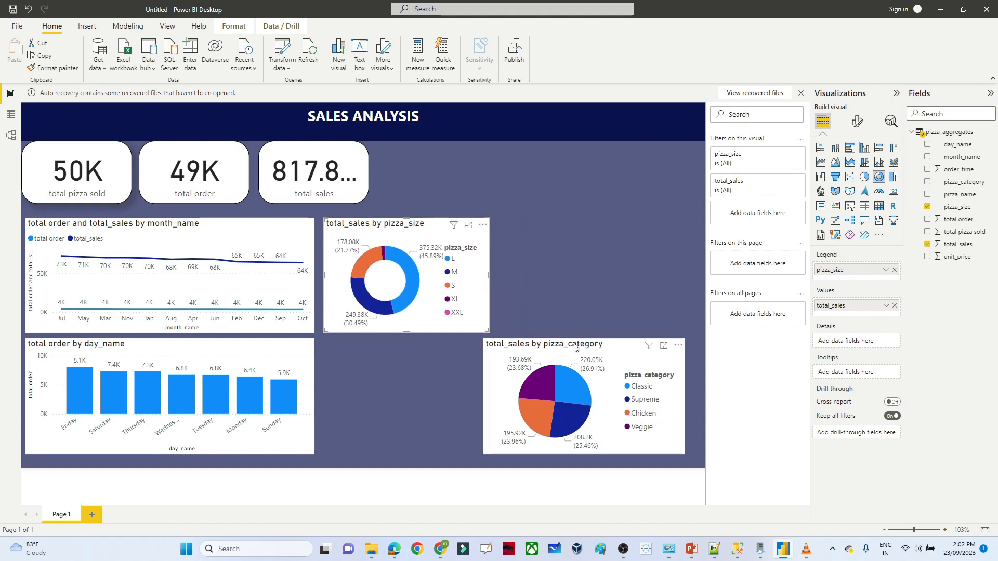
{"action": "left_click_drag", "start_coordinate": [576, 344], "coordinate": [595, 221]}
{"action": "left_click_drag", "start_coordinate": [704, 277], "coordinate": [694, 277]}
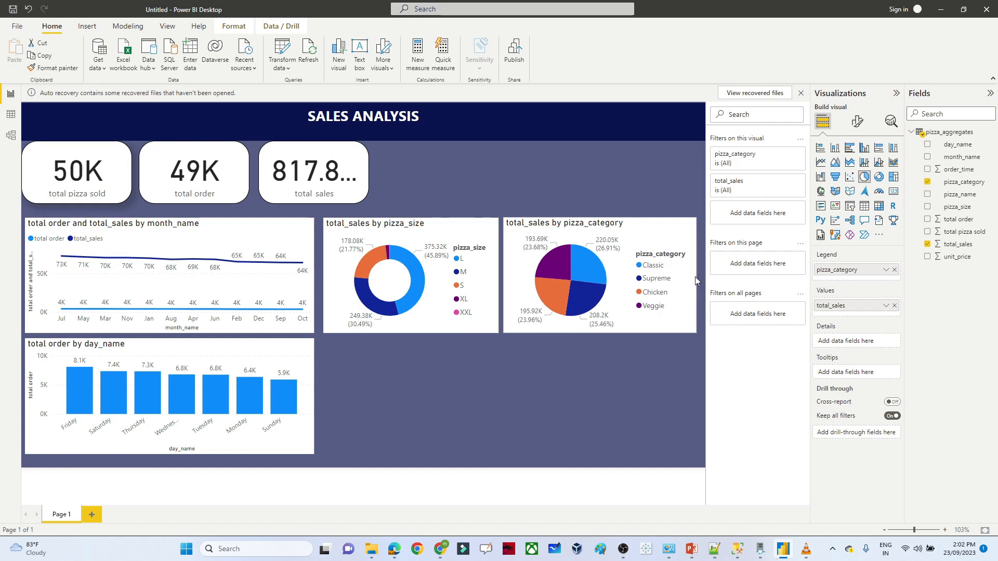
{"action": "left_click", "coordinate": [513, 409]}
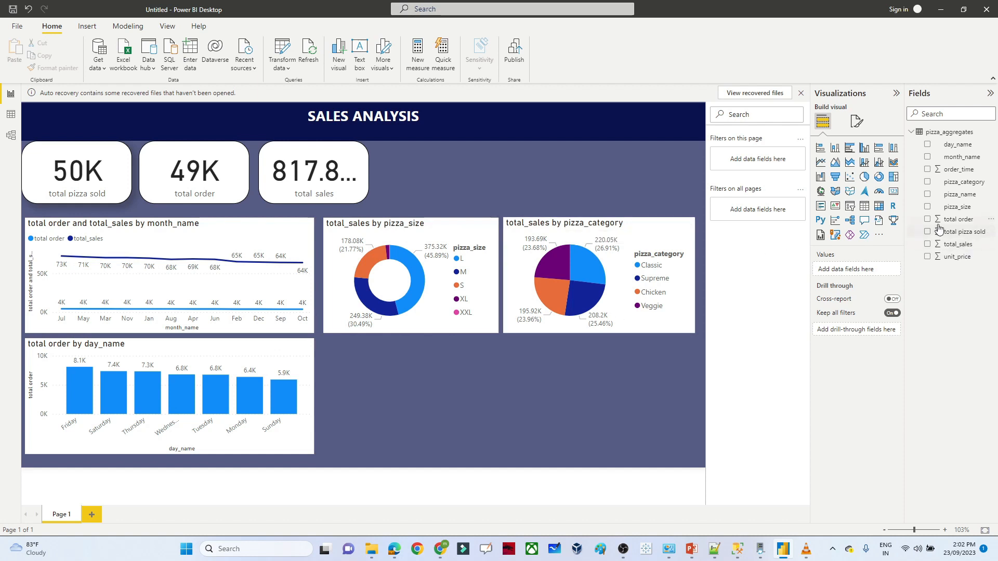
- Build a pizza_name and total_sales visual filtered to the top 5 pizzas by total_sales
{"action": "left_click", "coordinate": [928, 195]}
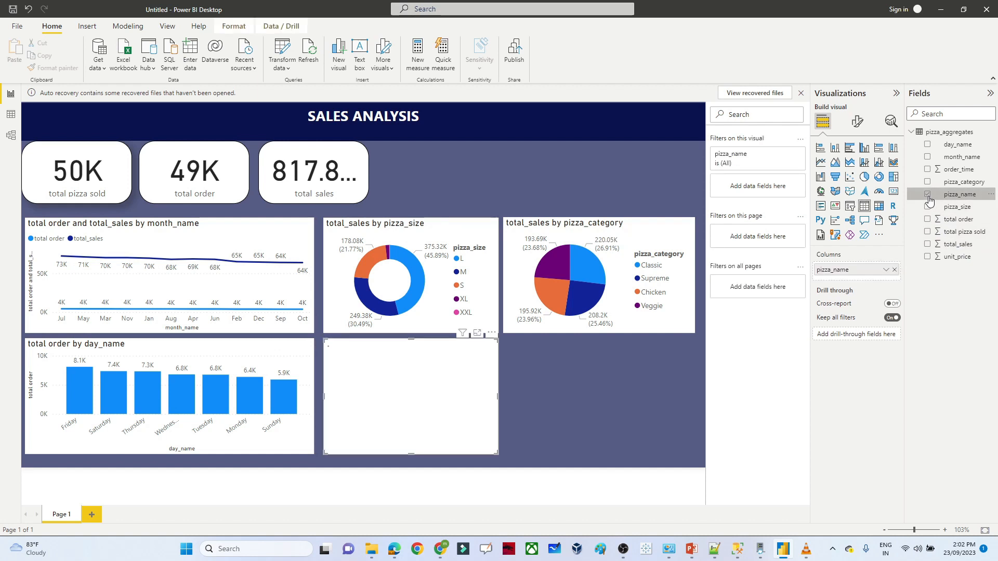
{"action": "left_click", "coordinate": [928, 245]}
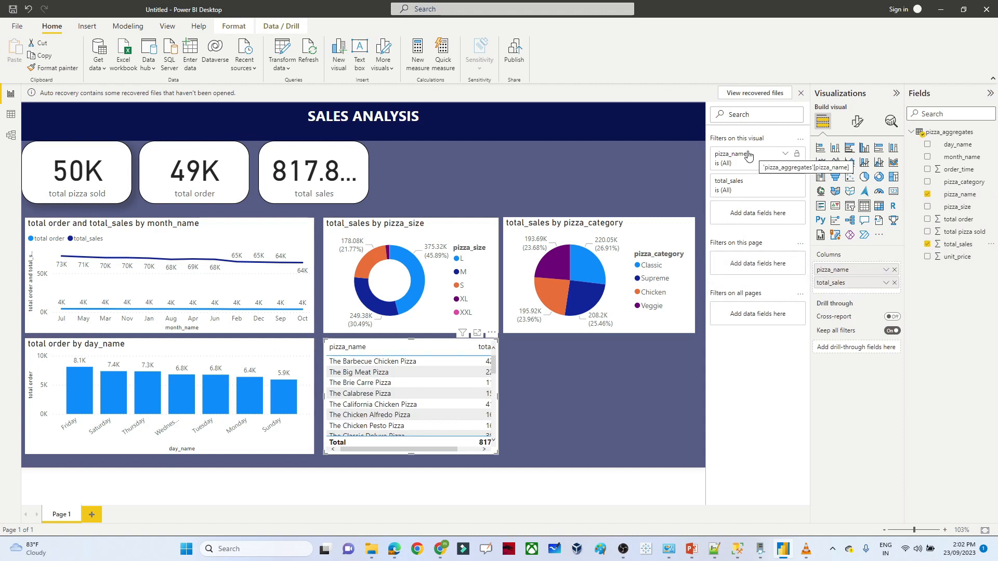
{"action": "left_click", "coordinate": [786, 157]}
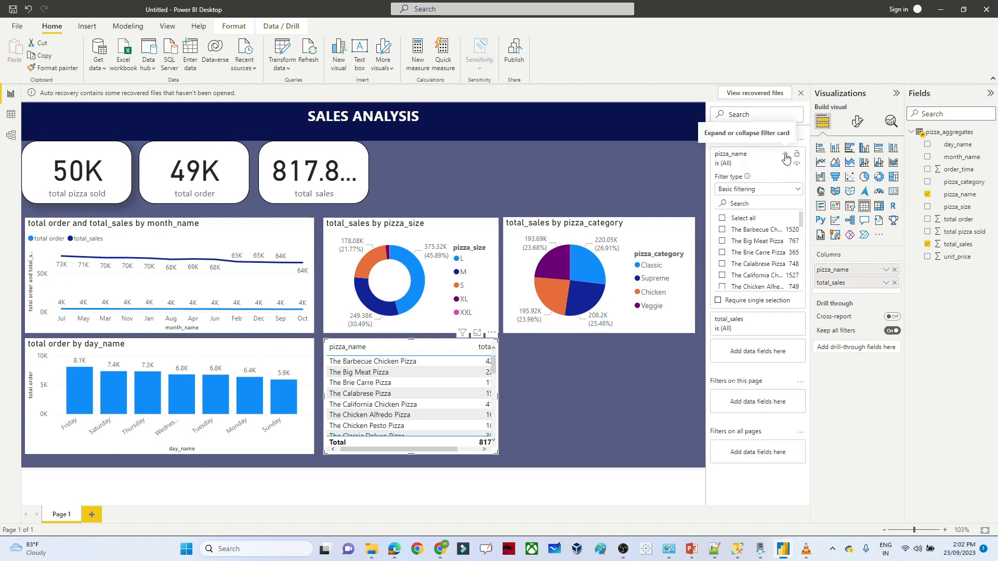
{"action": "left_click", "coordinate": [745, 190]}
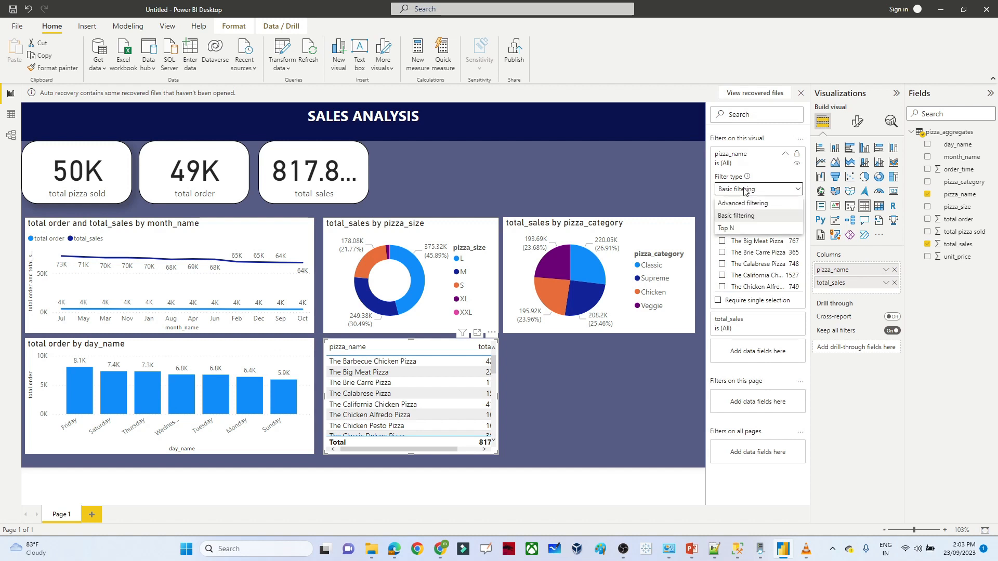
{"action": "left_click", "coordinate": [727, 229]}
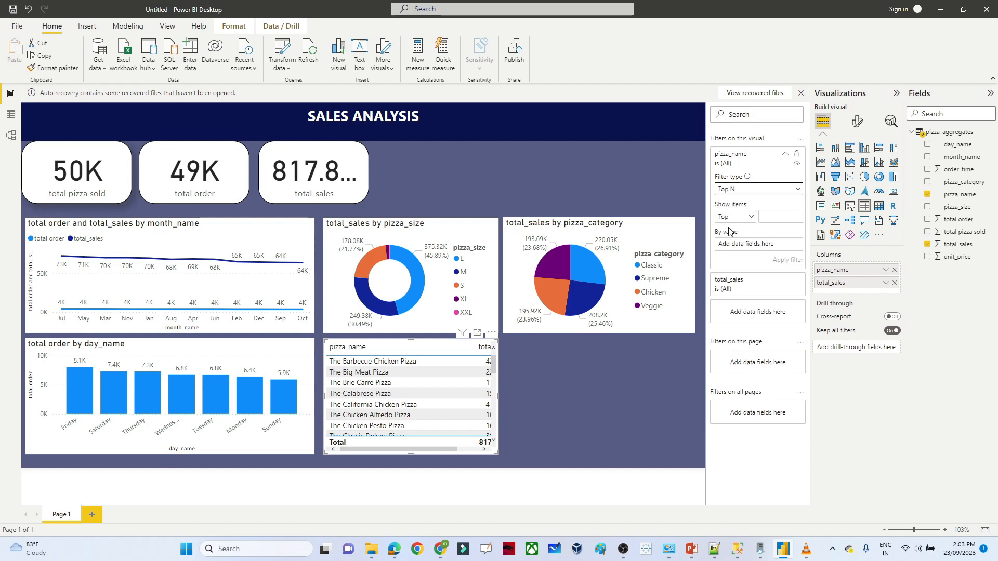
{"action": "left_click", "coordinate": [772, 217]}
{"action": "left_click_drag", "start_coordinate": [951, 245], "coordinate": [744, 245]}
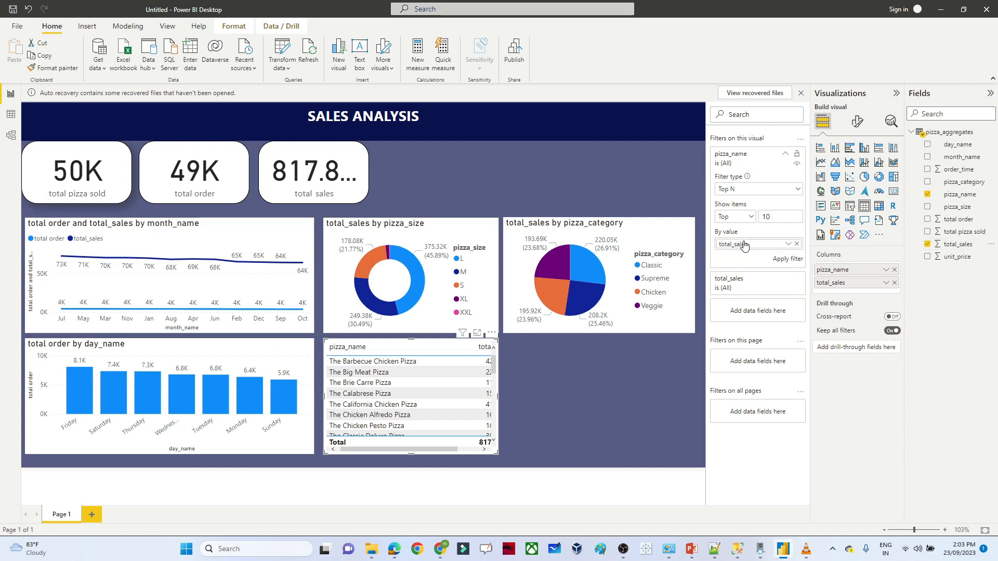
{"action": "mouse_move", "coordinate": [407, 449]}
{"action": "left_mouse_down"}
{"action": "mouse_move", "coordinate": [456, 453]}
{"action": "mouse_move", "coordinate": [407, 440]}
{"action": "left_mouse_up"}
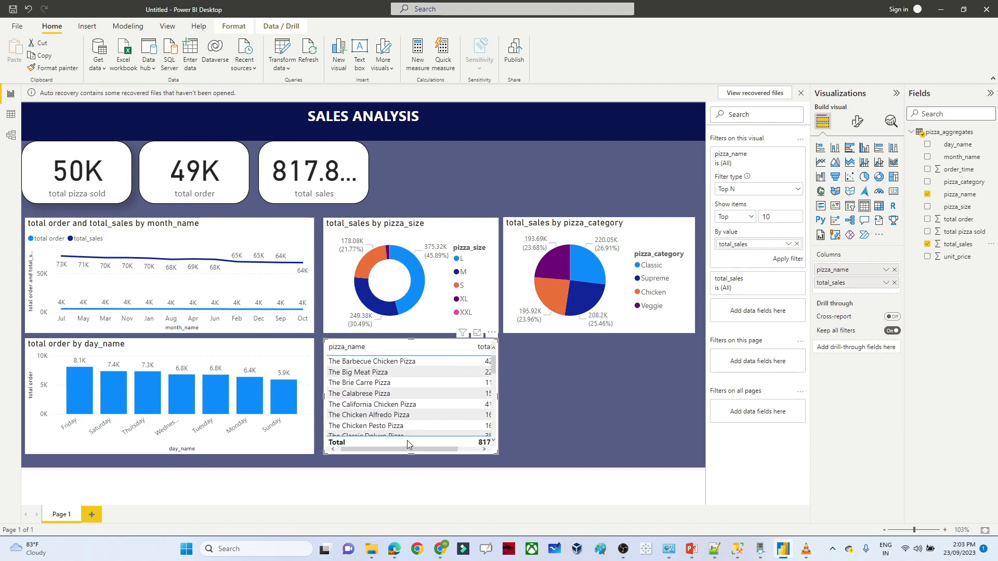
{"action": "key", "text": "BackSpace"}
{"action": "key", "text": "BackSpace"}
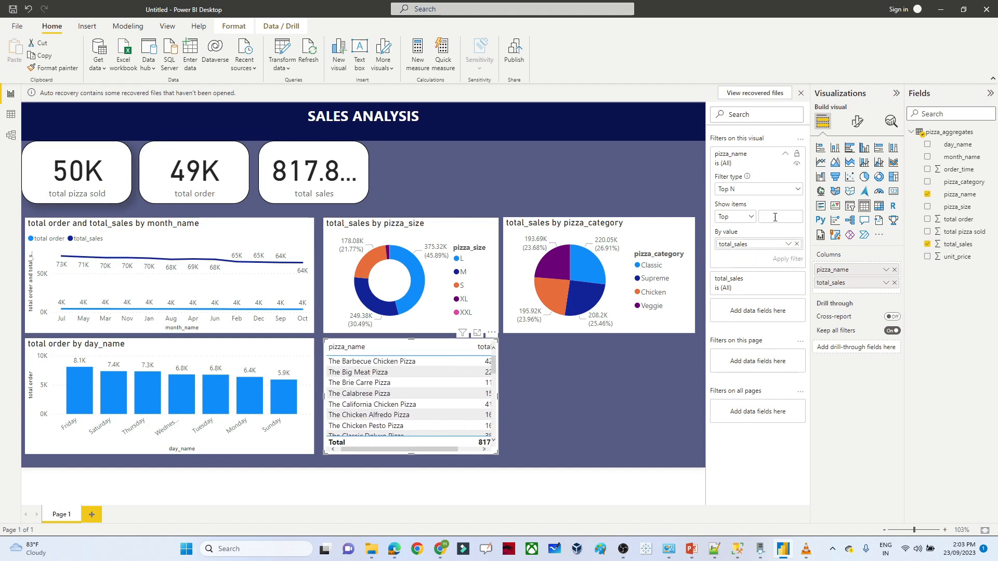
{"action": "type", "text": "5"}
{"action": "left_click", "coordinate": [788, 259]}
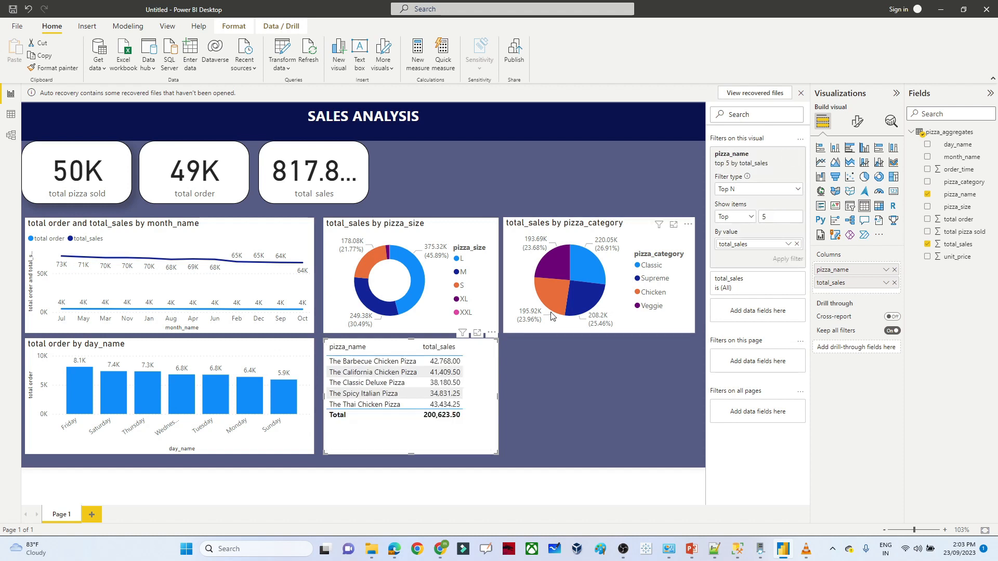
- Turn the pizza visual into a funnel chart, then move and widen it on the canvas
{"action": "left_click", "coordinate": [835, 177]}
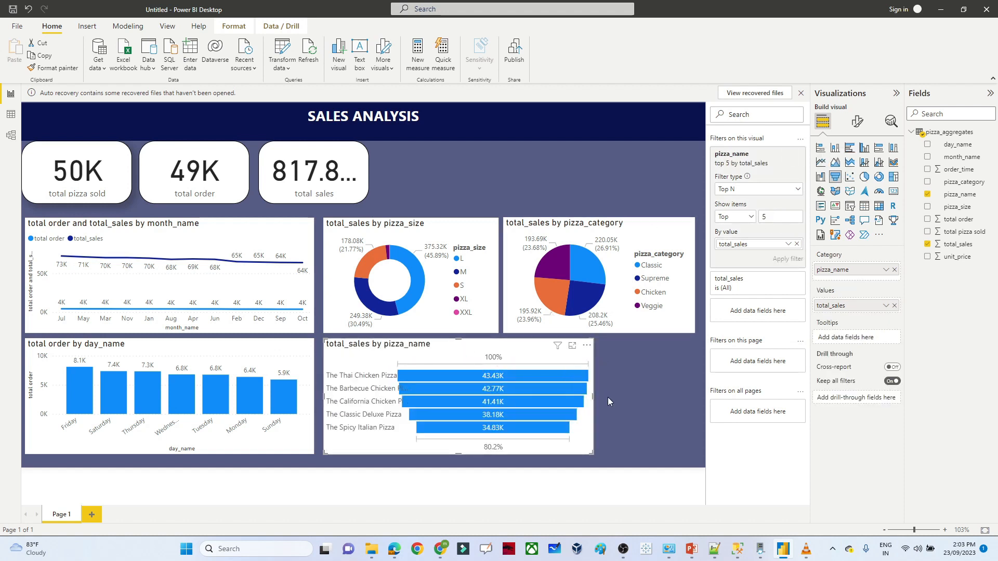
{"action": "left_click_drag", "start_coordinate": [508, 352], "coordinate": [548, 351]}
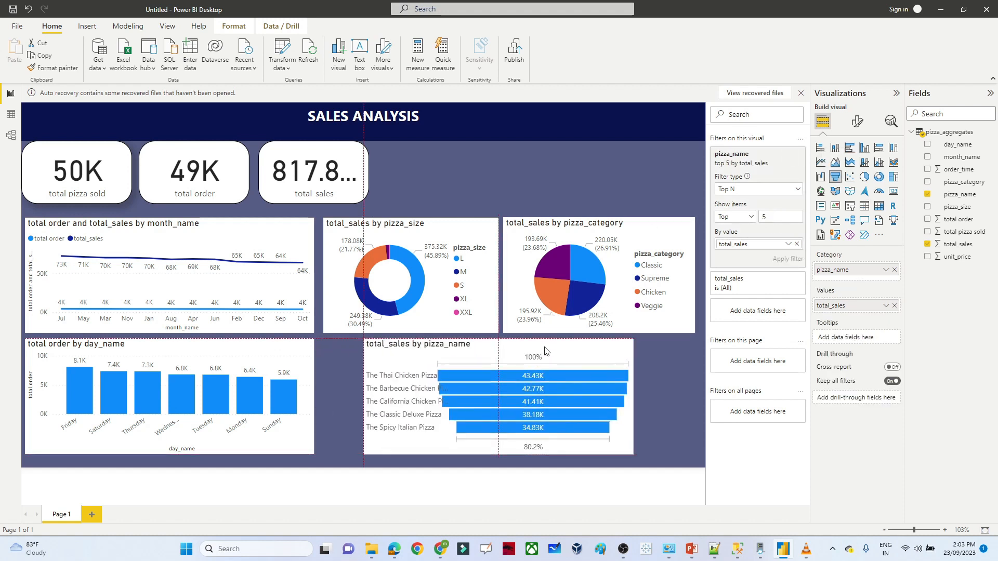
{"action": "left_click_drag", "start_coordinate": [632, 398], "coordinate": [689, 401]}
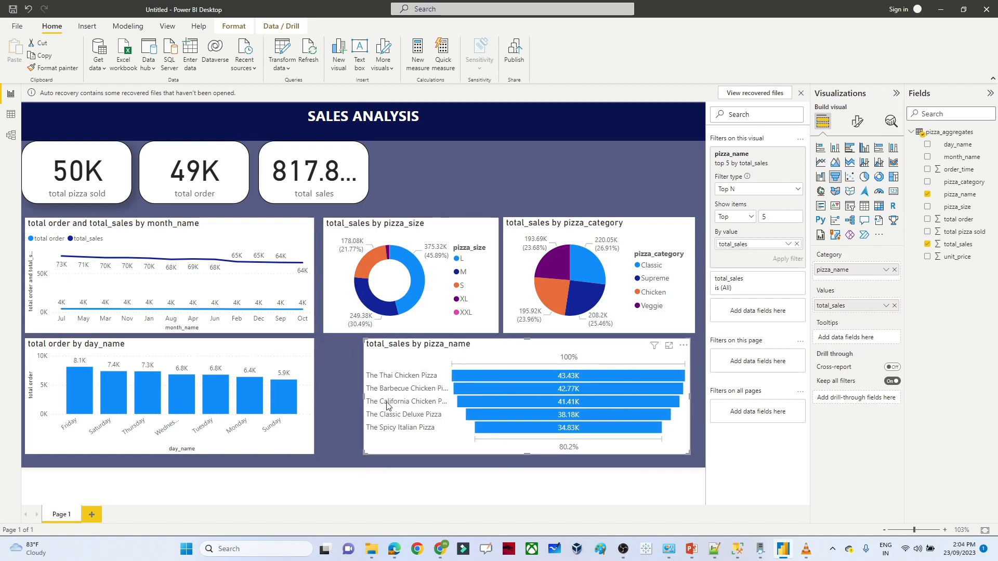
{"action": "mouse_move", "coordinate": [363, 398]}
{"action": "left_mouse_down"}
{"action": "mouse_move", "coordinate": [334, 398]}
{"action": "mouse_move", "coordinate": [369, 400]}
{"action": "left_mouse_up"}
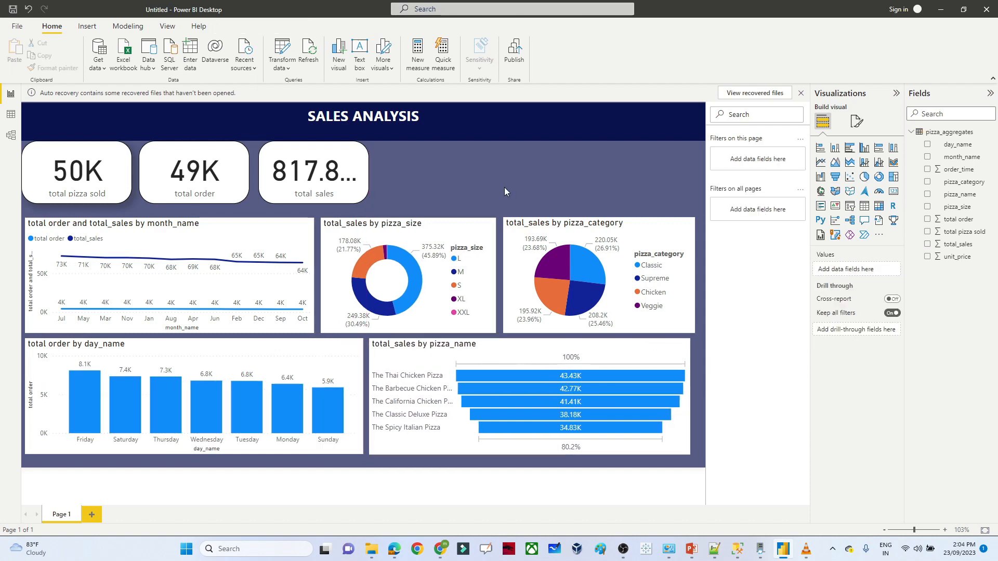
{"action": "key", "text": "alt+Tab"}
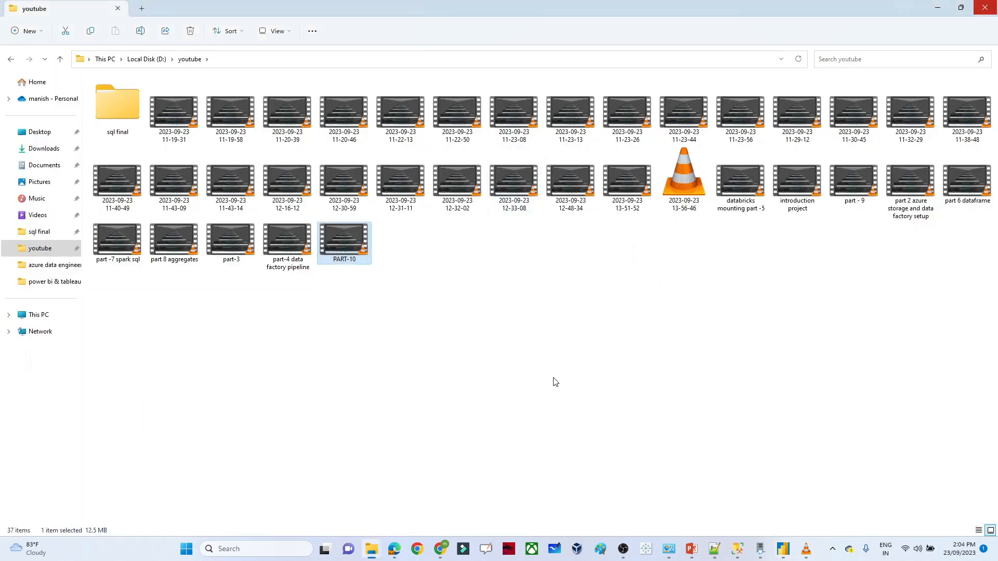
{"action": "key", "text": "alt+Tab"}
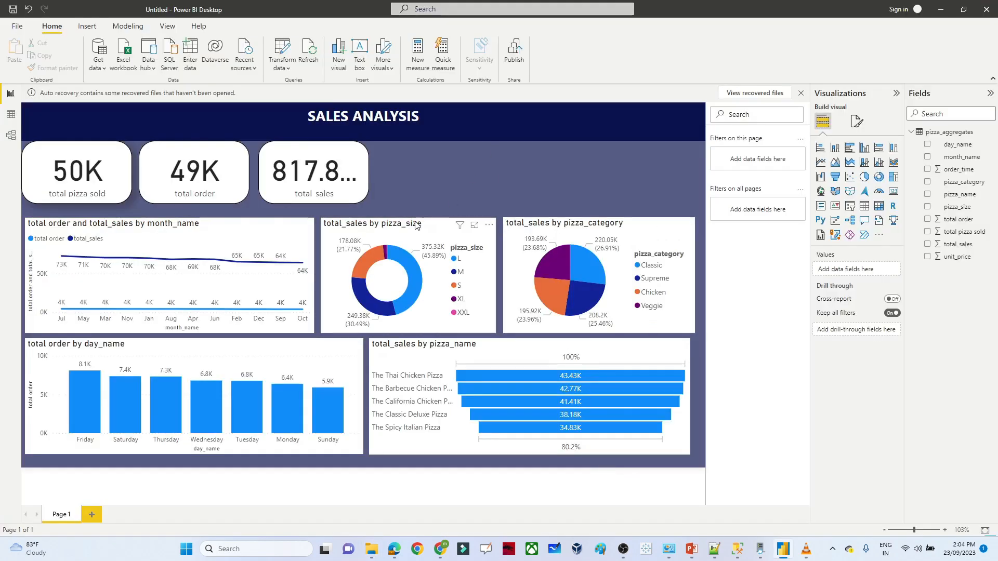
- Make the day_name columns orange and allow a separate colour for each day
{"action": "left_click", "coordinate": [199, 351]}
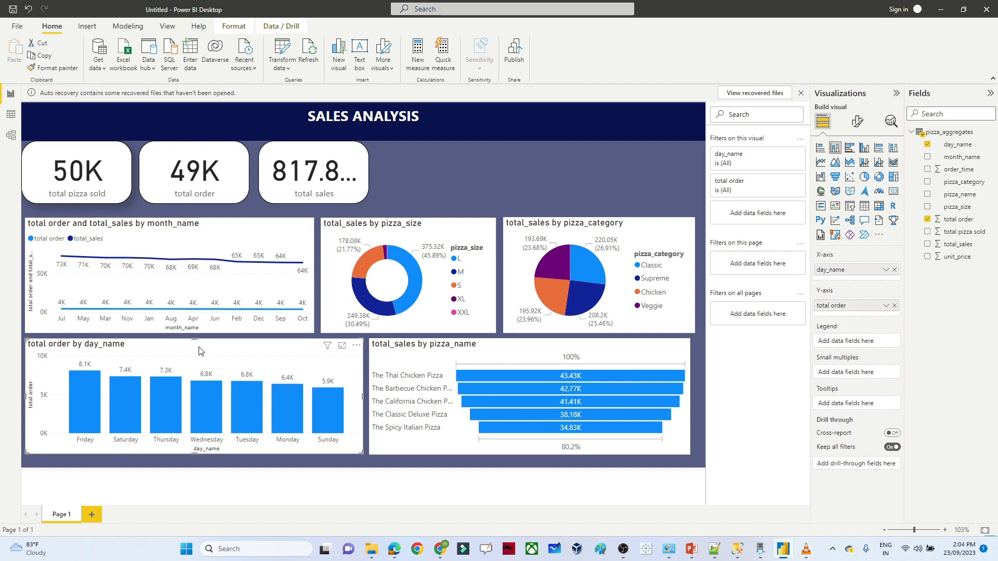
{"action": "left_click", "coordinate": [858, 122]}
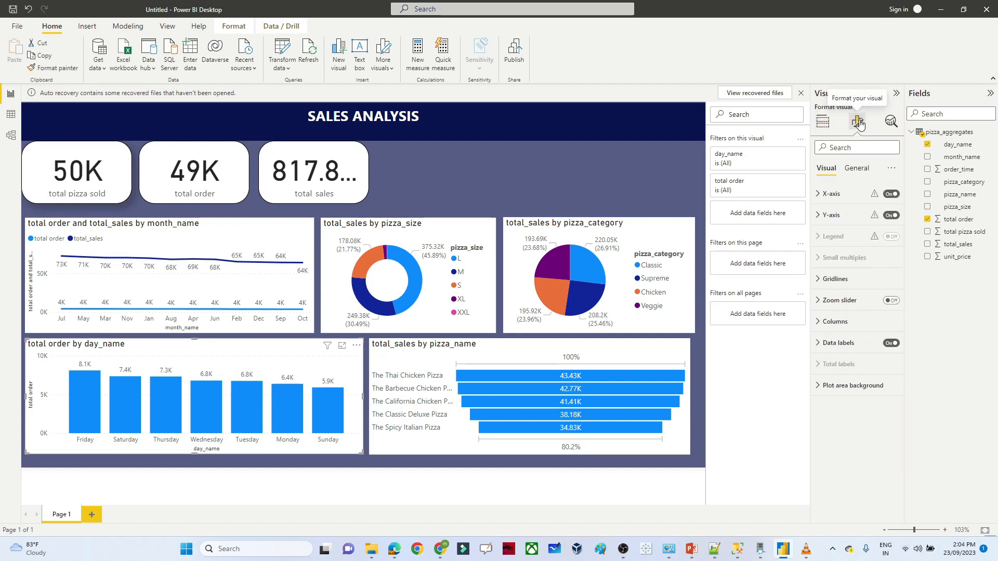
{"action": "left_click", "coordinate": [819, 324]}
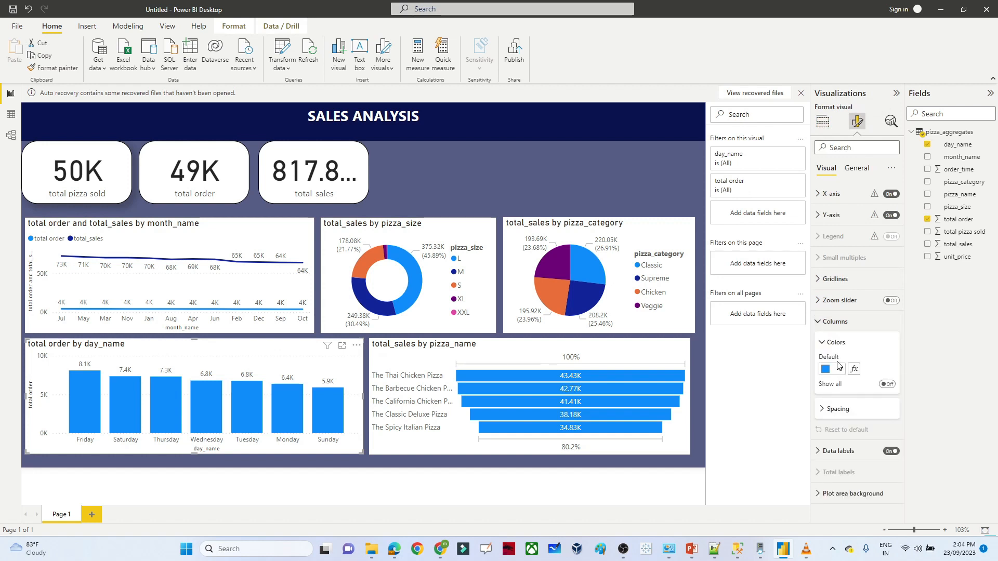
{"action": "left_click", "coordinate": [839, 370]}
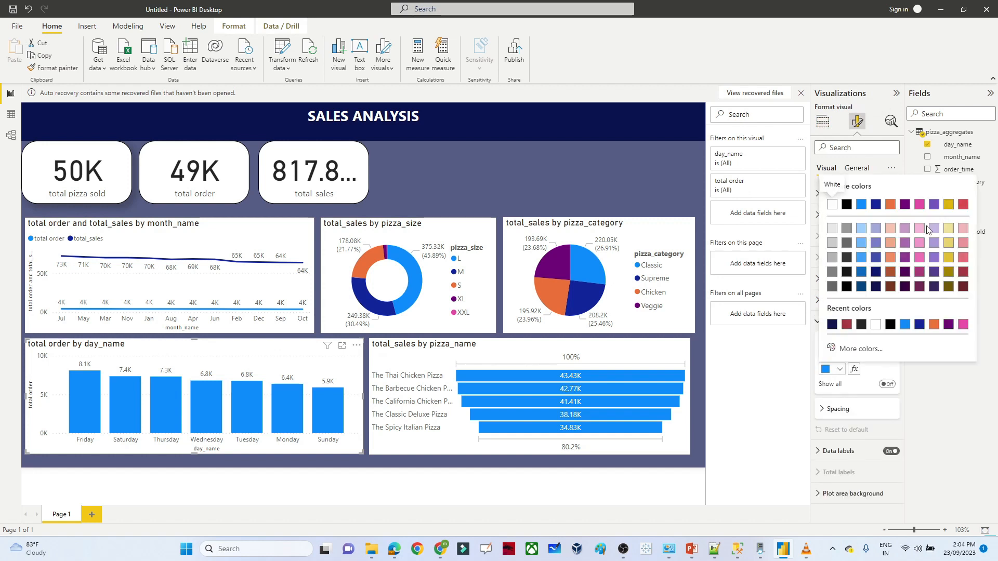
{"action": "left_click", "coordinate": [934, 325]}
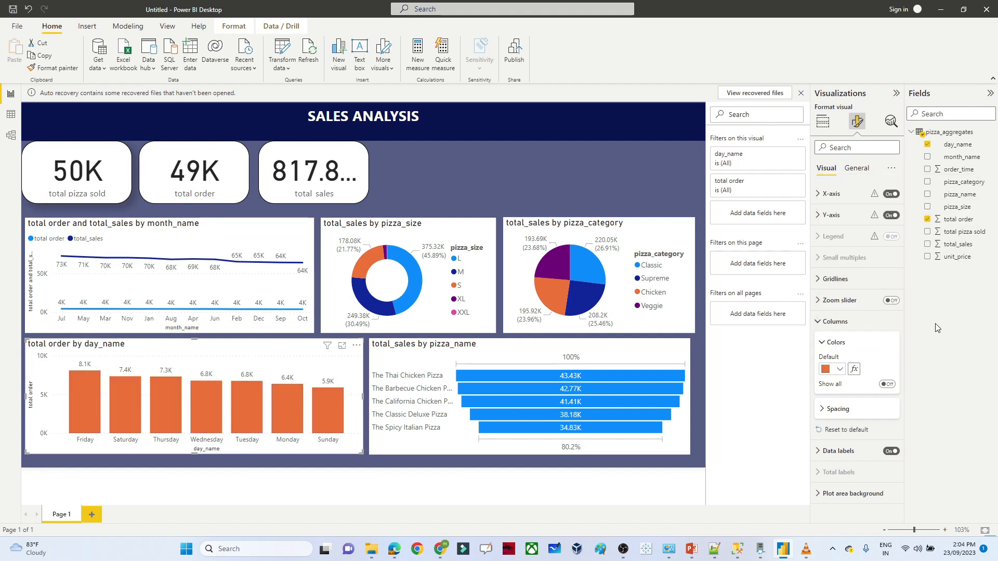
{"action": "left_click", "coordinate": [888, 385]}
{"action": "left_click_drag", "start_coordinate": [902, 351], "coordinate": [897, 435]}
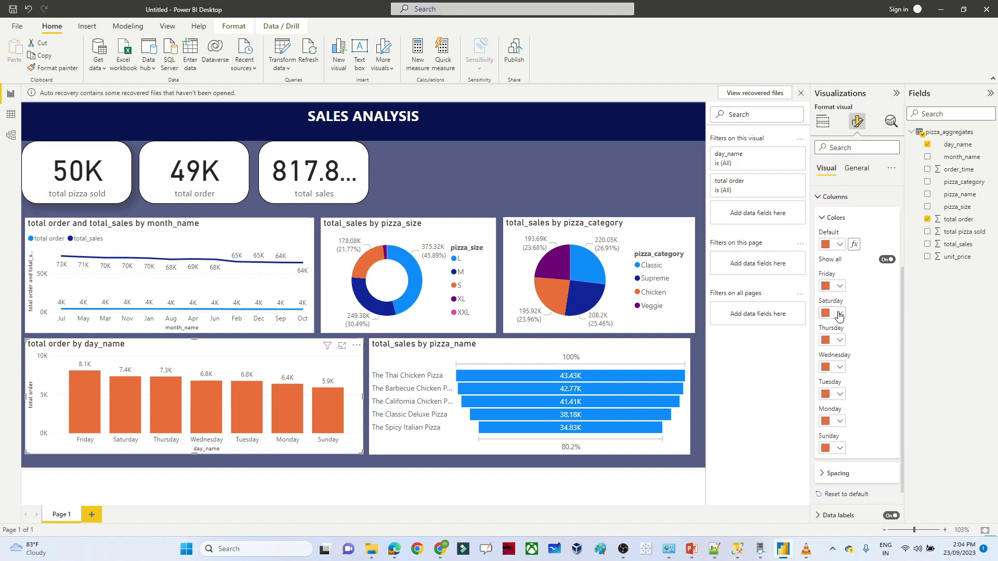
- Colour Saturday black, Thursday pink, Wednesday dark blue and Tuesday light pink
{"action": "left_click", "coordinate": [839, 313]}
{"action": "left_click", "coordinate": [847, 350]}
{"action": "left_click", "coordinate": [840, 340]}
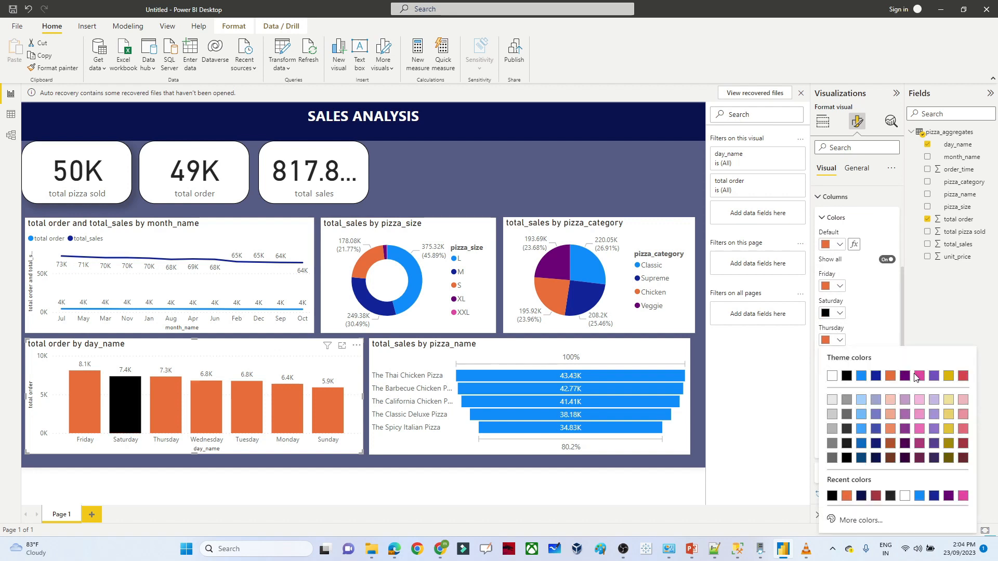
{"action": "left_click", "coordinate": [918, 375]}
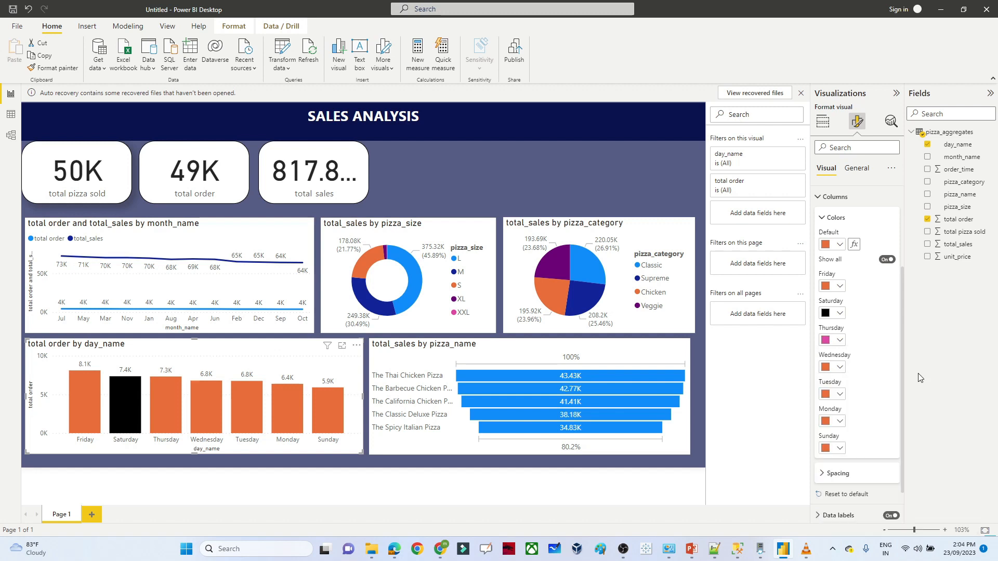
{"action": "left_click", "coordinate": [840, 368]}
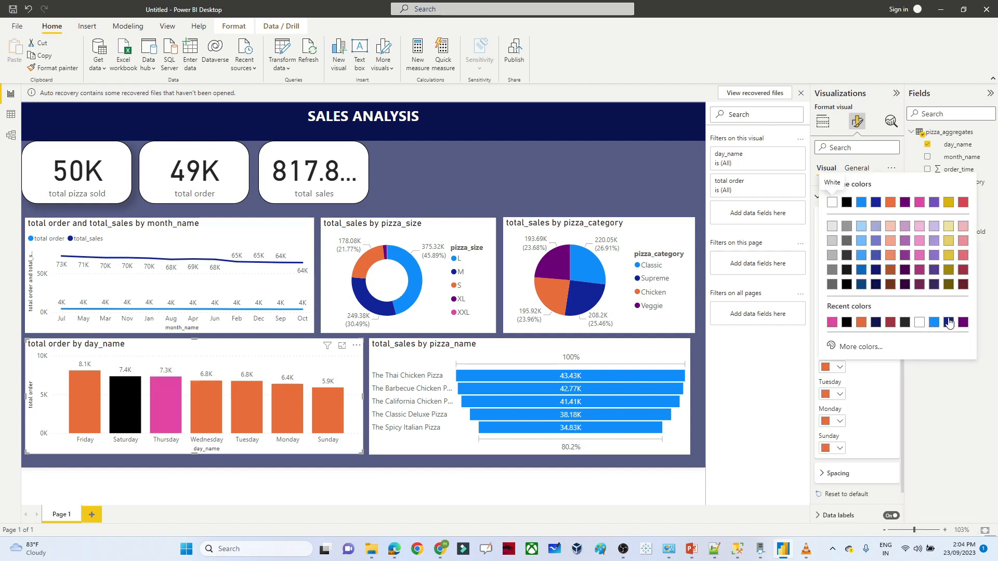
{"action": "left_click", "coordinate": [949, 323]}
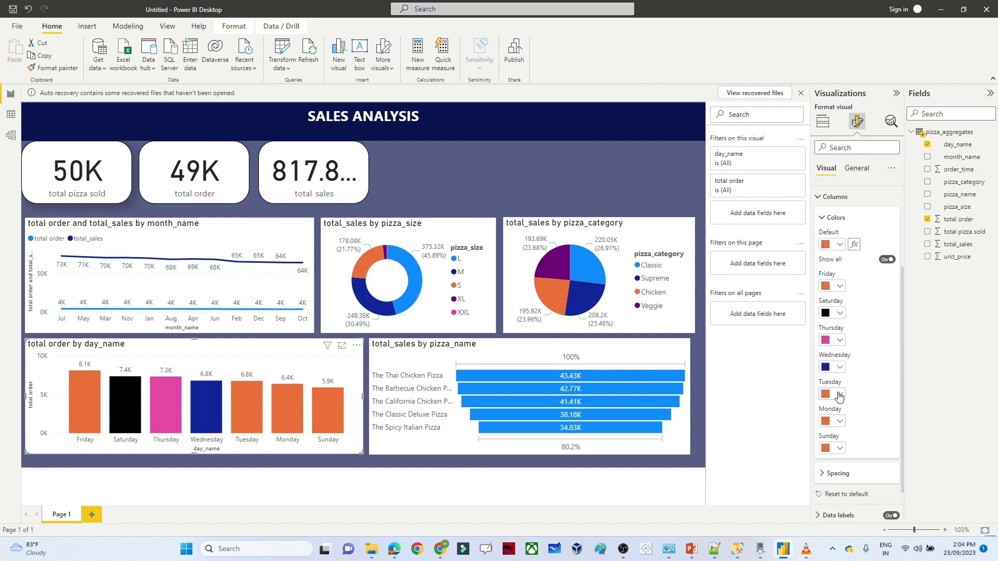
{"action": "left_click", "coordinate": [840, 396]}
{"action": "left_click", "coordinate": [968, 274]}
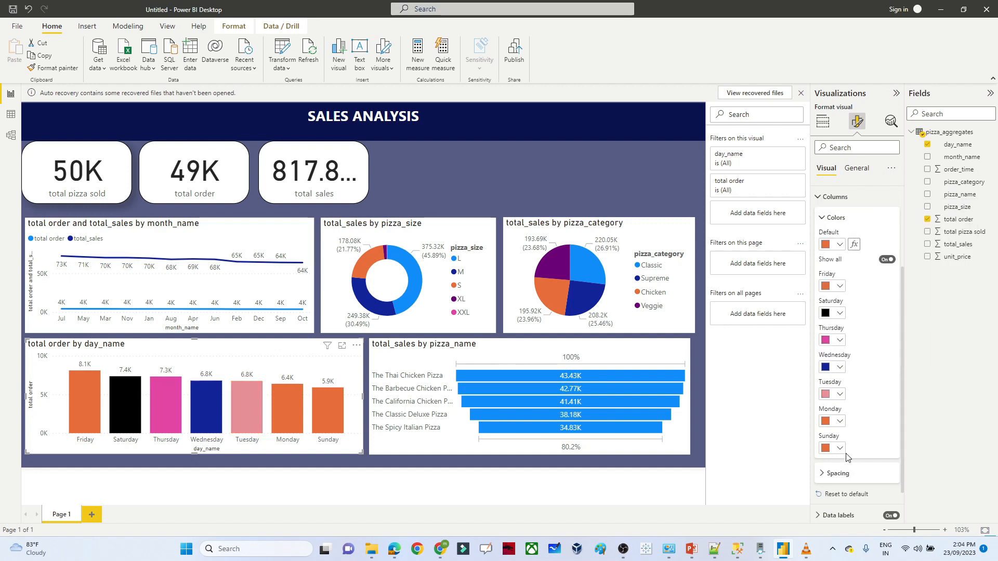
- Colour Monday dark brown (#73361c) and Sunday dark olive yellow
{"action": "left_click", "coordinate": [839, 422]}
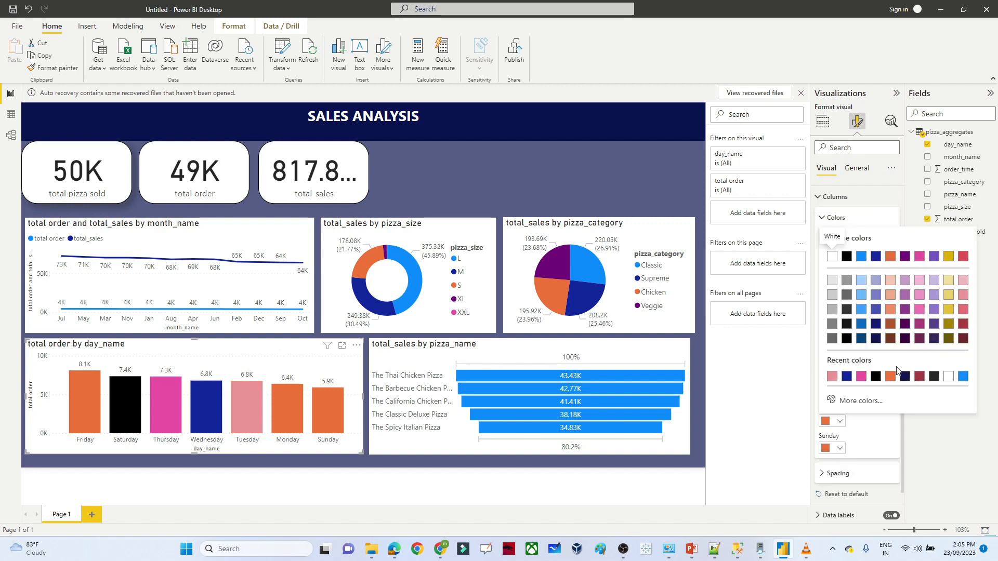
{"action": "left_click", "coordinate": [891, 339]}
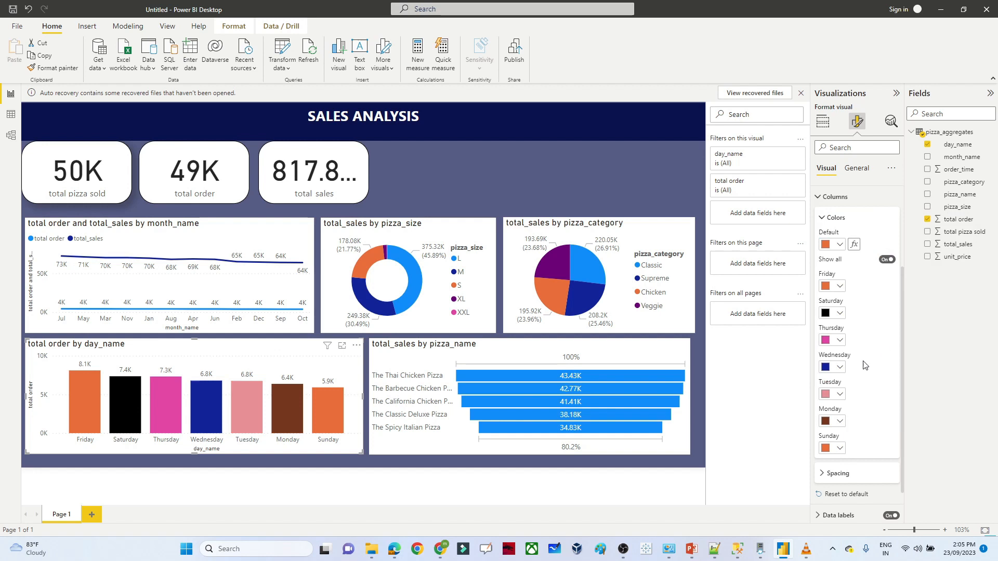
{"action": "left_click", "coordinate": [840, 449]}
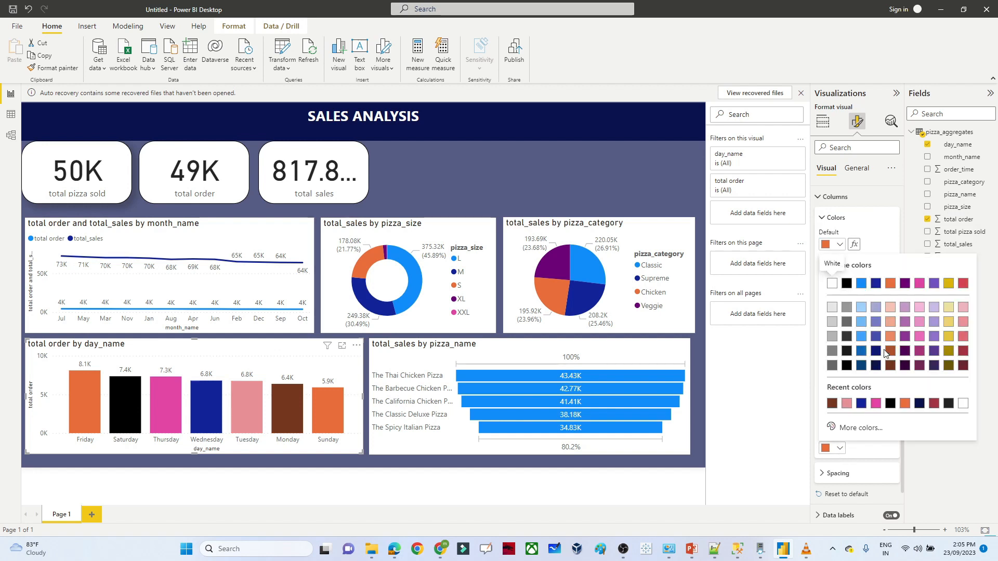
{"action": "left_click", "coordinate": [832, 283]}
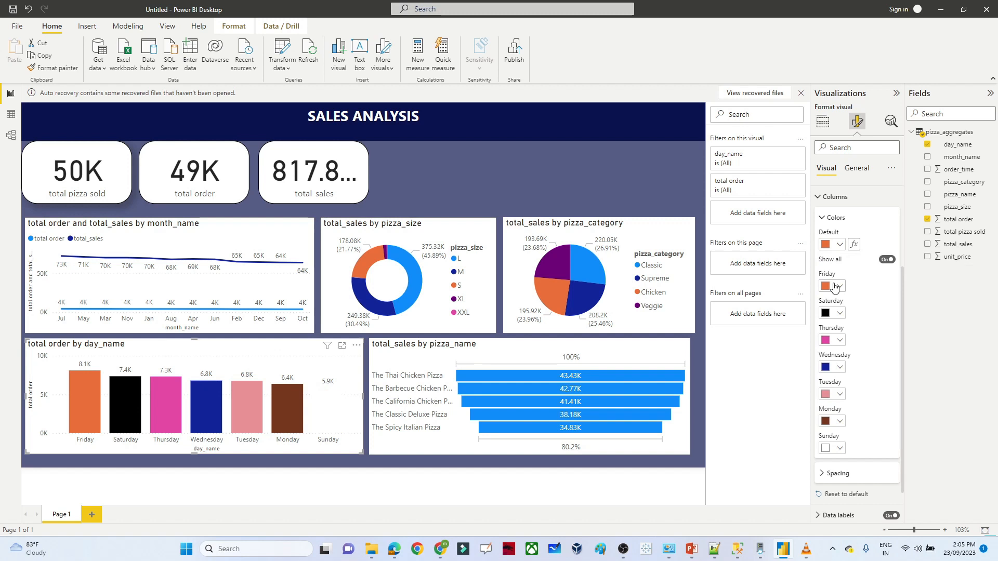
{"action": "left_click", "coordinate": [840, 449]}
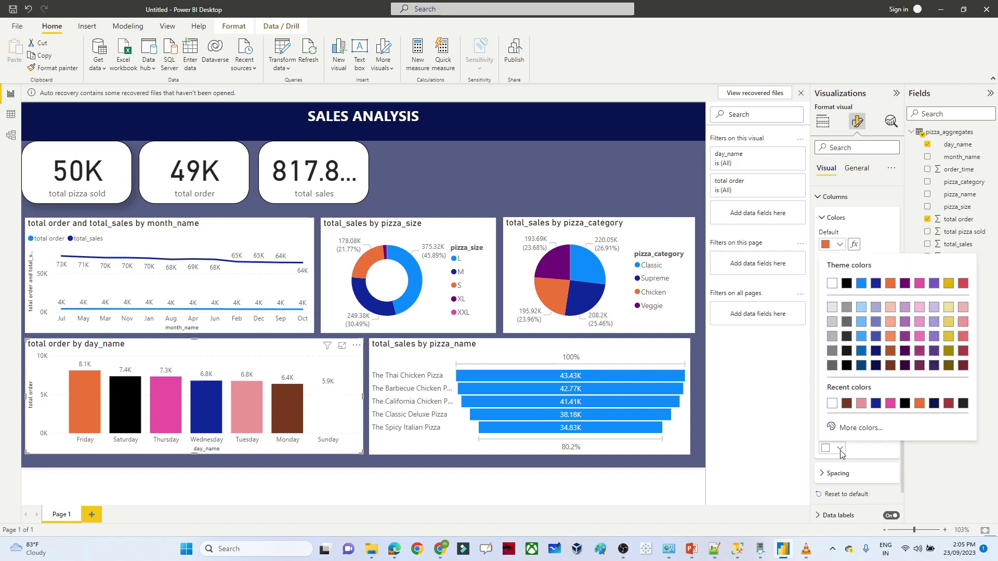
{"action": "left_click", "coordinate": [949, 351]}
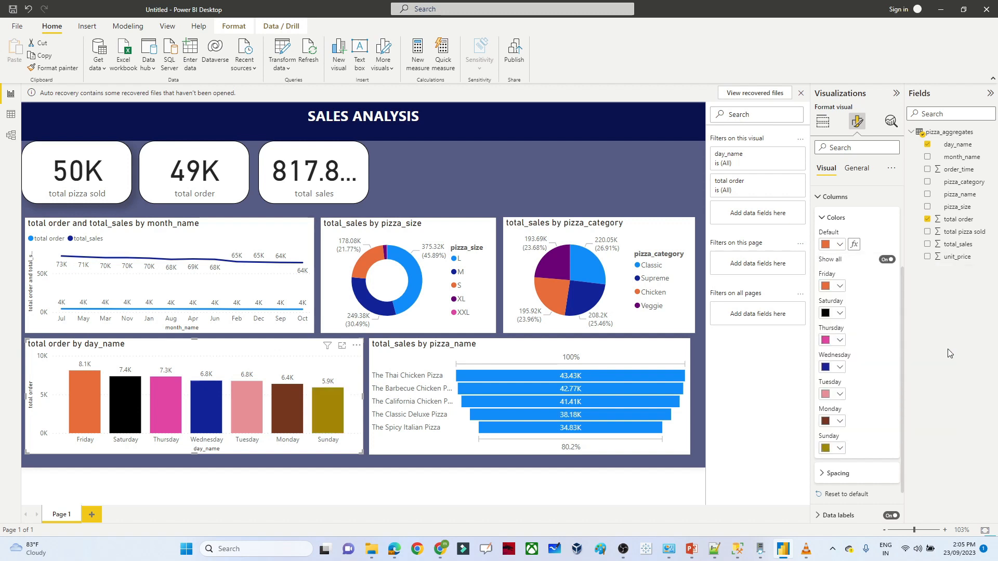
{"action": "left_click", "coordinate": [563, 352]}
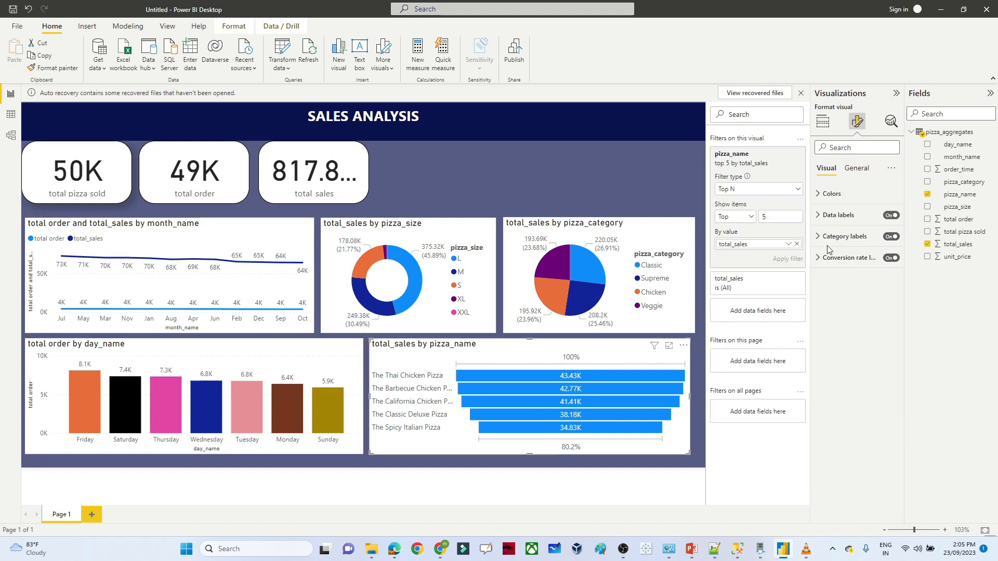
- Turn on Show all and set the funnel's default colour to orange #E66C37
{"action": "left_click", "coordinate": [819, 196]}
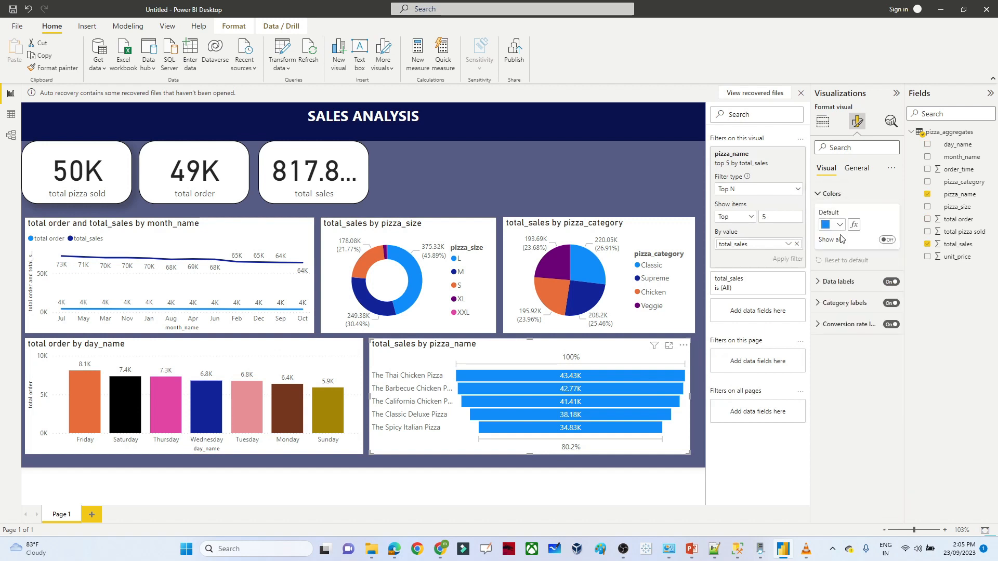
{"action": "left_click", "coordinate": [888, 240]}
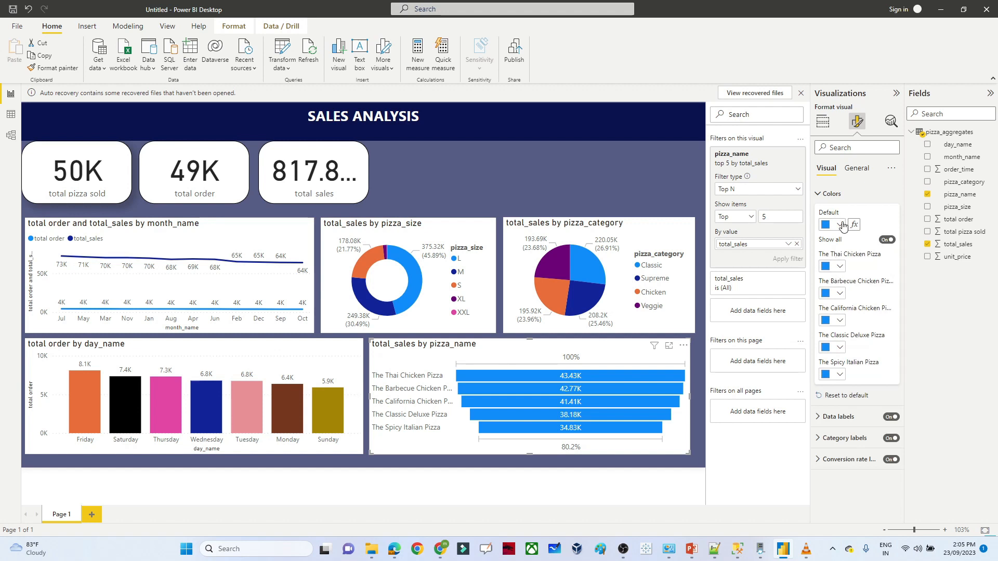
{"action": "left_click", "coordinate": [840, 224]}
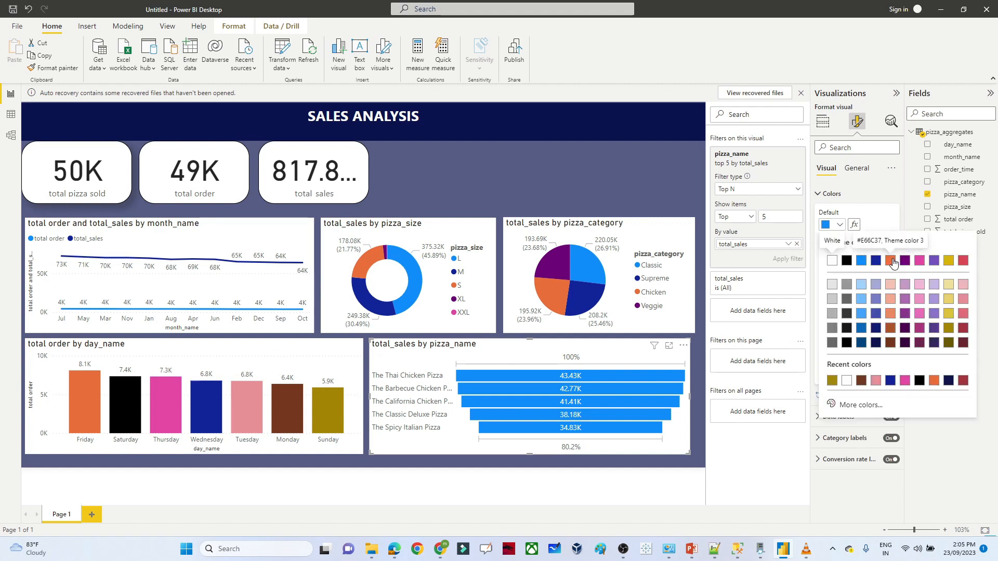
{"action": "left_click", "coordinate": [890, 261]}
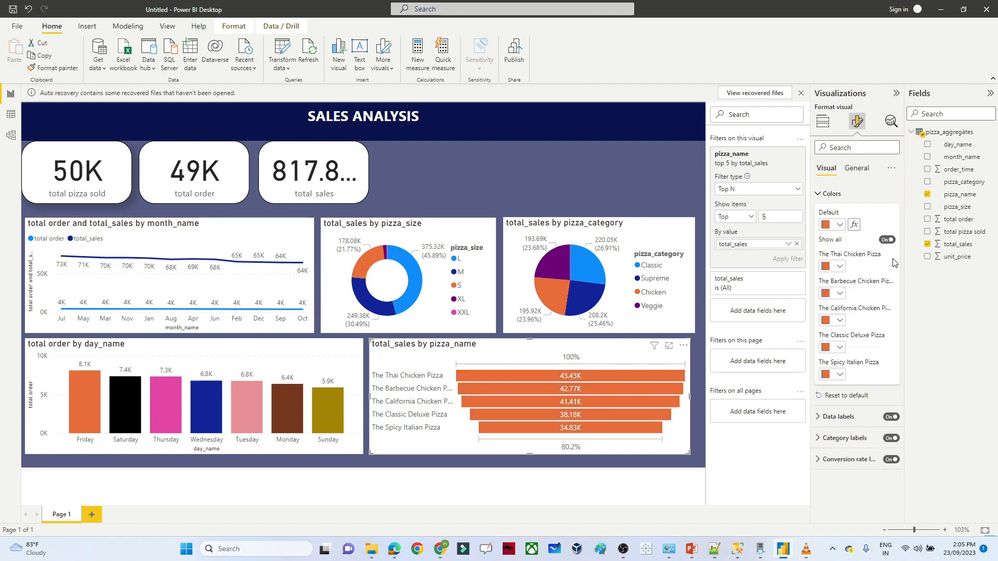
{"action": "left_click", "coordinate": [831, 194]}
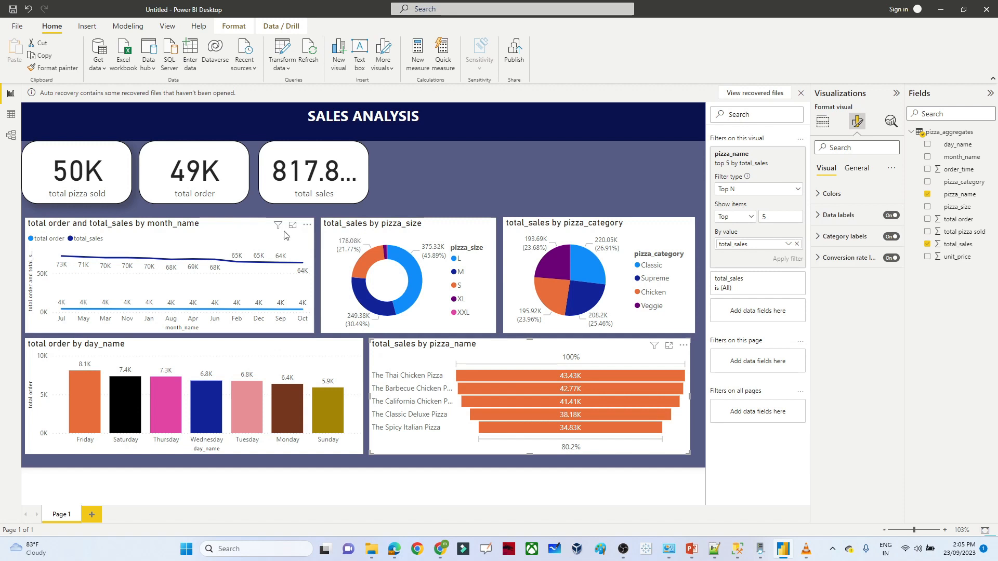
{"action": "left_click", "coordinate": [477, 169]}
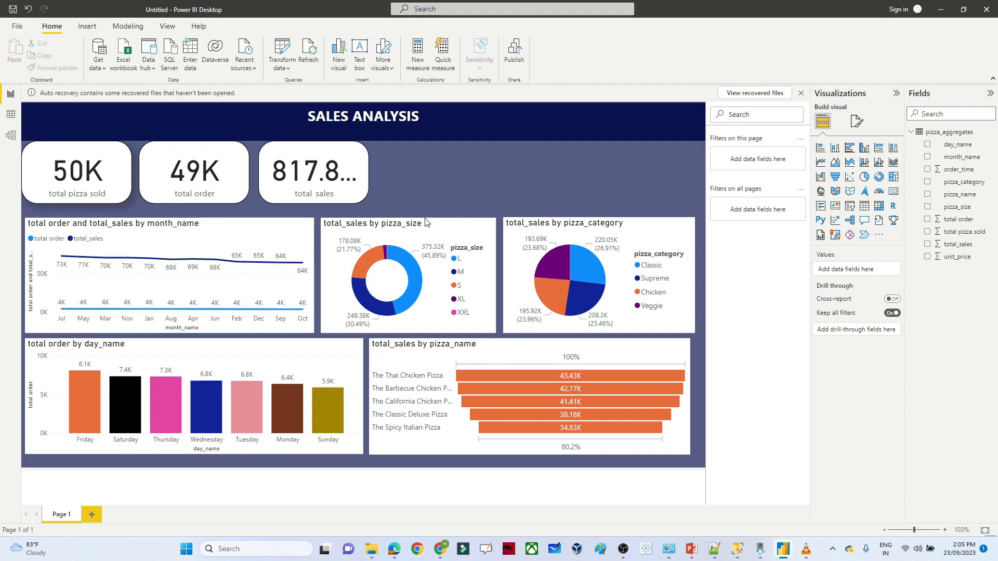
- Give the monthly line chart a visual border with 30 px rounded corners
{"action": "left_click", "coordinate": [224, 230]}
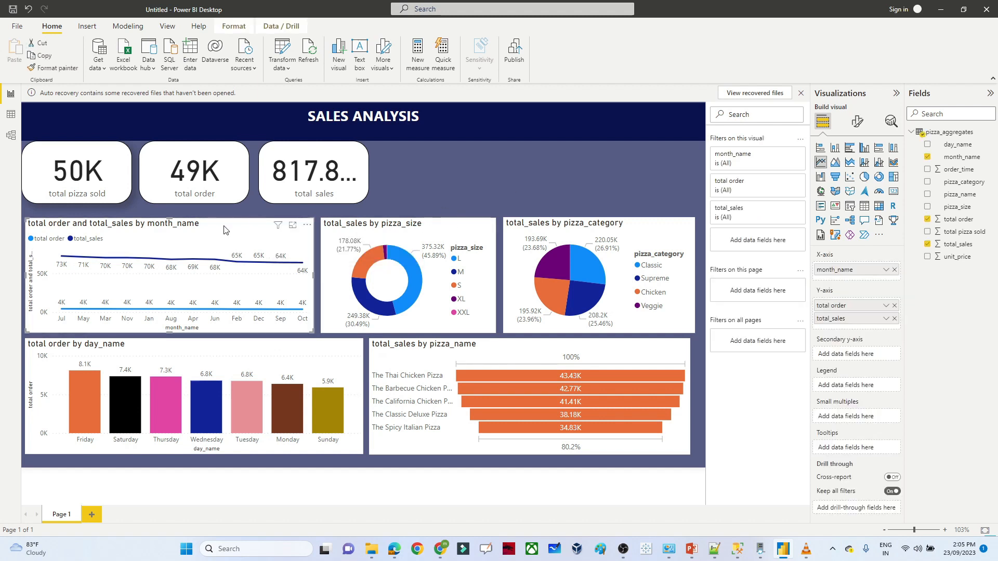
{"action": "left_click", "coordinate": [855, 125]}
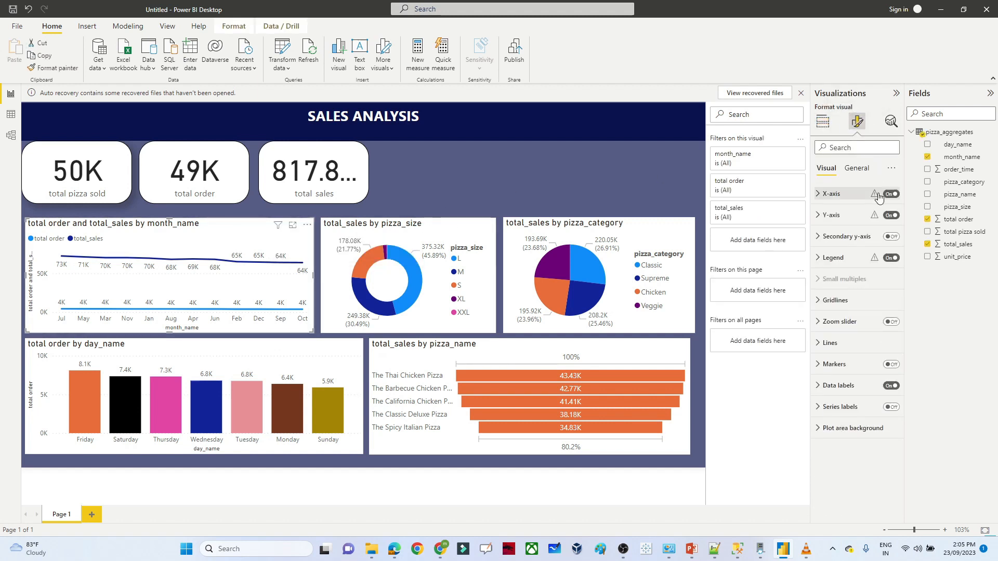
{"action": "left_click", "coordinate": [857, 168]}
{"action": "left_click", "coordinate": [818, 237]}
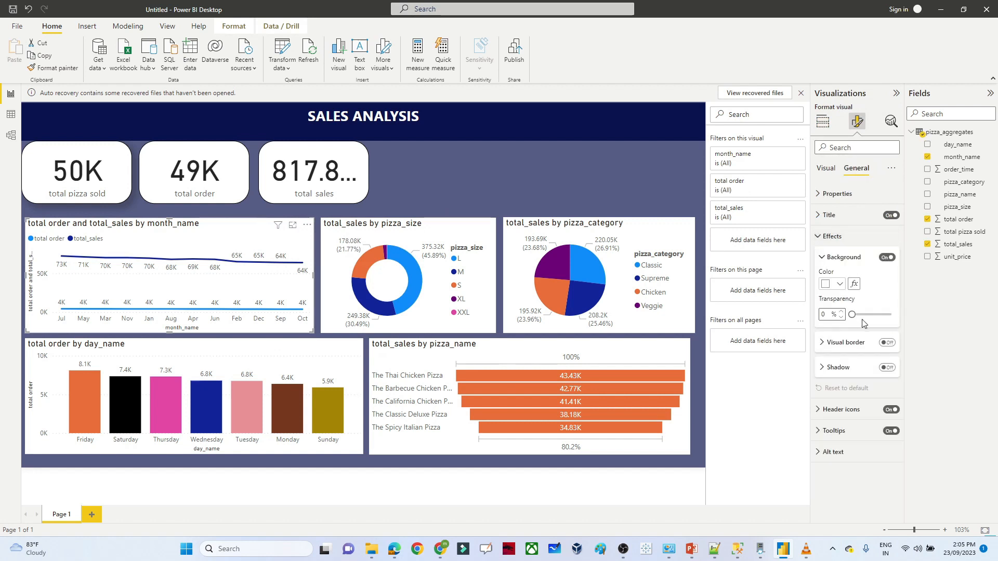
{"action": "left_click", "coordinate": [887, 343]}
{"action": "left_click", "coordinate": [824, 343]}
{"action": "left_click_drag", "start_coordinate": [853, 399], "coordinate": [904, 401]}
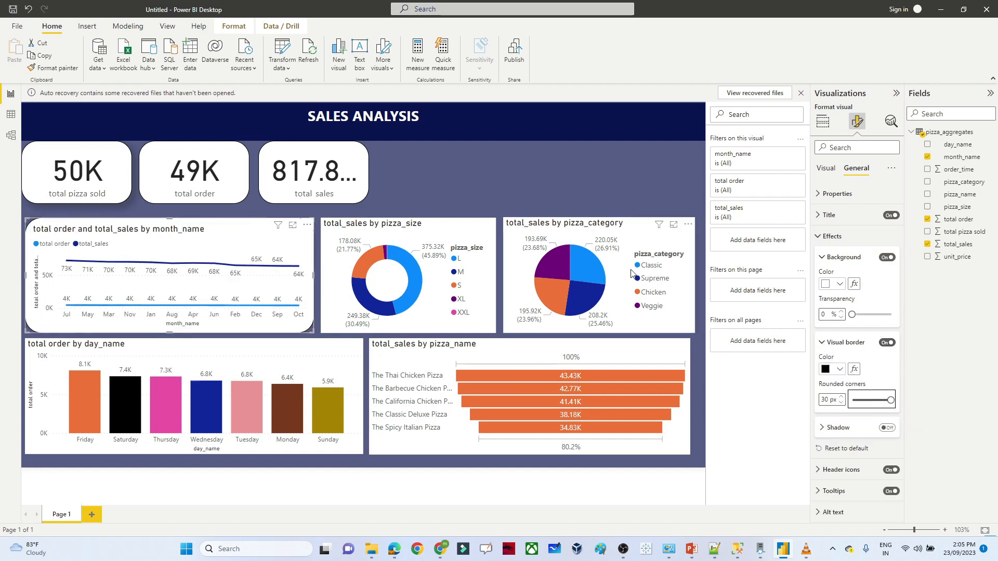
- Give the pizza_category pie chart a border with 30 px rounded corners
{"action": "left_click", "coordinate": [697, 216]}
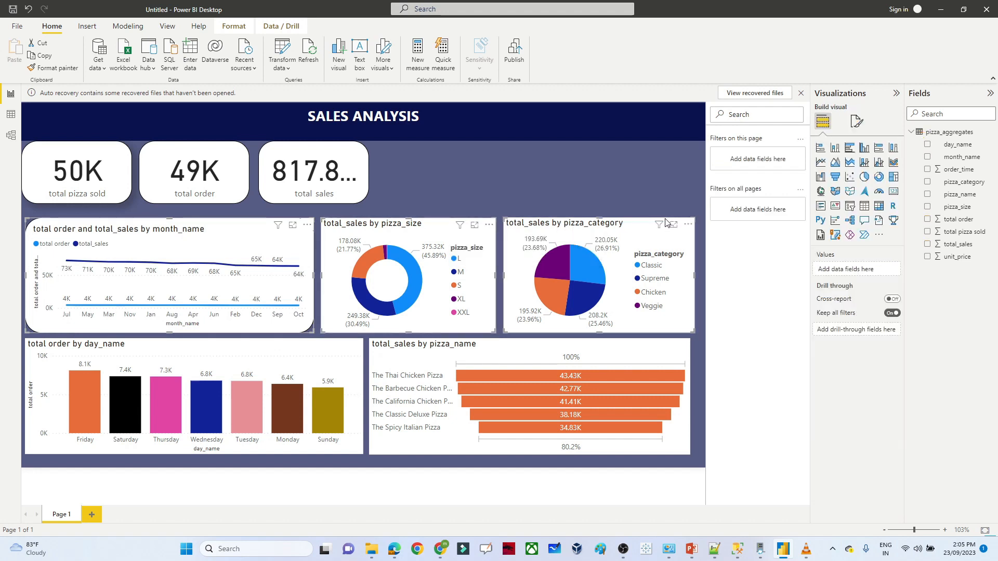
{"action": "left_click", "coordinate": [859, 124]}
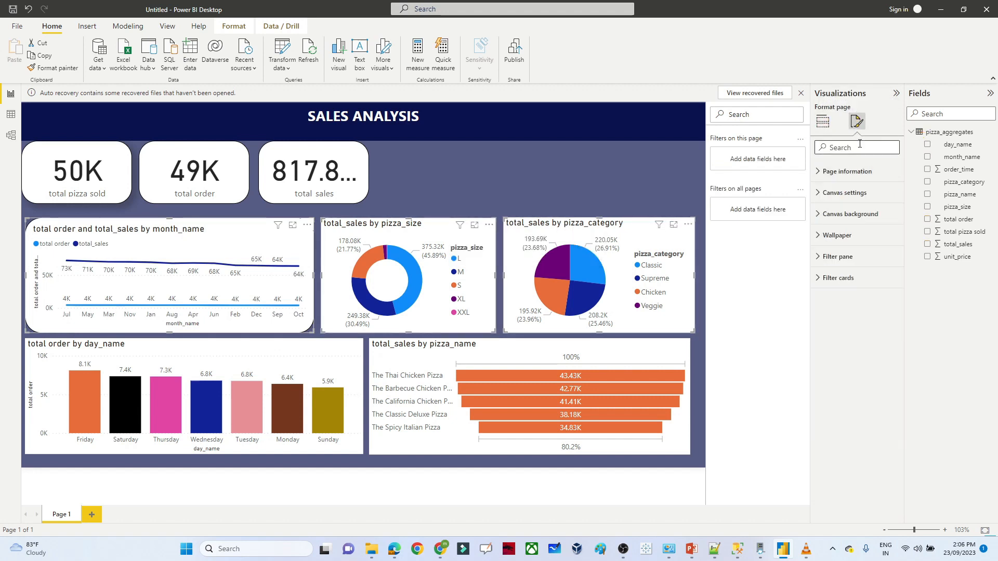
{"action": "left_click", "coordinate": [818, 215]}
{"action": "left_click", "coordinate": [817, 215]}
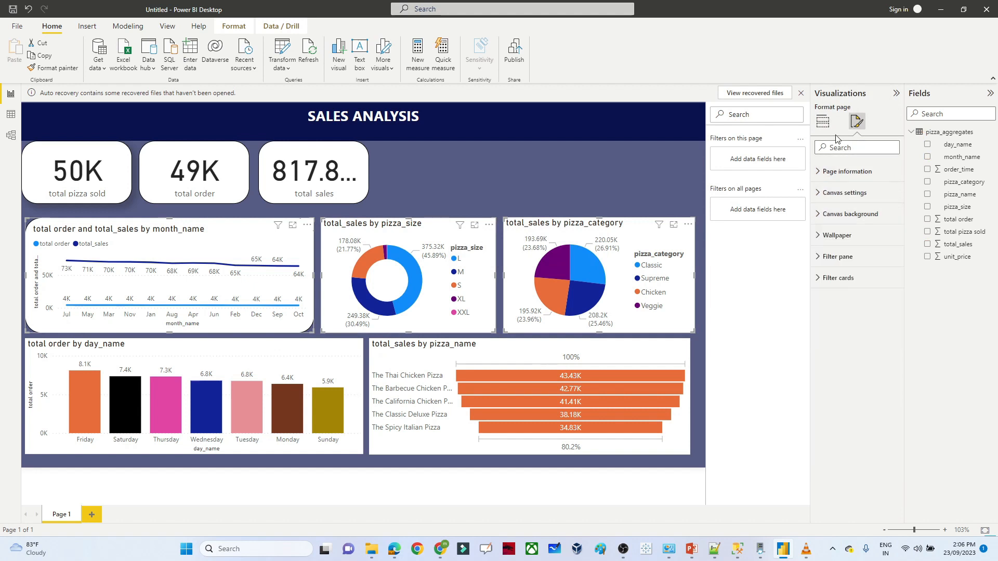
{"action": "left_click", "coordinate": [618, 229]}
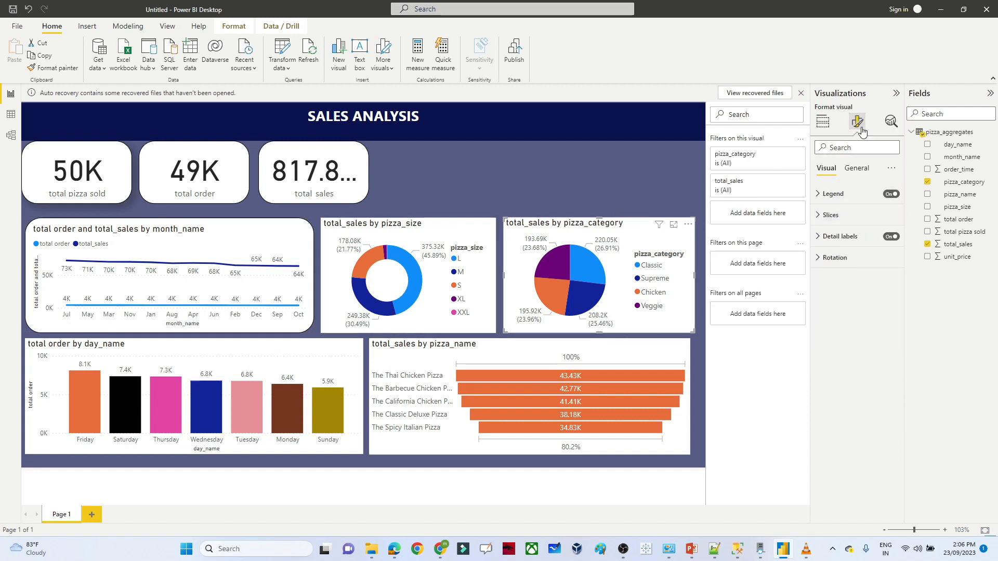
{"action": "left_click", "coordinate": [859, 168]}
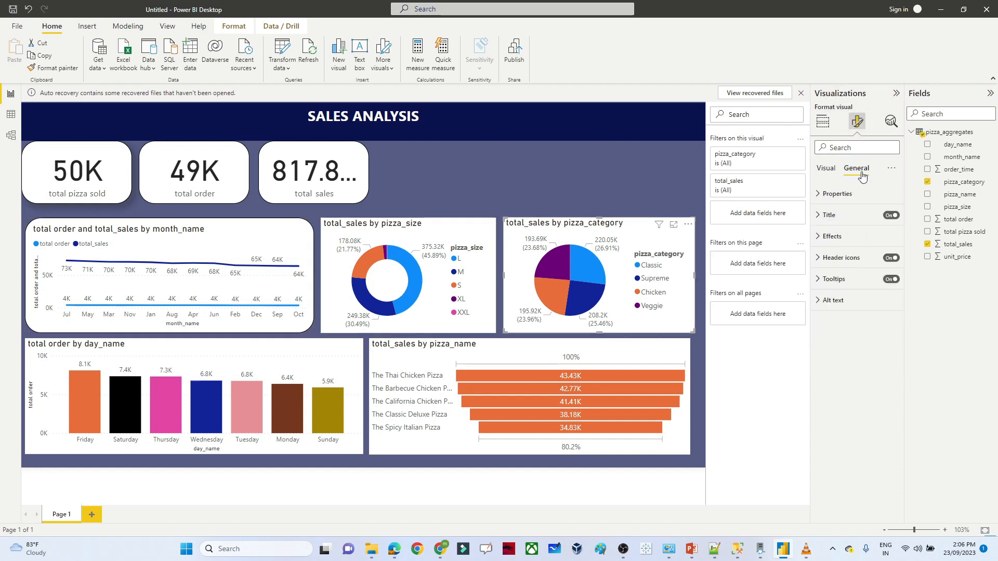
{"action": "left_click", "coordinate": [817, 237]}
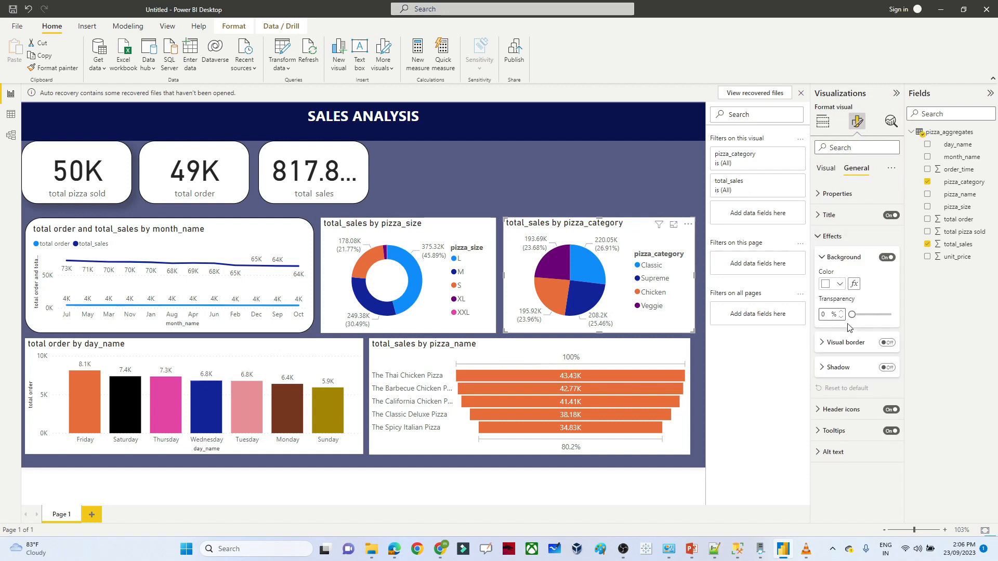
{"action": "left_click", "coordinate": [888, 345]}
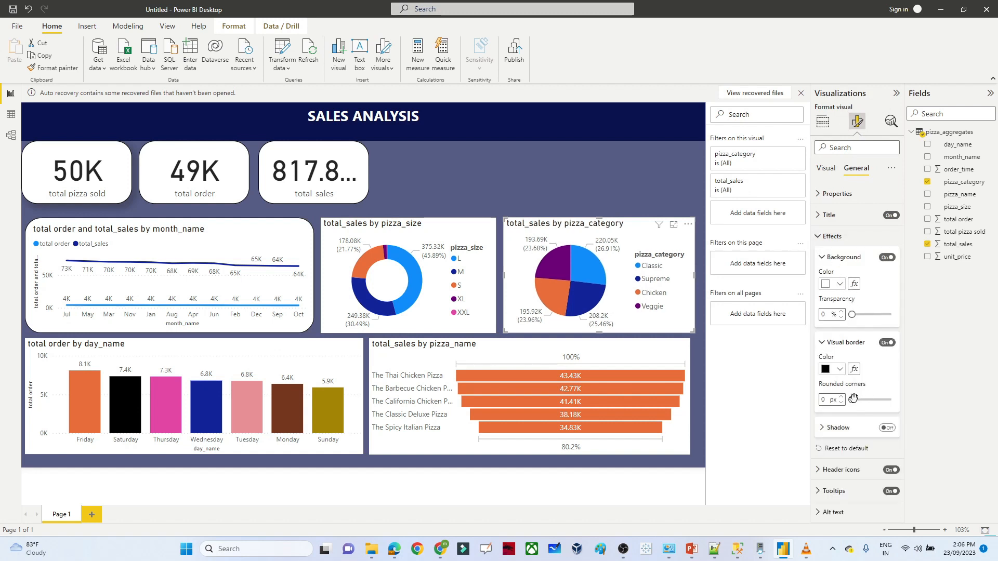
{"action": "left_click_drag", "start_coordinate": [853, 399], "coordinate": [891, 400]}
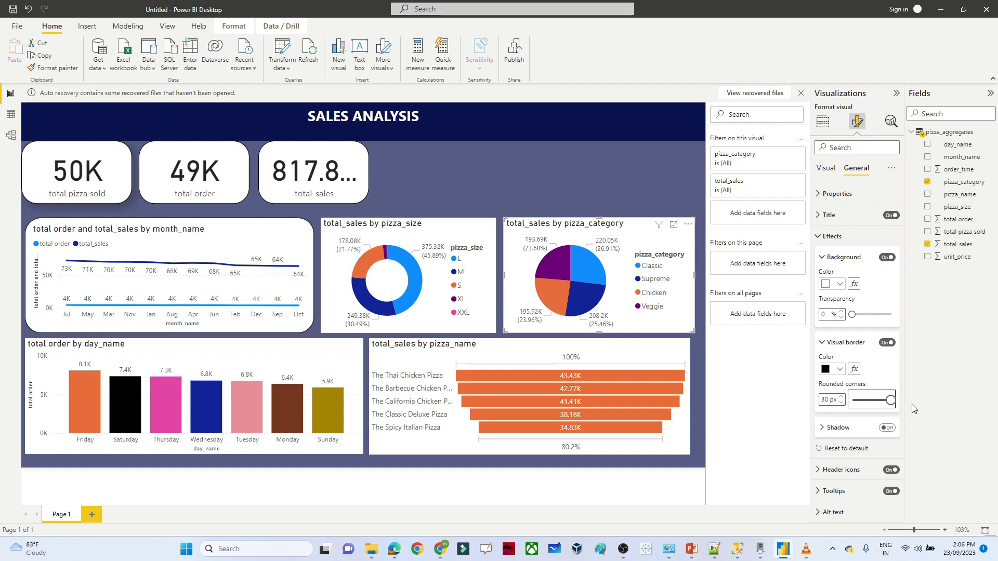
- Add borders with 30 px rounded corners to the size donut, pizza_name funnel and day_name chart
{"action": "left_click", "coordinate": [440, 236]}
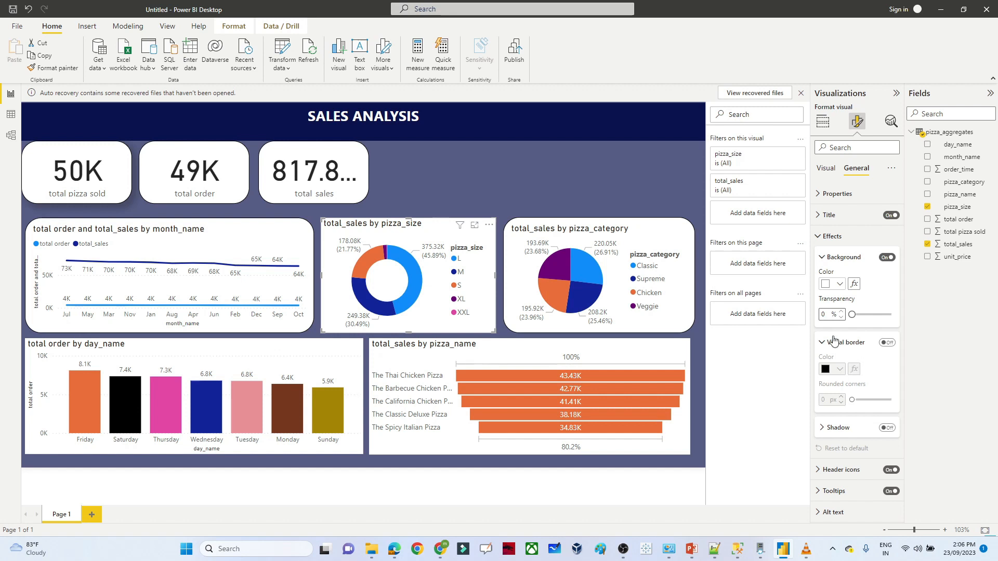
{"action": "left_click", "coordinate": [886, 343]}
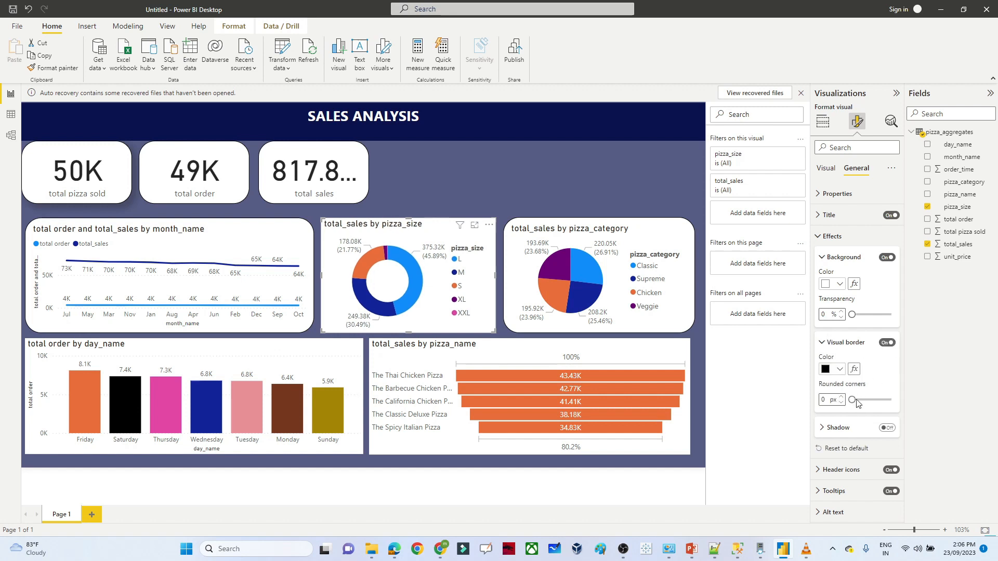
{"action": "left_click_drag", "start_coordinate": [851, 399], "coordinate": [904, 404]}
{"action": "left_click", "coordinate": [649, 342]}
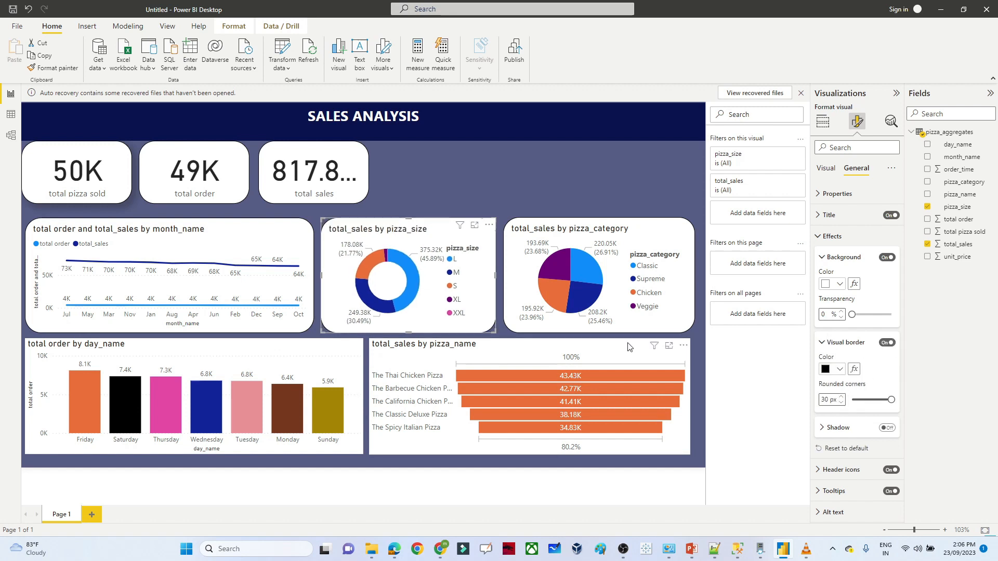
{"action": "left_click", "coordinate": [886, 342]}
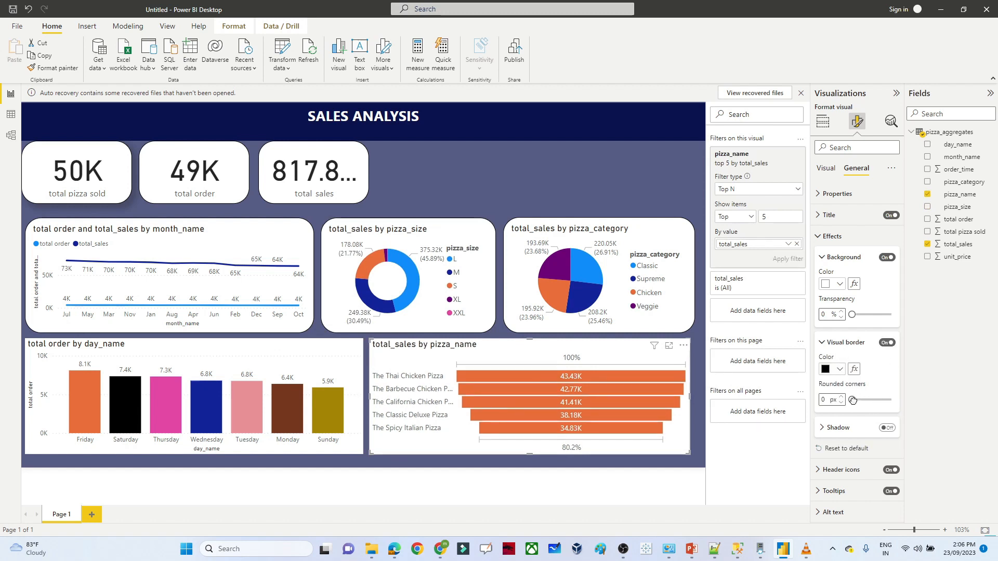
{"action": "left_click_drag", "start_coordinate": [852, 400], "coordinate": [903, 403]}
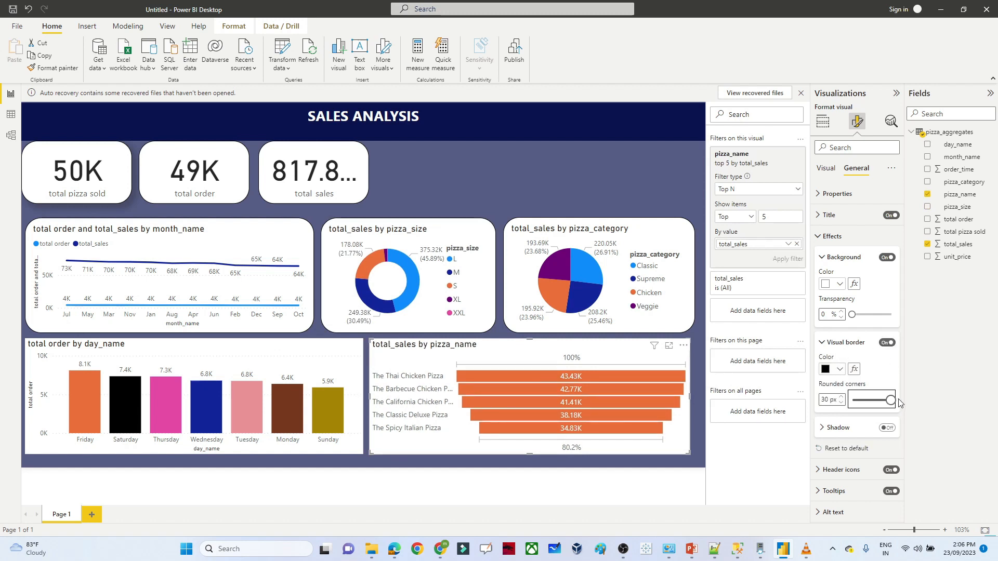
{"action": "left_click", "coordinate": [279, 347]}
{"action": "left_click", "coordinate": [887, 342]}
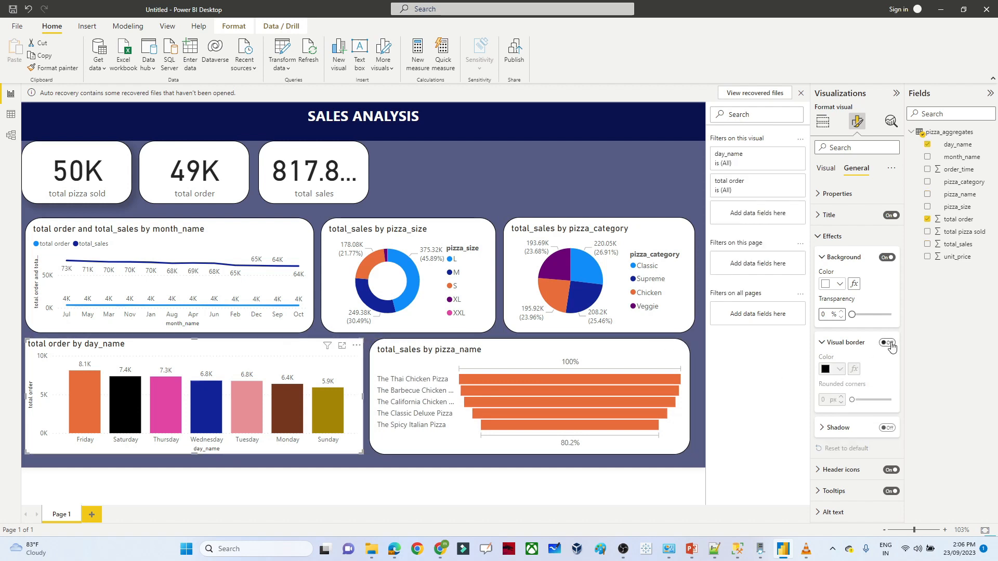
{"action": "left_click_drag", "start_coordinate": [853, 401], "coordinate": [892, 400]}
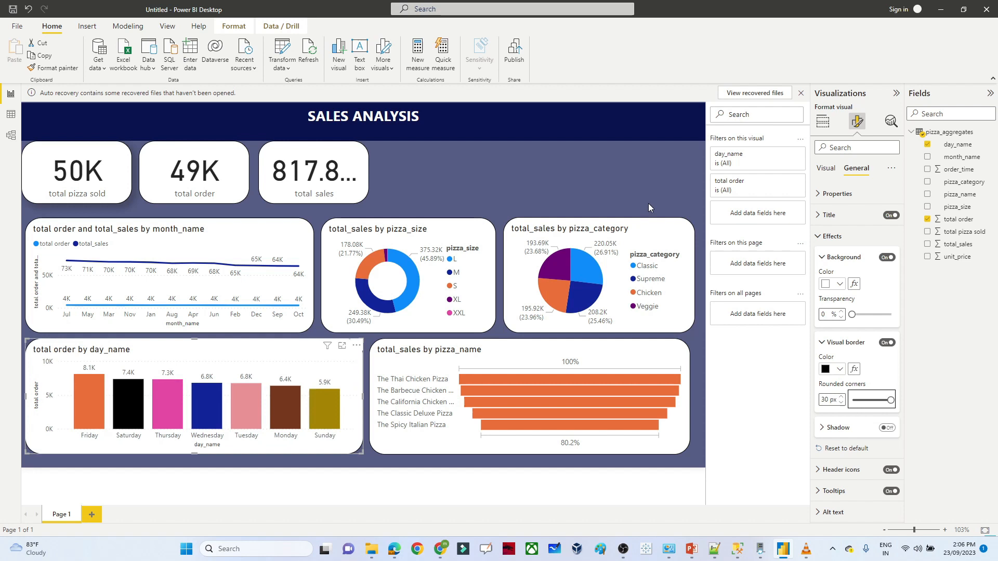
{"action": "left_click", "coordinate": [563, 180]}
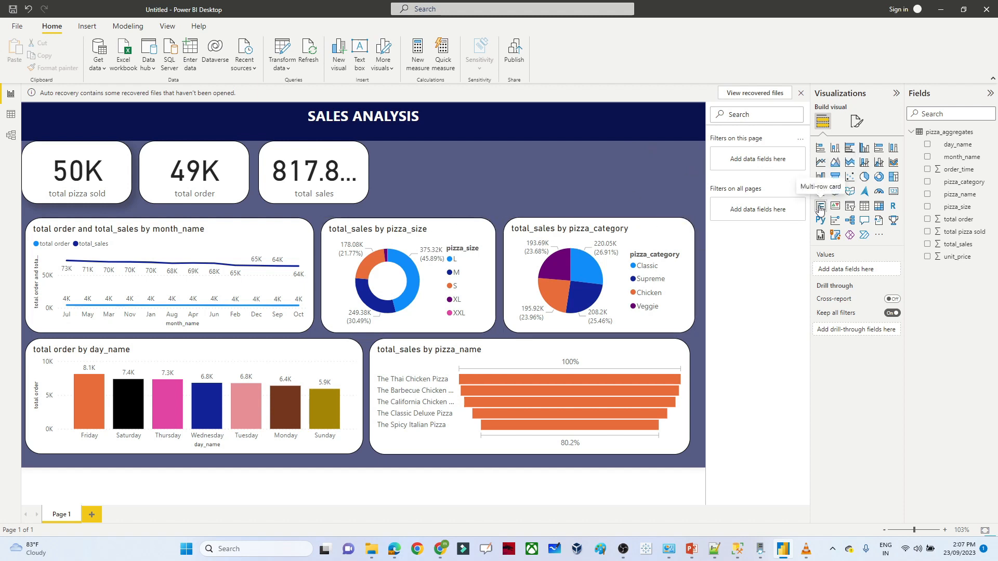
- Place a month_name slicer at the top beside the cards as a compact, narrow dropdown
{"action": "left_click", "coordinate": [852, 208]}
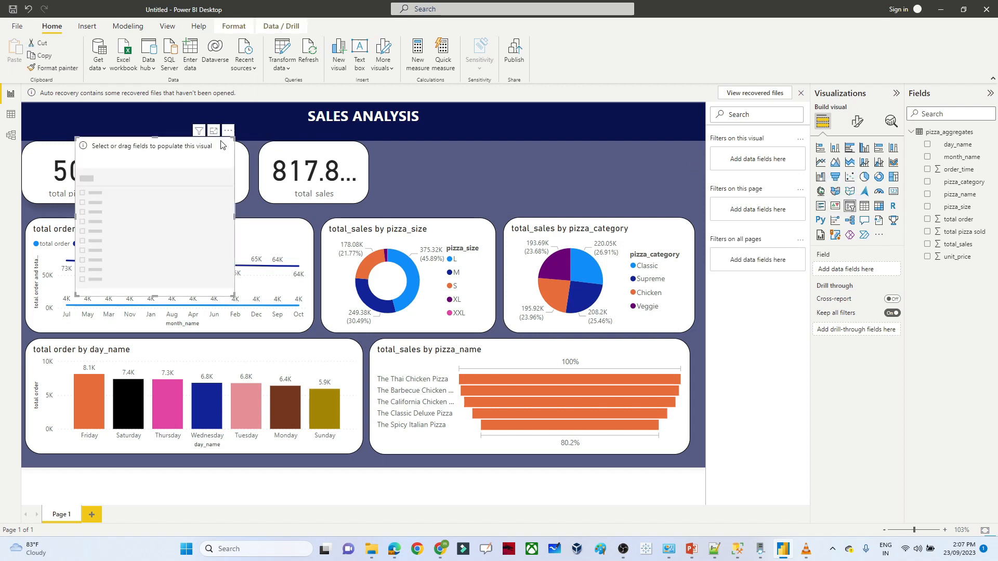
{"action": "left_click_drag", "start_coordinate": [165, 150], "coordinate": [523, 153]}
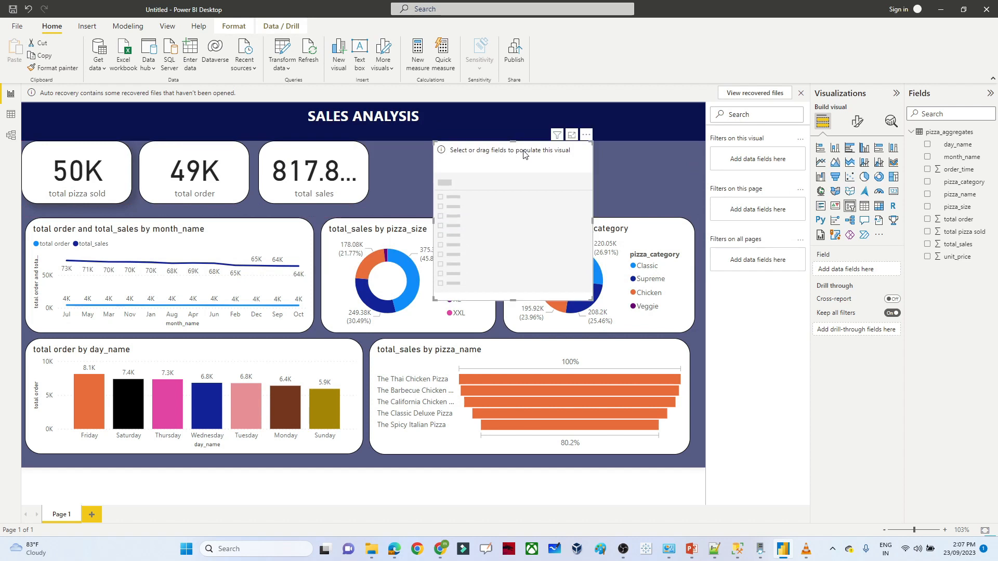
{"action": "left_click", "coordinate": [929, 157]}
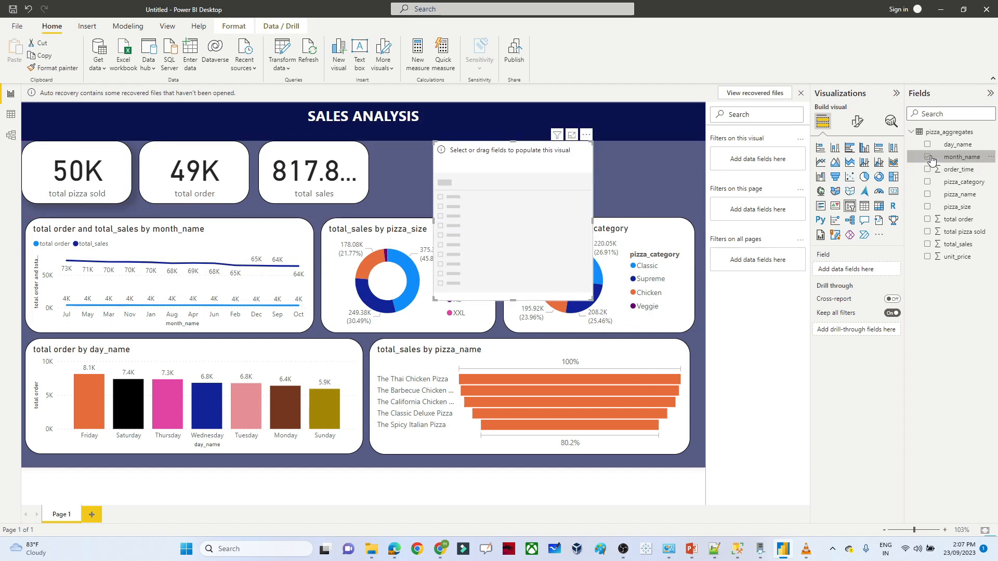
{"action": "left_click", "coordinate": [928, 158]}
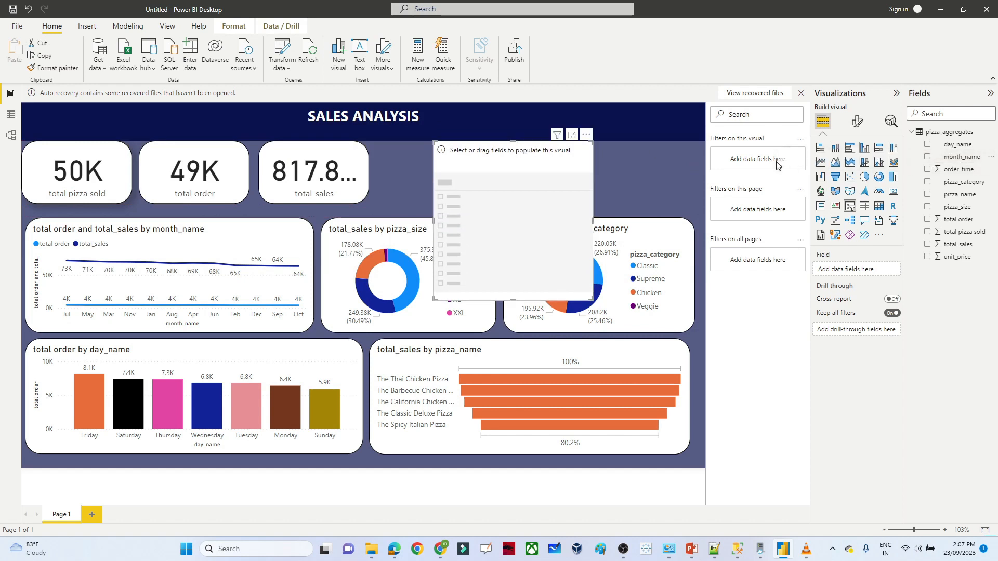
{"action": "left_click", "coordinate": [927, 157]}
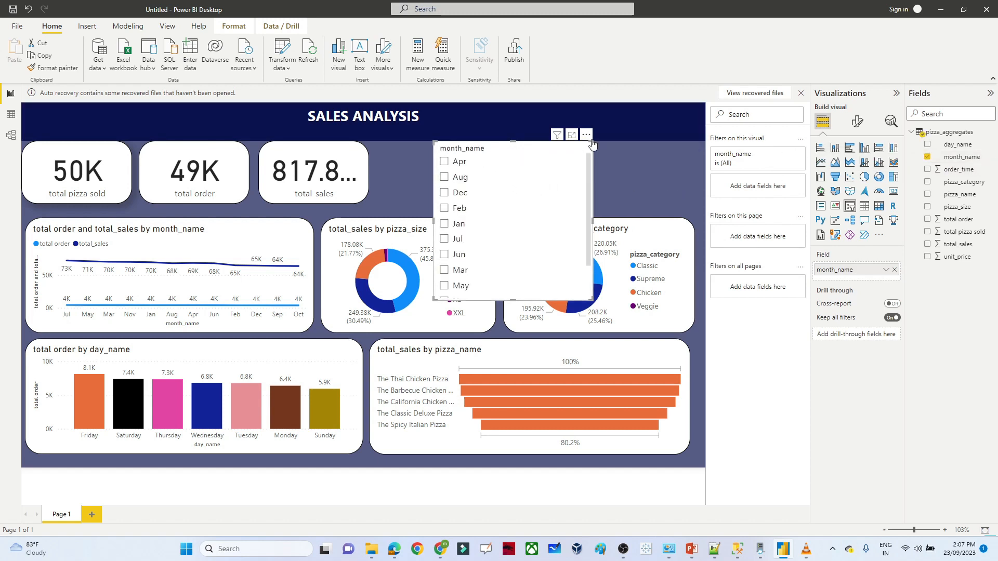
{"action": "left_click", "coordinate": [583, 149]}
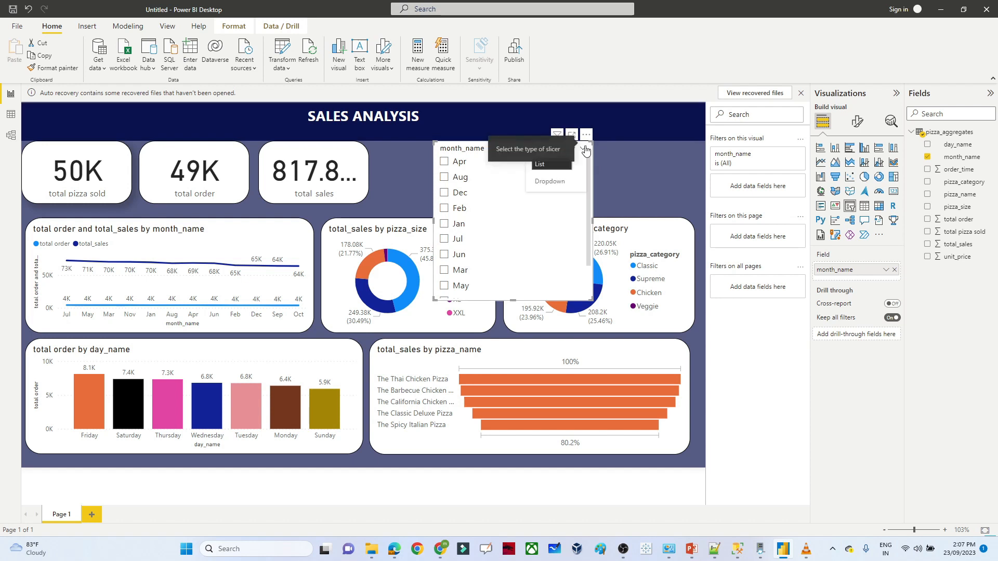
{"action": "left_click", "coordinate": [550, 182]}
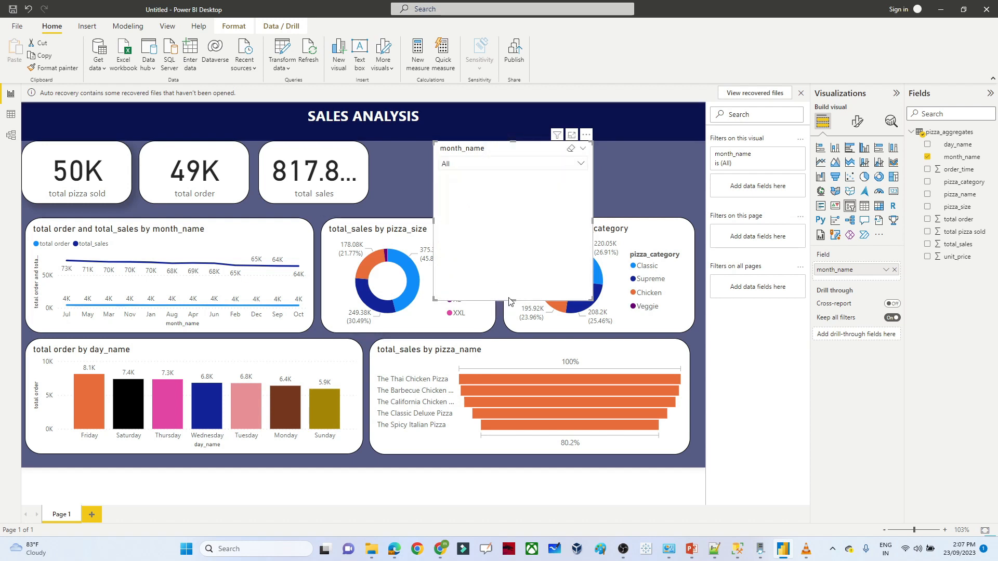
{"action": "left_click_drag", "start_coordinate": [511, 300], "coordinate": [470, 152]}
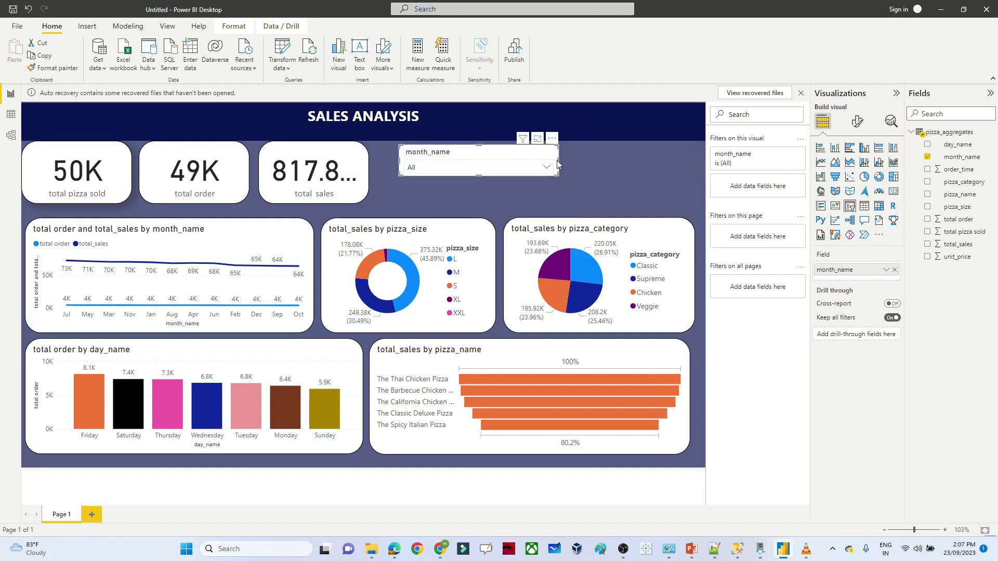
{"action": "left_click_drag", "start_coordinate": [559, 160], "coordinate": [504, 163]}
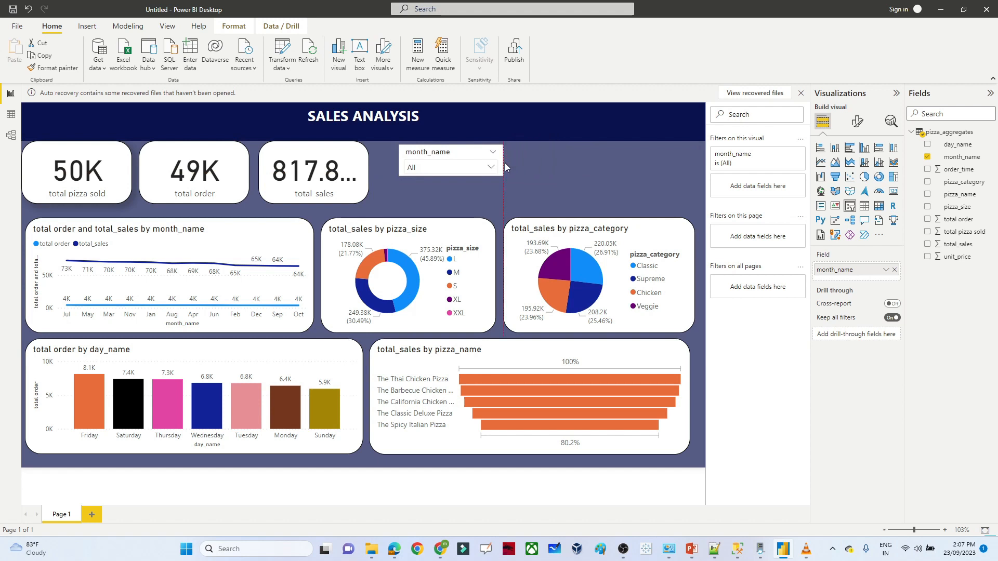
{"action": "left_click", "coordinate": [563, 160]}
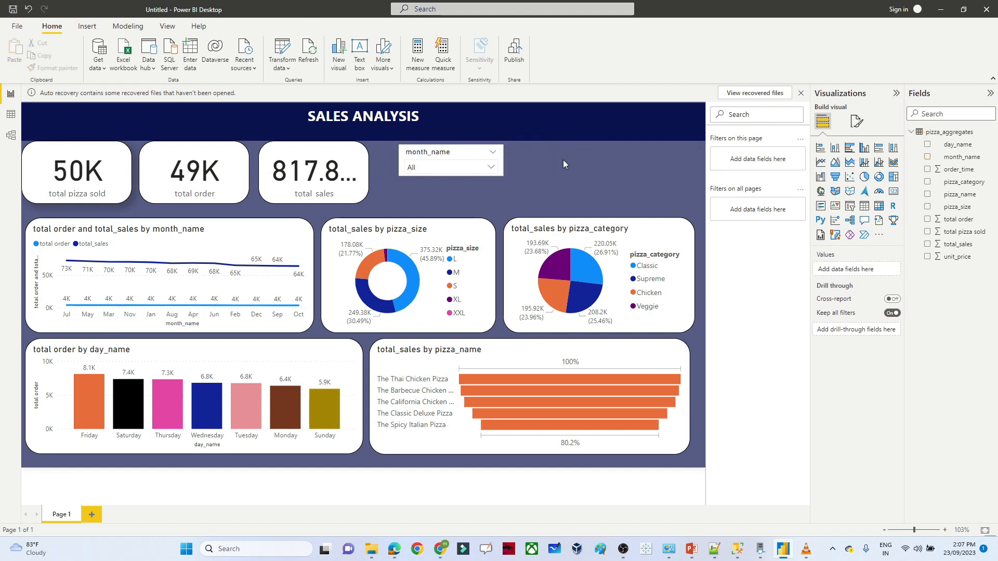
- Place a day_name slicer as a compact dropdown right beside the month_name slicer
{"action": "left_click", "coordinate": [849, 207]}
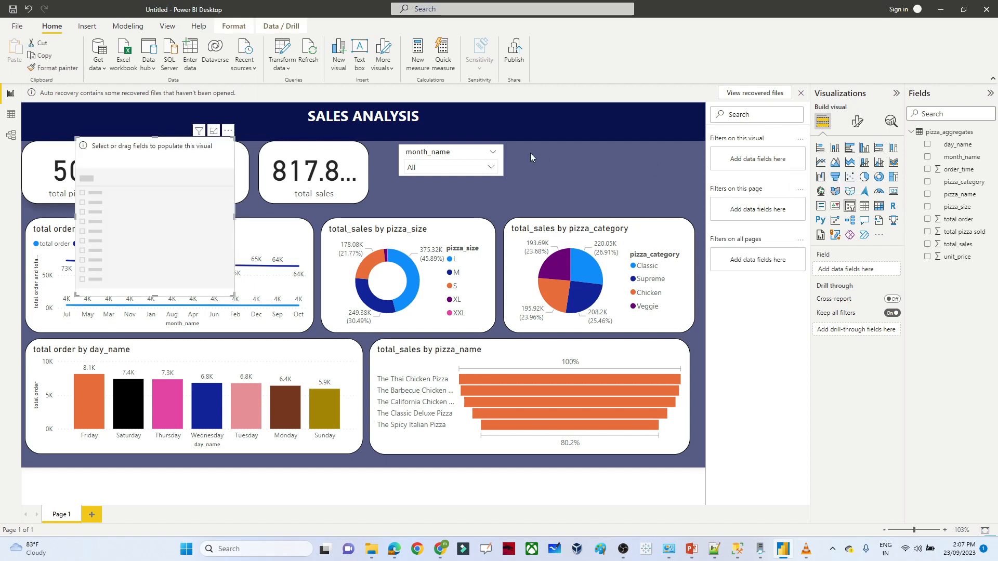
{"action": "left_click_drag", "start_coordinate": [197, 146], "coordinate": [638, 152]}
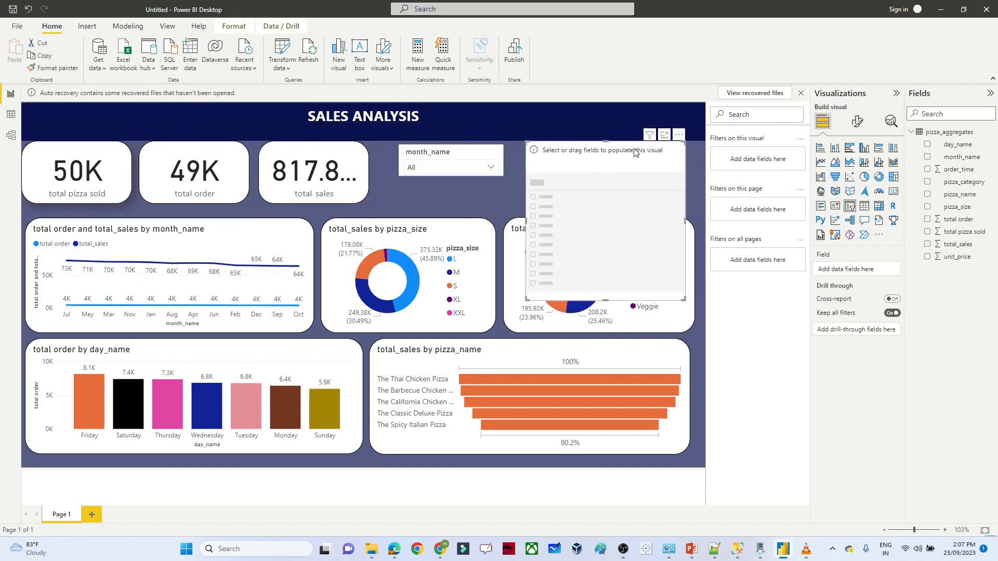
{"action": "left_click", "coordinate": [928, 145]}
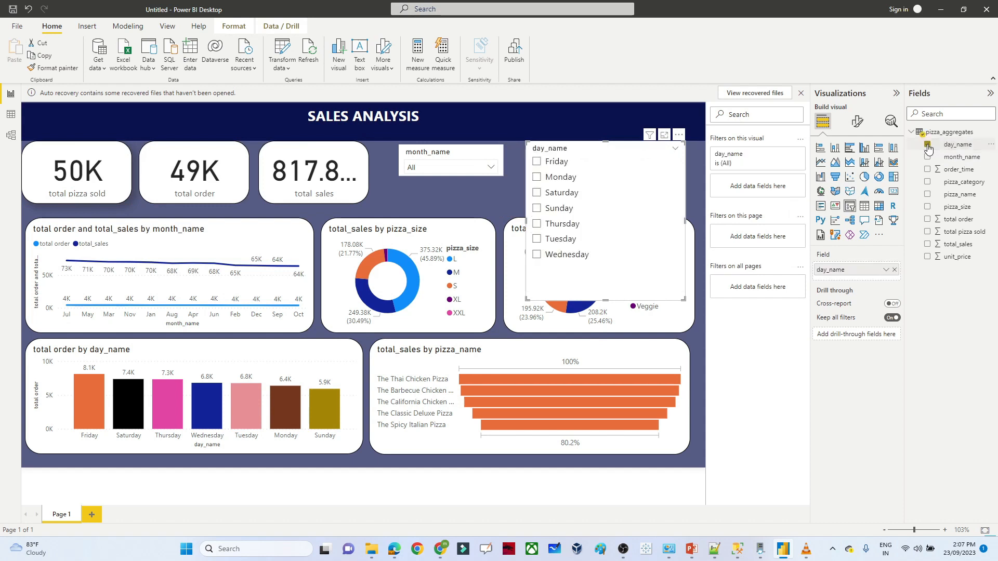
{"action": "left_click", "coordinate": [675, 151]}
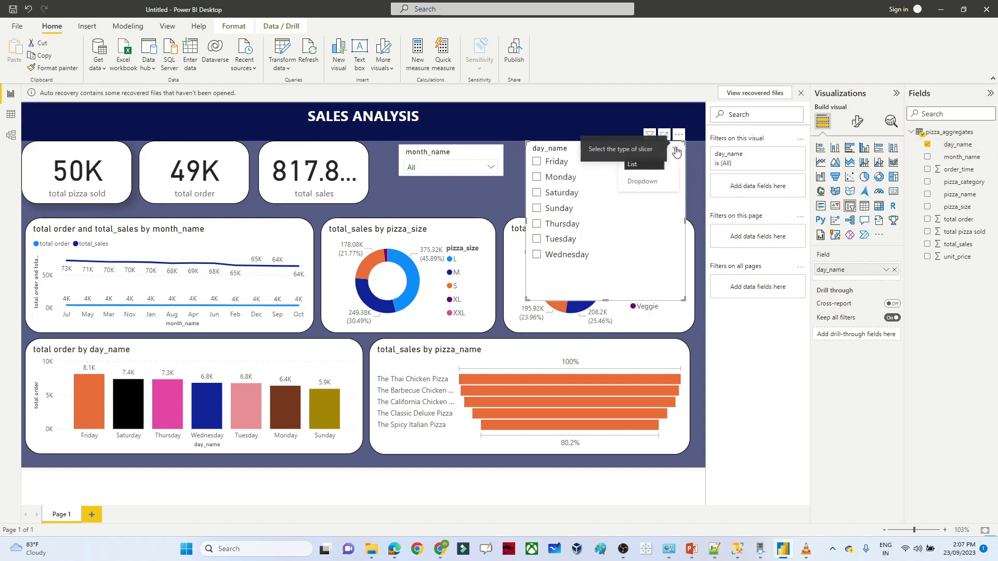
{"action": "left_click", "coordinate": [645, 187]}
{"action": "left_click_drag", "start_coordinate": [597, 299], "coordinate": [603, 151]}
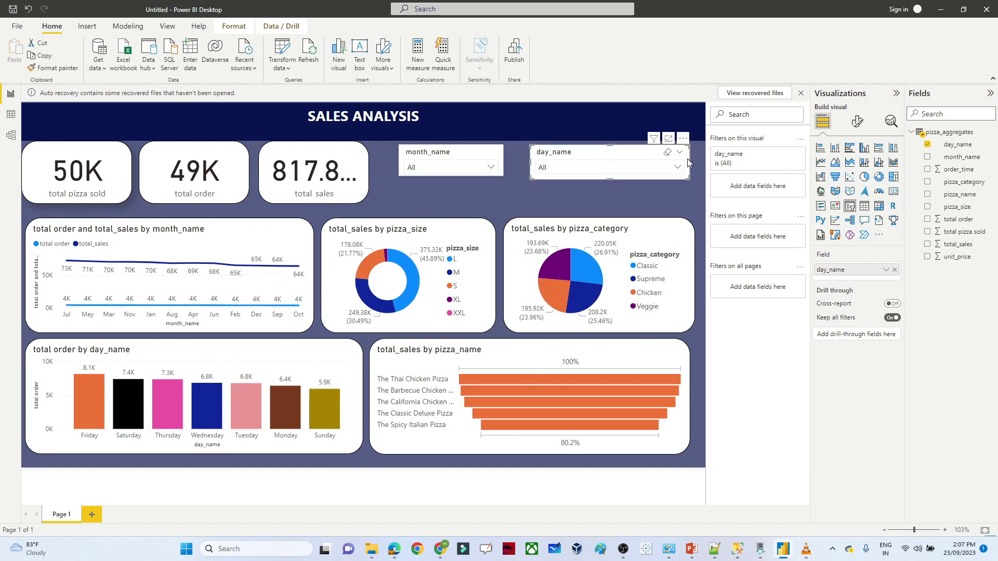
{"action": "left_click_drag", "start_coordinate": [688, 160], "coordinate": [657, 158]}
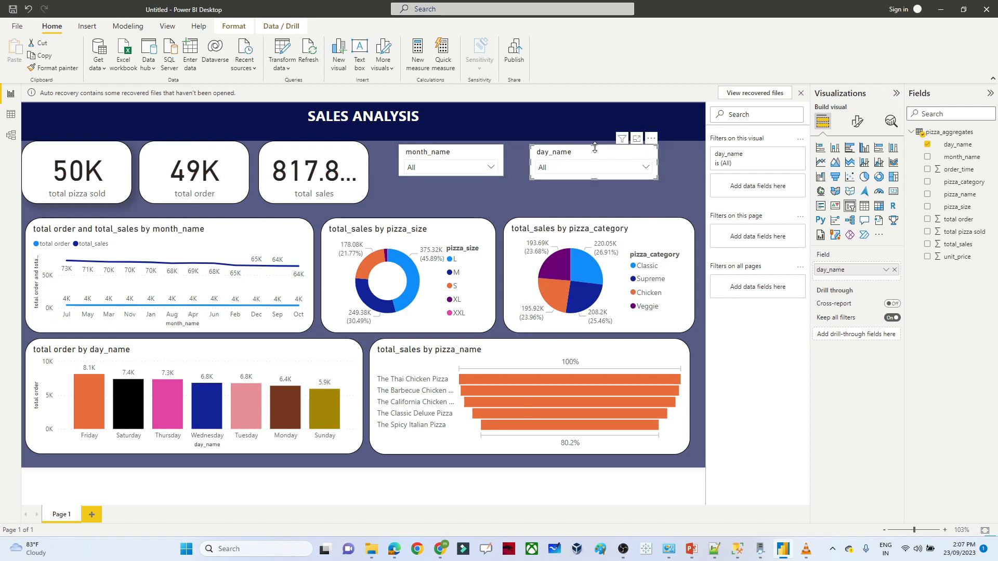
{"action": "left_click_drag", "start_coordinate": [595, 148], "coordinate": [581, 154]}
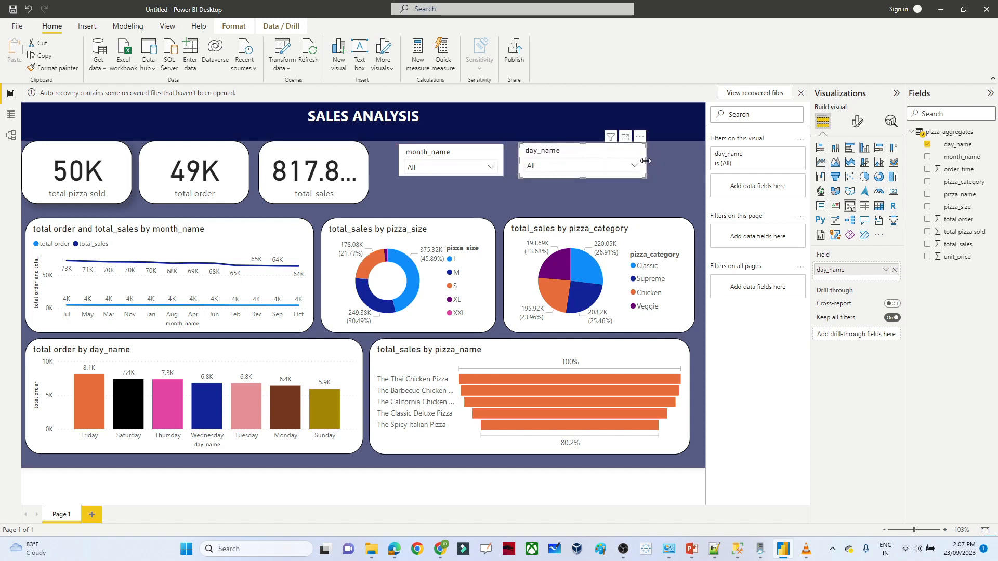
{"action": "left_click_drag", "start_coordinate": [632, 164], "coordinate": [637, 164]}
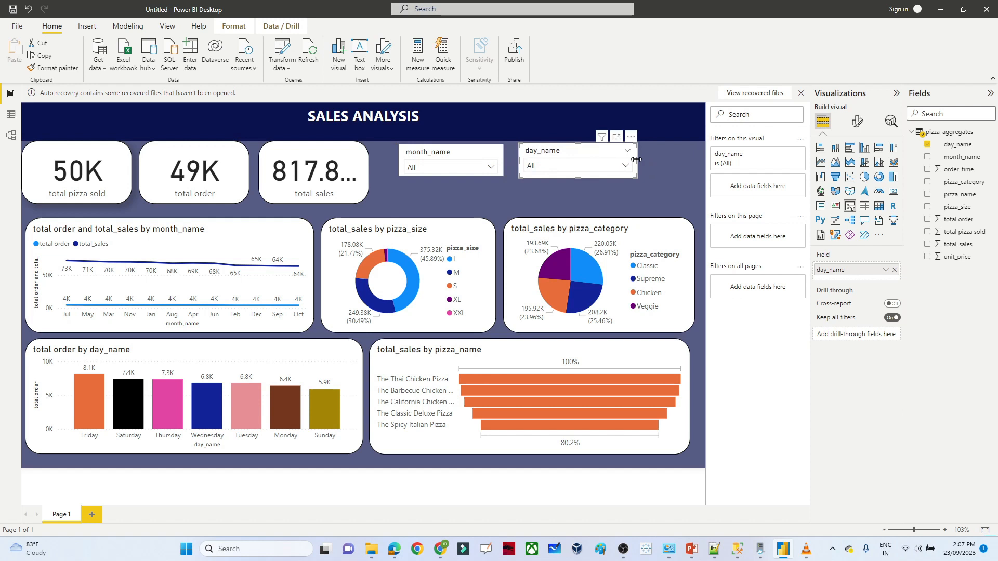
{"action": "left_click", "coordinate": [669, 163]}
- Filter the report with the month_name slicer through Apr, Dec, Feb, Jan and finally Jun
{"action": "left_click", "coordinate": [474, 163]}
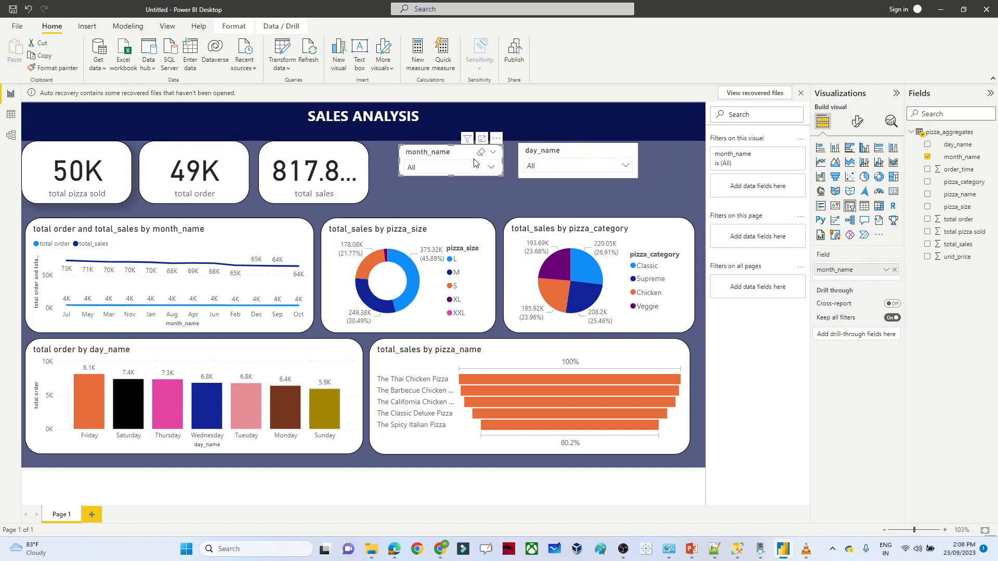
{"action": "left_click", "coordinate": [459, 168]}
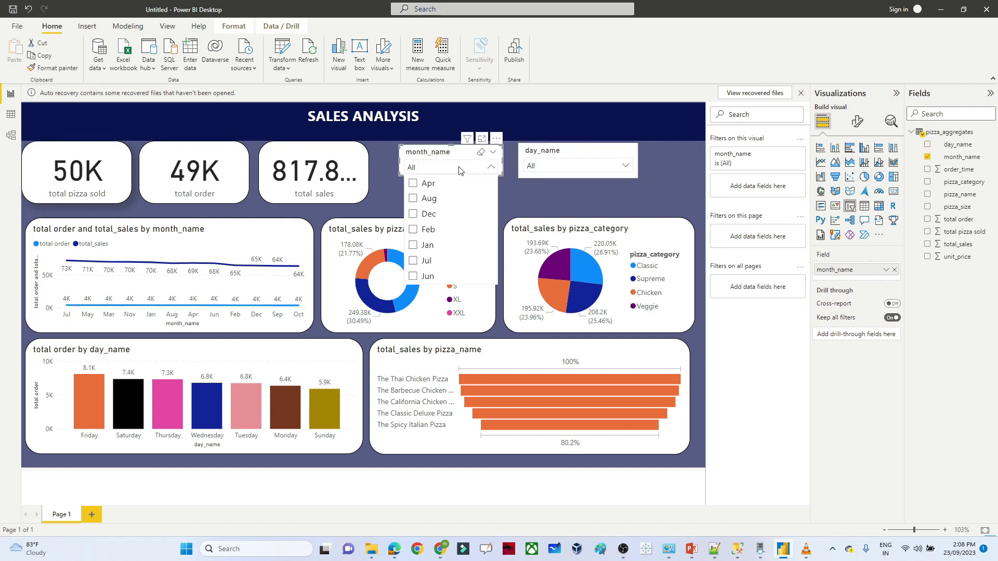
{"action": "left_click", "coordinate": [413, 184]}
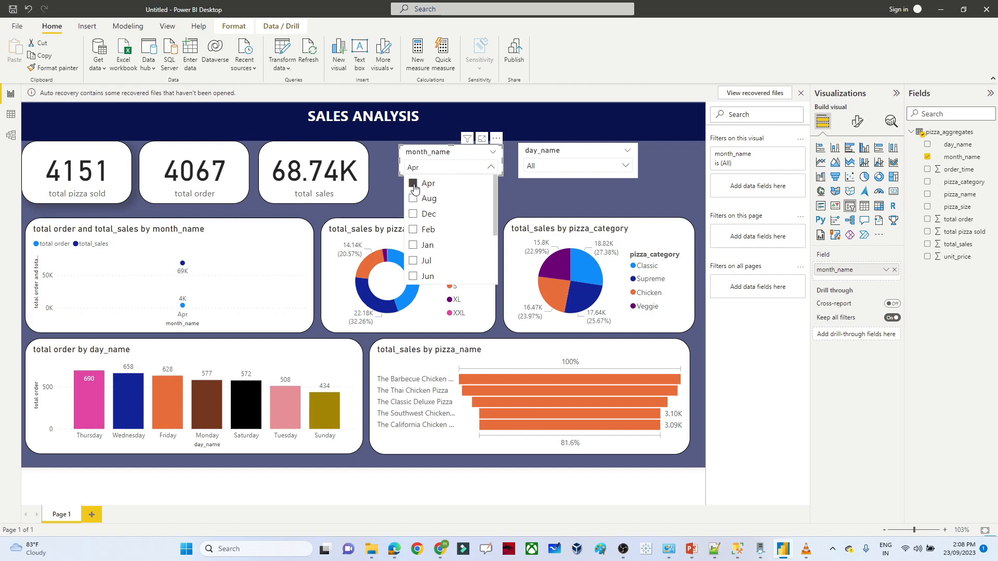
{"action": "left_click_drag", "start_coordinate": [494, 204], "coordinate": [492, 271]}
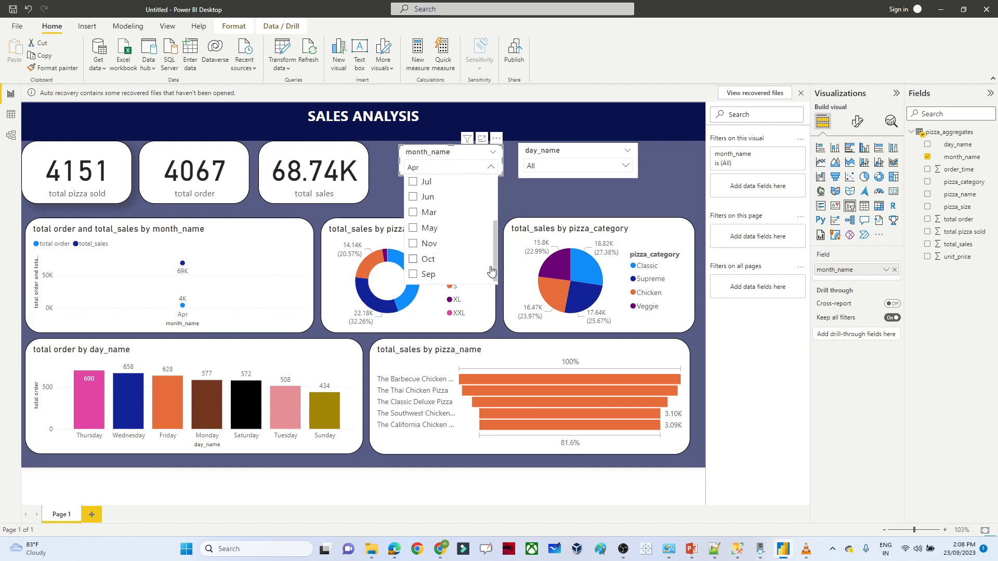
{"action": "scroll", "coordinate": [491, 270], "scroll_direction": "up", "scroll_amount": 2}
{"action": "left_click", "coordinate": [413, 191]}
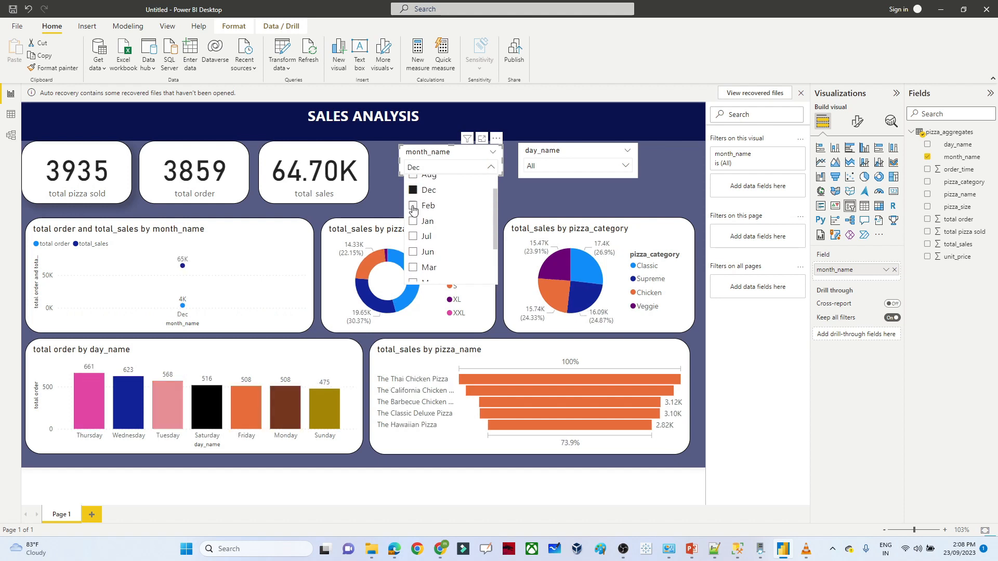
{"action": "left_click", "coordinate": [413, 207]}
{"action": "left_click", "coordinate": [414, 223]}
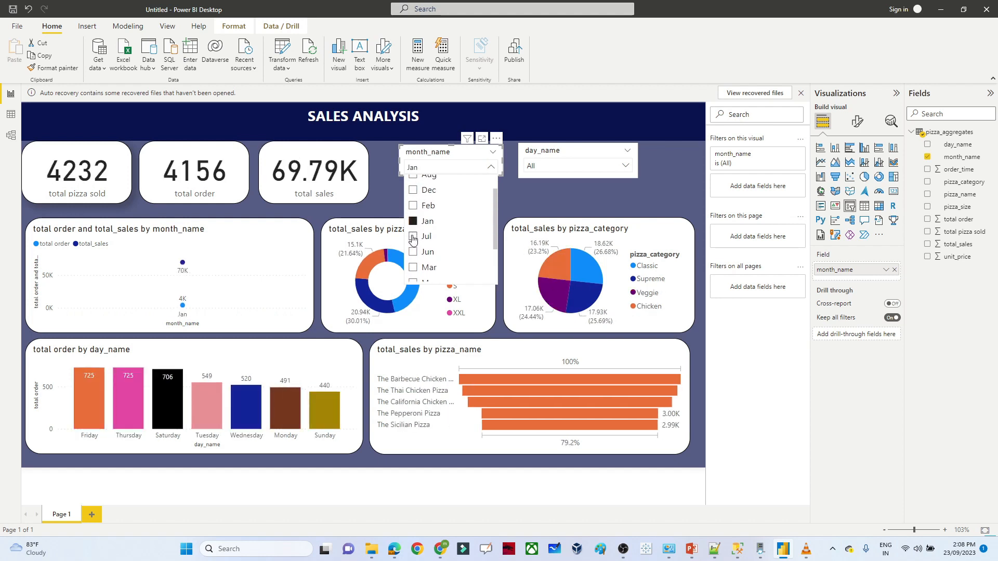
{"action": "left_click", "coordinate": [413, 253]}
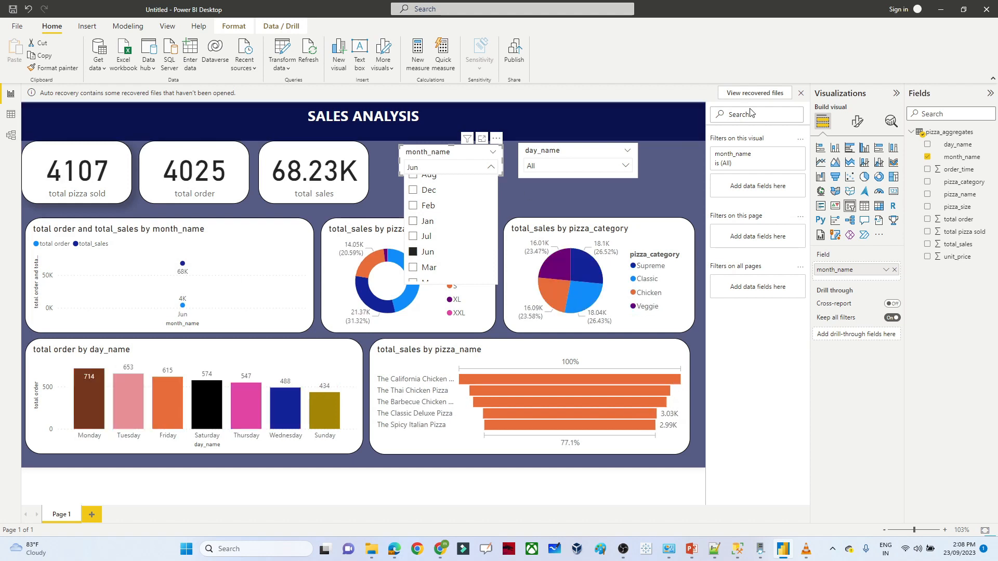
- Close the month list and check the month slicer's extra options menu
{"action": "left_click", "coordinate": [453, 157]}
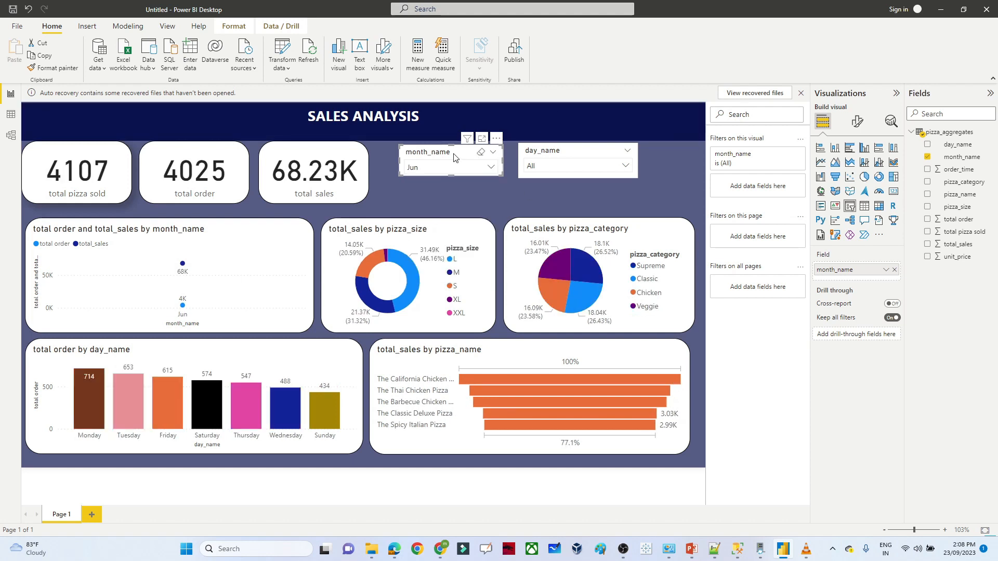
{"action": "left_click", "coordinate": [496, 139]}
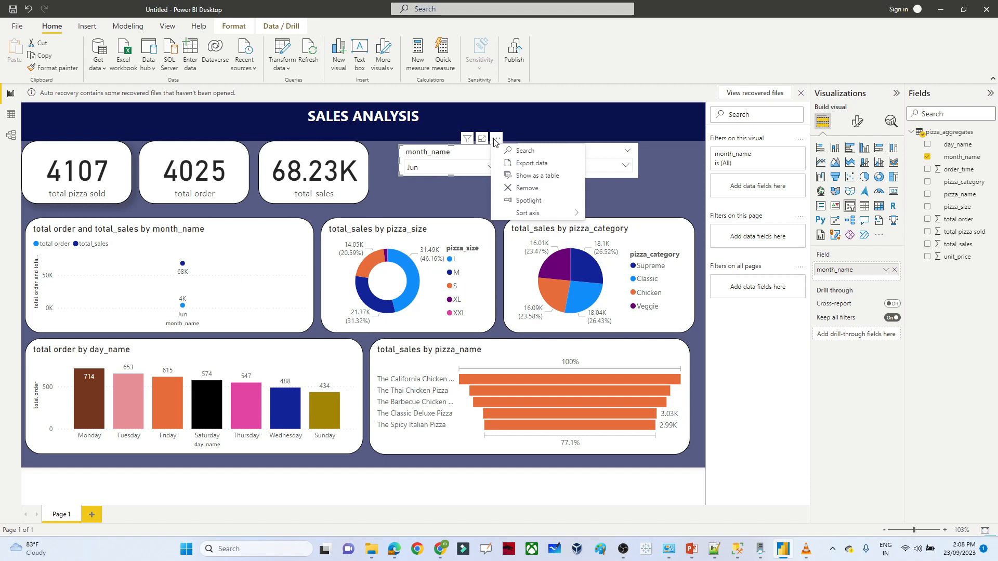
{"action": "left_click", "coordinate": [456, 156]}
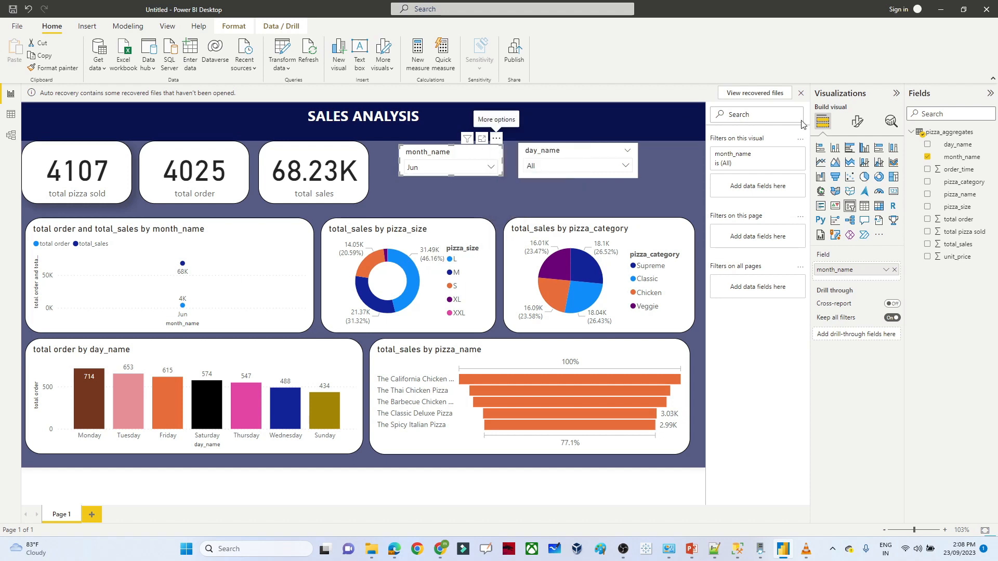
{"action": "left_click", "coordinate": [859, 123]}
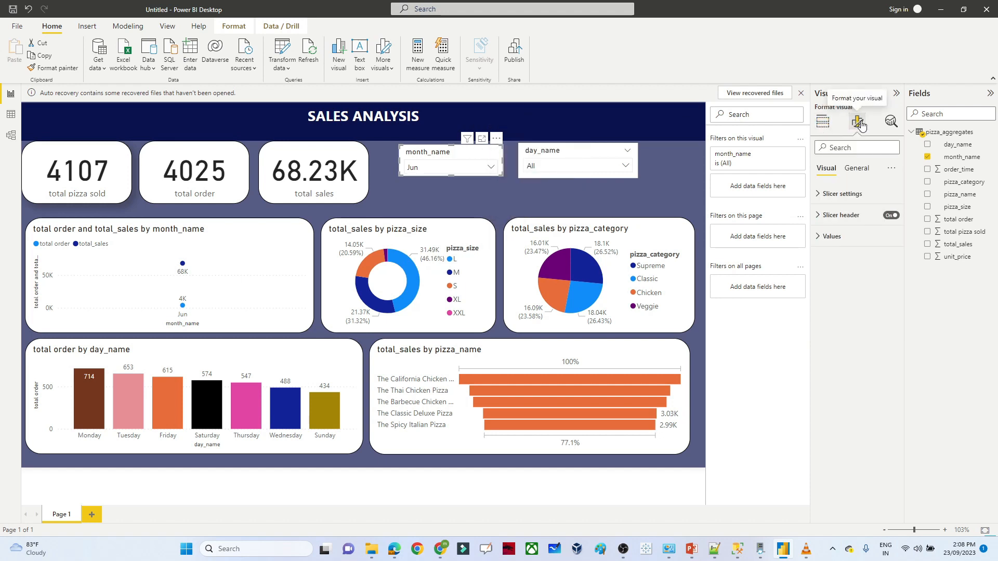
- Add a Select all option to the month_name slicer and select all months
{"action": "left_click", "coordinate": [821, 197]}
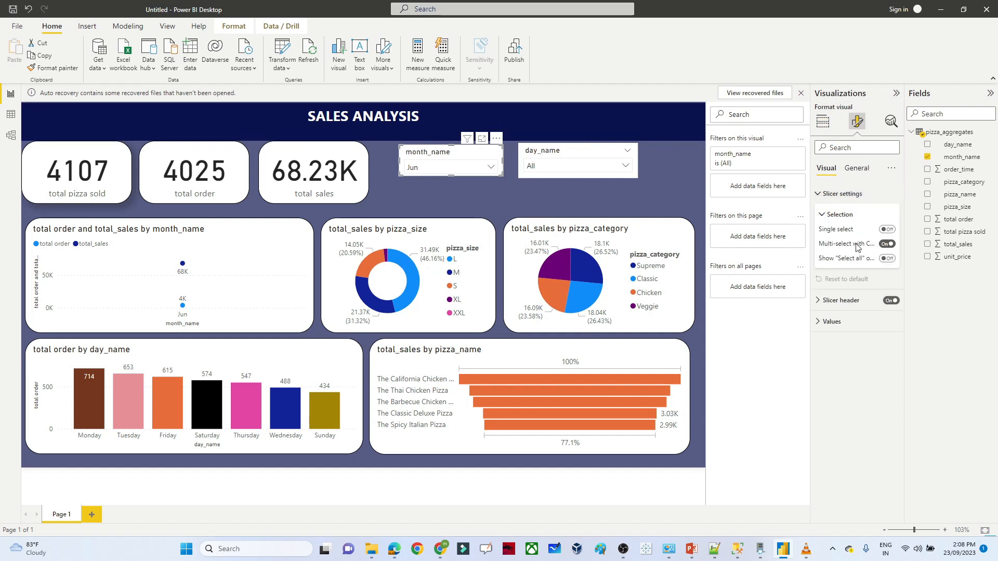
{"action": "left_click", "coordinate": [893, 260]}
{"action": "left_click", "coordinate": [489, 167]}
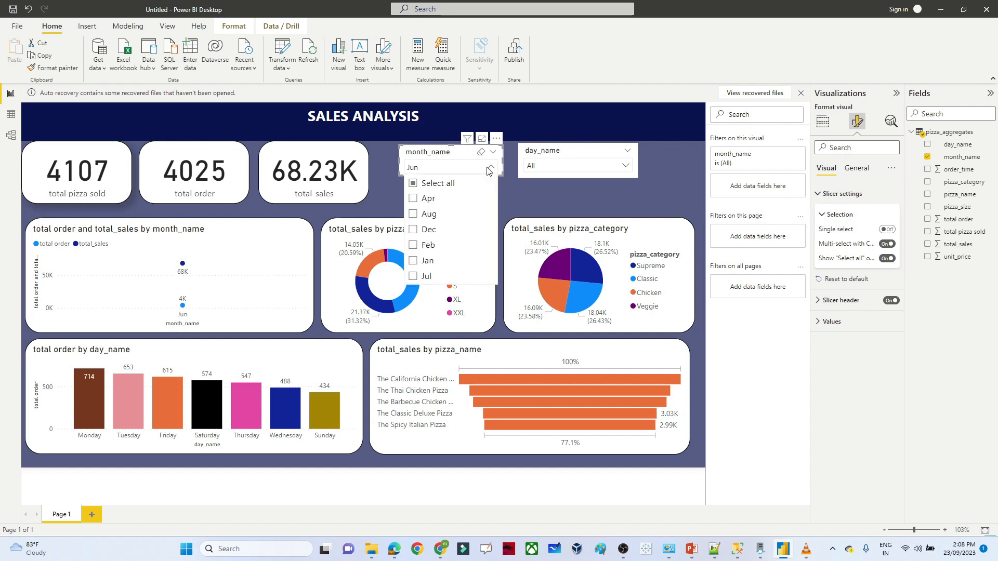
{"action": "left_click", "coordinate": [439, 185]}
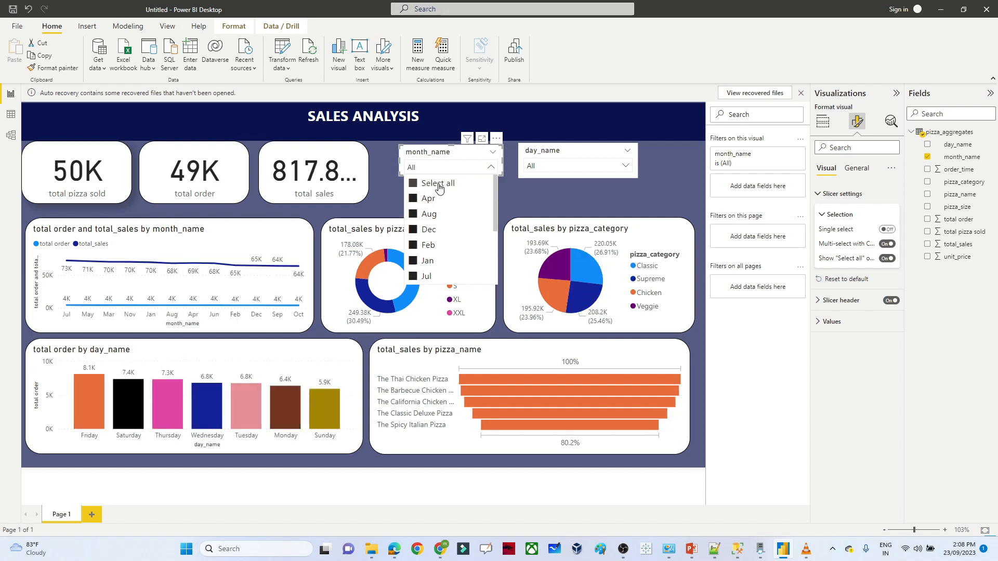
- Add a Select all option to the day_name slicer as well
{"action": "left_click", "coordinate": [573, 154]}
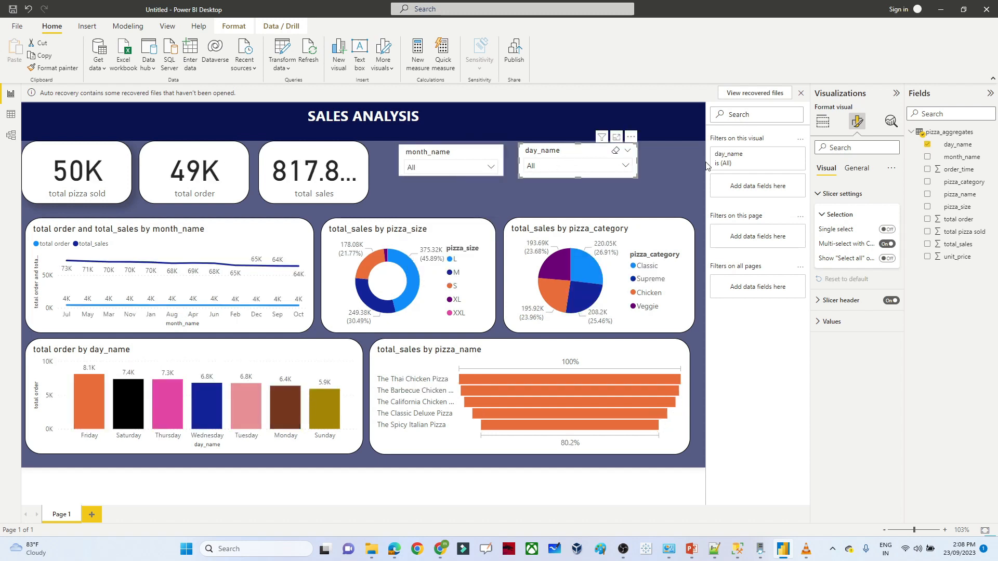
{"action": "left_click", "coordinate": [888, 258]}
{"action": "left_click", "coordinate": [596, 167]}
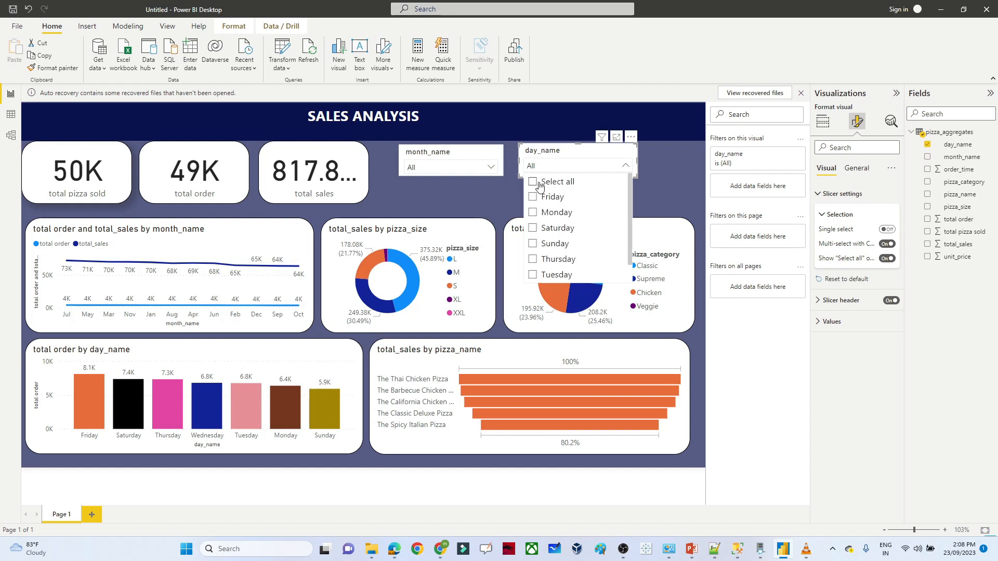
{"action": "left_click", "coordinate": [644, 185]}
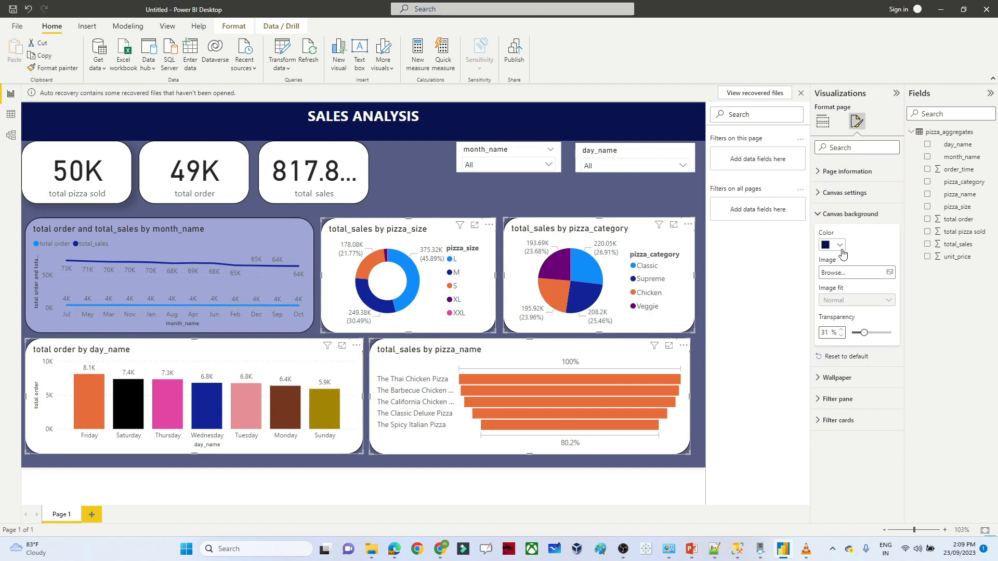
- Set the canvas background to light lavender #a0a7d8
{"action": "left_click", "coordinate": [839, 246]}
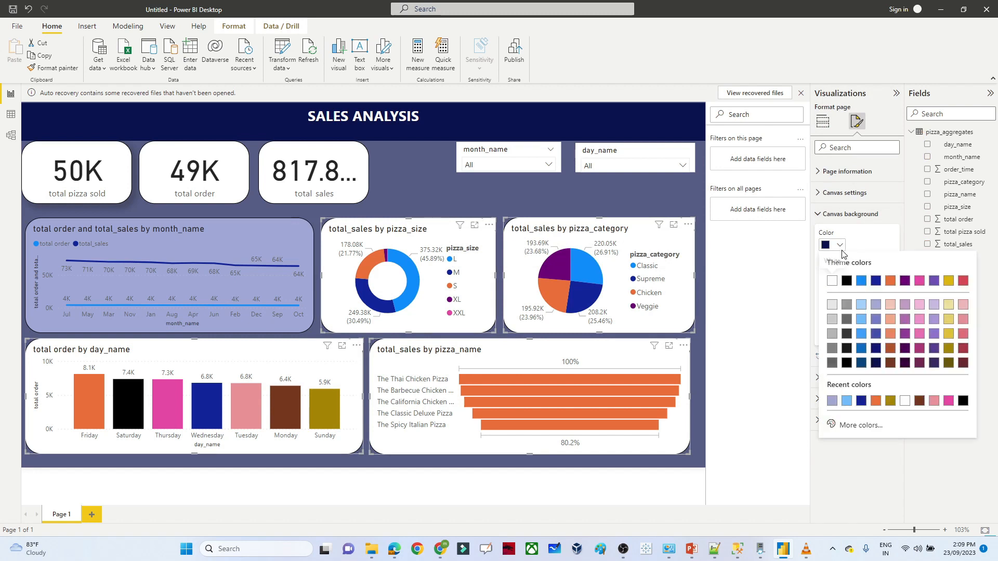
{"action": "left_click", "coordinate": [876, 304]}
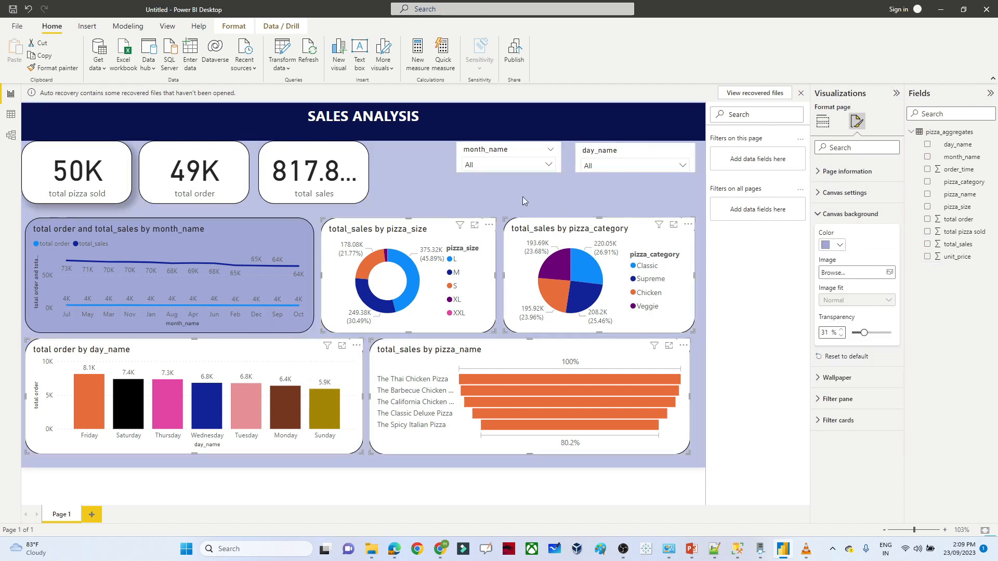
{"action": "left_click", "coordinate": [497, 186]}
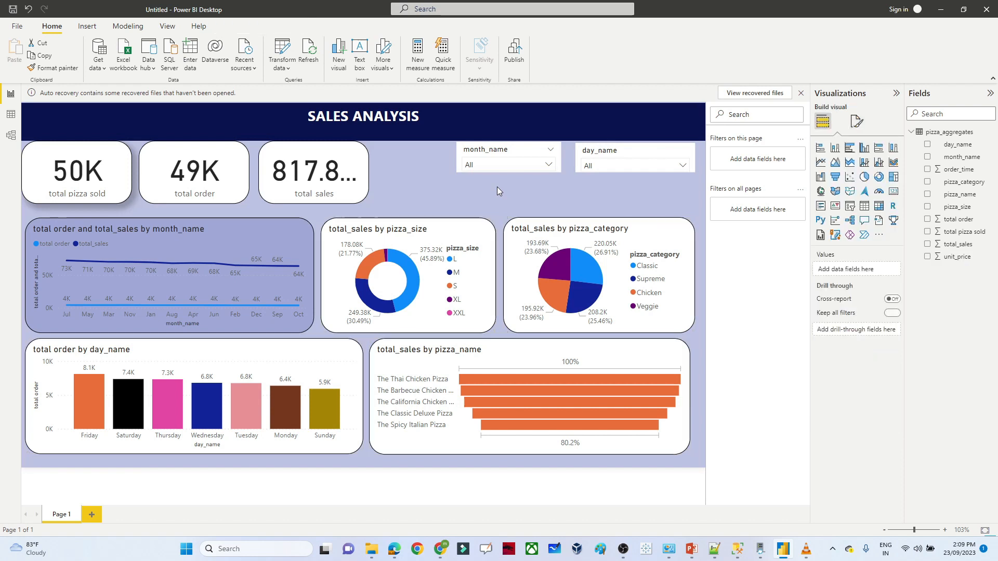
- Make the monthly line chart's background White
{"action": "left_click", "coordinate": [254, 239]}
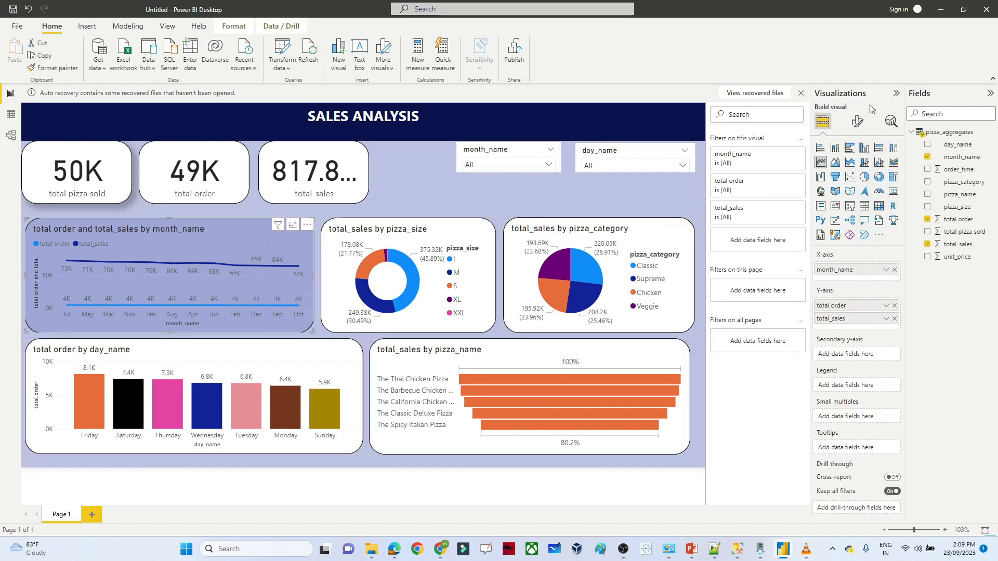
{"action": "left_click", "coordinate": [858, 121]}
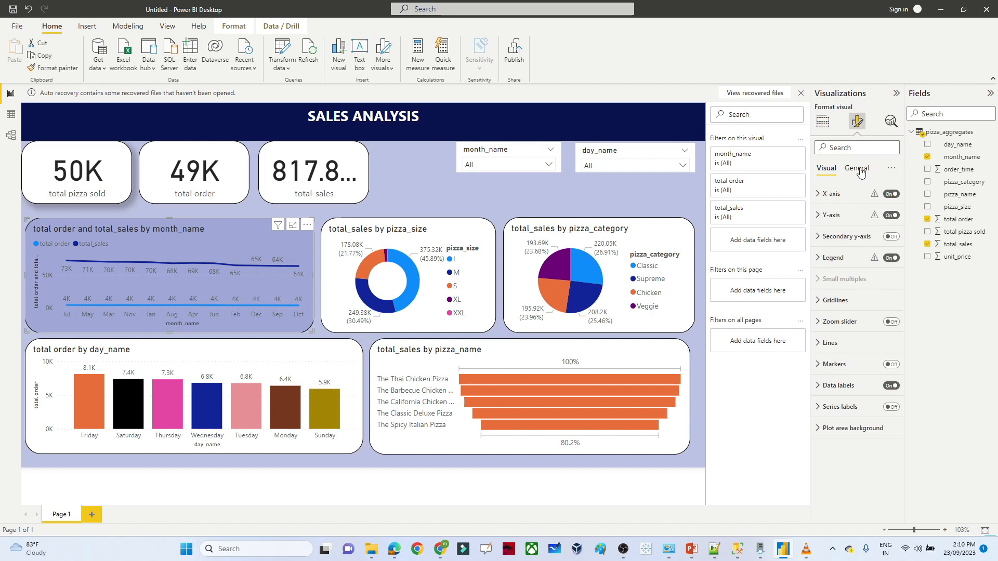
{"action": "left_click", "coordinate": [859, 170]}
{"action": "left_click", "coordinate": [853, 236]}
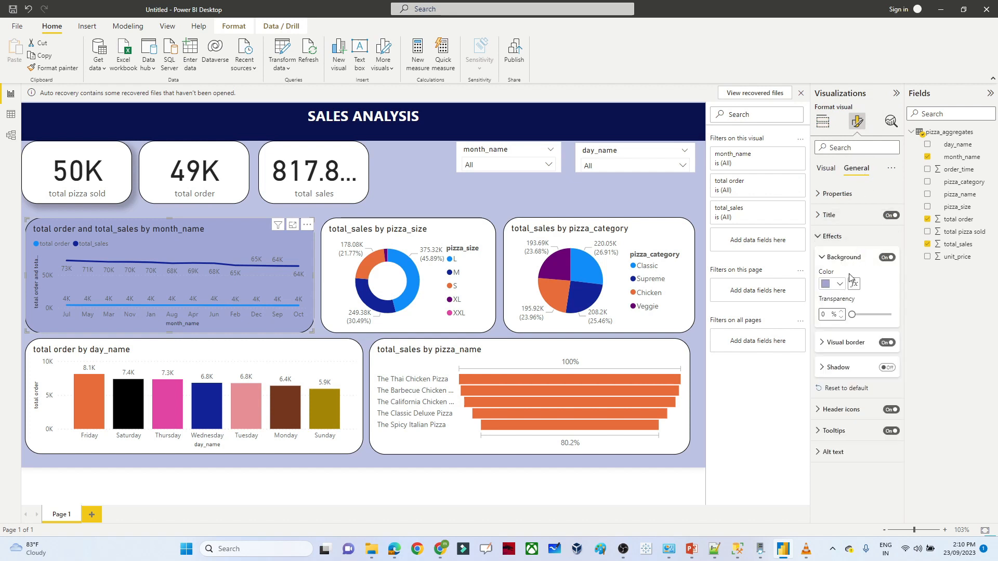
{"action": "left_click", "coordinate": [839, 284]}
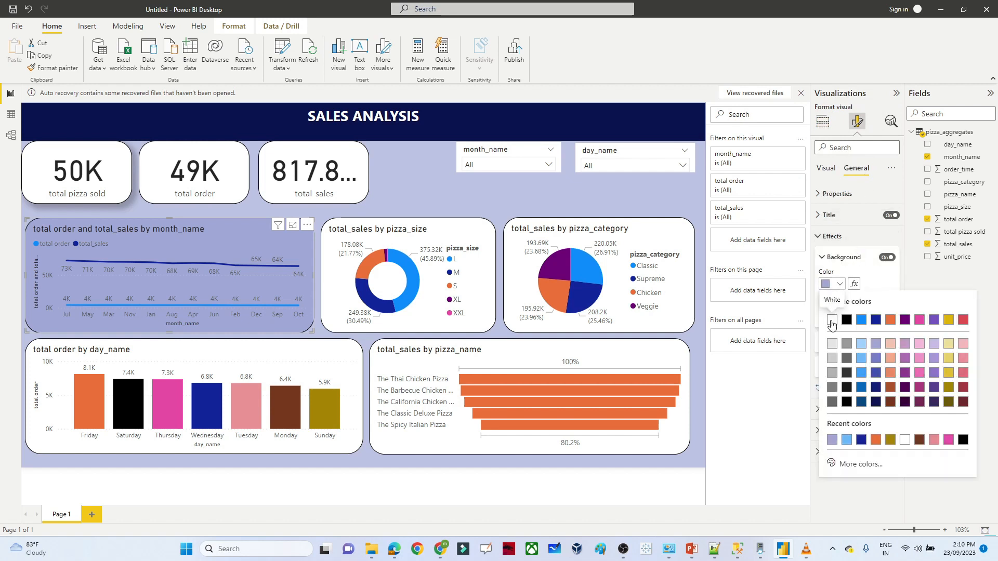
{"action": "left_click", "coordinate": [832, 319]}
{"action": "left_click", "coordinate": [595, 188]}
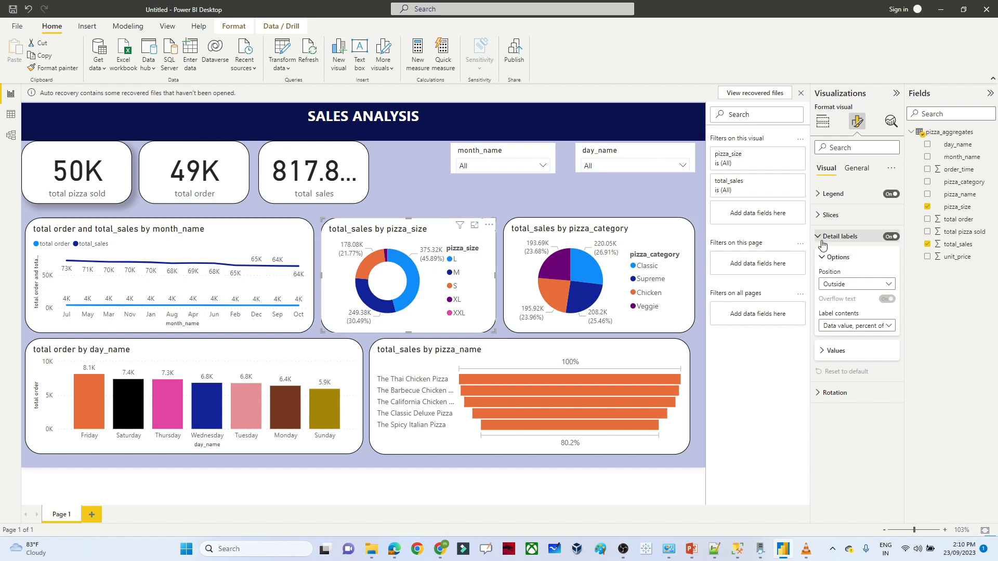
- Set the label contents to Percent of total on both the size donut and the category pie
{"action": "left_click", "coordinate": [881, 327]}
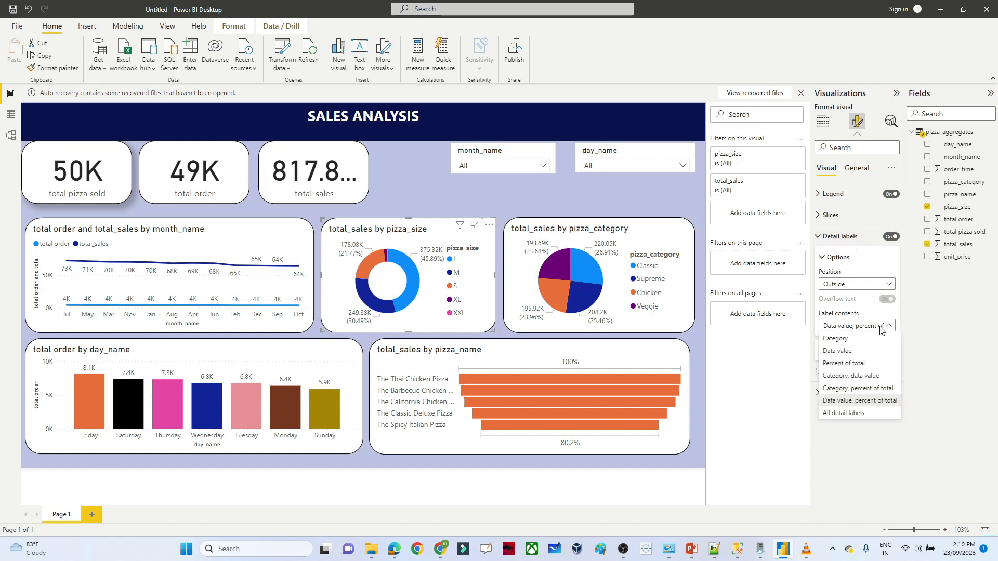
{"action": "left_click", "coordinate": [844, 361]}
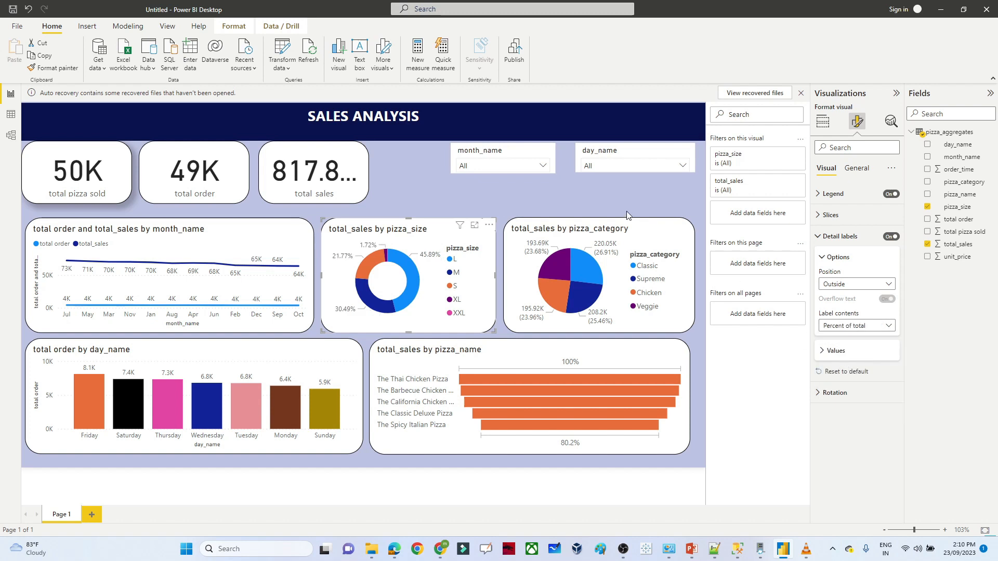
{"action": "left_click", "coordinate": [639, 238]}
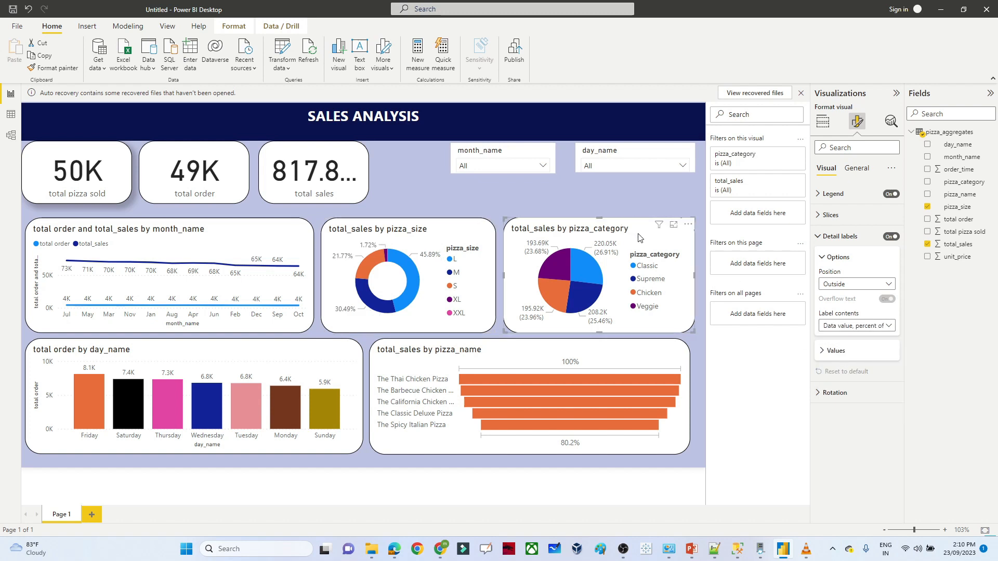
{"action": "left_click", "coordinate": [856, 325]}
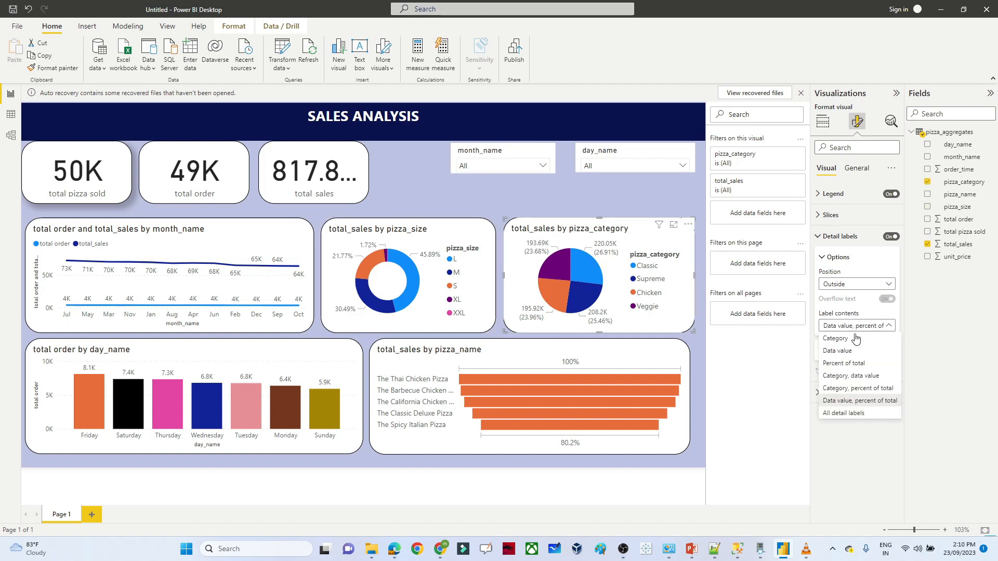
{"action": "left_click", "coordinate": [846, 363]}
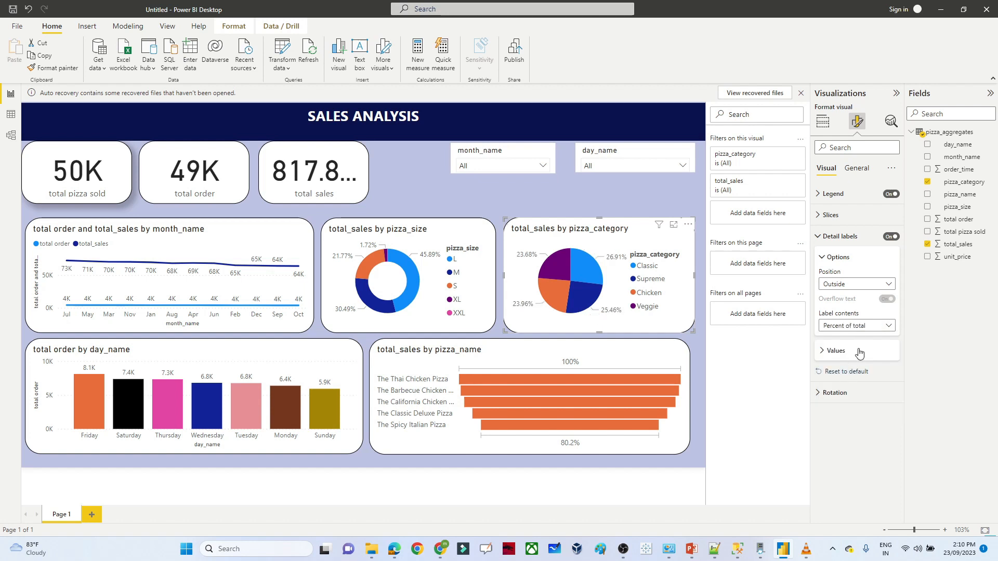
{"action": "left_click", "coordinate": [434, 179]}
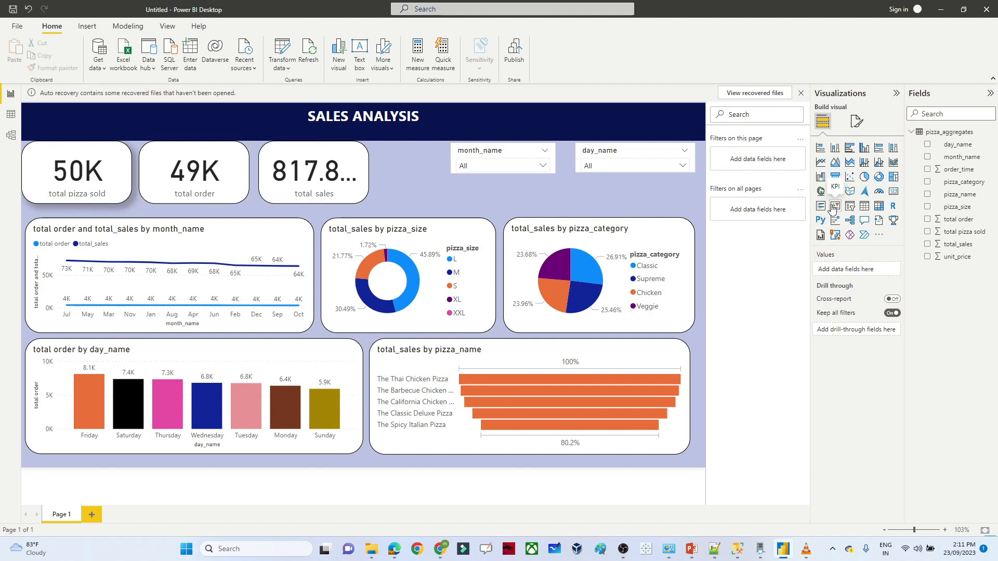
- Insert a slicer filled with order_time, testing its range at 9–13 before restoring 9–23
{"action": "left_click", "coordinate": [849, 208]}
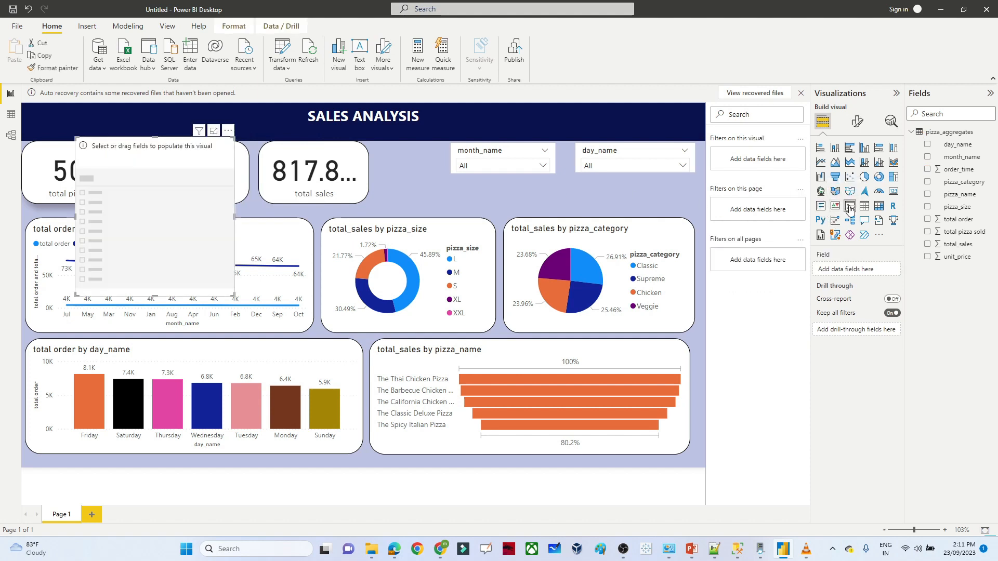
{"action": "left_click", "coordinate": [927, 170]}
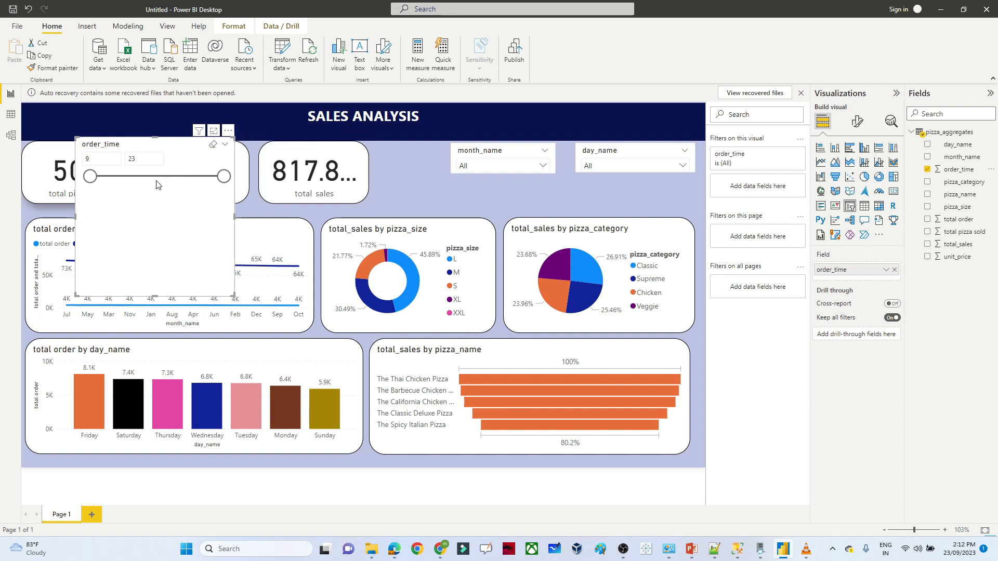
{"action": "left_click_drag", "start_coordinate": [223, 176], "coordinate": [128, 177]}
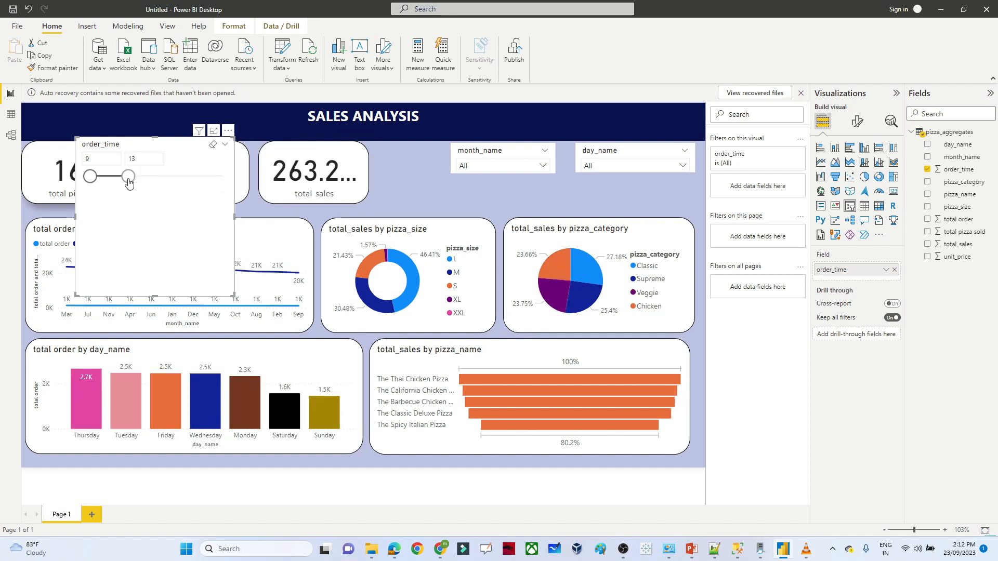
{"action": "left_click_drag", "start_coordinate": [128, 178], "coordinate": [178, 176]}
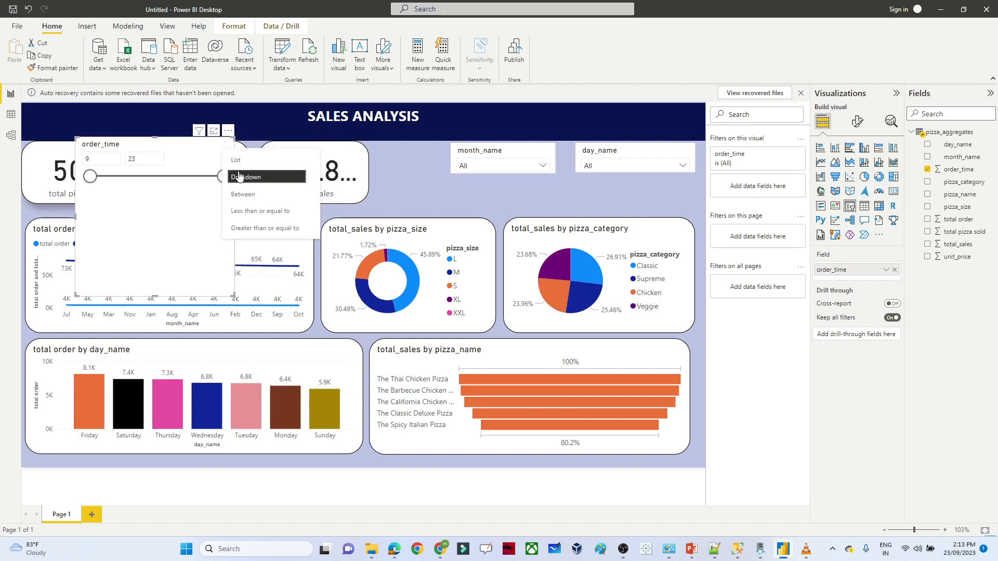
- Make the order_time slicer a List style and shrink it to one row
{"action": "left_click", "coordinate": [239, 159]}
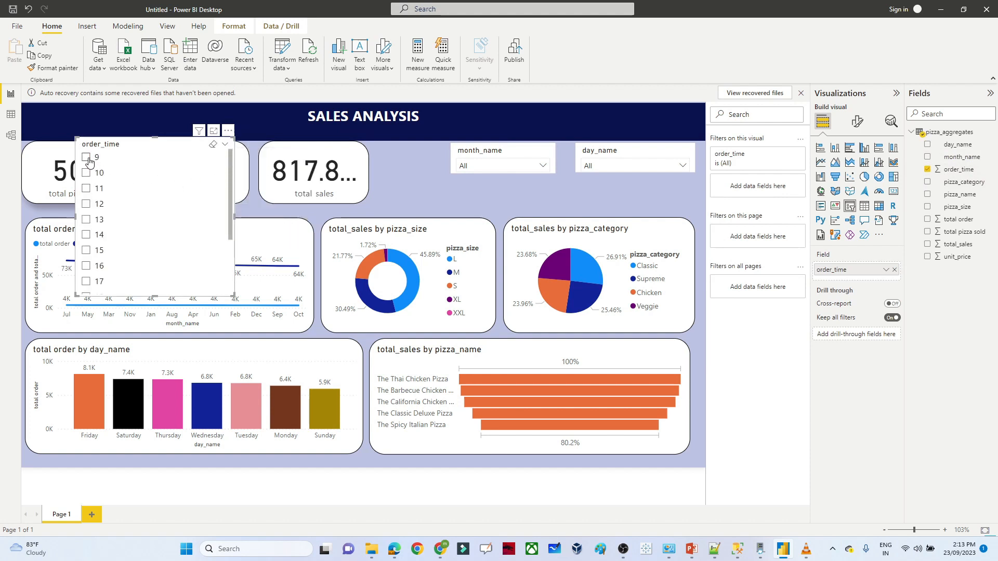
{"action": "left_click", "coordinate": [87, 158]}
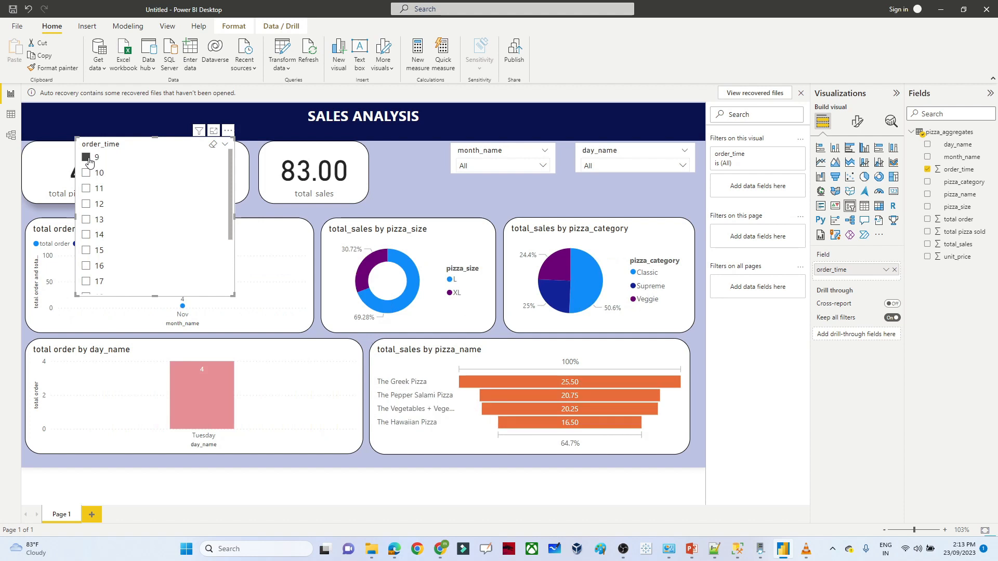
{"action": "left_click", "coordinate": [86, 157]}
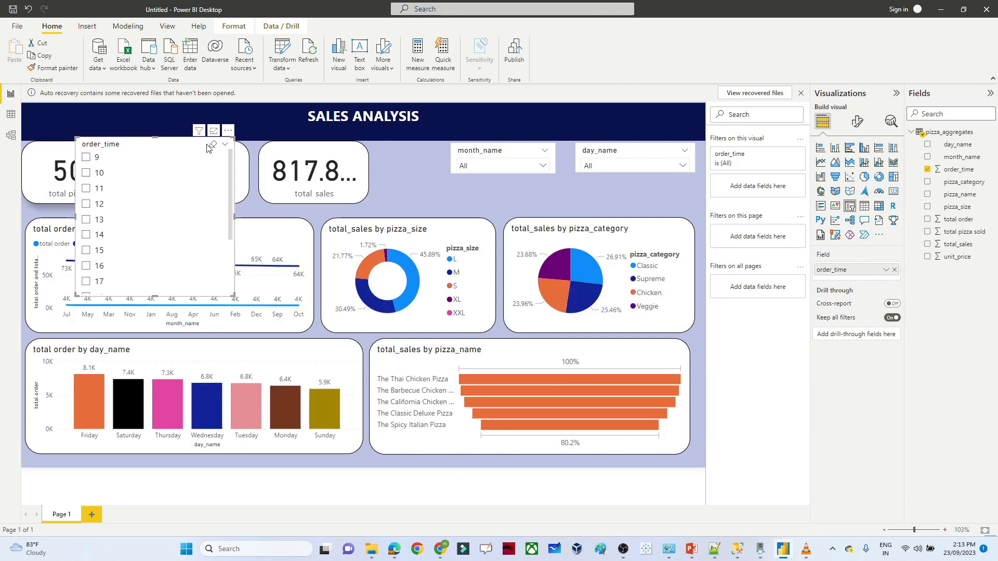
{"action": "left_click", "coordinate": [225, 145]}
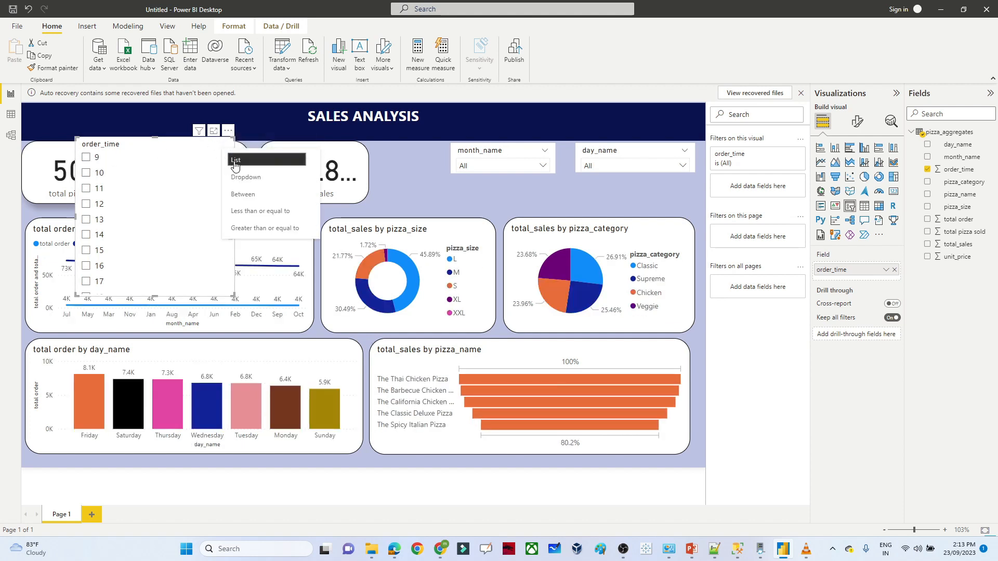
{"action": "left_click", "coordinate": [241, 177]}
{"action": "left_click_drag", "start_coordinate": [156, 293], "coordinate": [471, 191]}
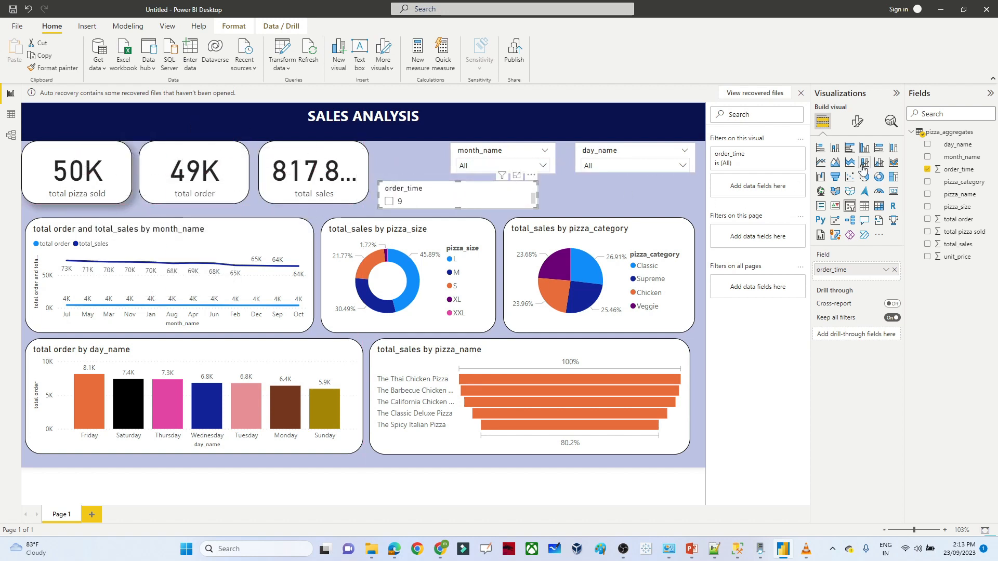
- Keep the order_time slicer's orientation vertical and turn on its Select all option
{"action": "left_click", "coordinate": [857, 122]}
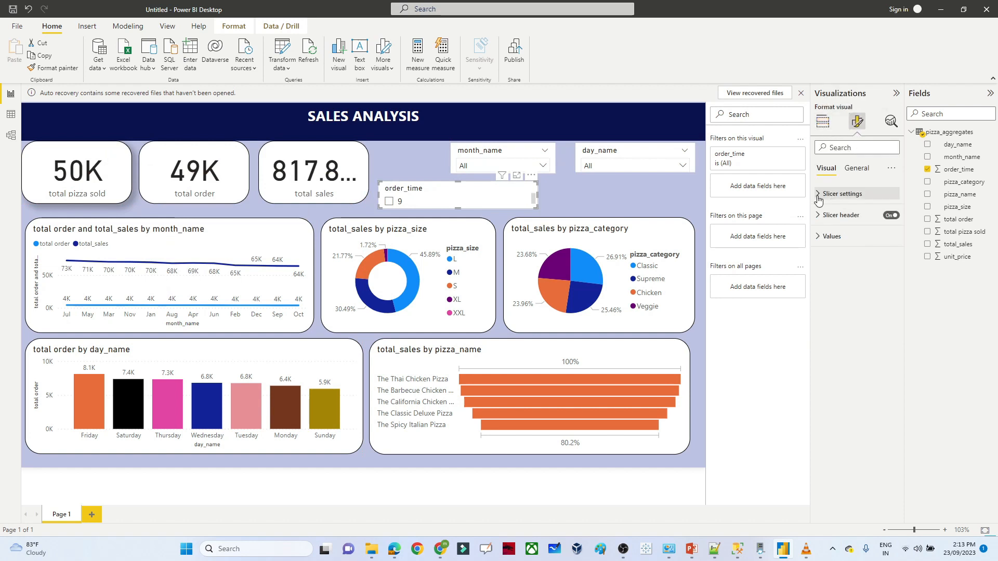
{"action": "left_click", "coordinate": [818, 200]}
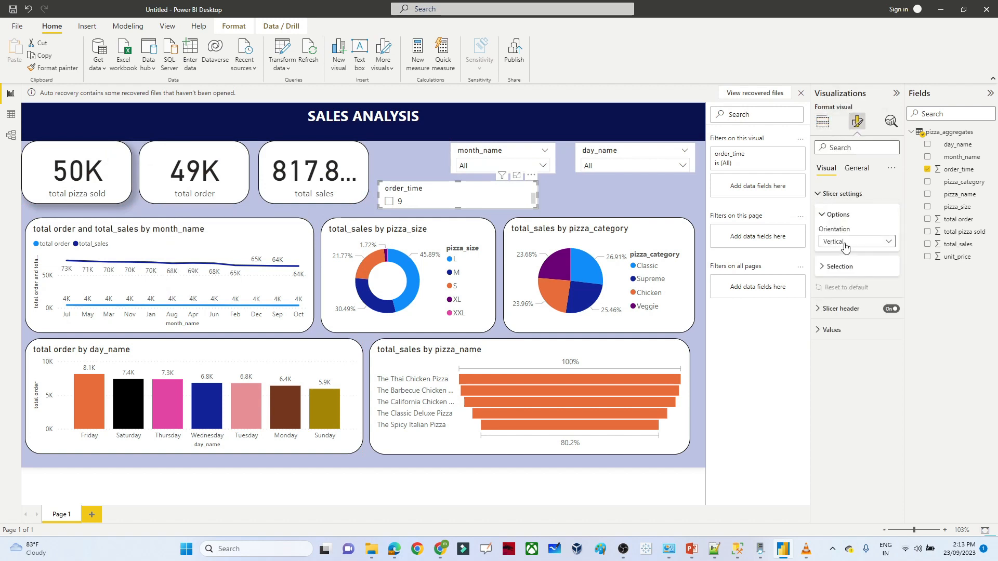
{"action": "left_click", "coordinate": [844, 242]}
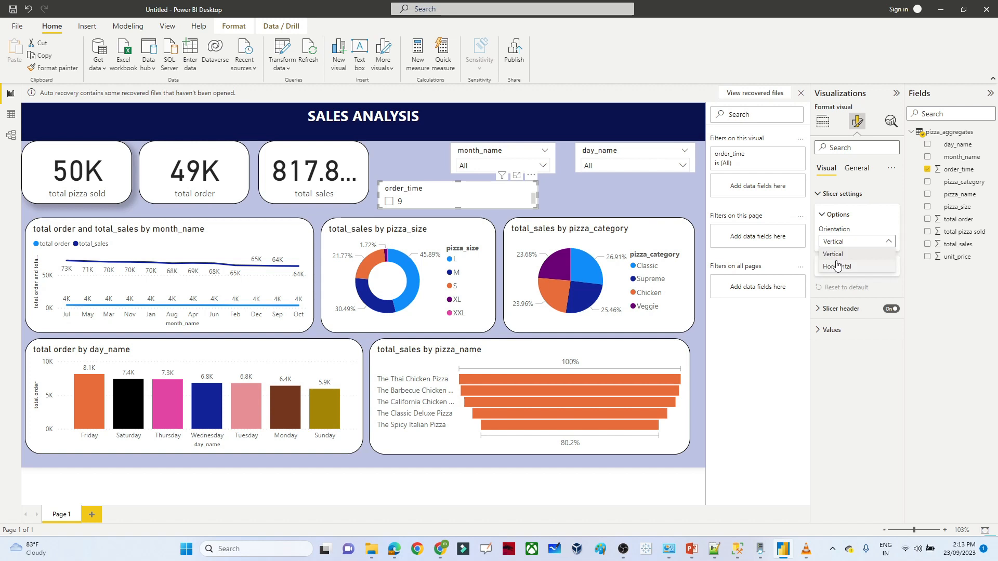
{"action": "left_click", "coordinate": [837, 266]}
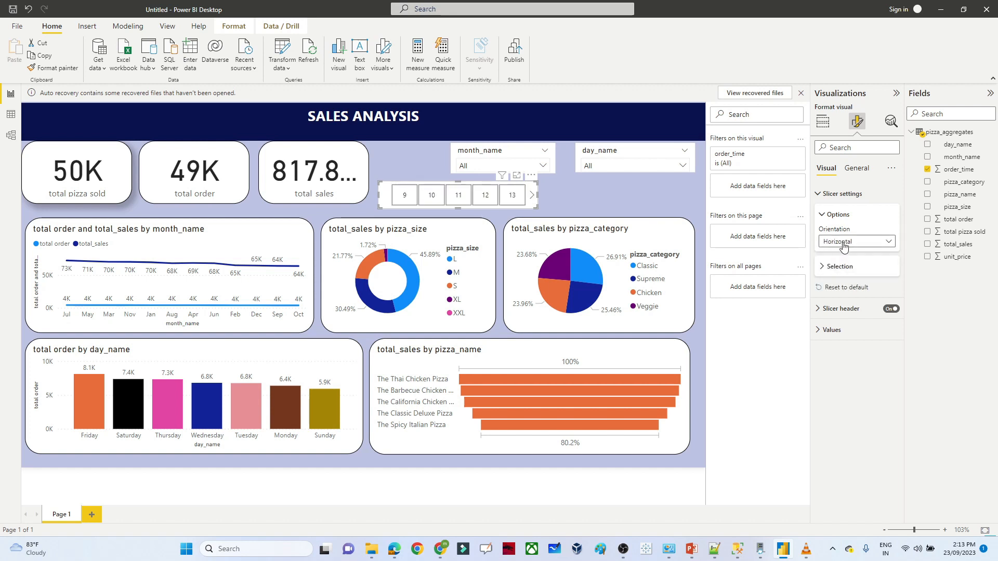
{"action": "left_click", "coordinate": [843, 244]}
{"action": "left_click", "coordinate": [837, 254]}
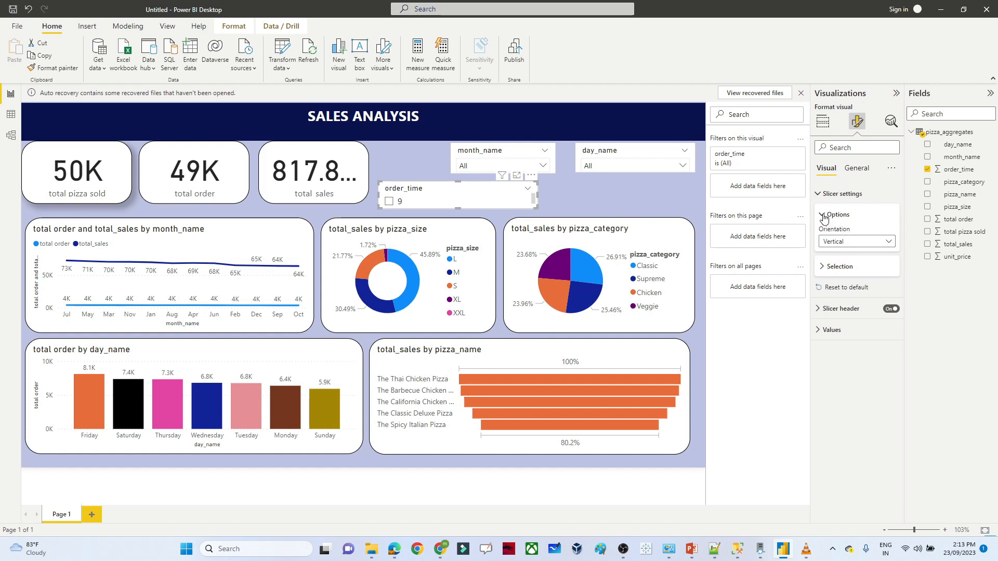
{"action": "left_click", "coordinate": [823, 267]}
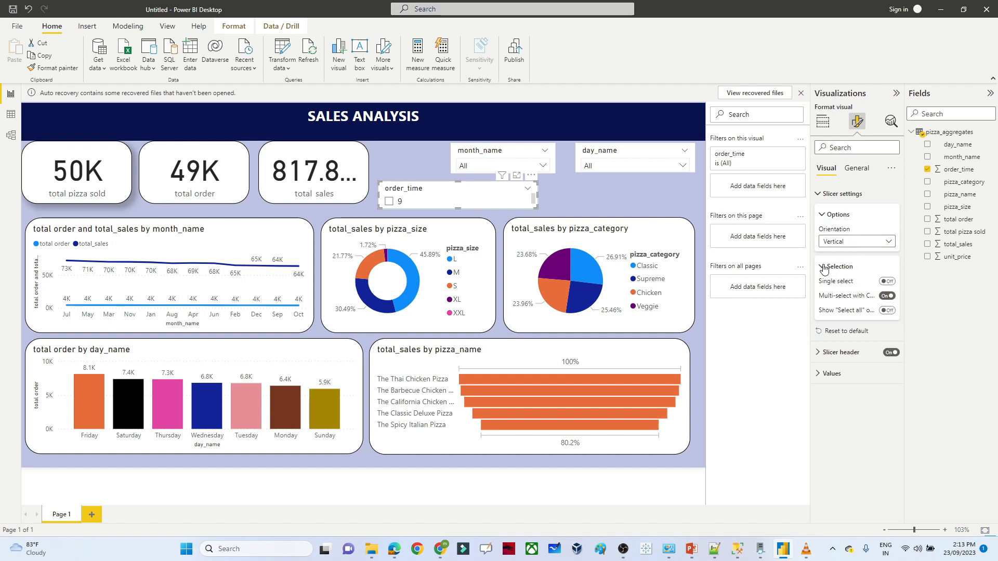
{"action": "left_click", "coordinate": [889, 311]}
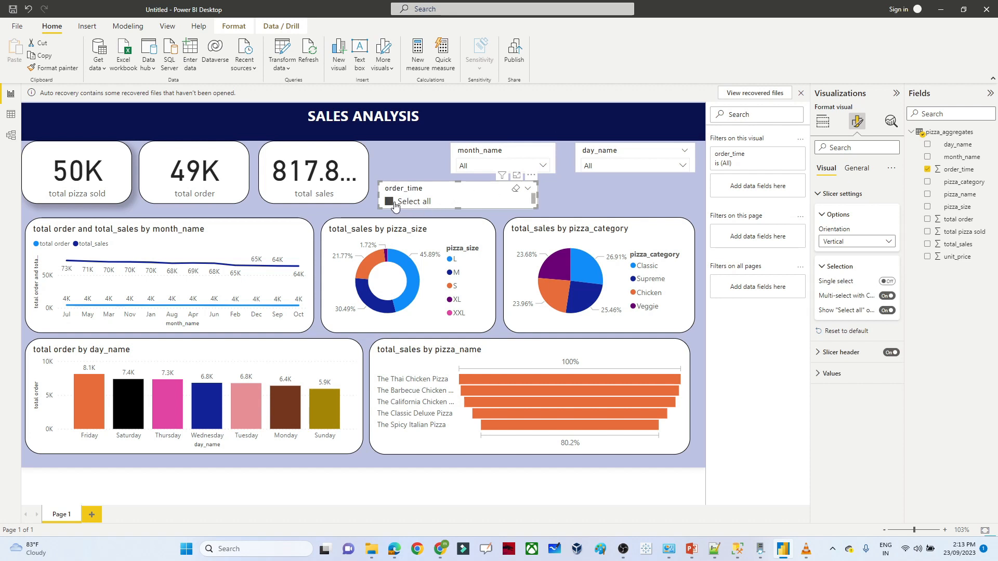
- Change order_time to a Dropdown slicer, aligned with the month_name and day_name slicers
{"action": "left_click", "coordinate": [528, 190]}
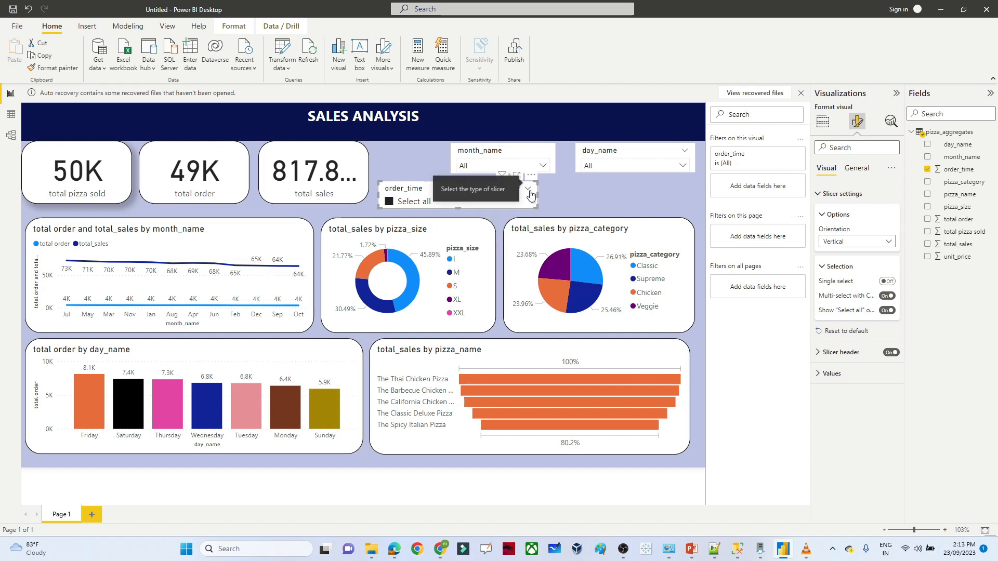
{"action": "left_click", "coordinate": [467, 222]}
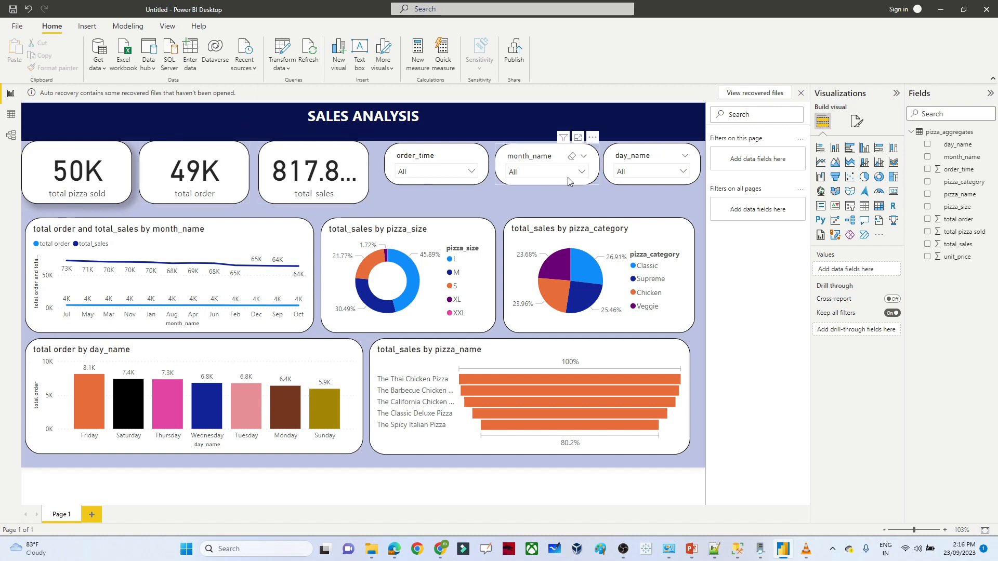
{"action": "left_click", "coordinate": [545, 173]}
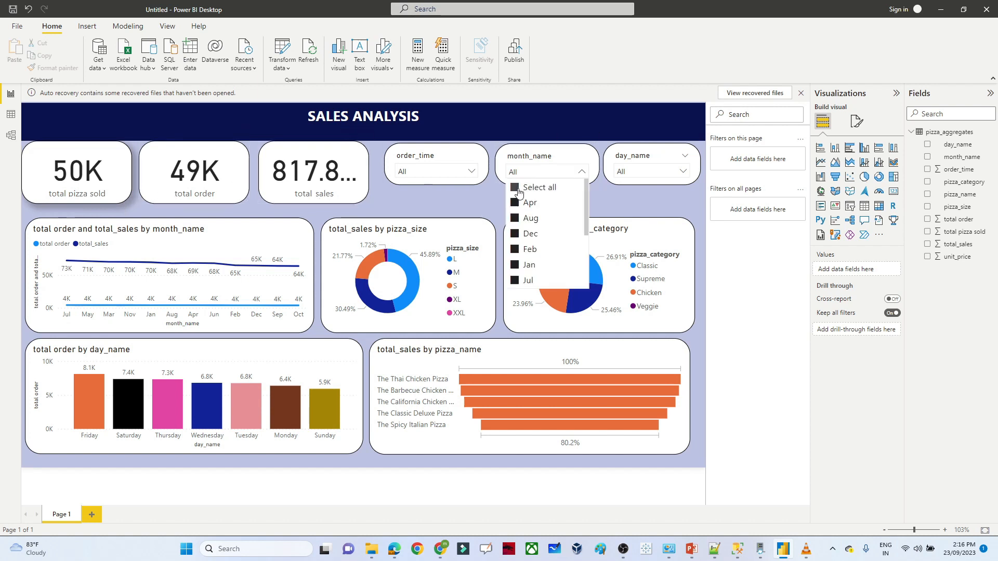
{"action": "left_click", "coordinate": [640, 156]}
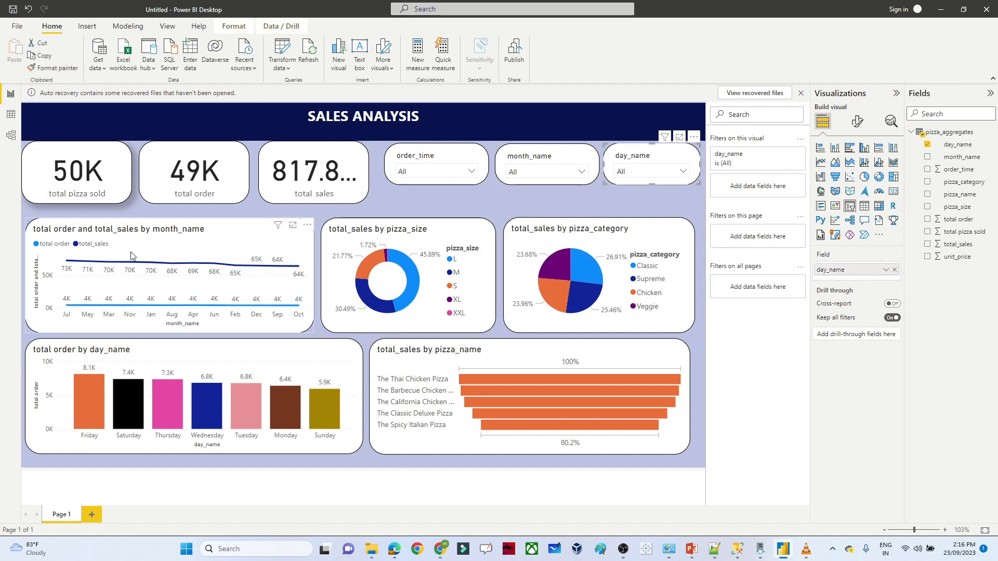